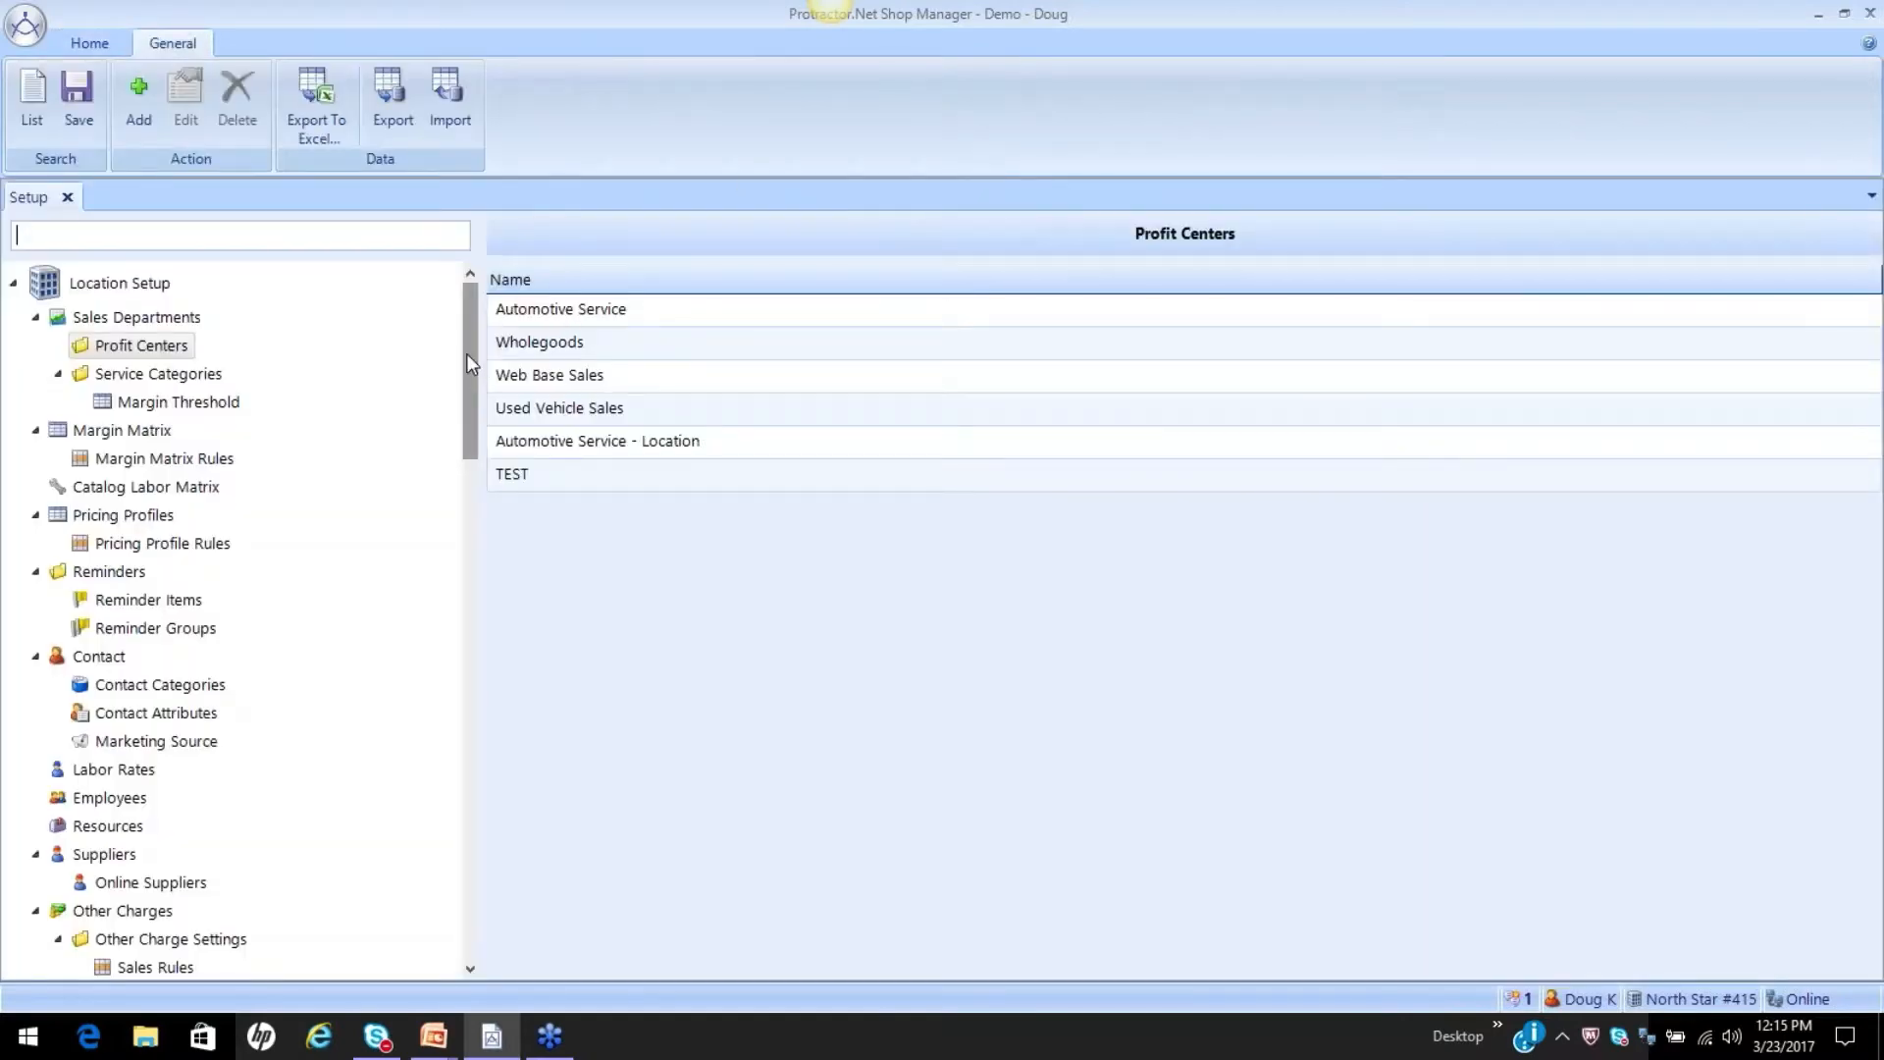
Enable this workstation as a shared time clock station in the Workstation Setup settings and save the change.
{"action": "left_click_drag", "start_coordinate": [467, 354], "coordinate": [465, 910]}
{"action": "left_click", "coordinate": [180, 917]}
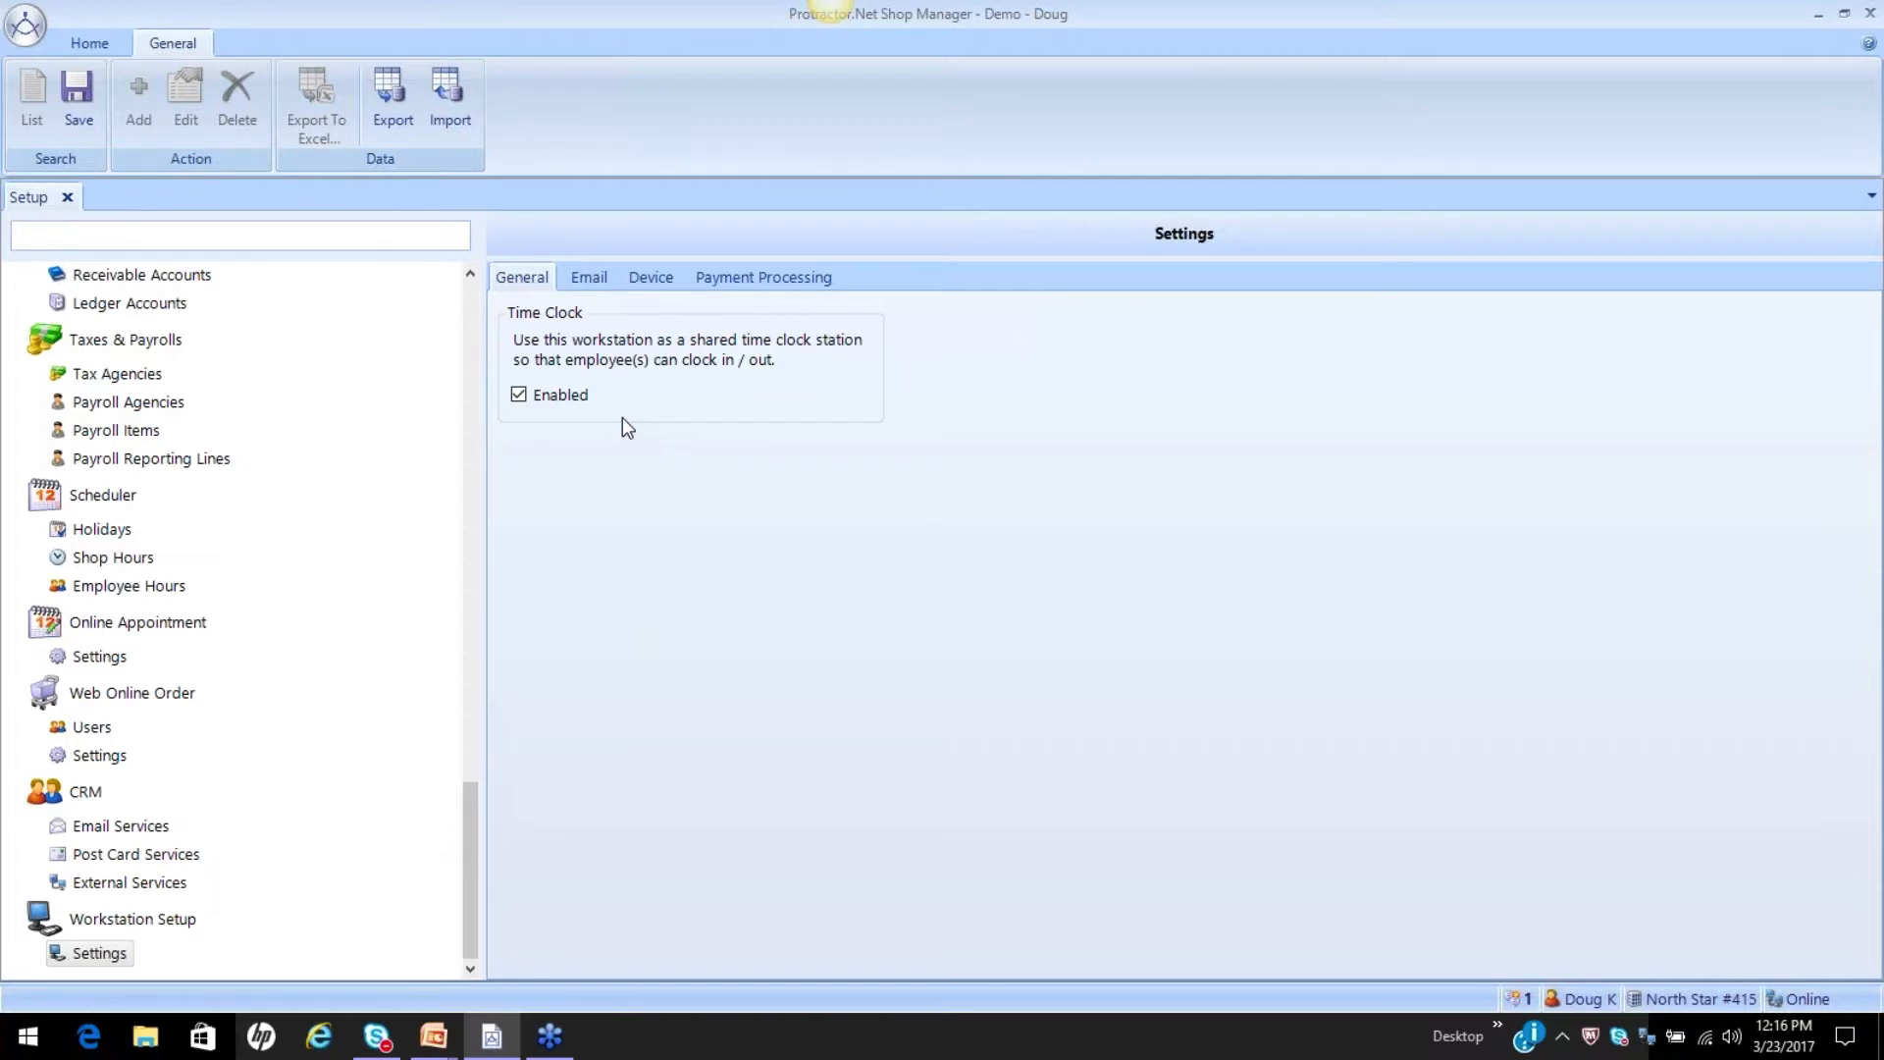
{"action": "left_click", "coordinate": [535, 396]}
{"action": "left_click", "coordinate": [77, 93]}
{"action": "left_click", "coordinate": [1078, 603]}
Open the Employees list under Location Setup.
{"action": "left_click", "coordinate": [473, 333]}
{"action": "left_click", "coordinate": [473, 333]}
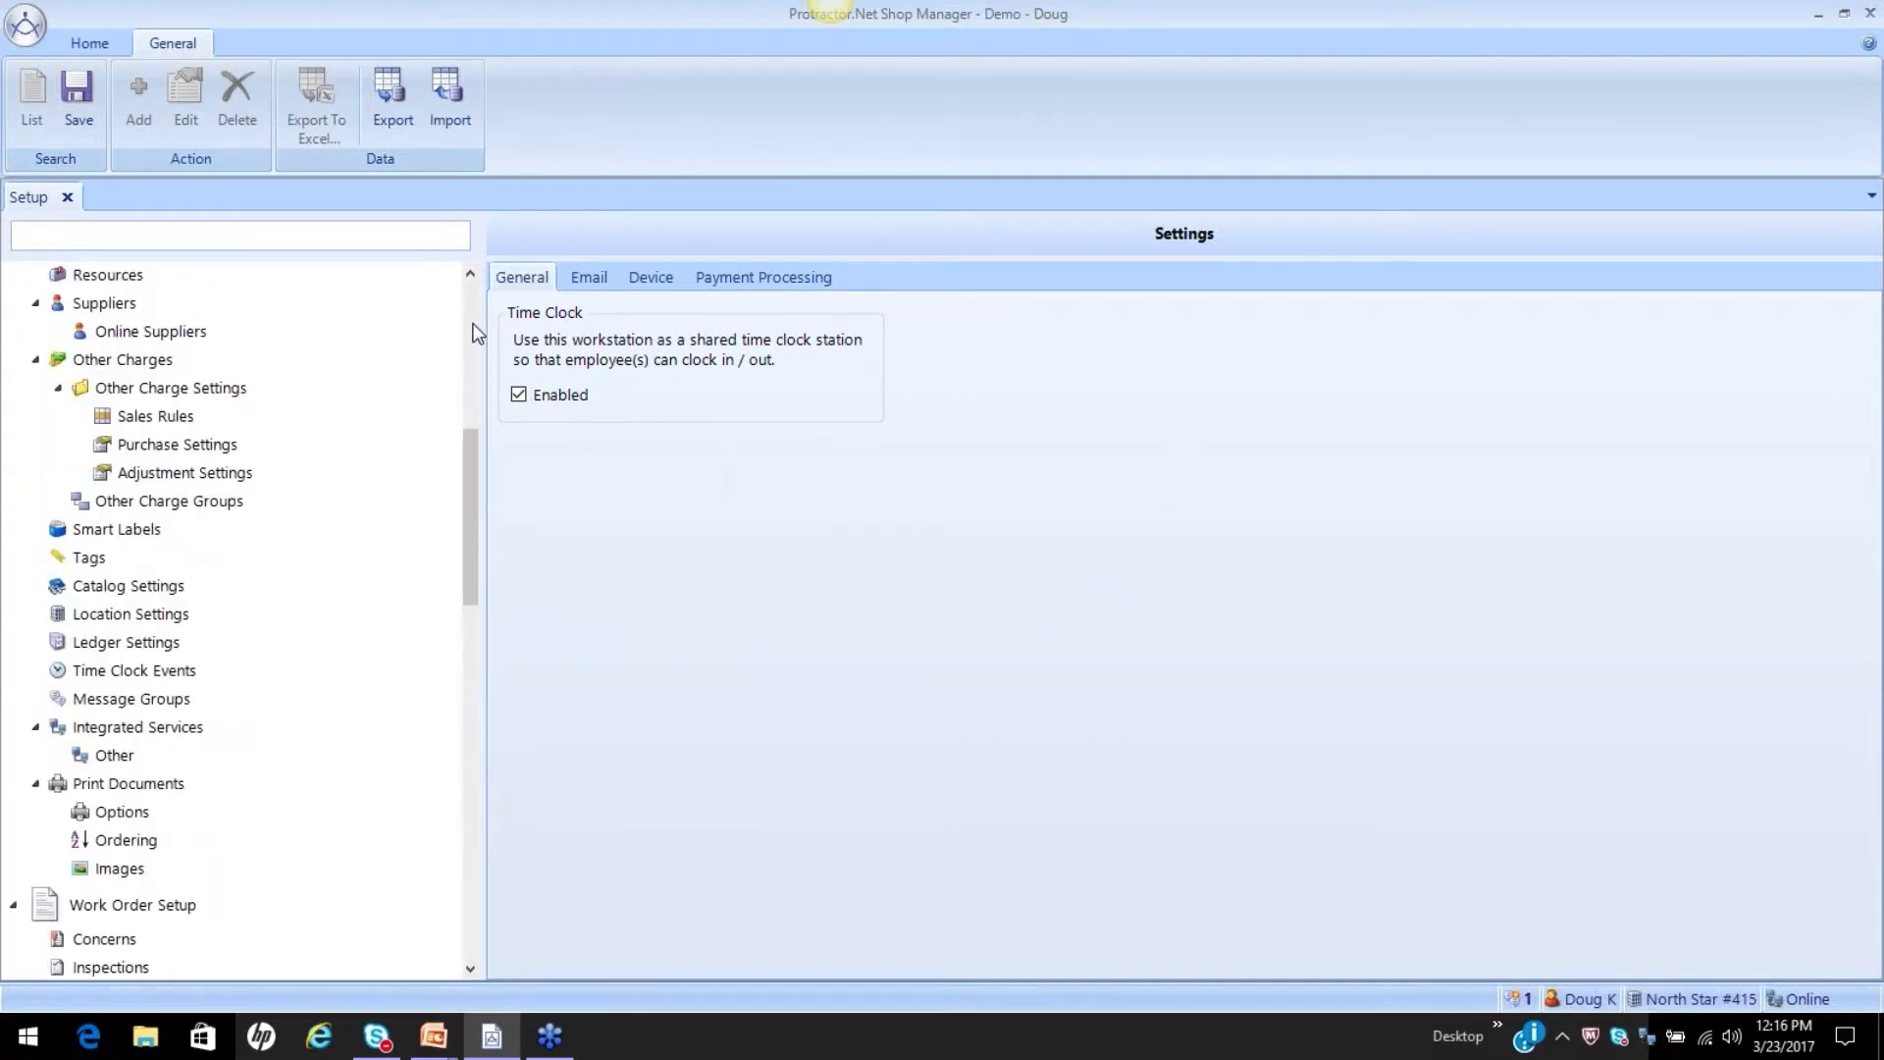
{"action": "left_click", "coordinate": [473, 331]}
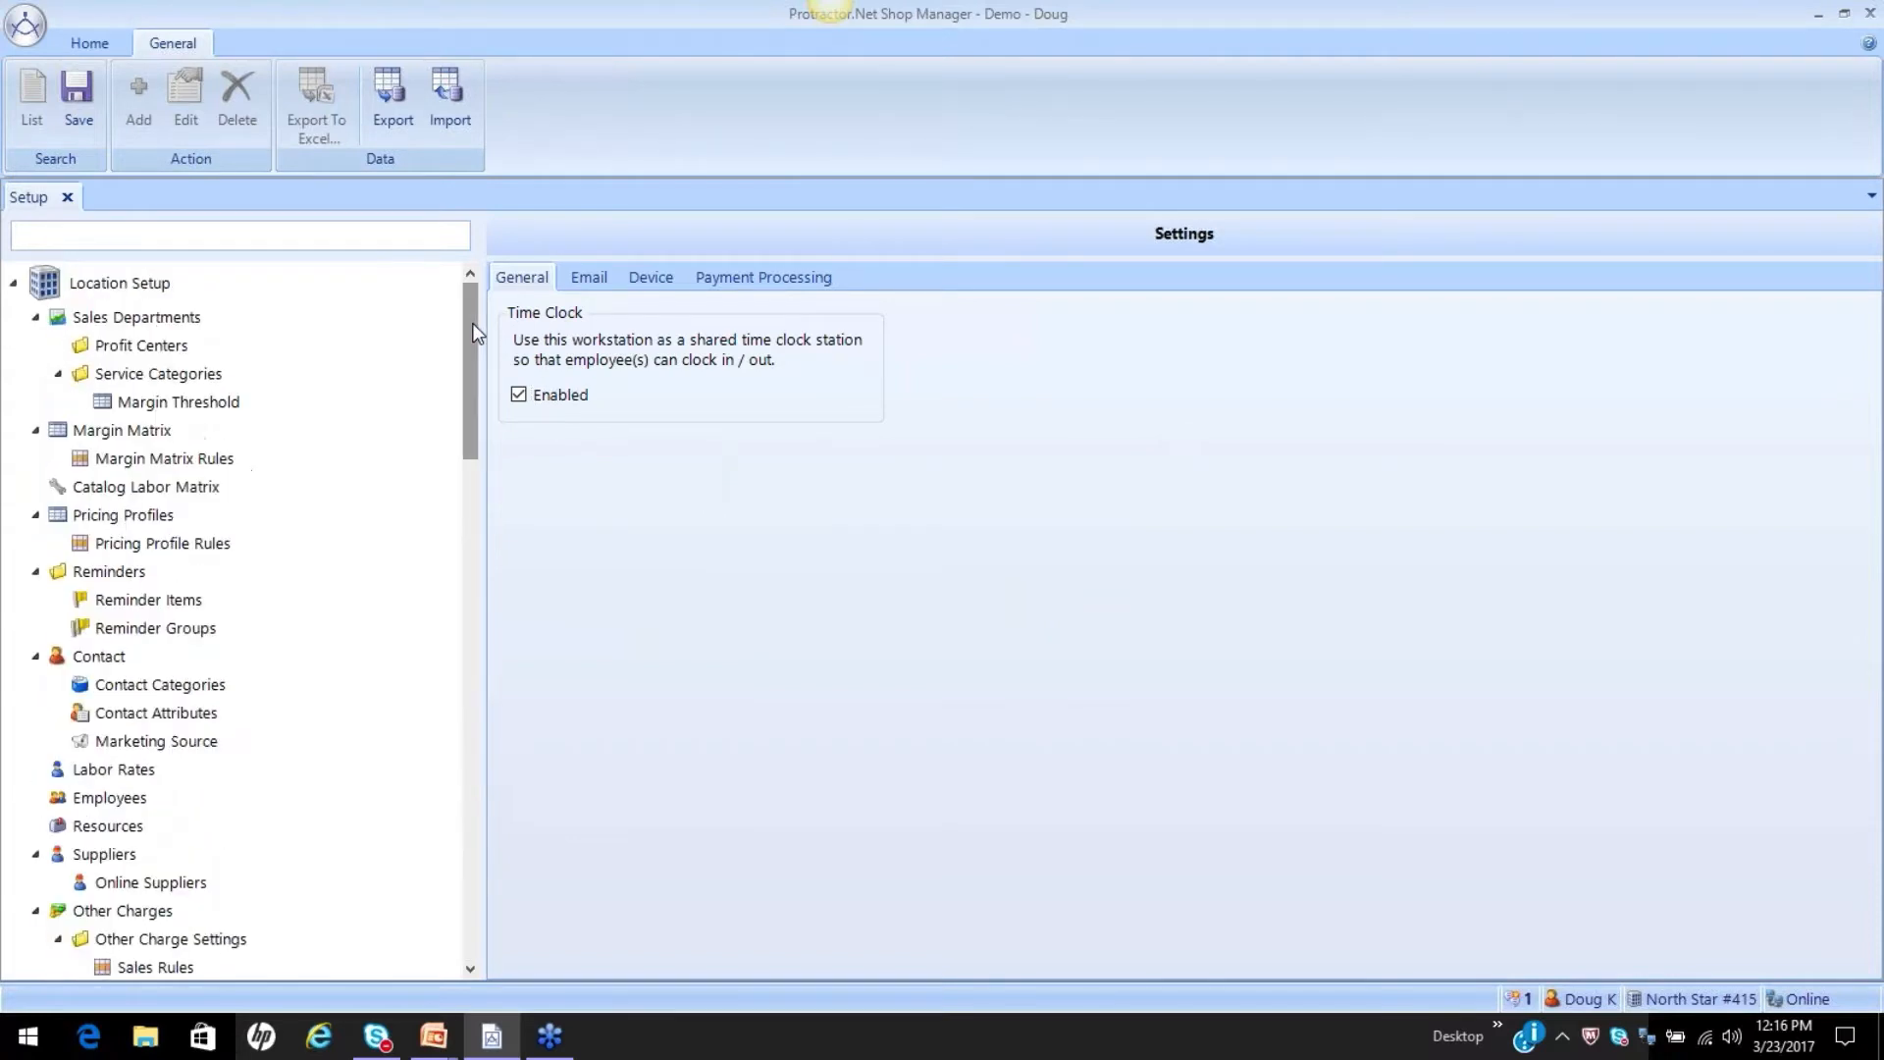
{"action": "left_click", "coordinate": [137, 800]}
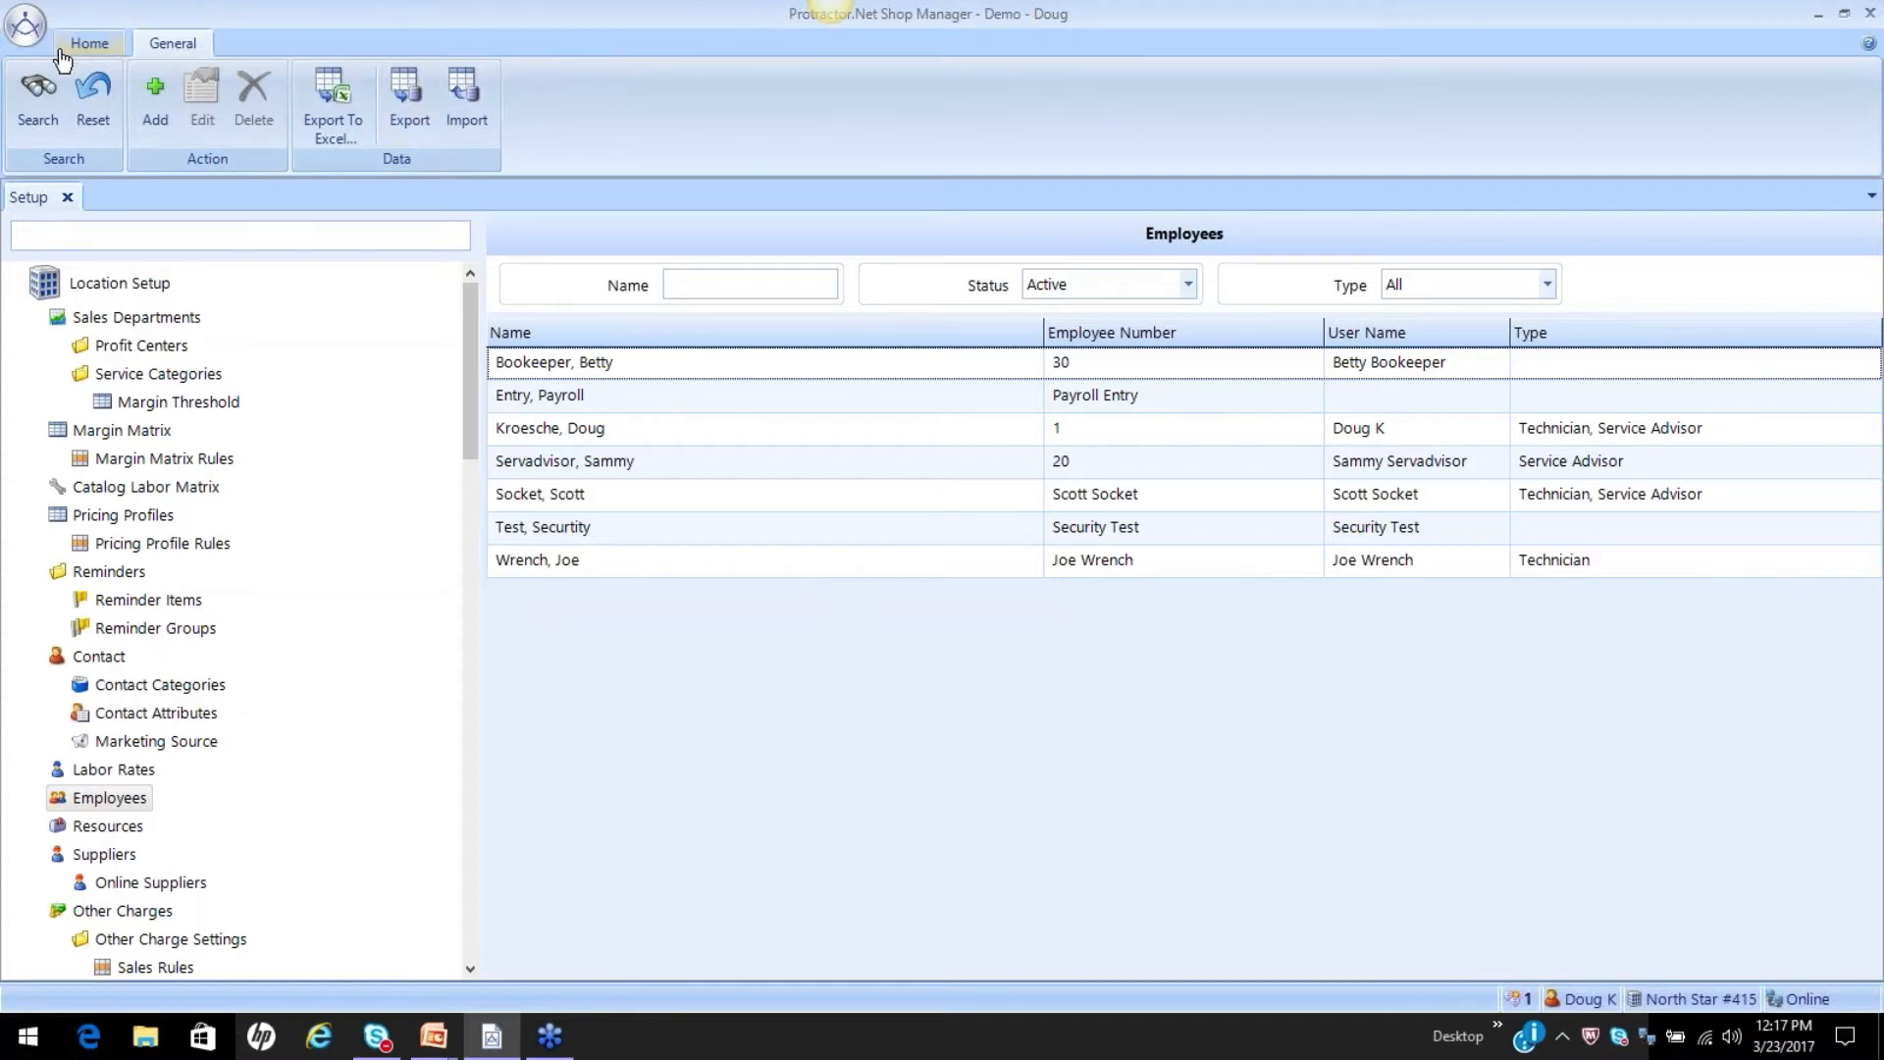
Open the security editor from the manager options and list the defined roles.
{"action": "left_click", "coordinate": [22, 41]}
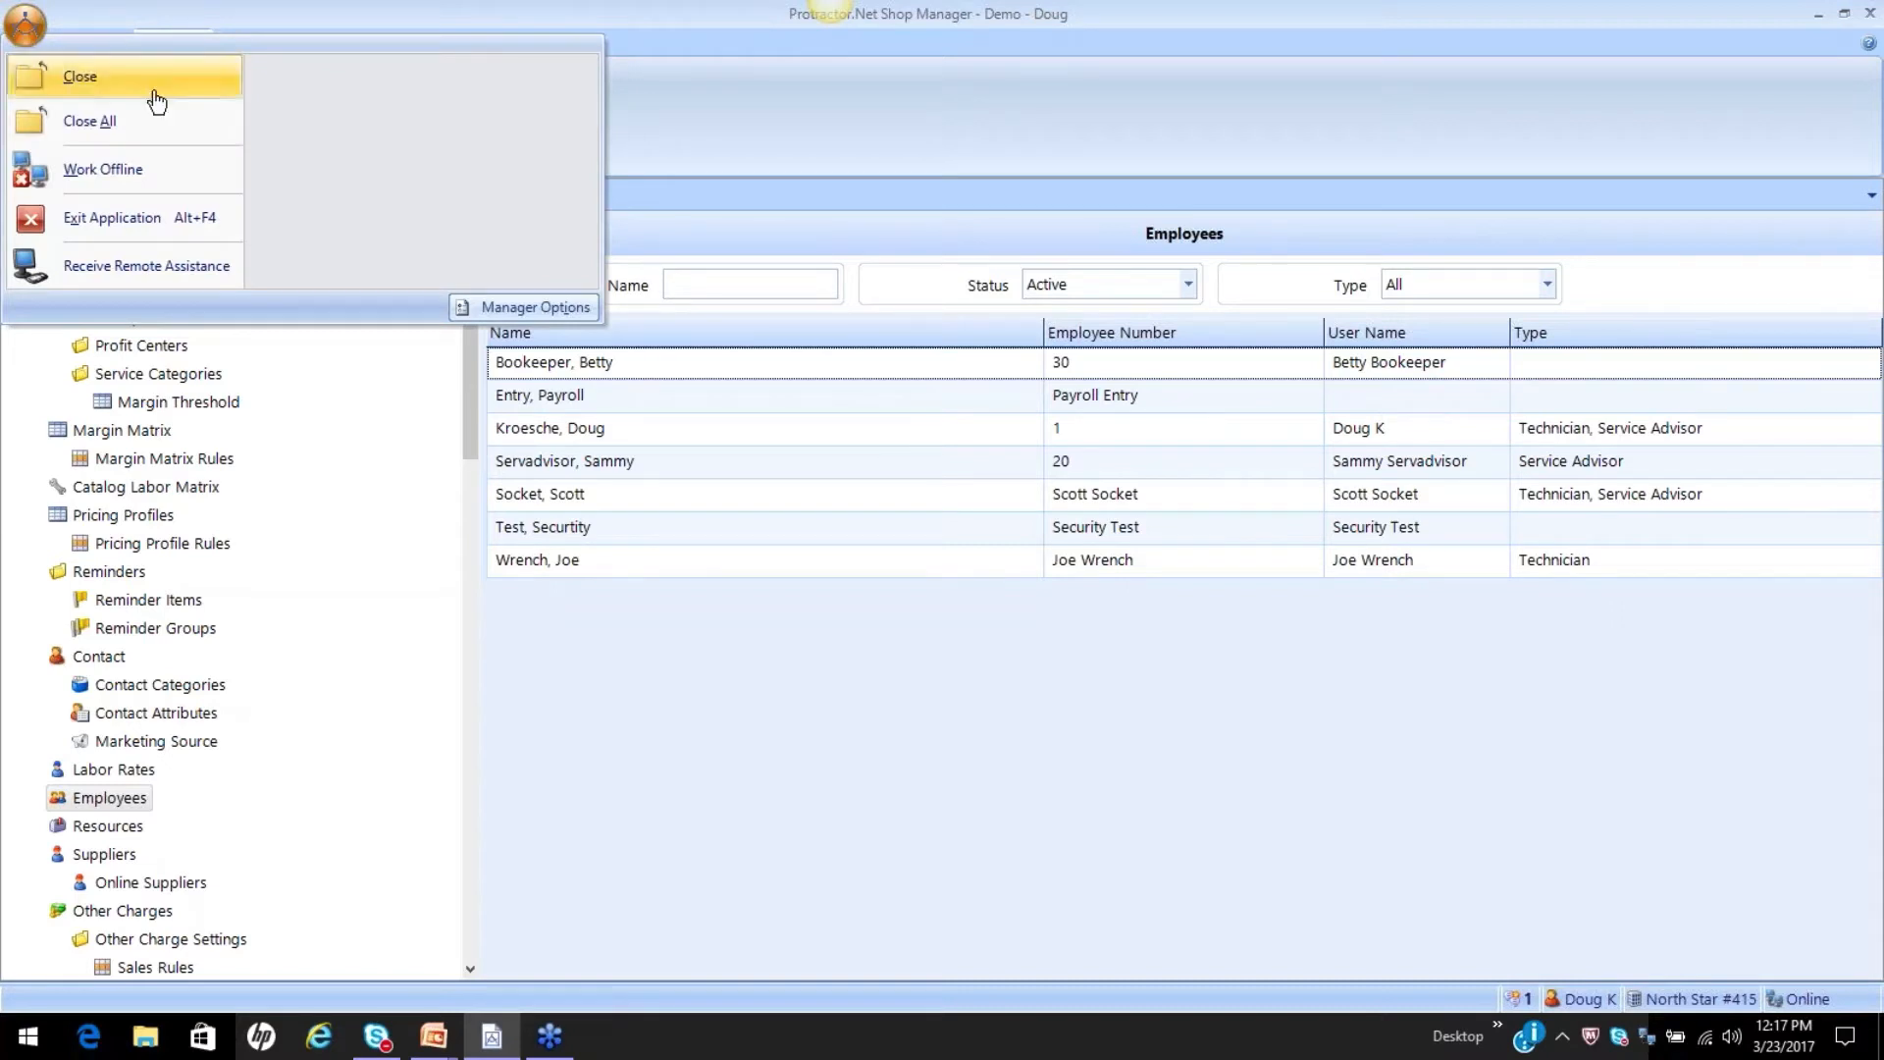
{"action": "left_click", "coordinate": [517, 309]}
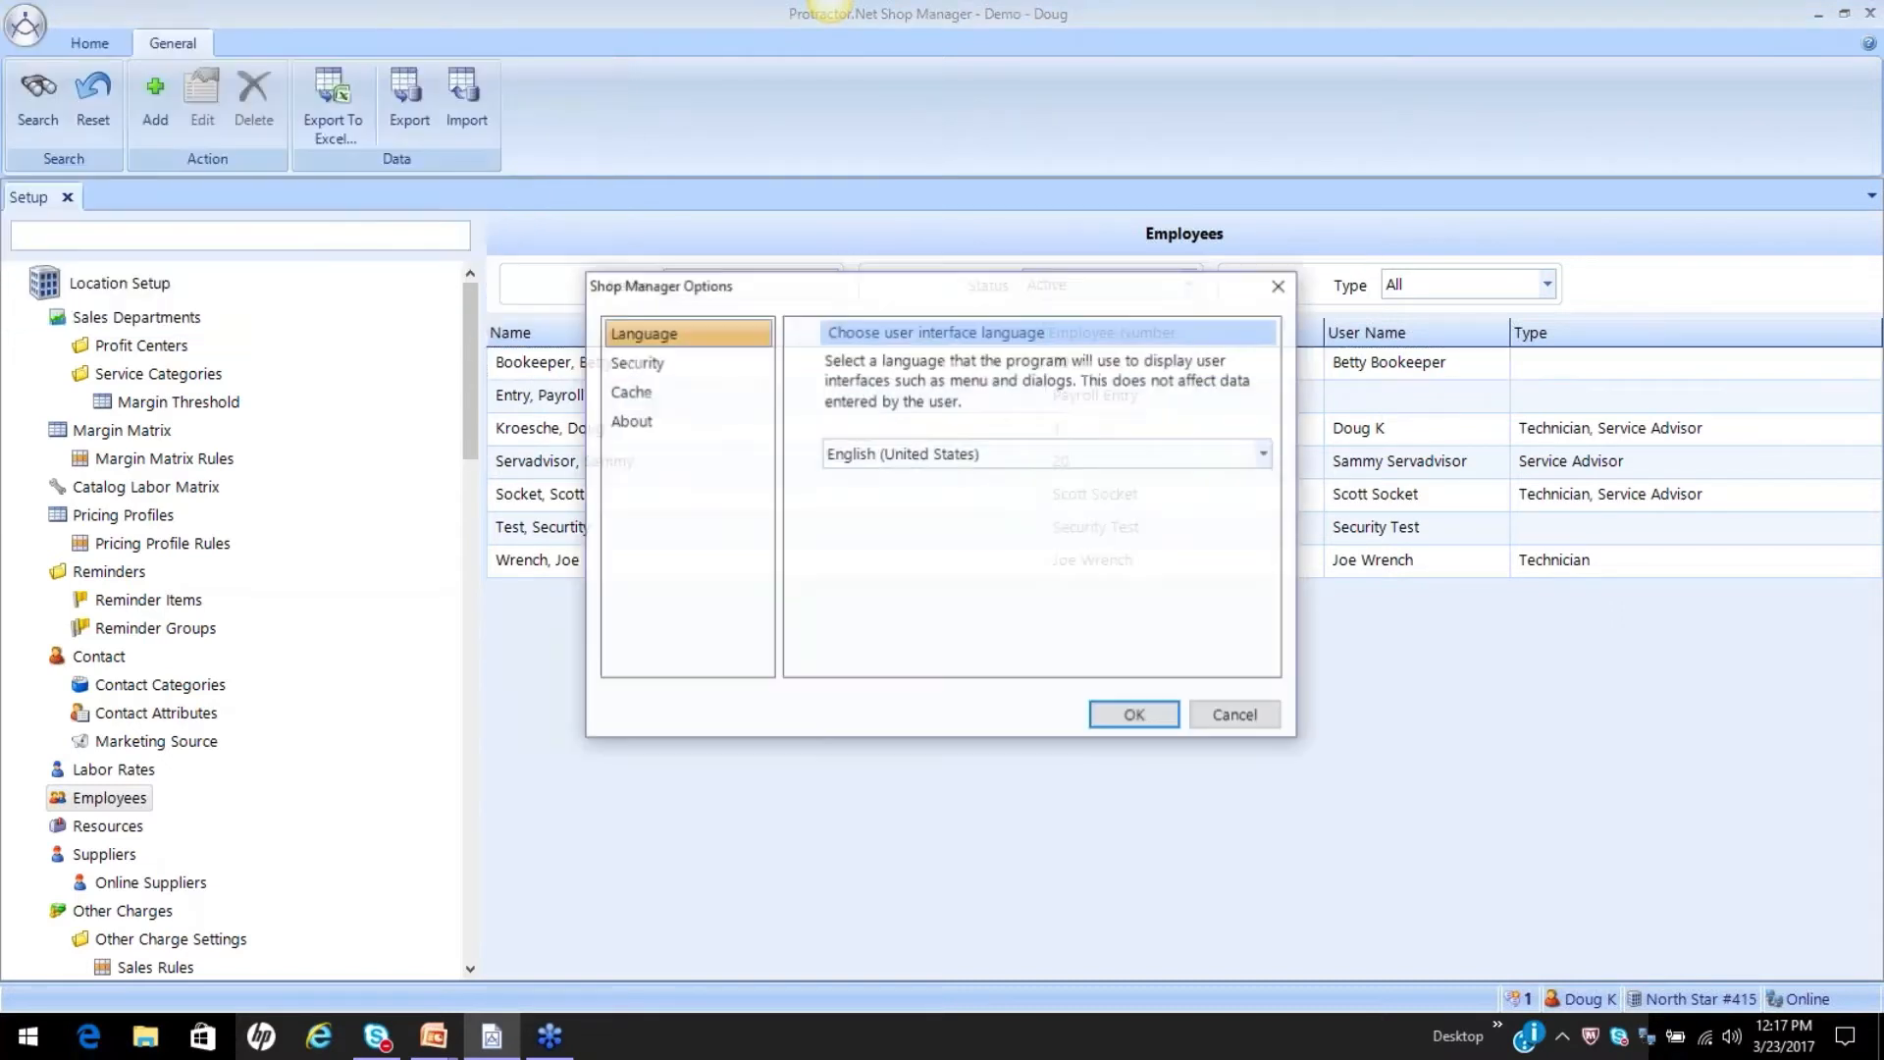
{"action": "left_click", "coordinate": [648, 365]}
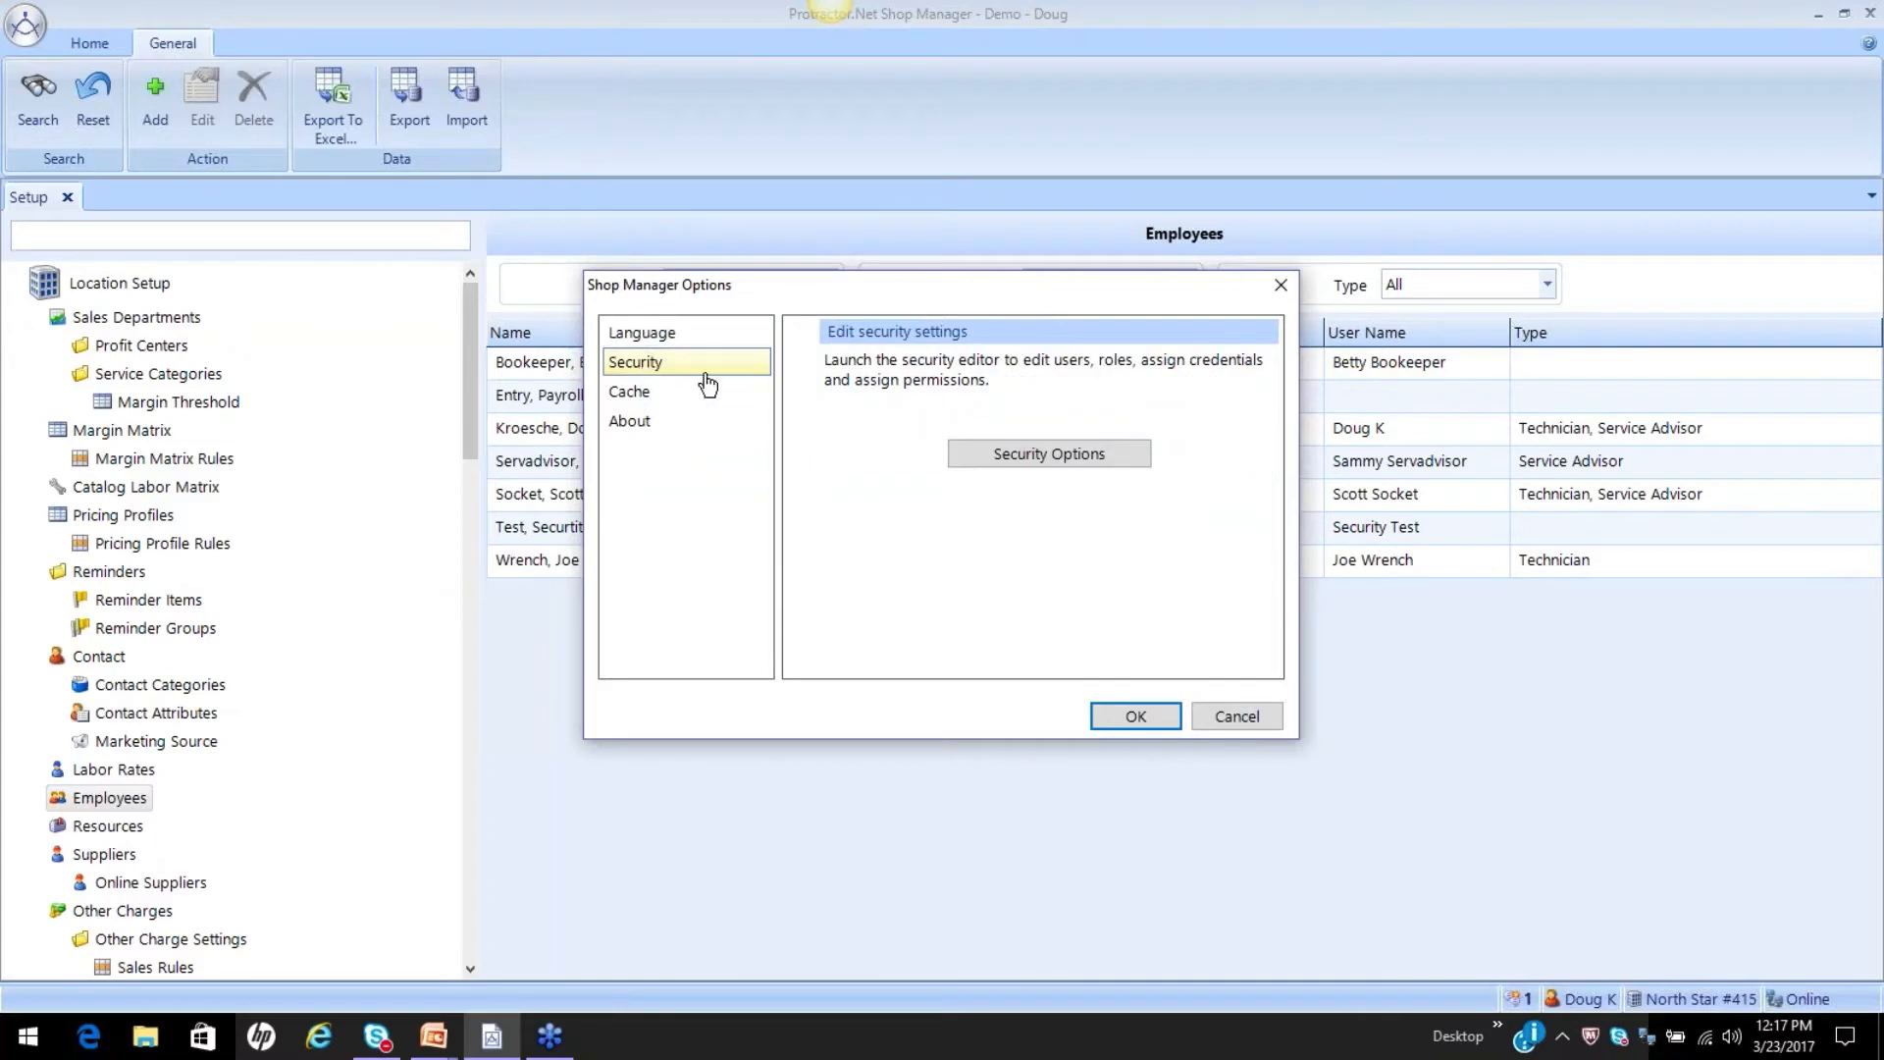
{"action": "left_click", "coordinate": [1046, 458]}
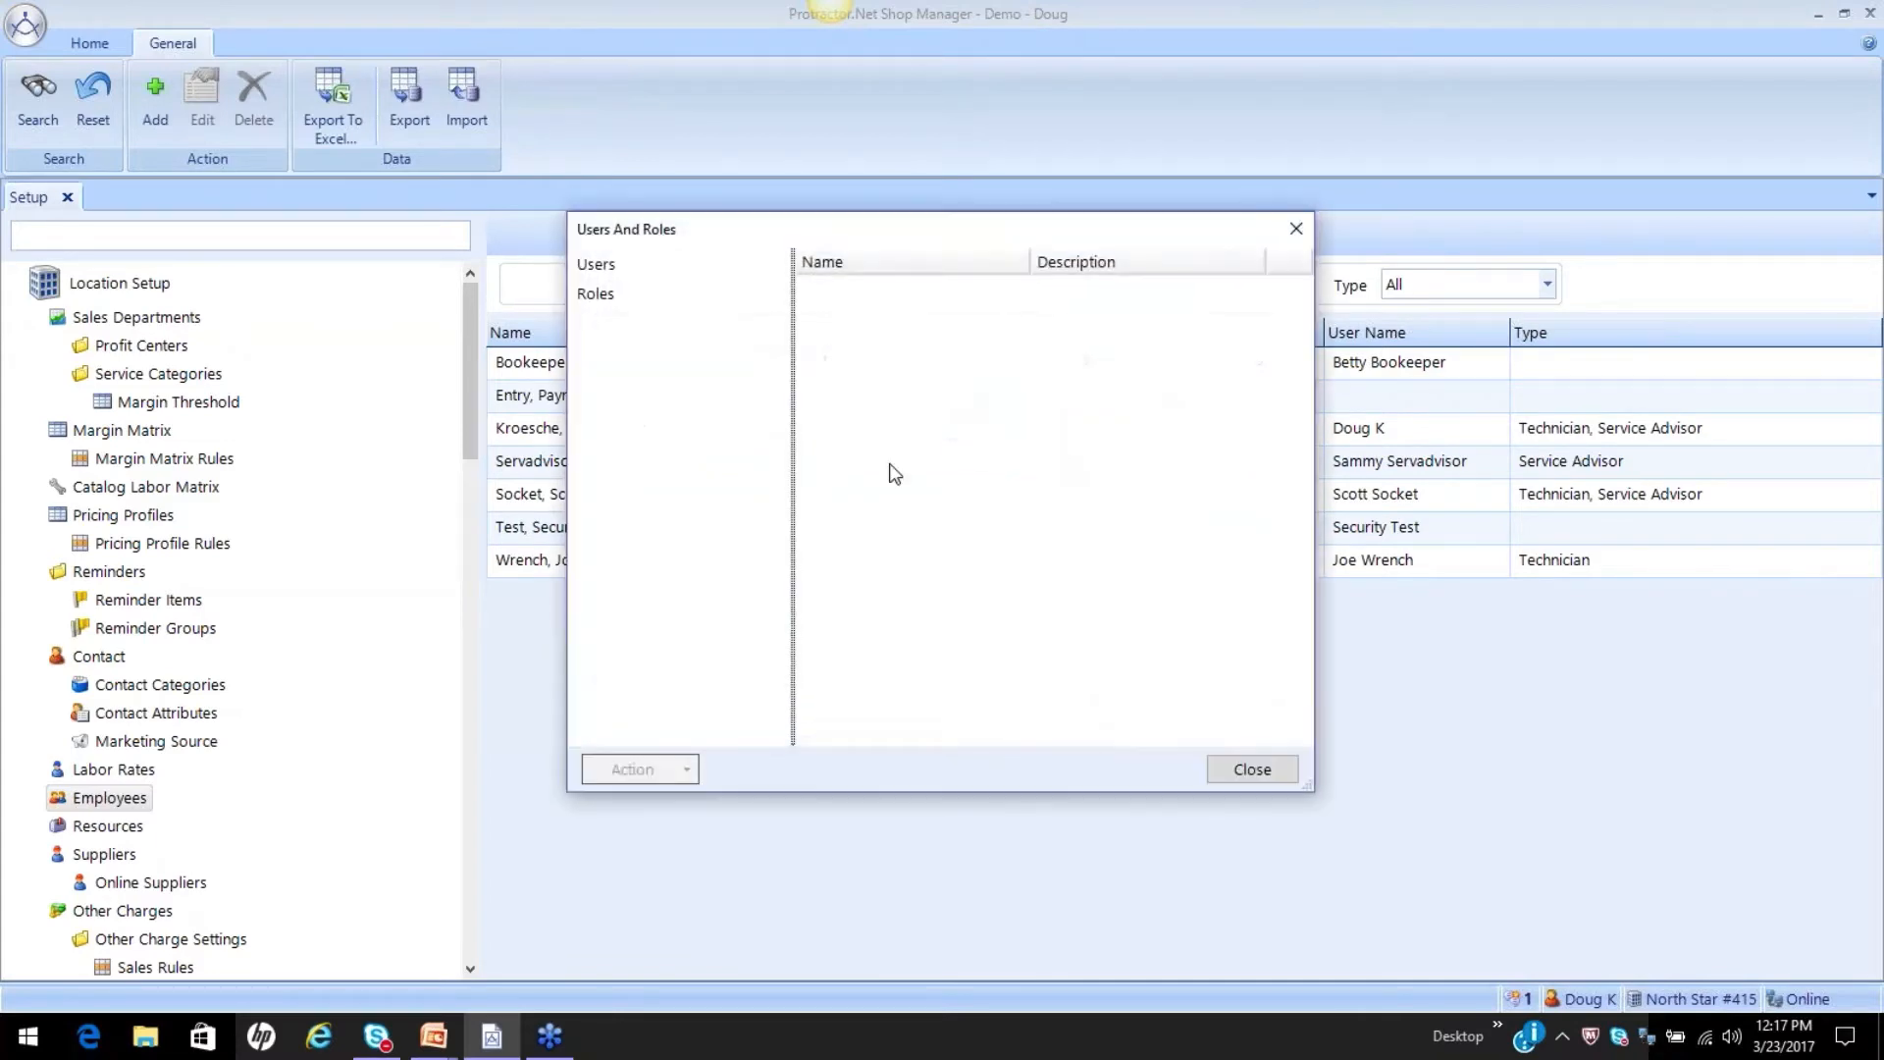
{"action": "left_click", "coordinate": [628, 298]}
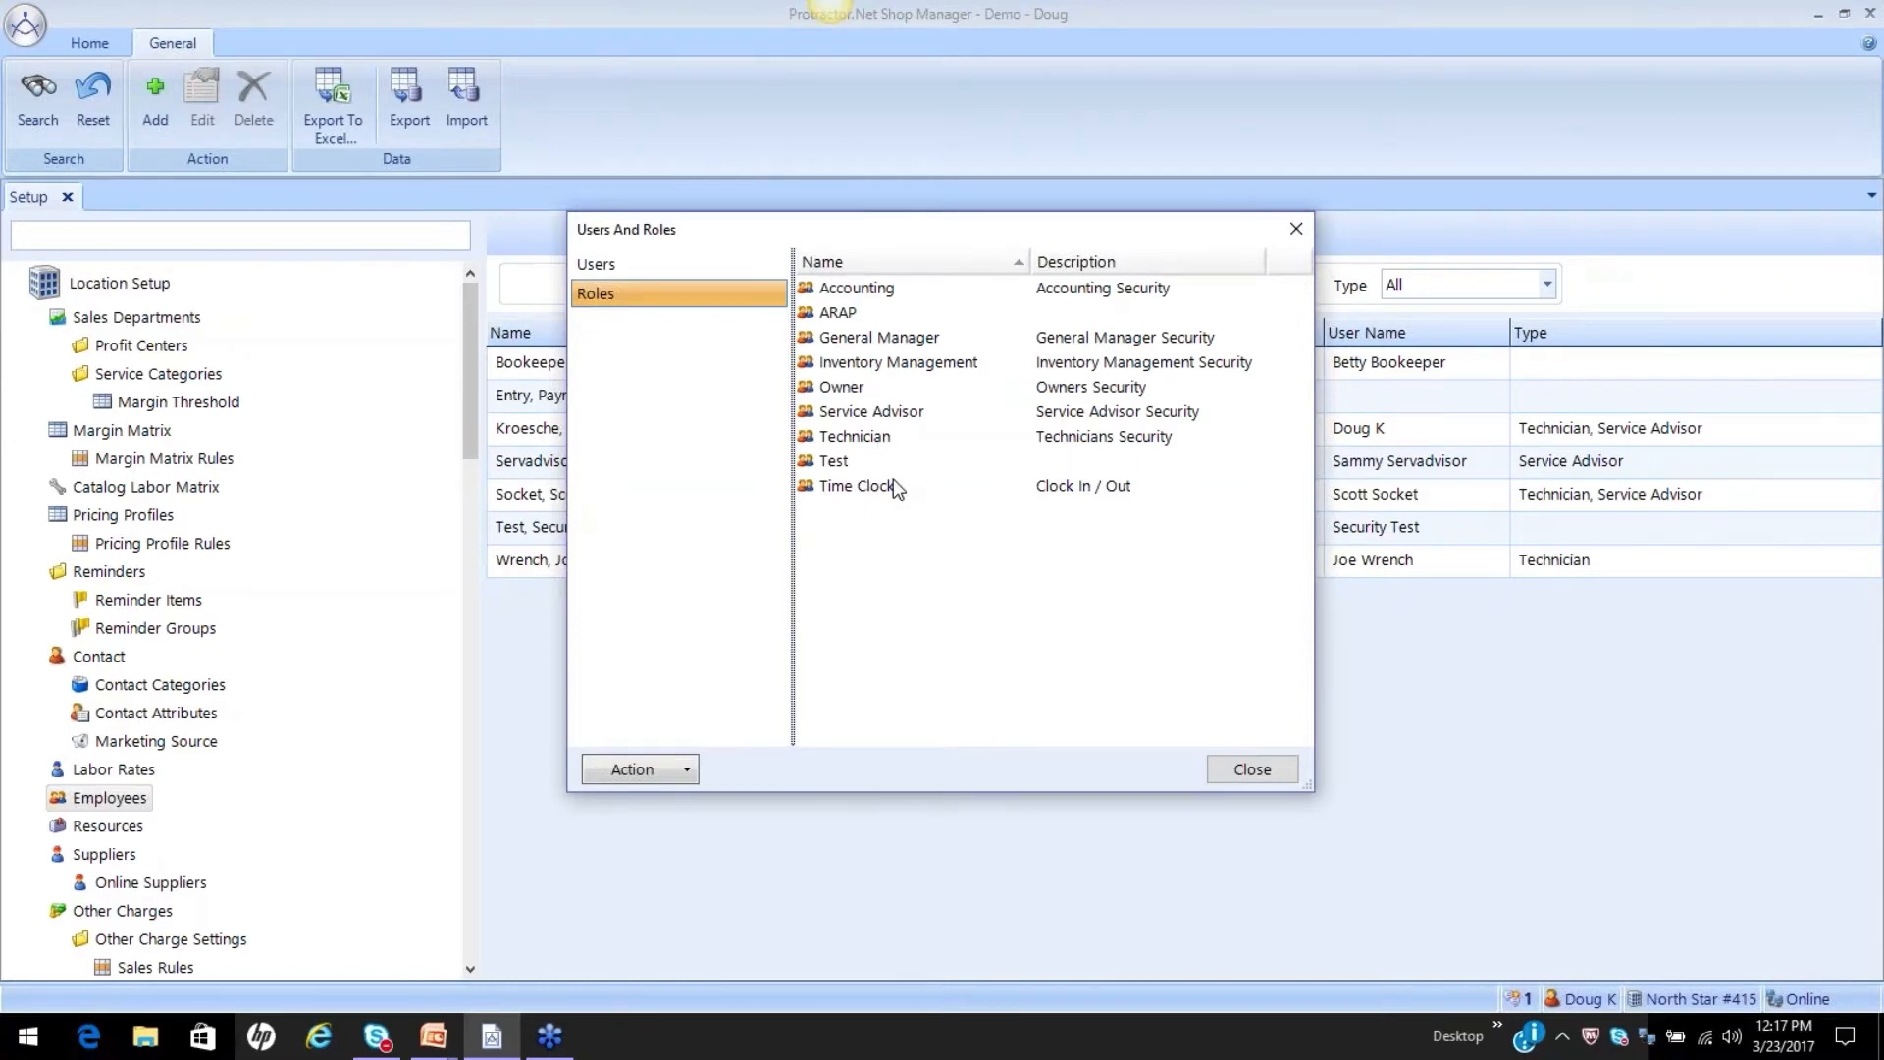
Review the Technician role's permissions, then close the role, the security editor and the options without changes.
{"action": "left_click", "coordinate": [866, 438]}
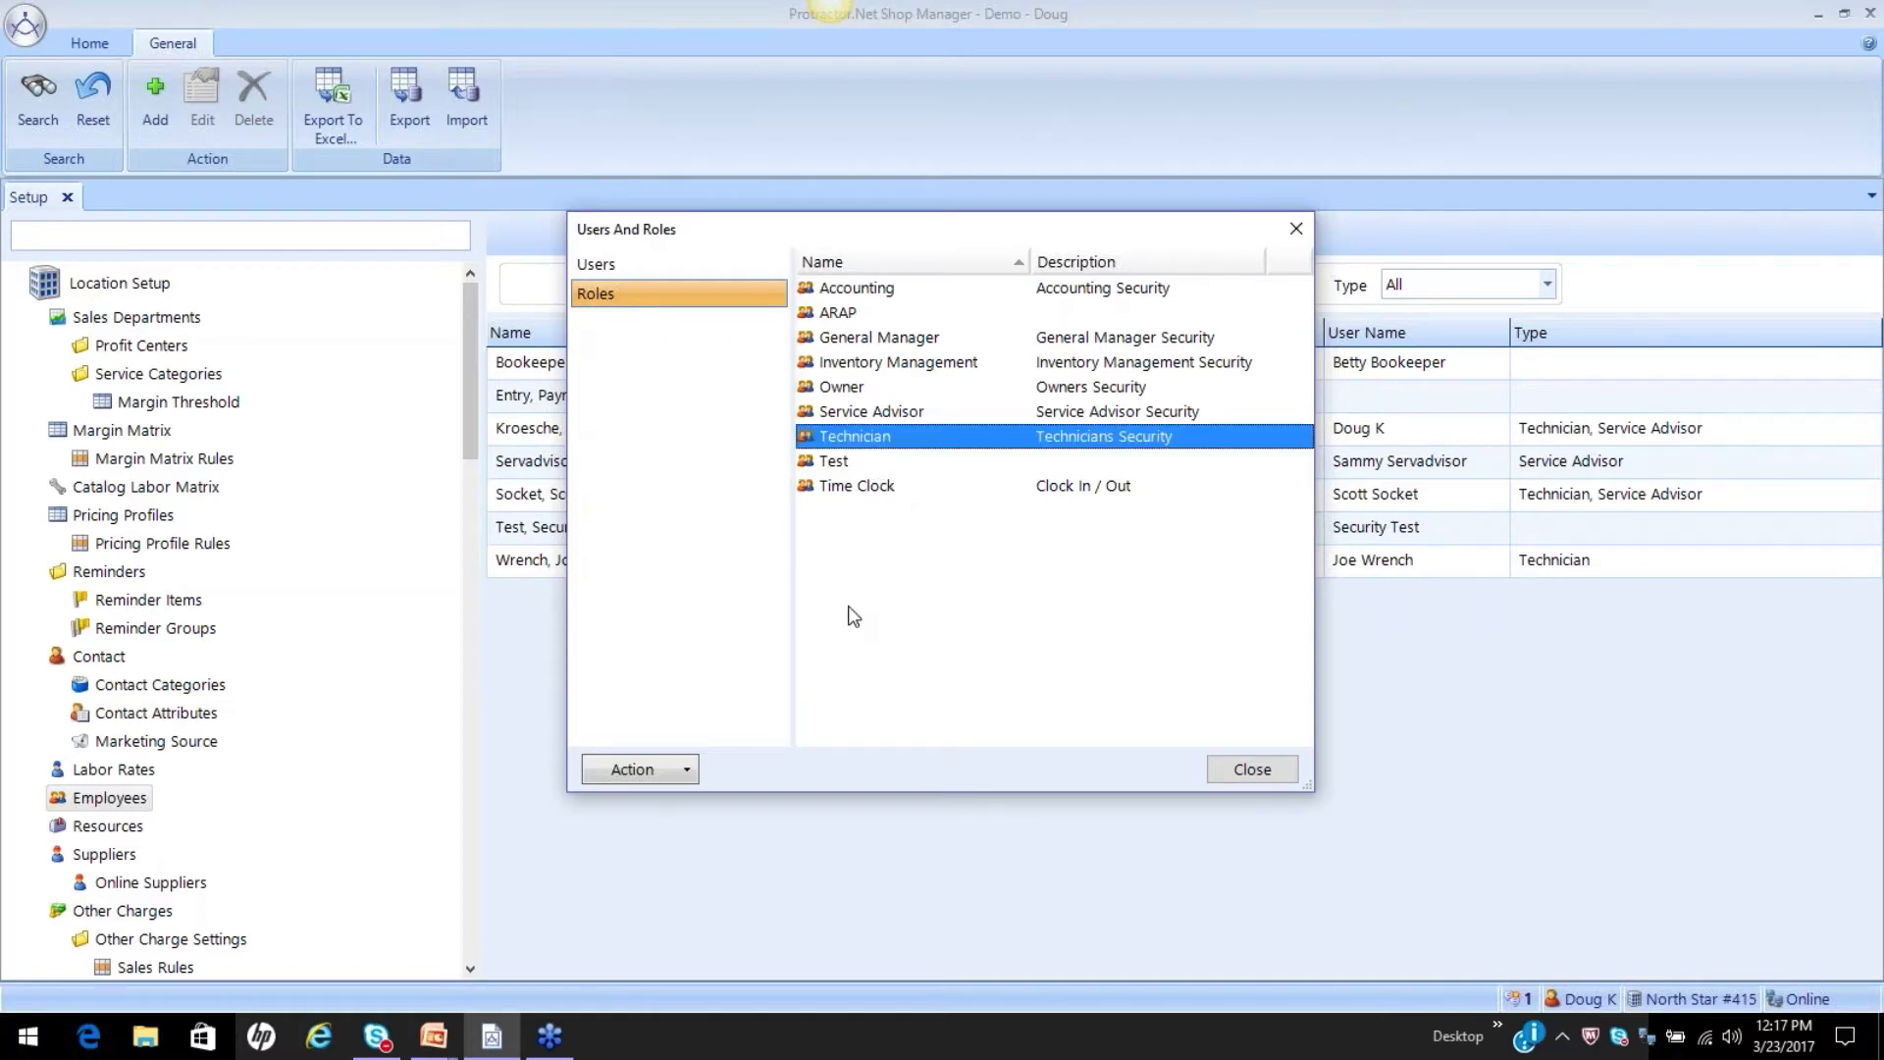
{"action": "double_click", "coordinate": [910, 437]}
{"action": "left_click", "coordinate": [785, 259]}
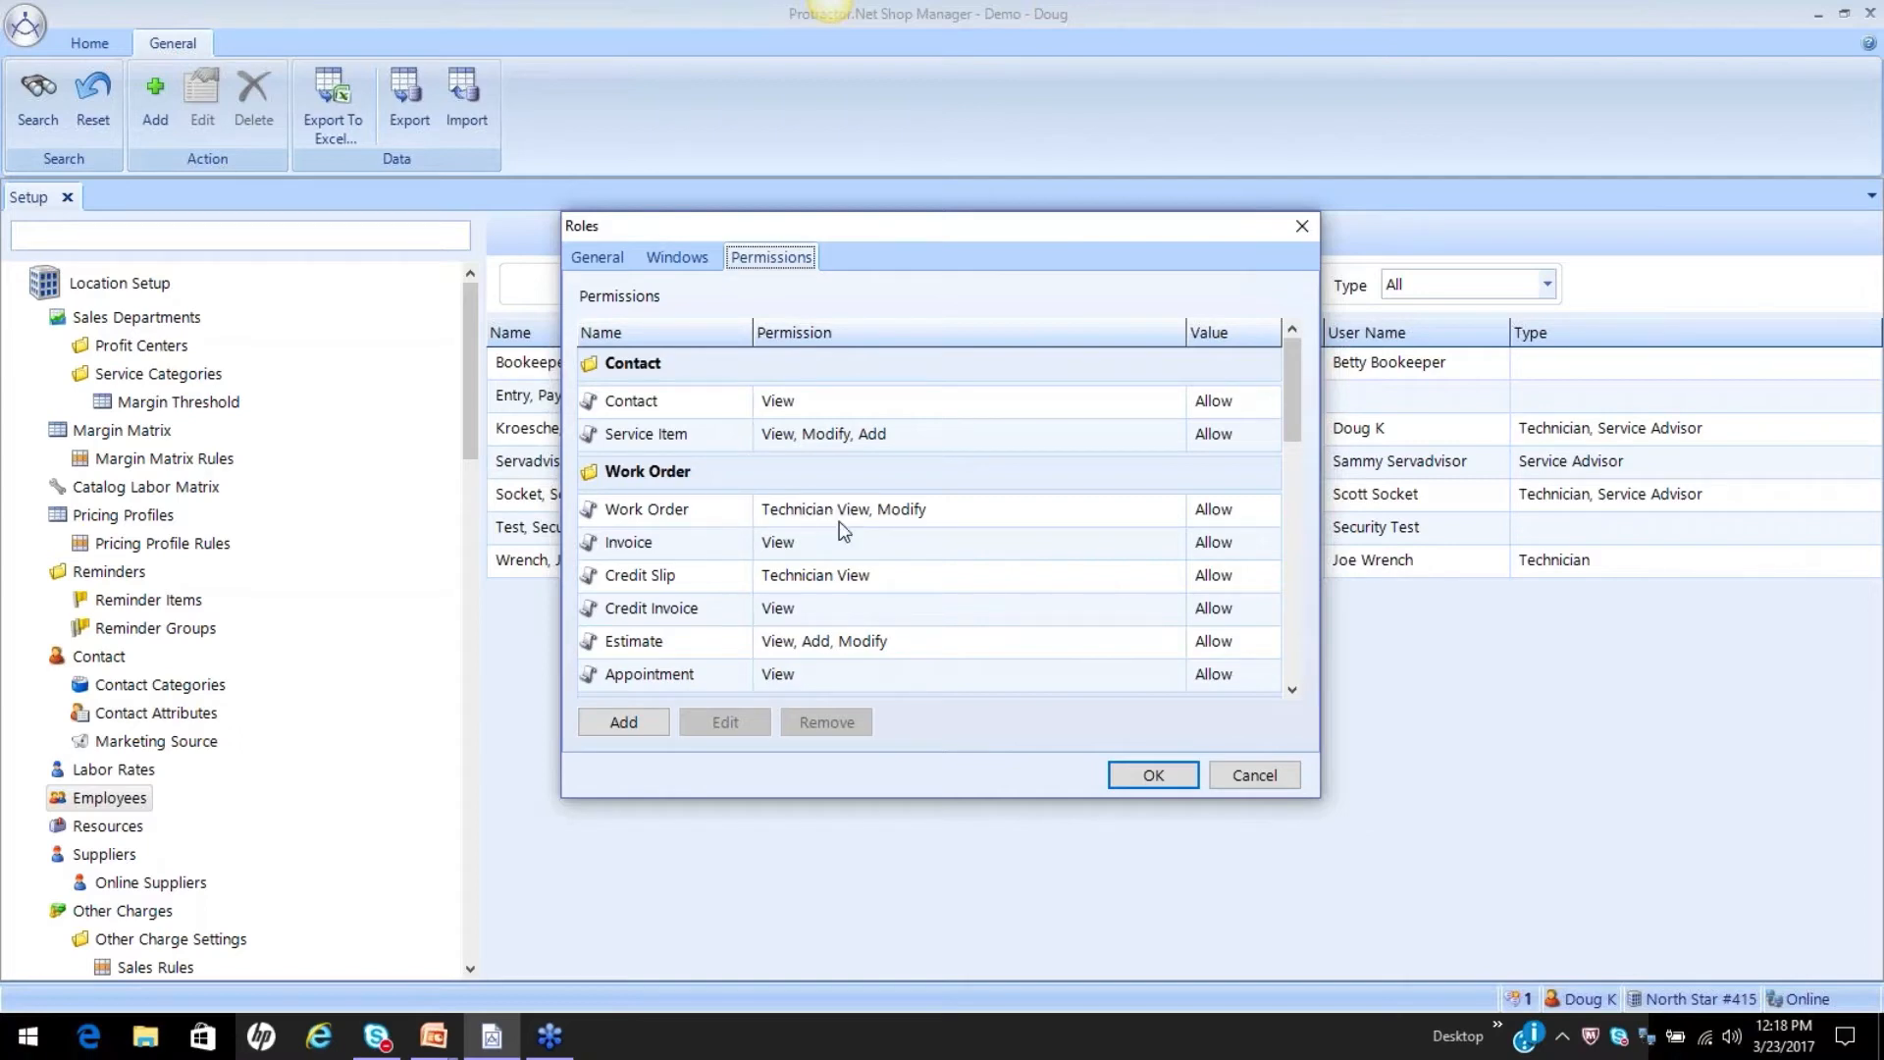
{"action": "left_click", "coordinate": [1256, 773]}
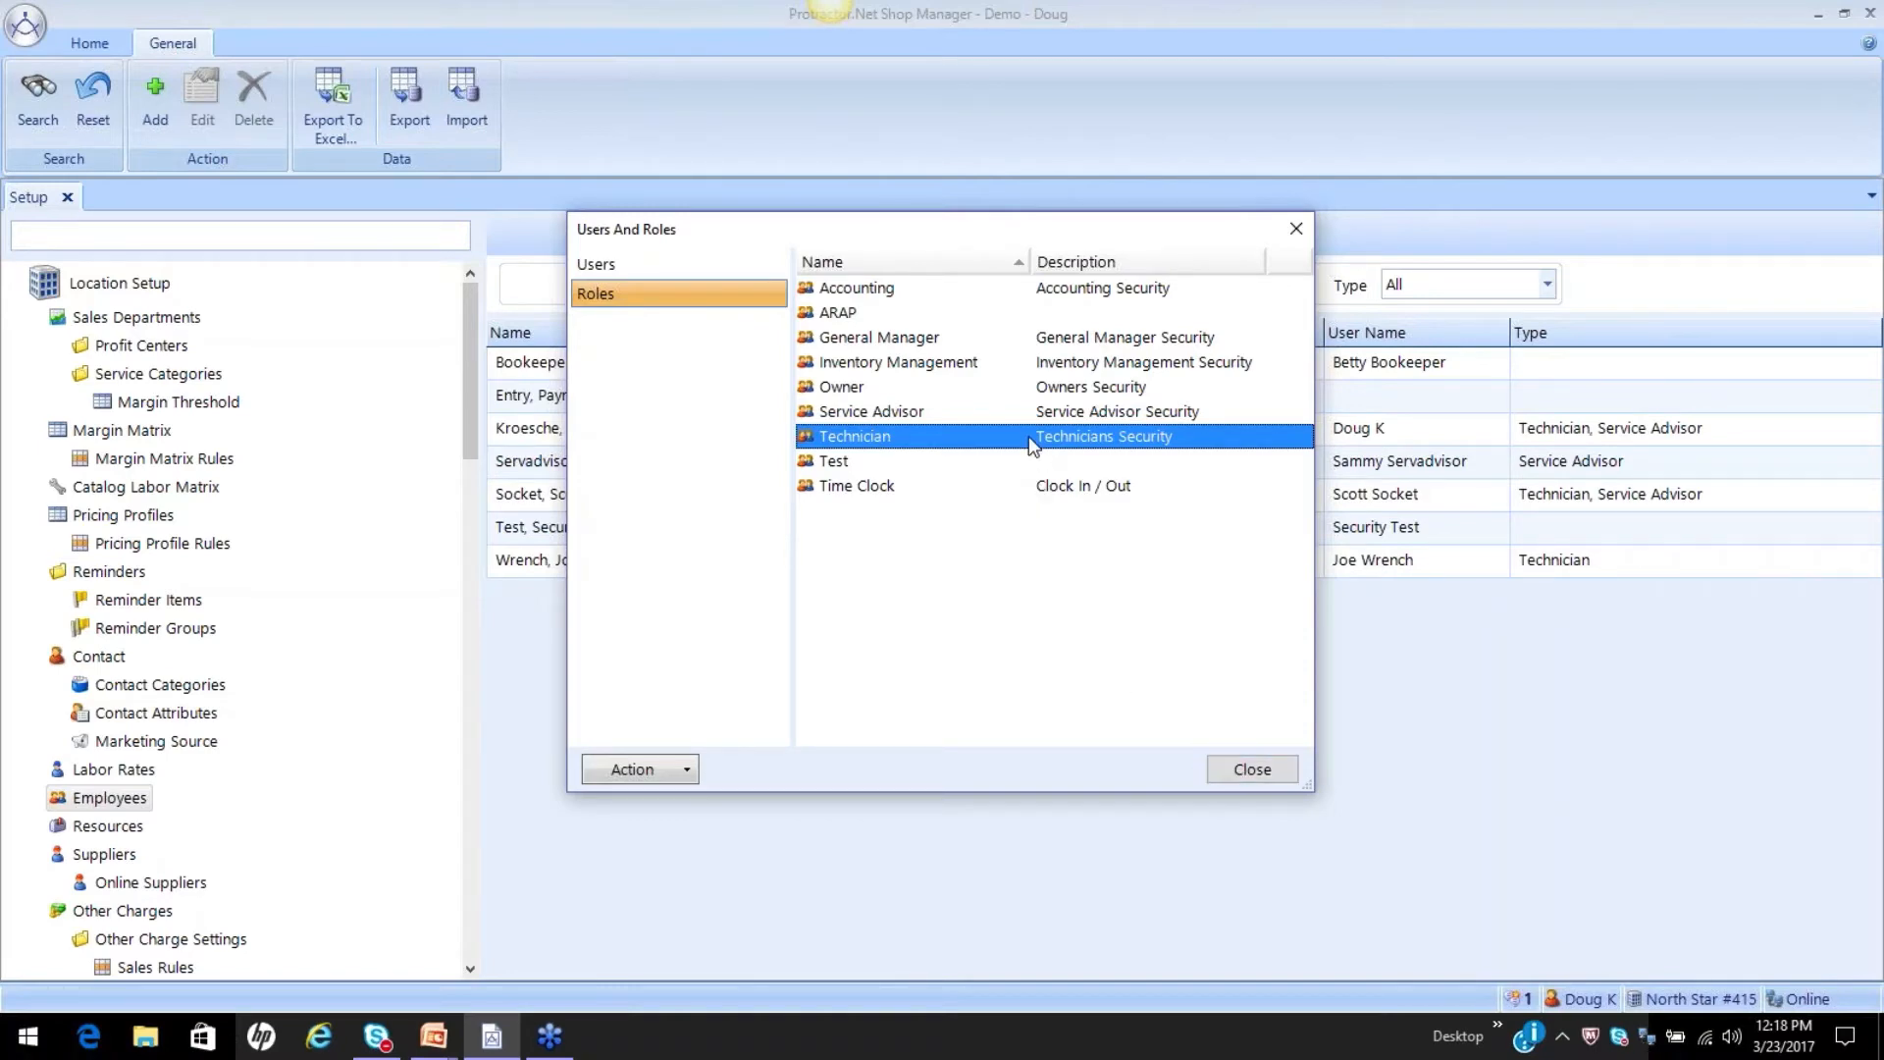
{"action": "left_click", "coordinate": [1236, 773]}
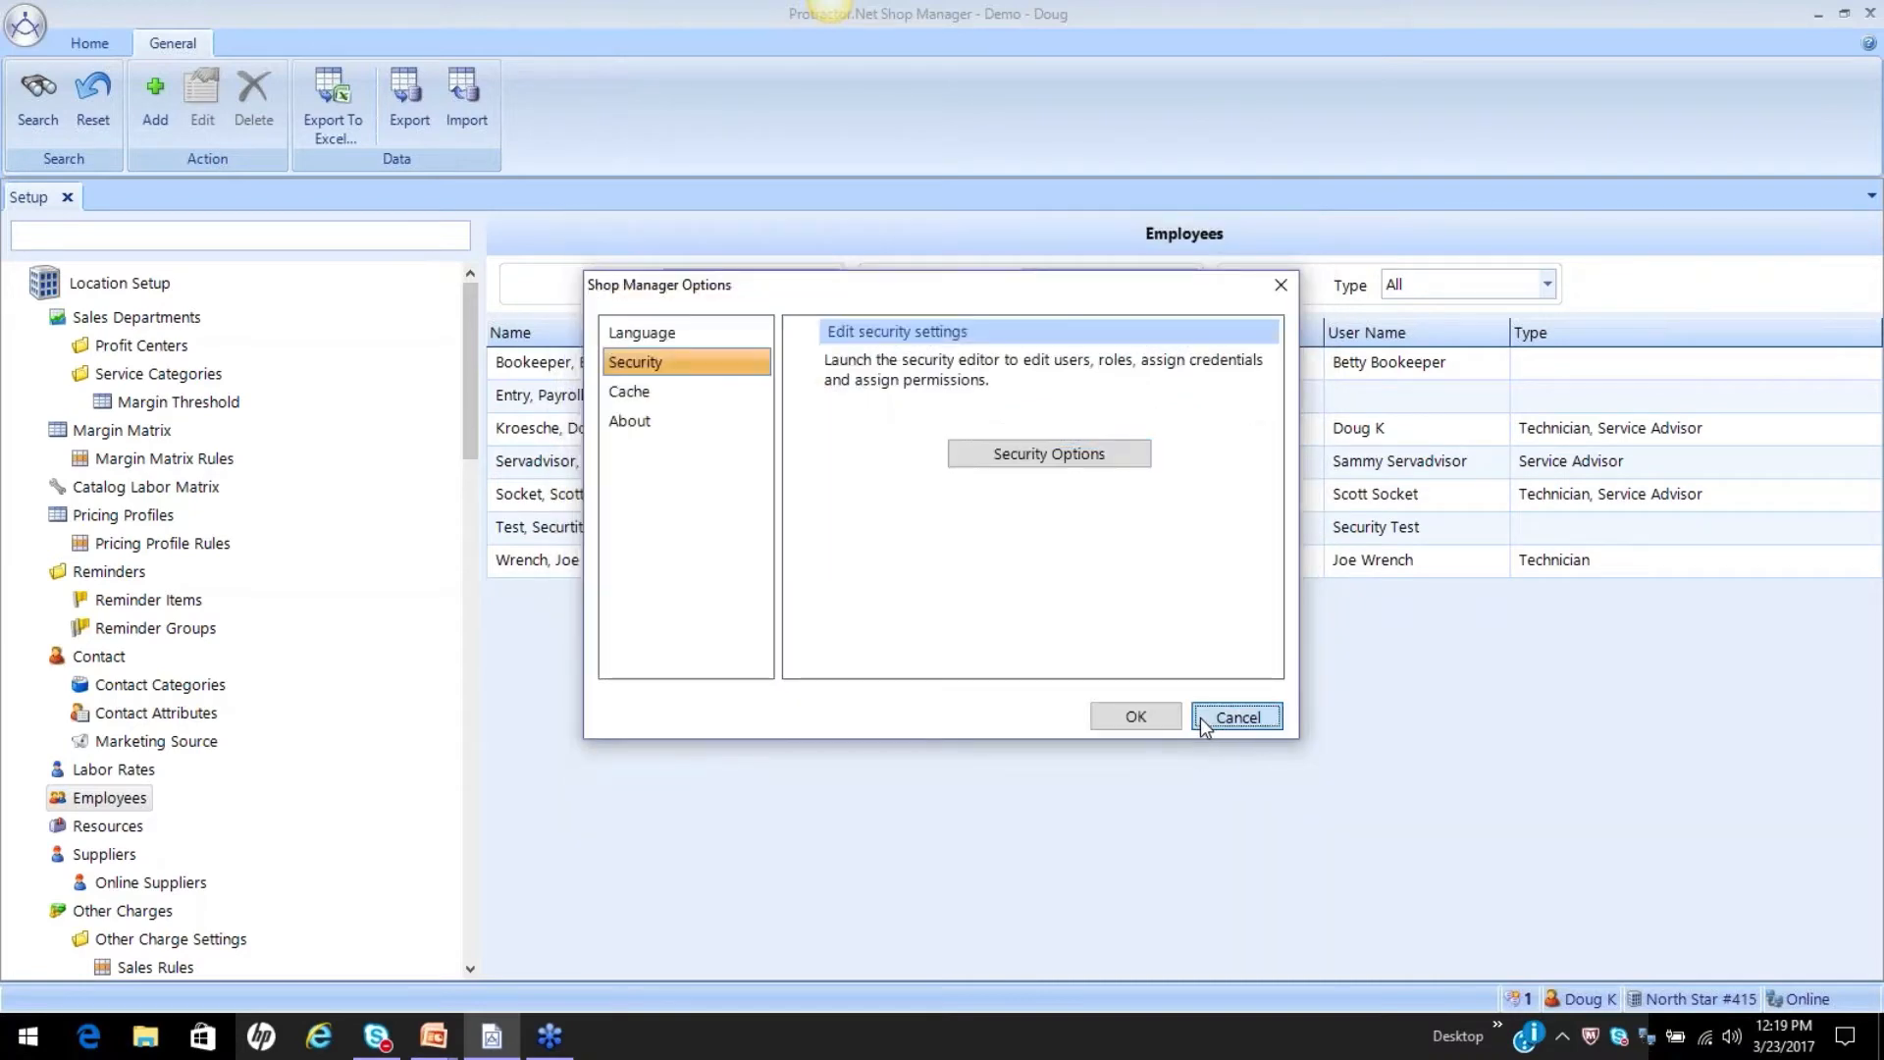
{"action": "left_click", "coordinate": [1199, 716]}
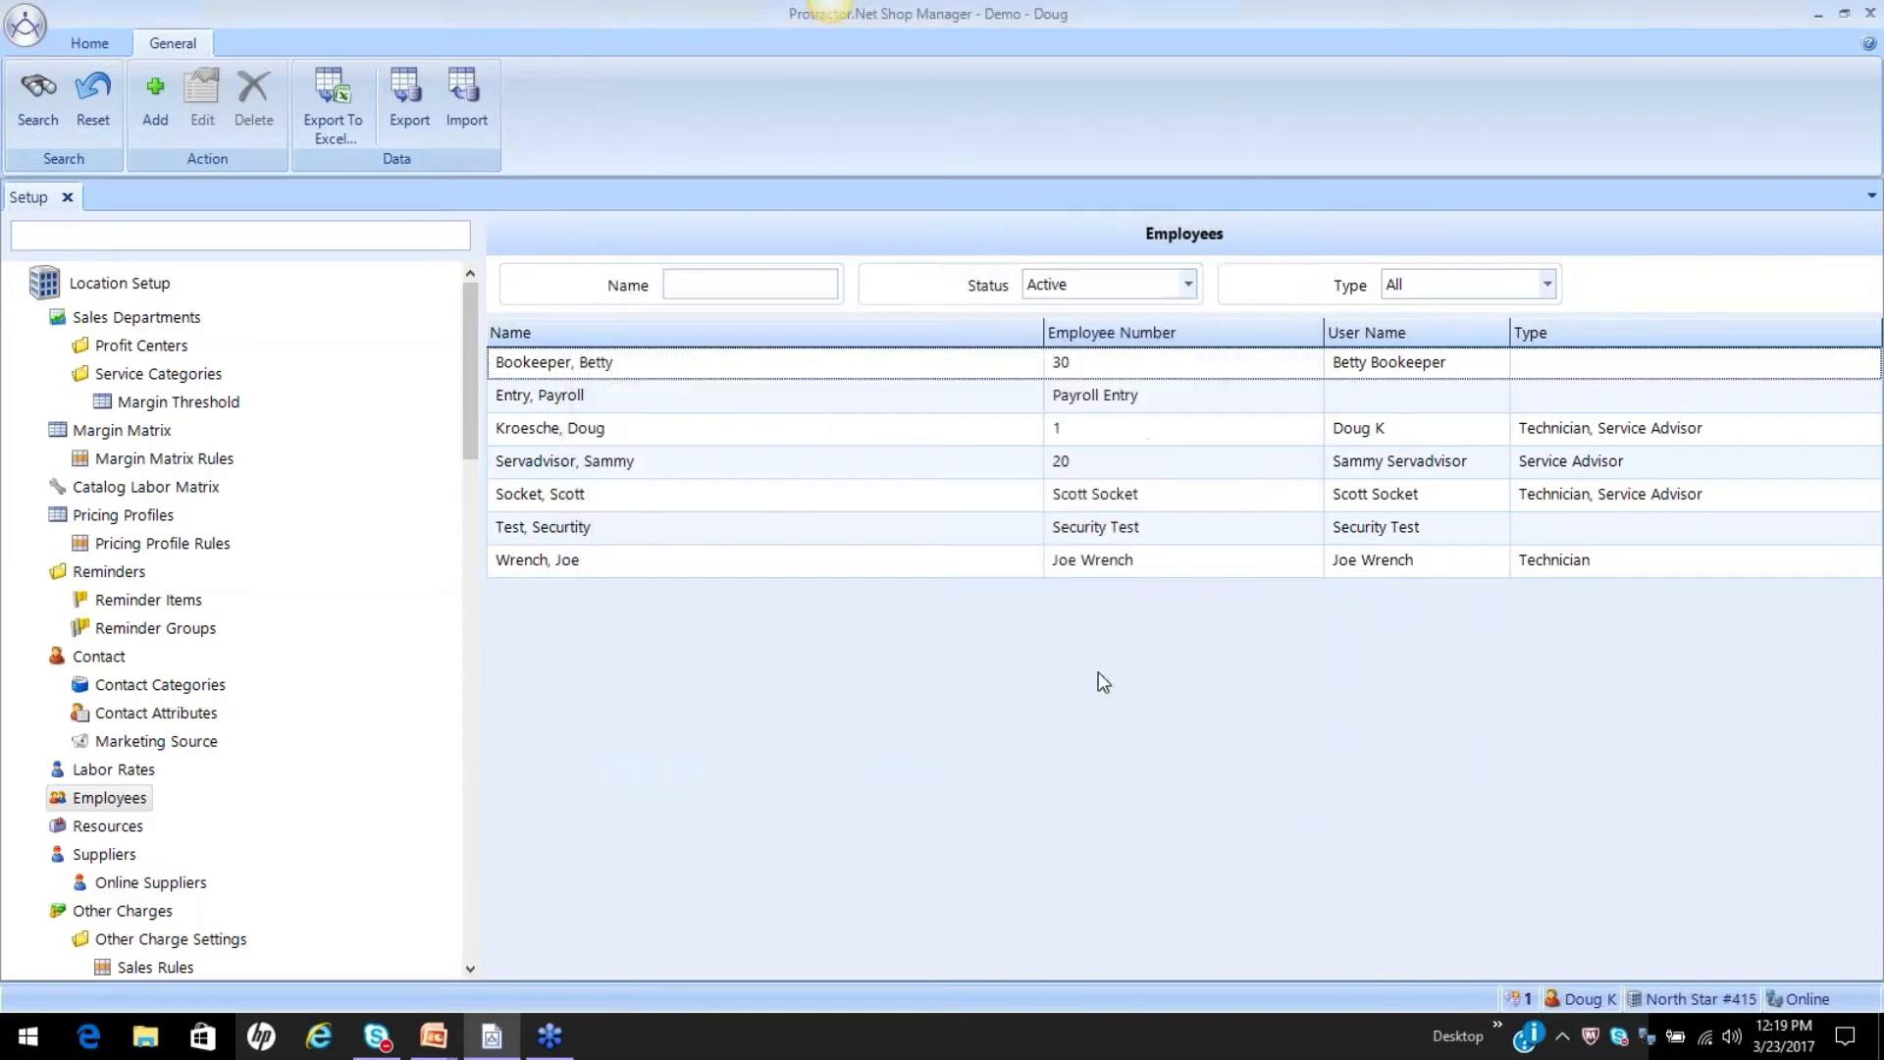
Assign the matching technician user as the security login of the last employee in the list and accept the employee details.
{"action": "left_click", "coordinate": [664, 570]}
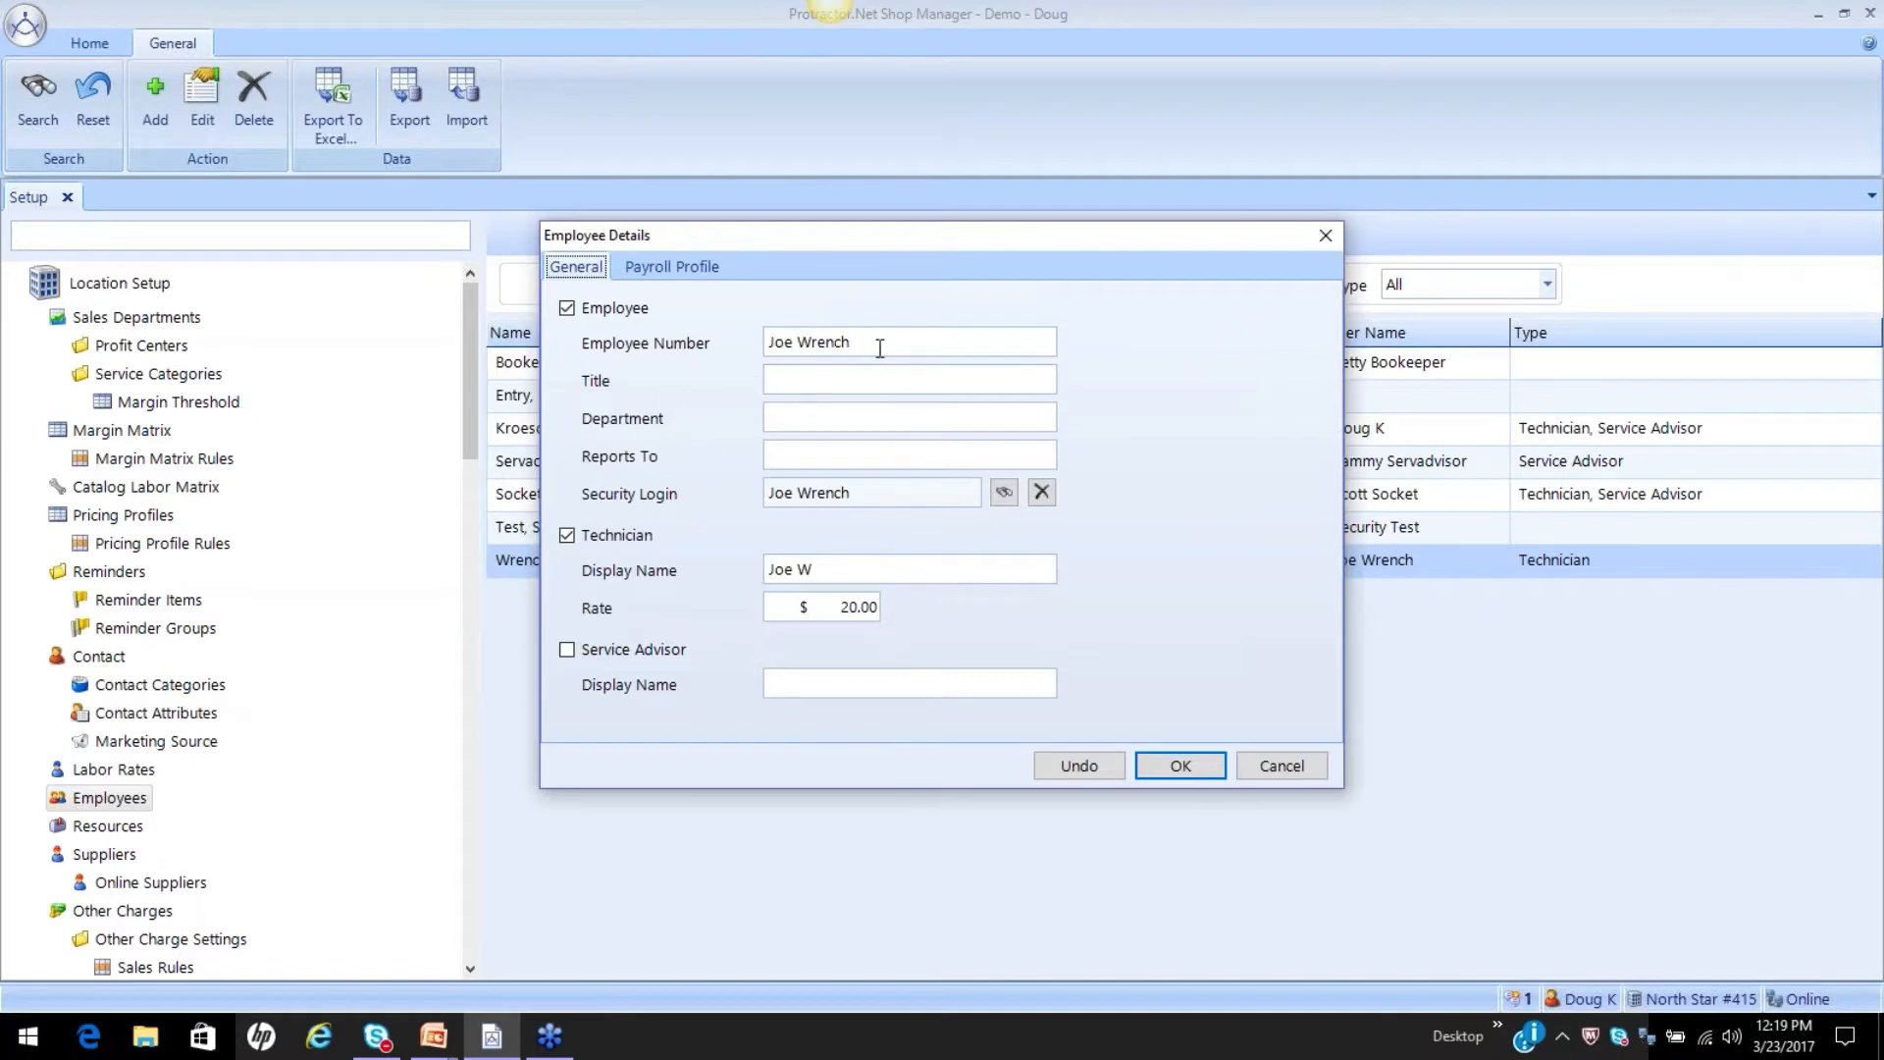
{"action": "left_click", "coordinate": [1003, 491]}
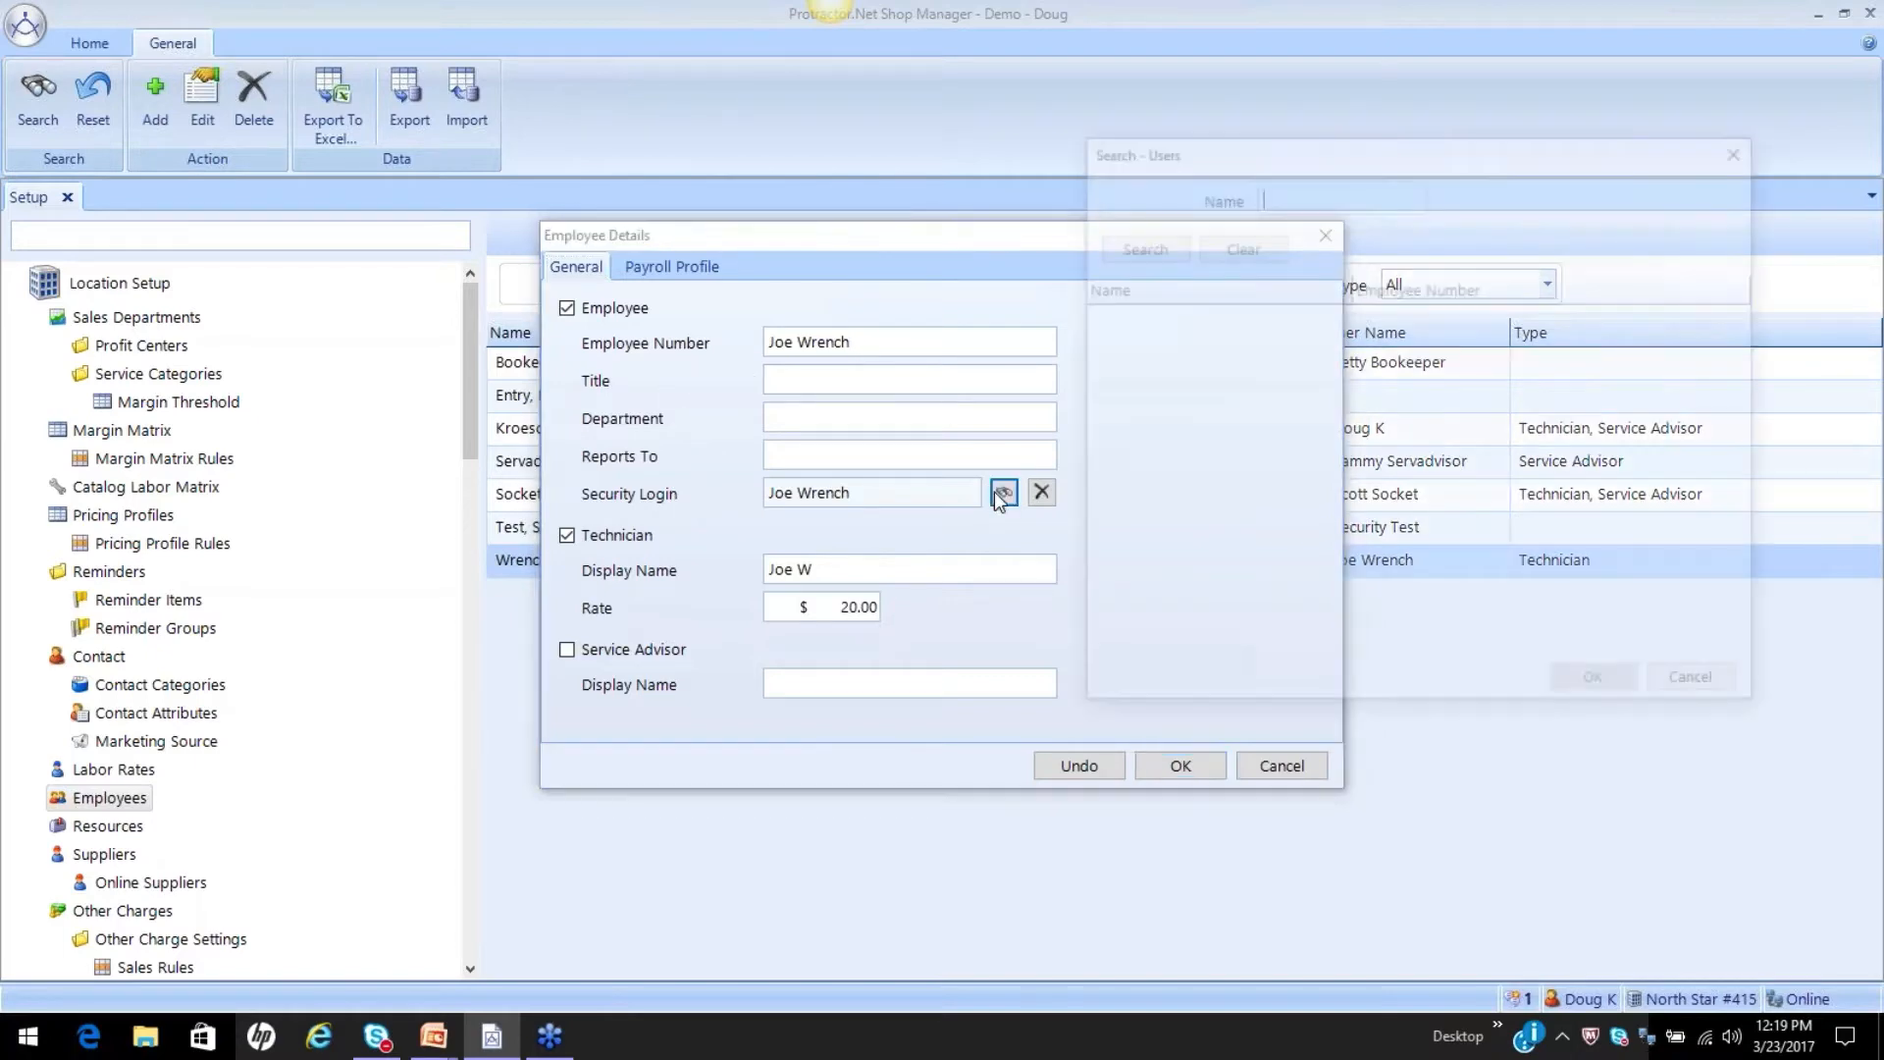
{"action": "left_click", "coordinate": [1138, 245]}
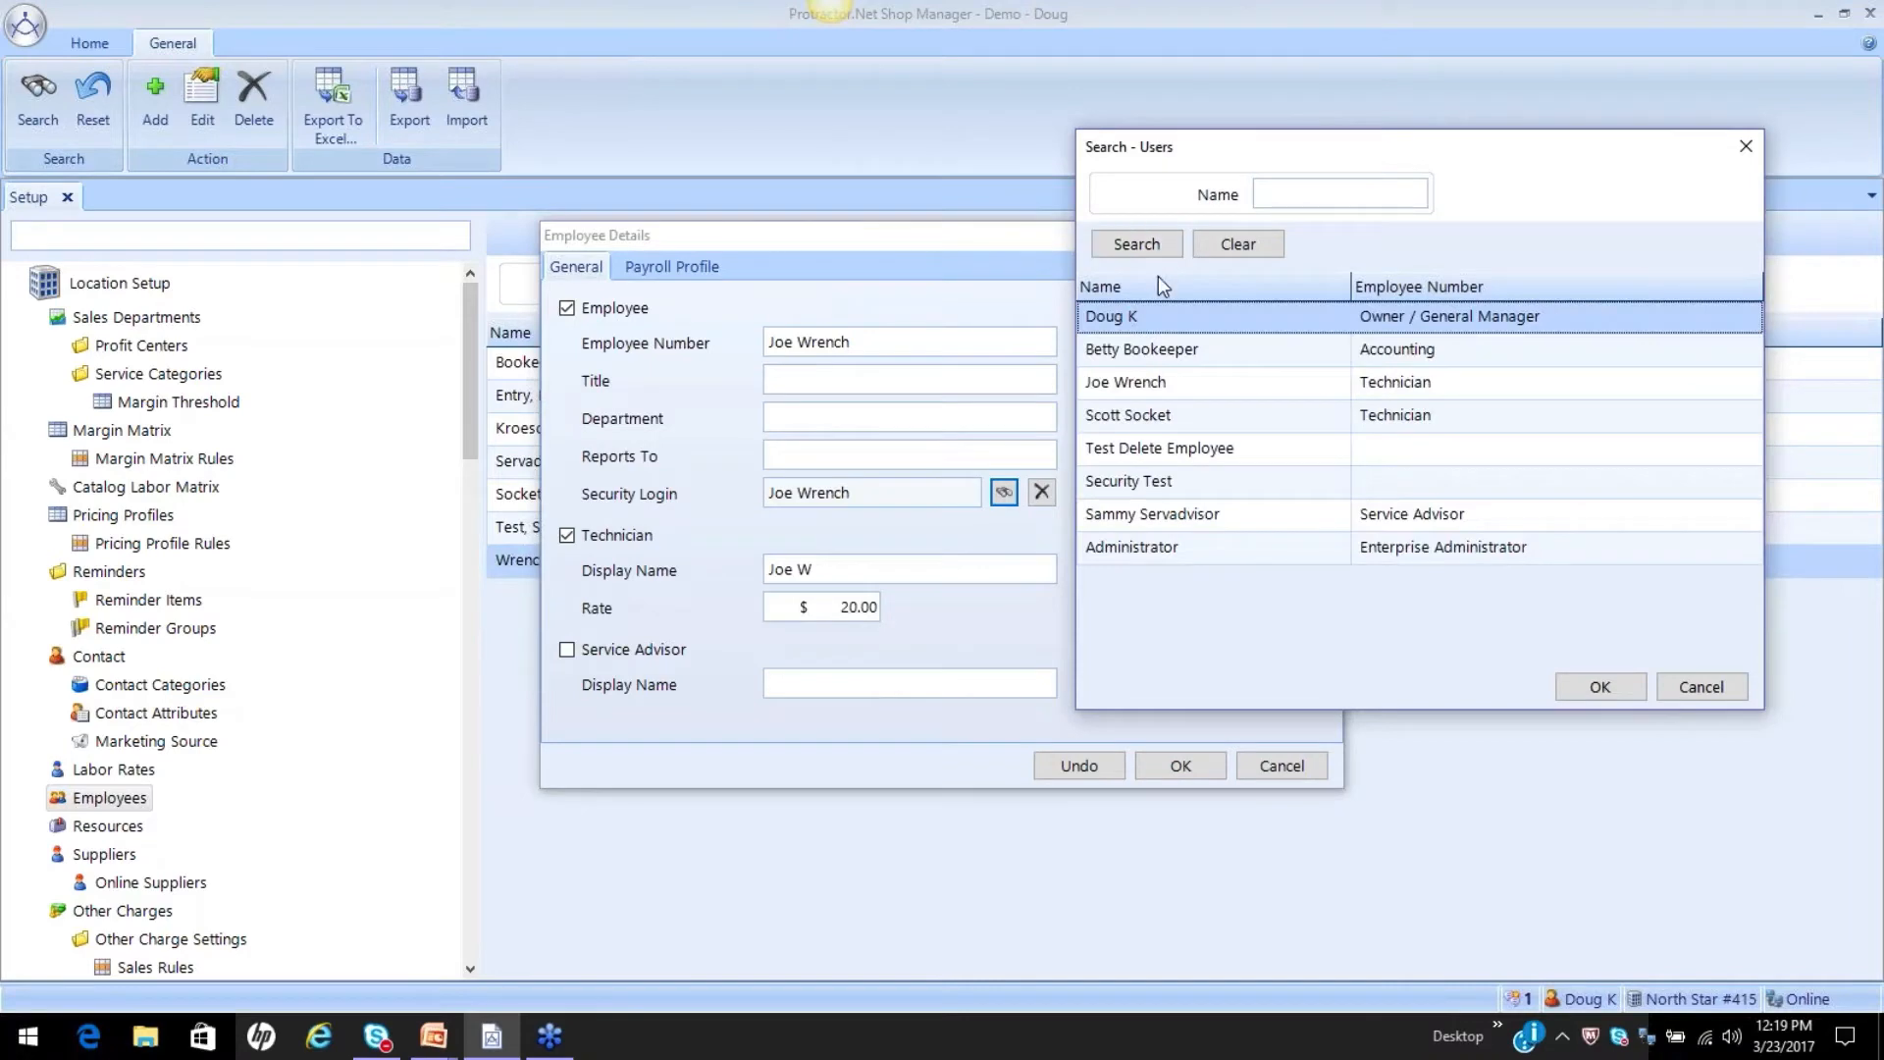
{"action": "left_click", "coordinate": [1164, 387]}
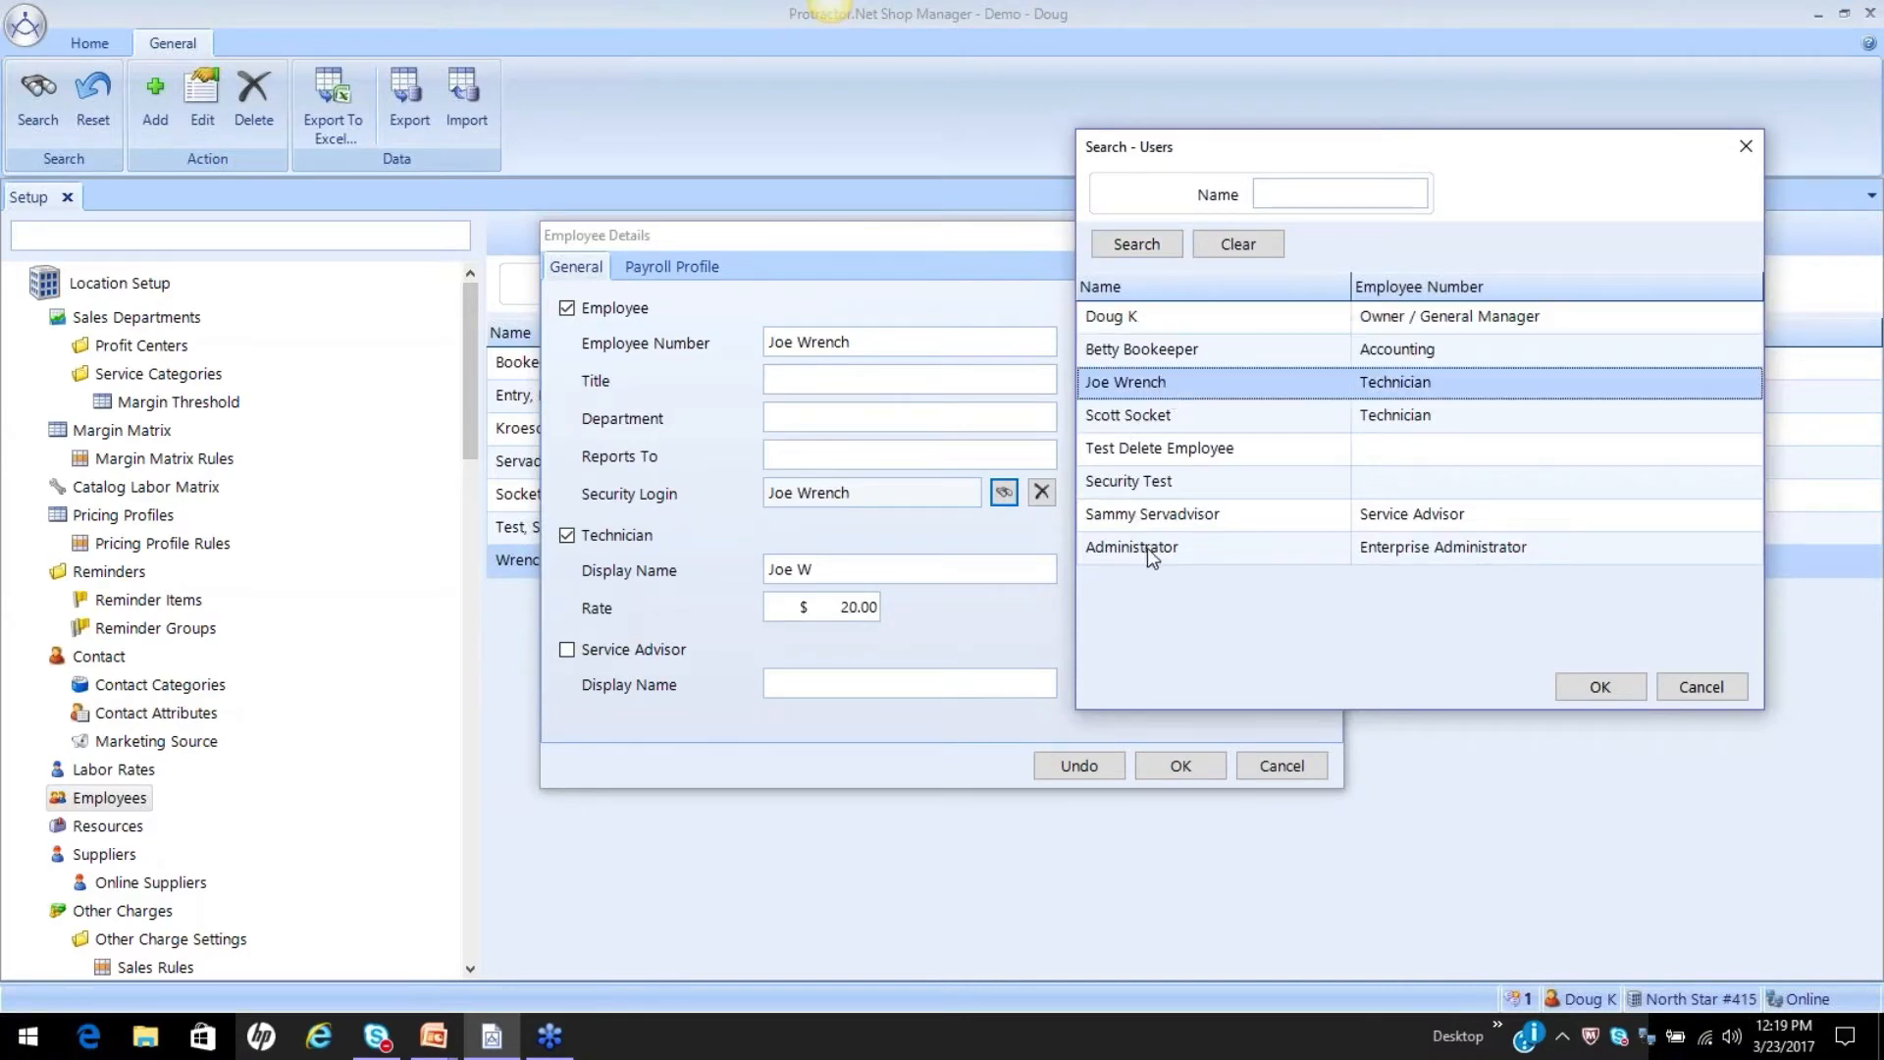
{"action": "left_click", "coordinate": [1605, 686]}
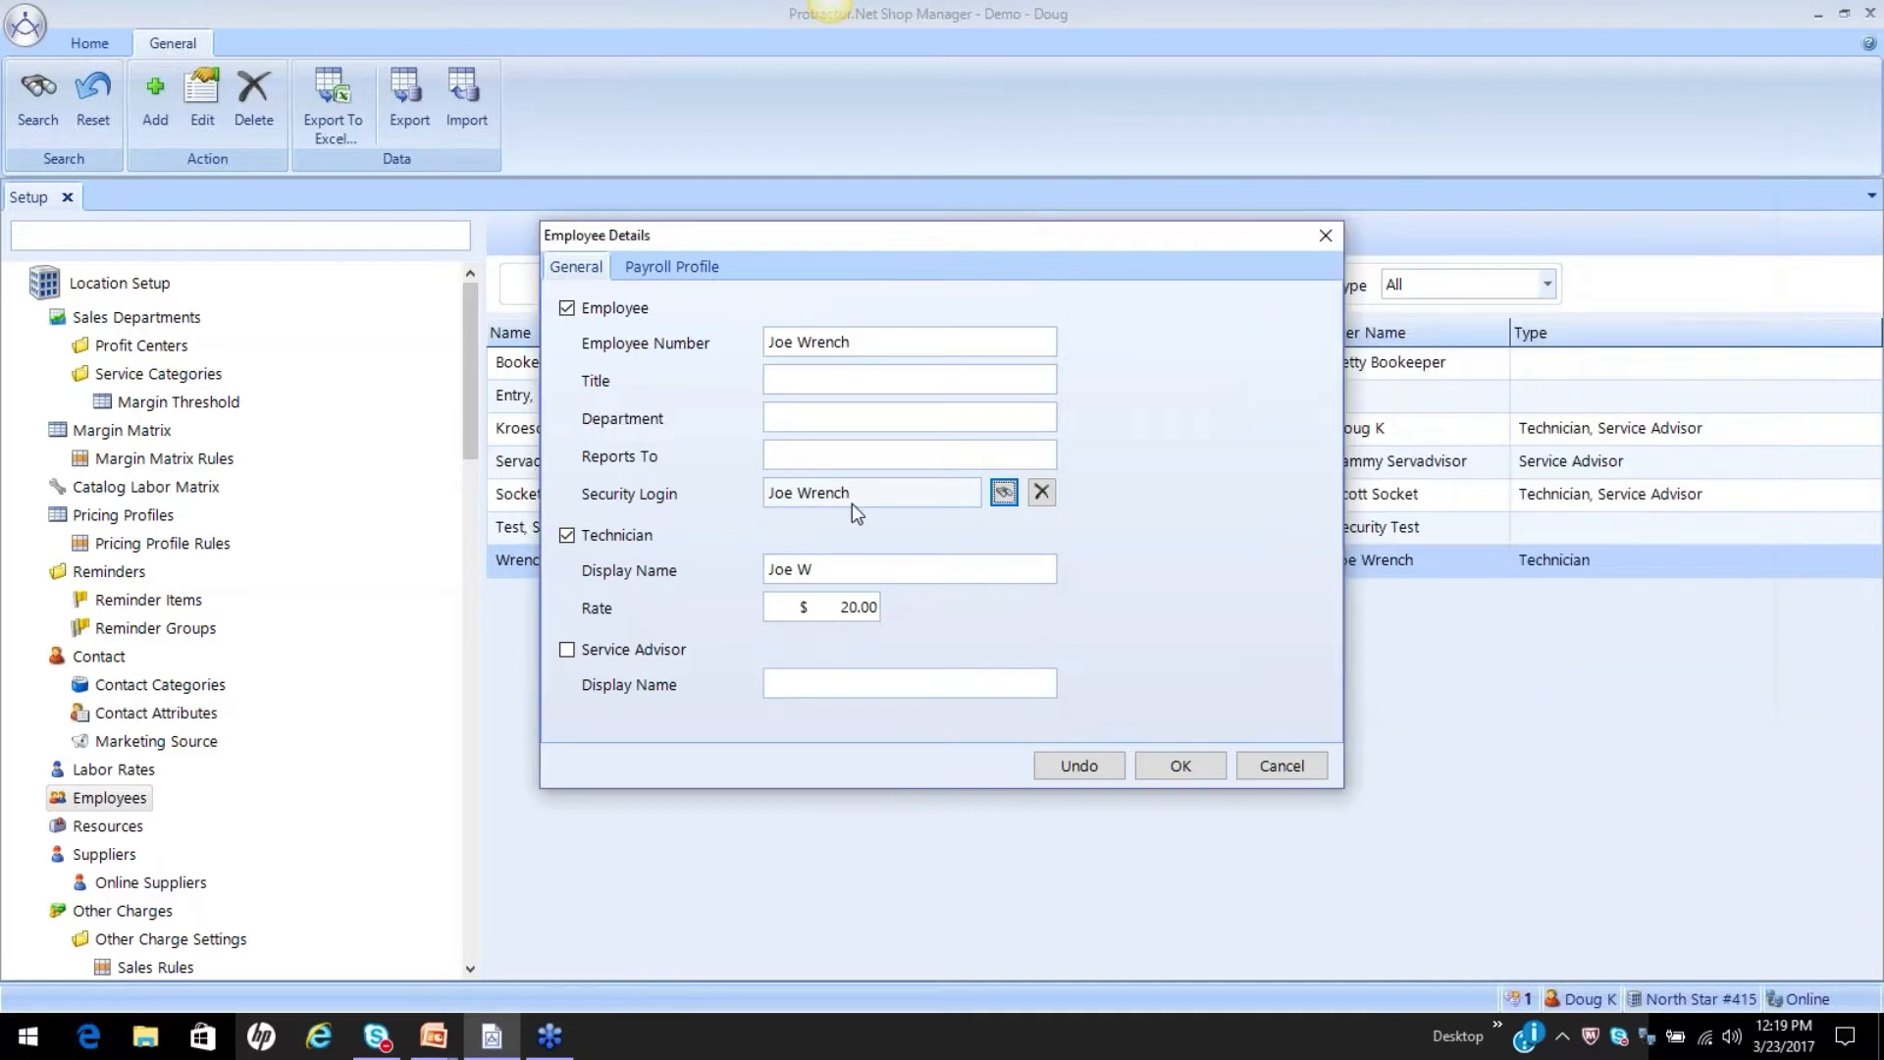
{"action": "left_click", "coordinate": [1159, 765]}
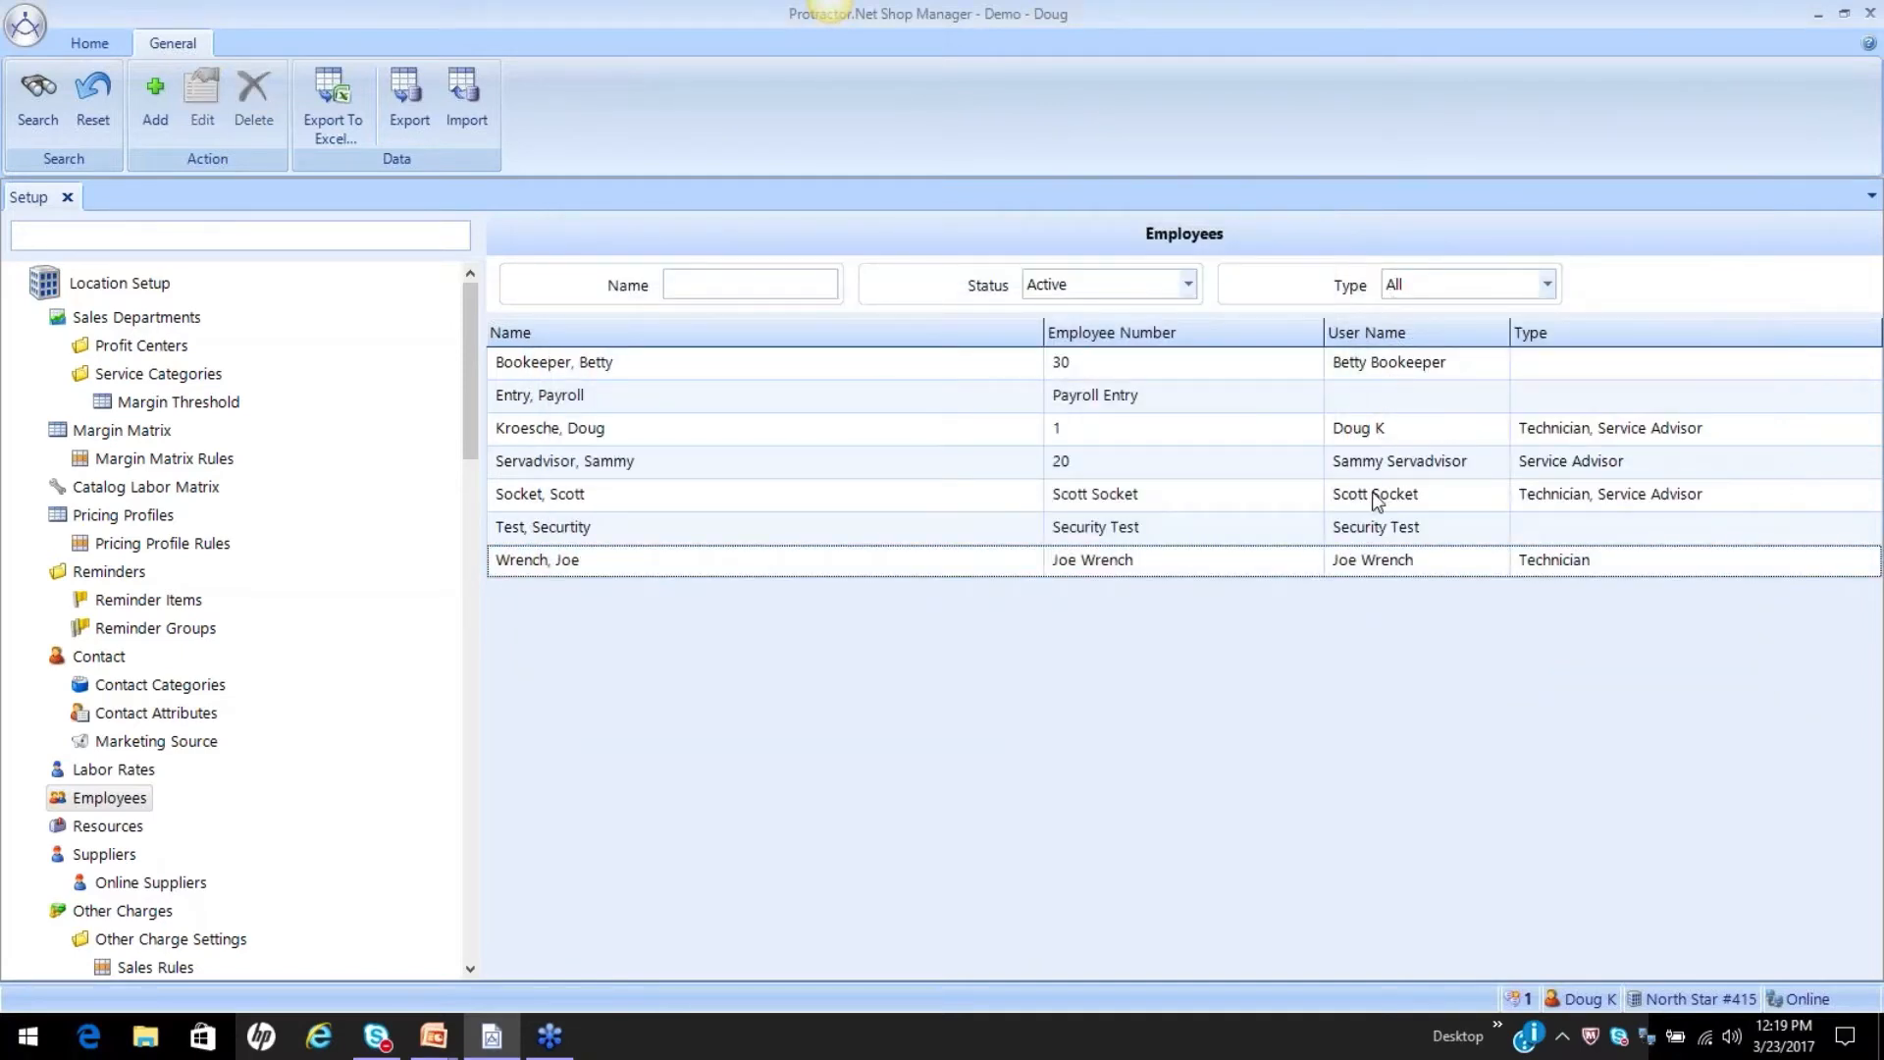
{"action": "left_click", "coordinate": [1376, 399]}
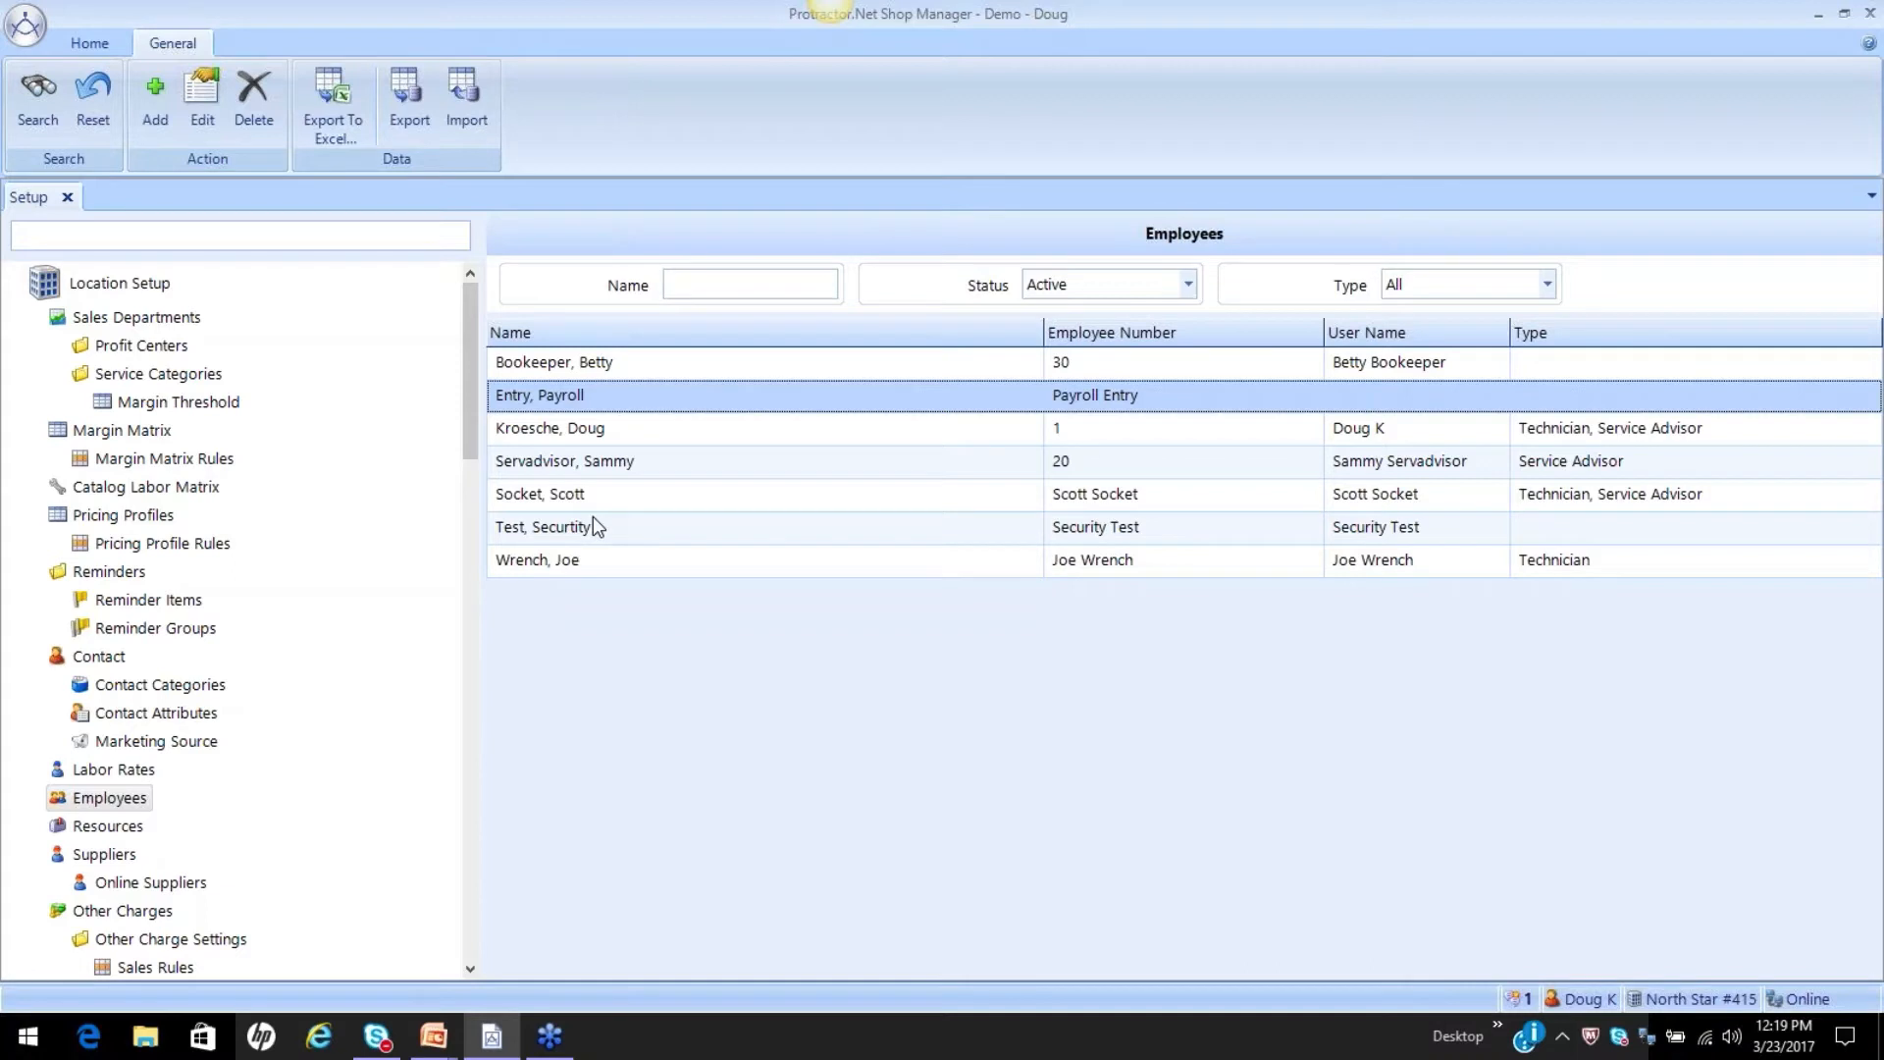
{"action": "left_click", "coordinate": [1358, 564]}
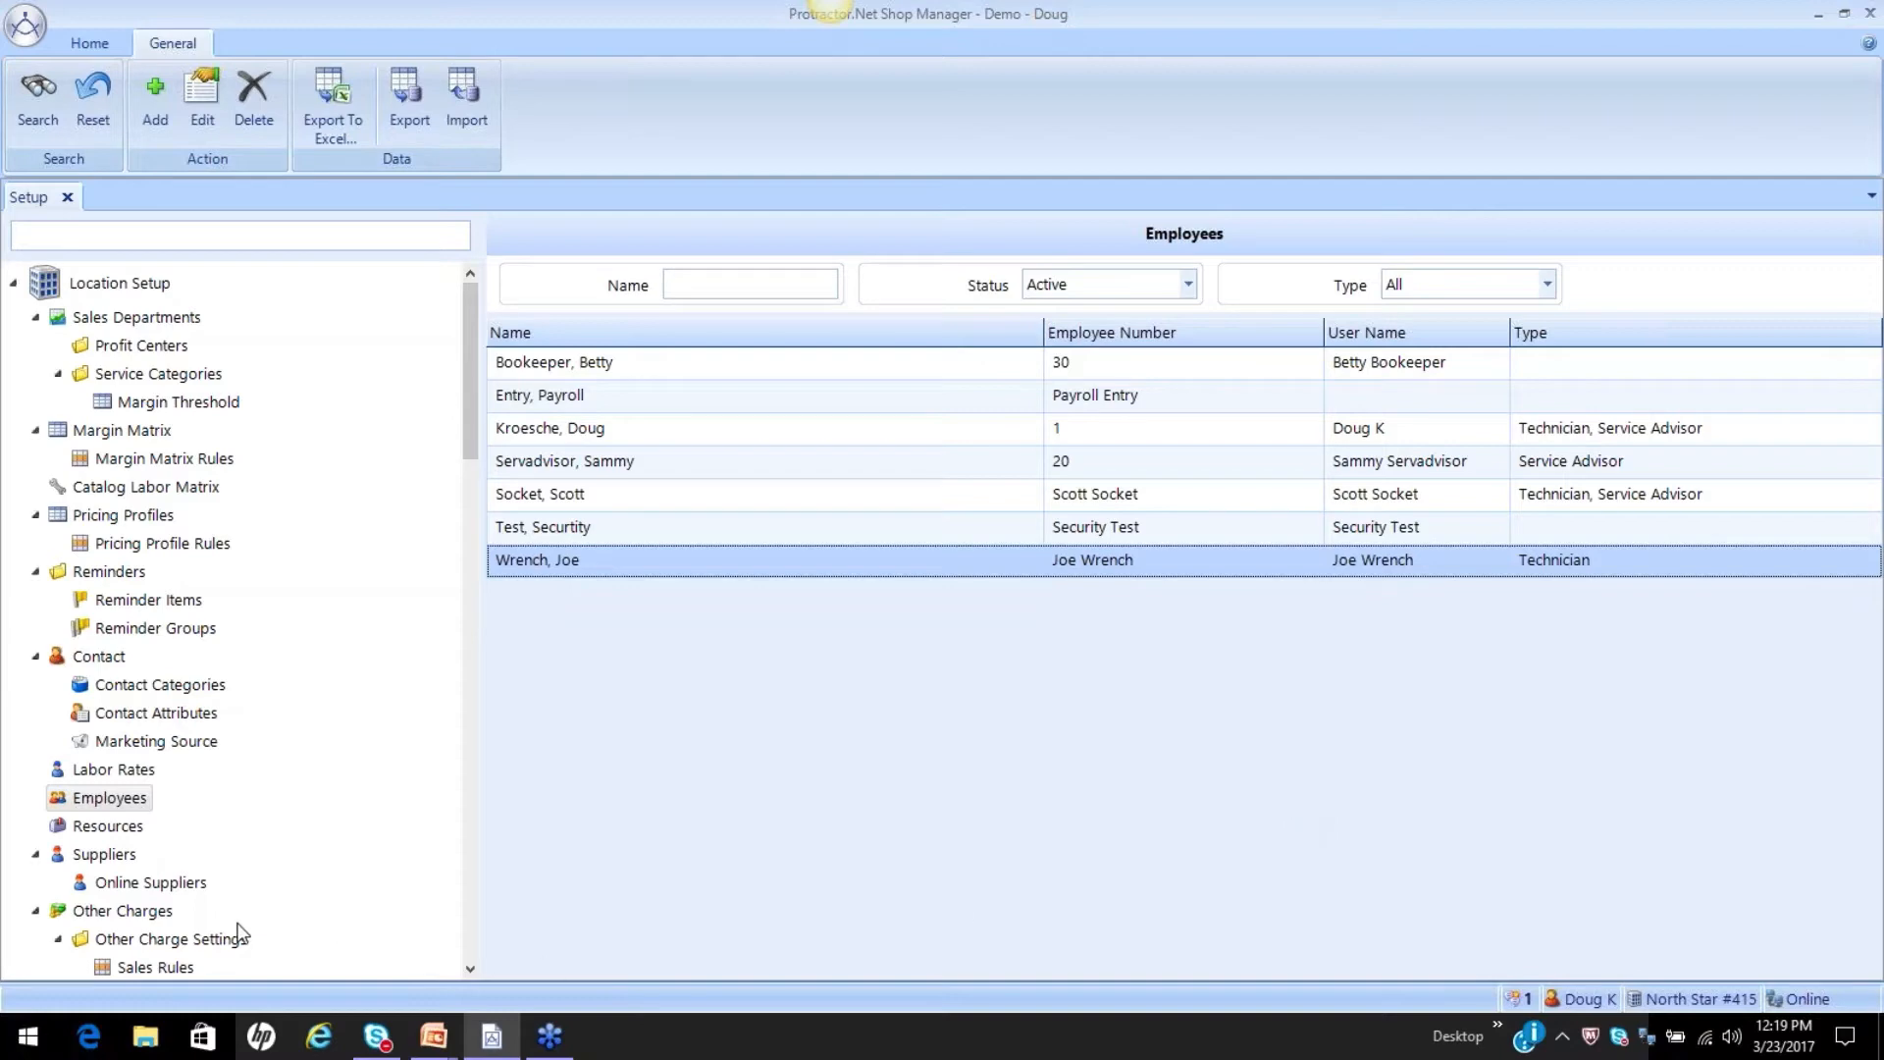
Open Time Clock Events and review the Waiting on Parts, Waiting on Authorization and No Jobs Available events.
{"action": "scroll", "coordinate": [248, 820], "scroll_direction": "down", "scroll_amount": 8}
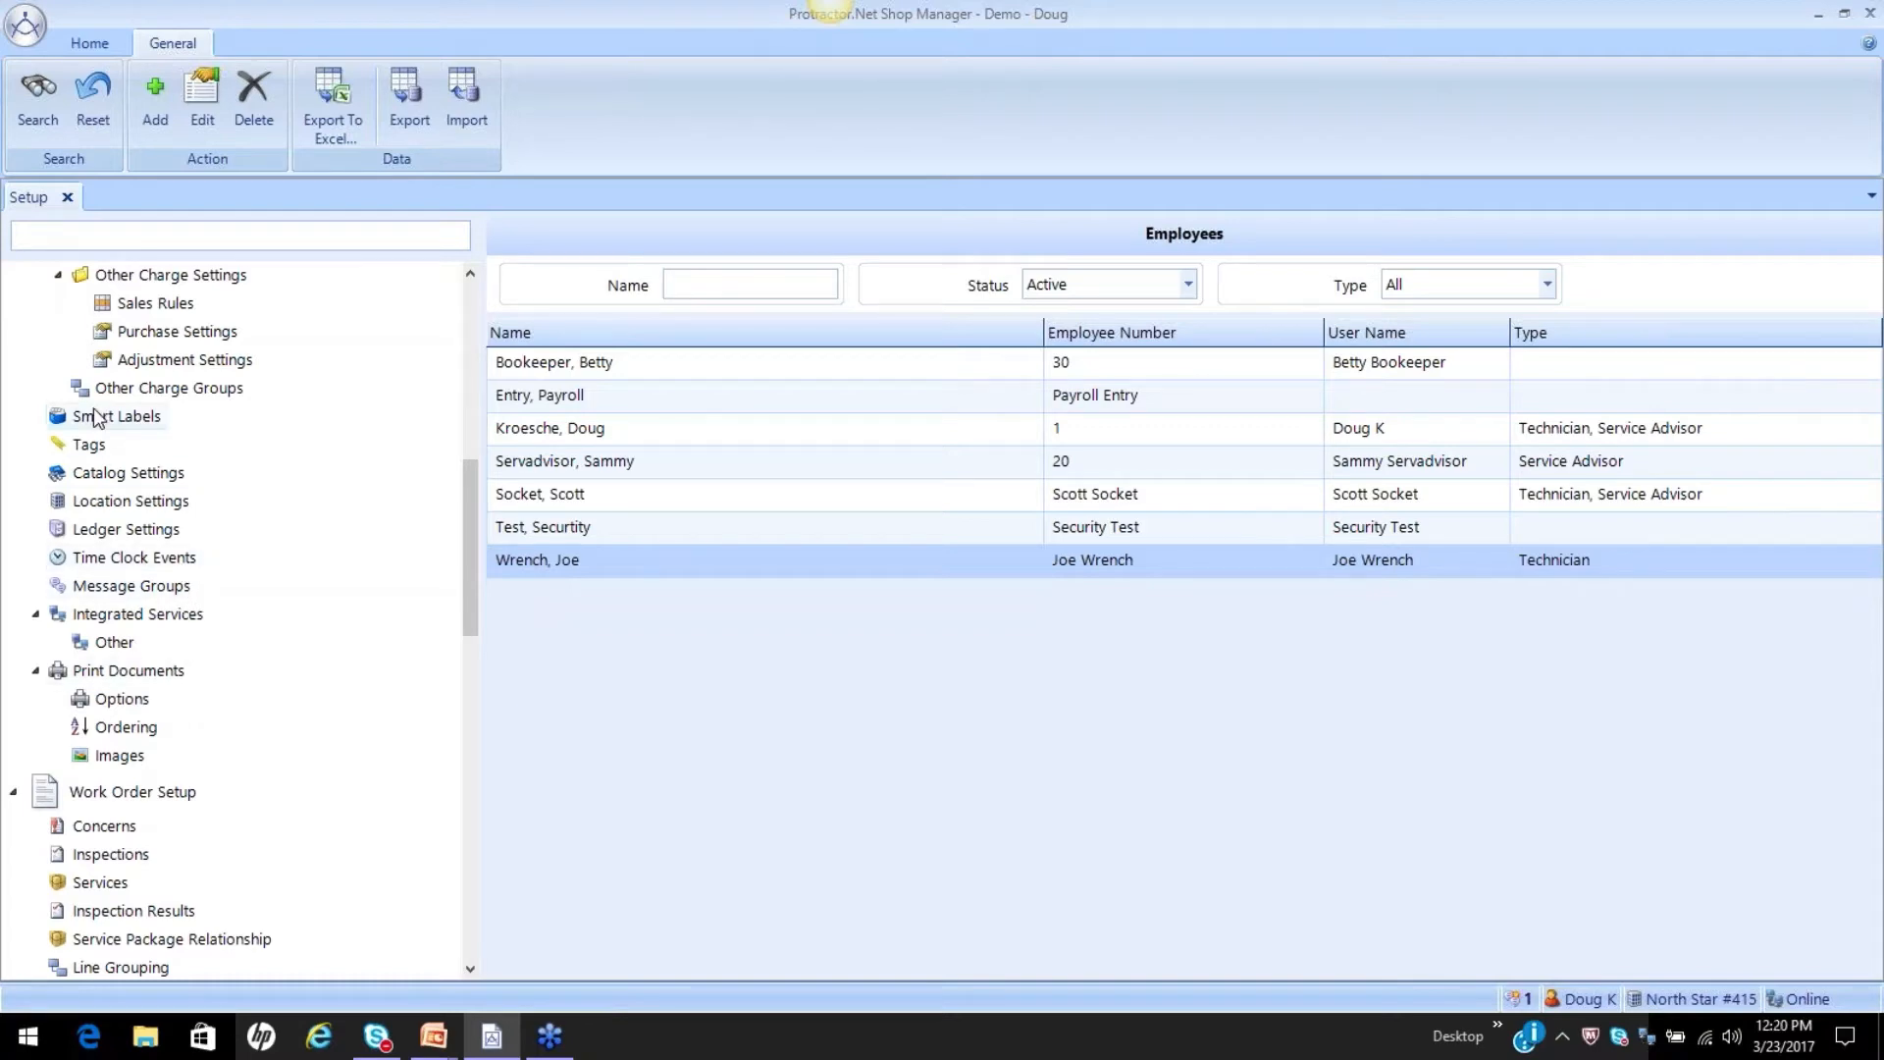
{"action": "left_click", "coordinate": [103, 558]}
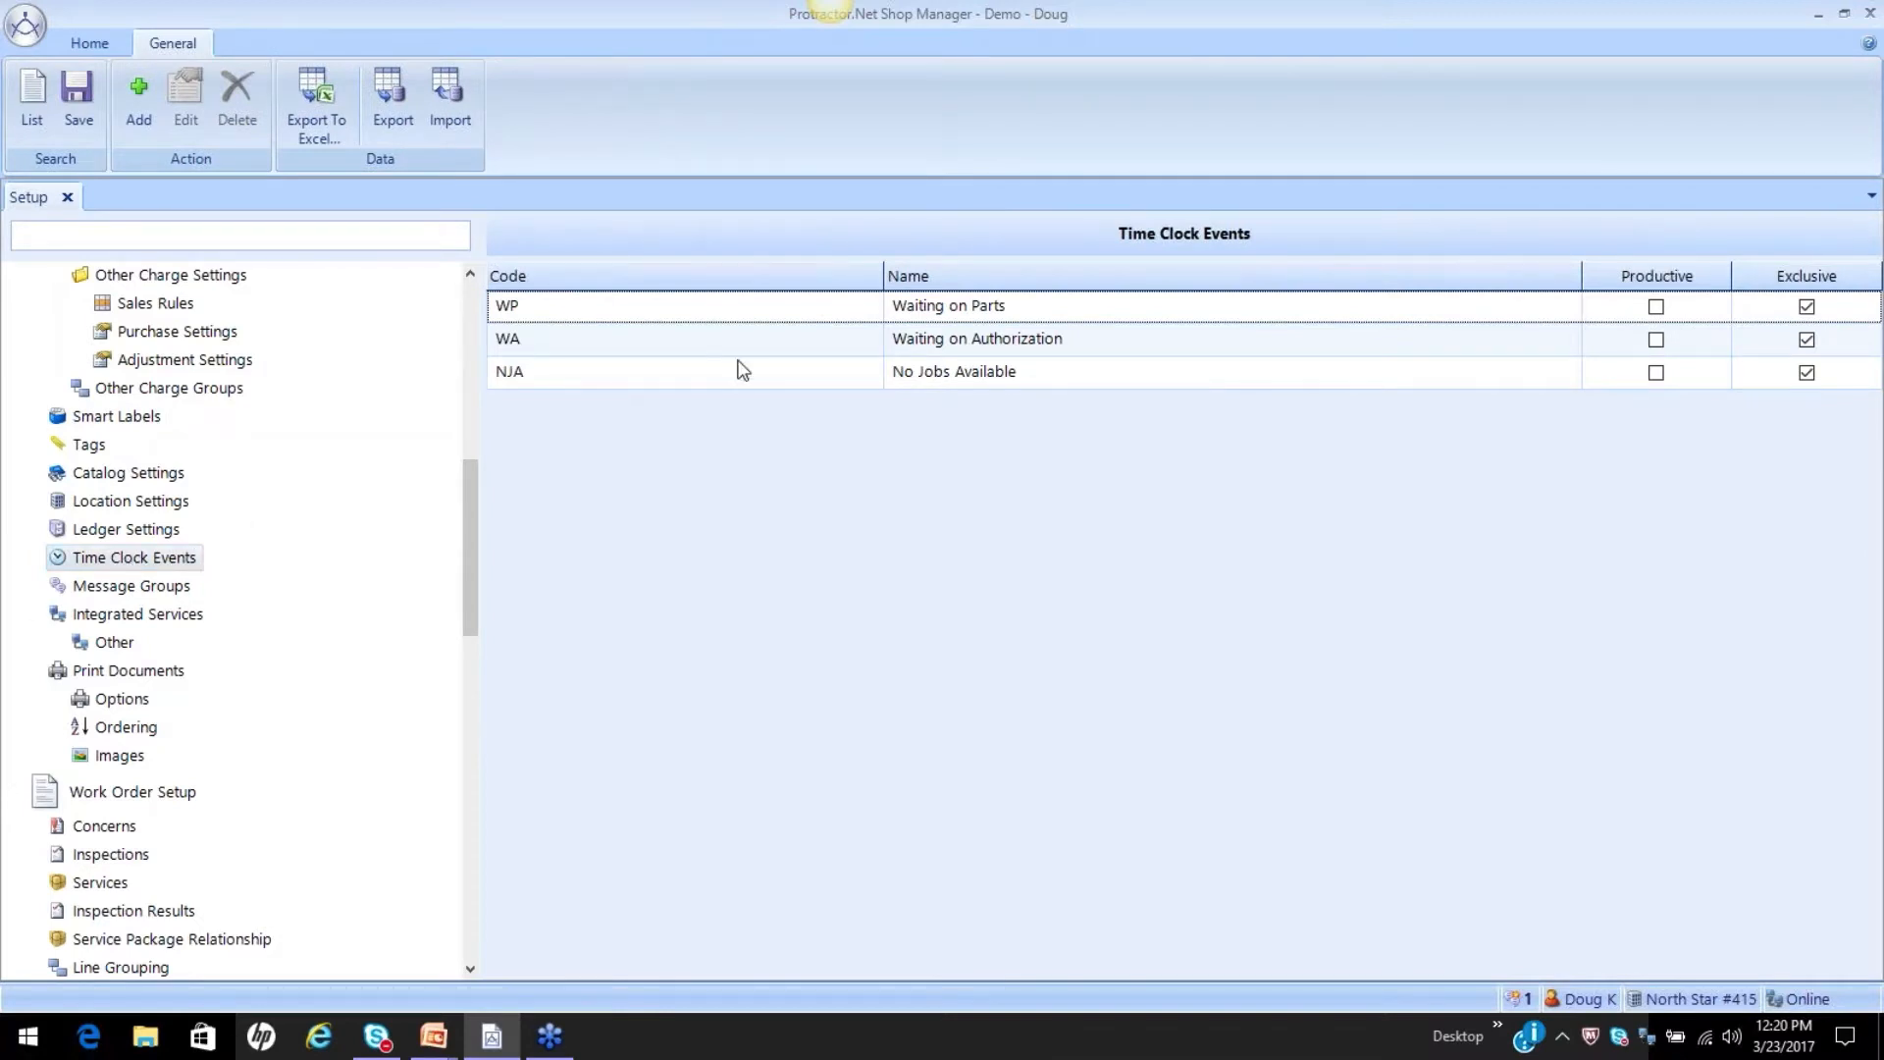
{"action": "left_click", "coordinate": [826, 314]}
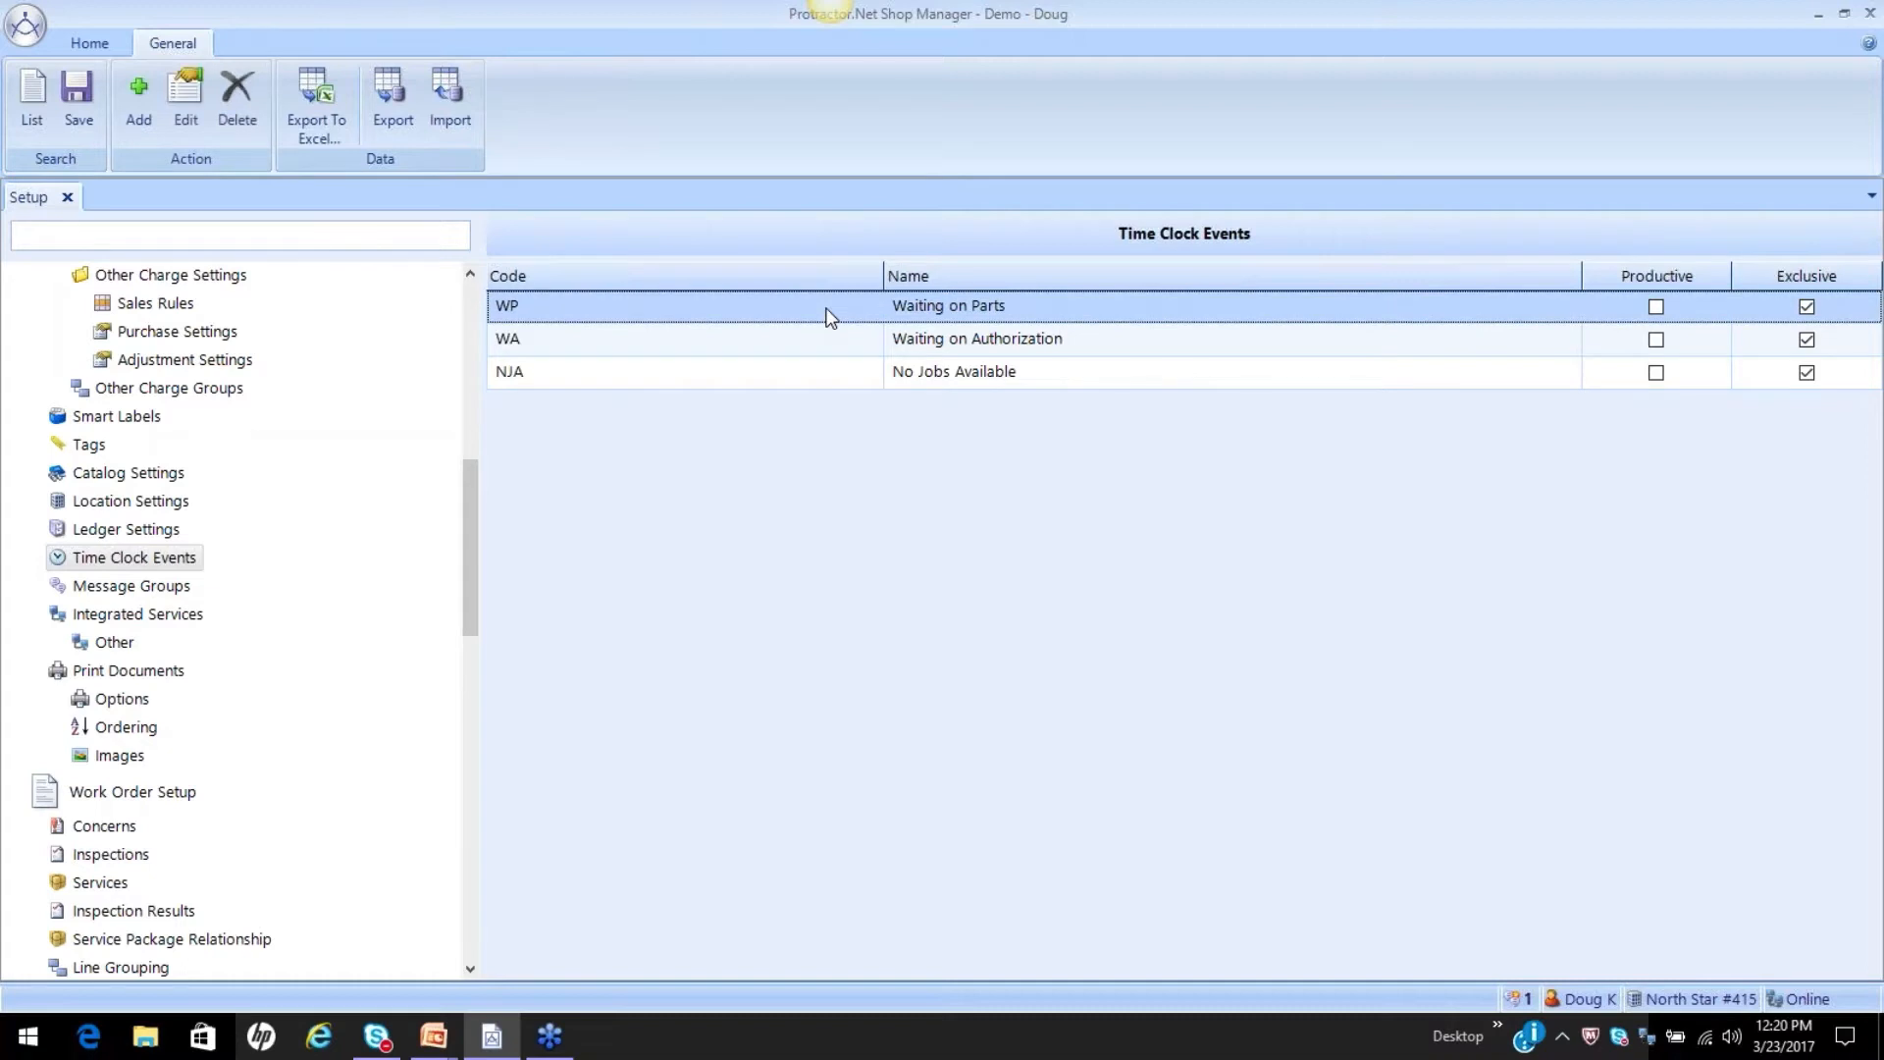
{"action": "left_click", "coordinate": [829, 349]}
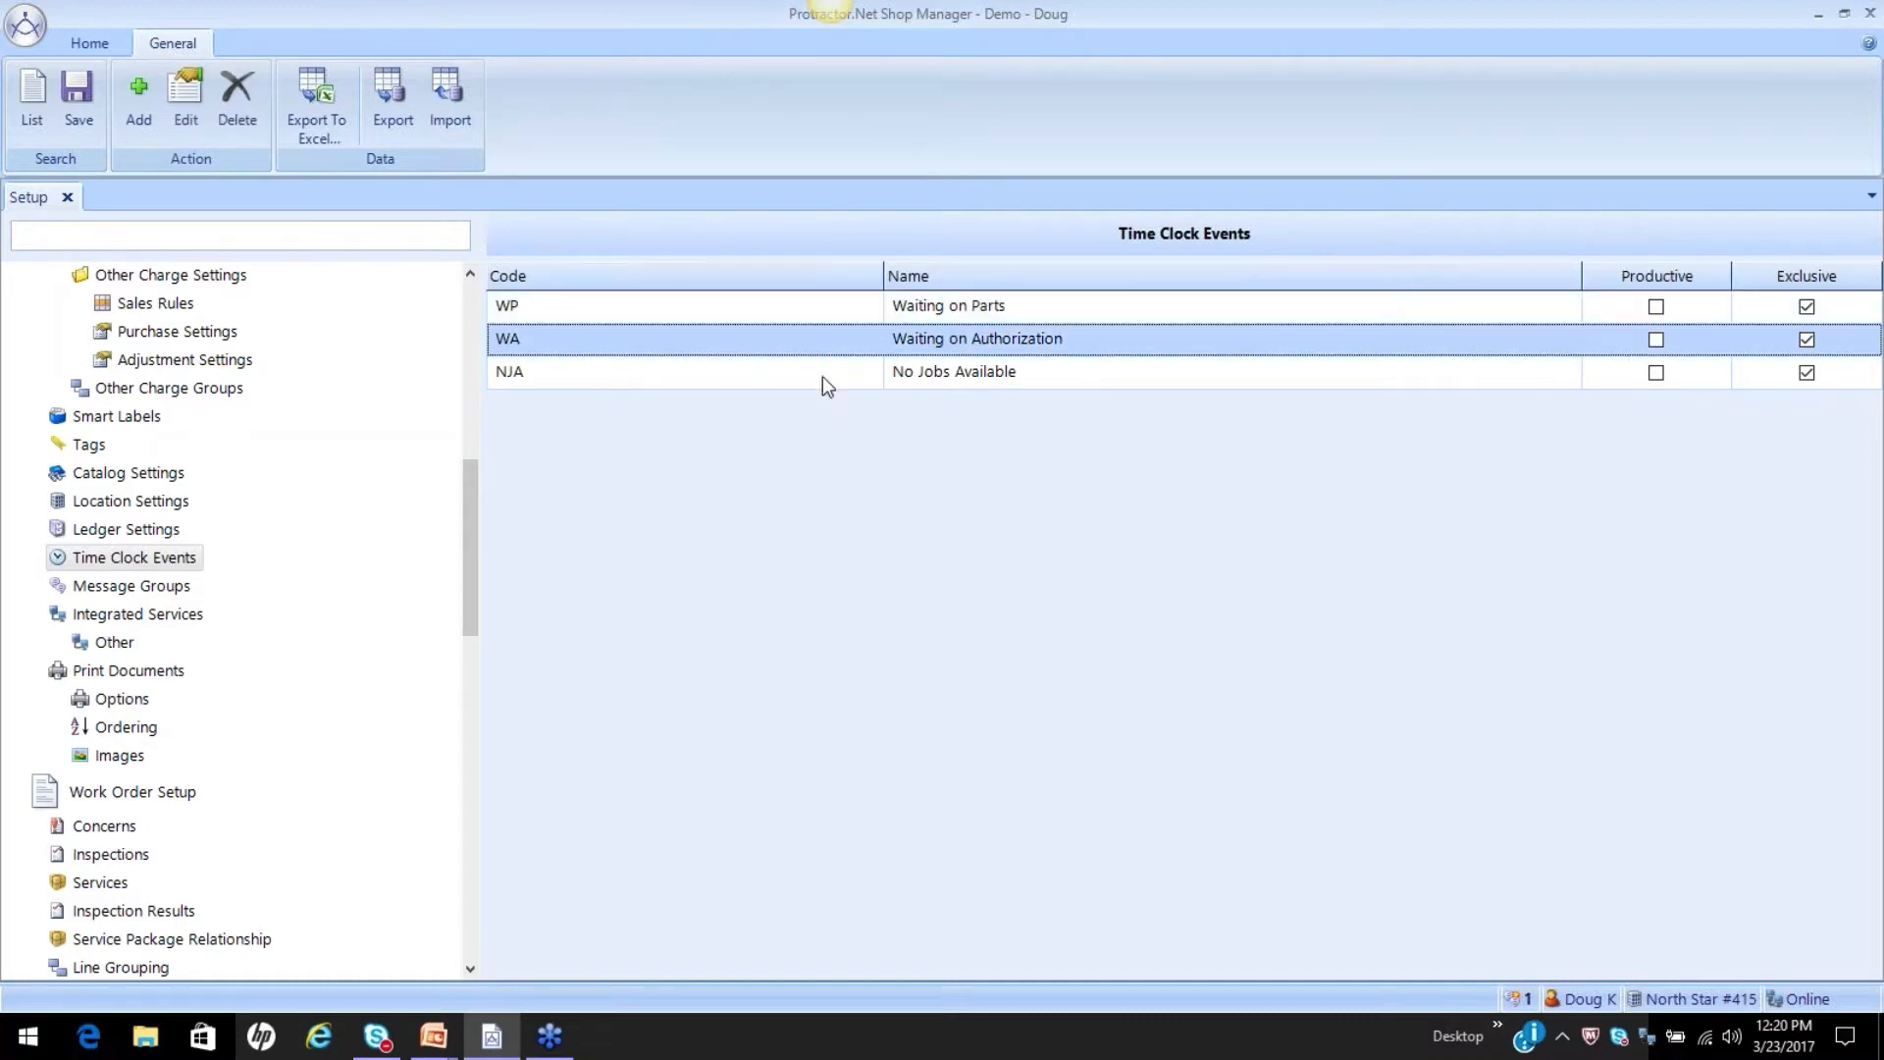
{"action": "left_click", "coordinate": [830, 372]}
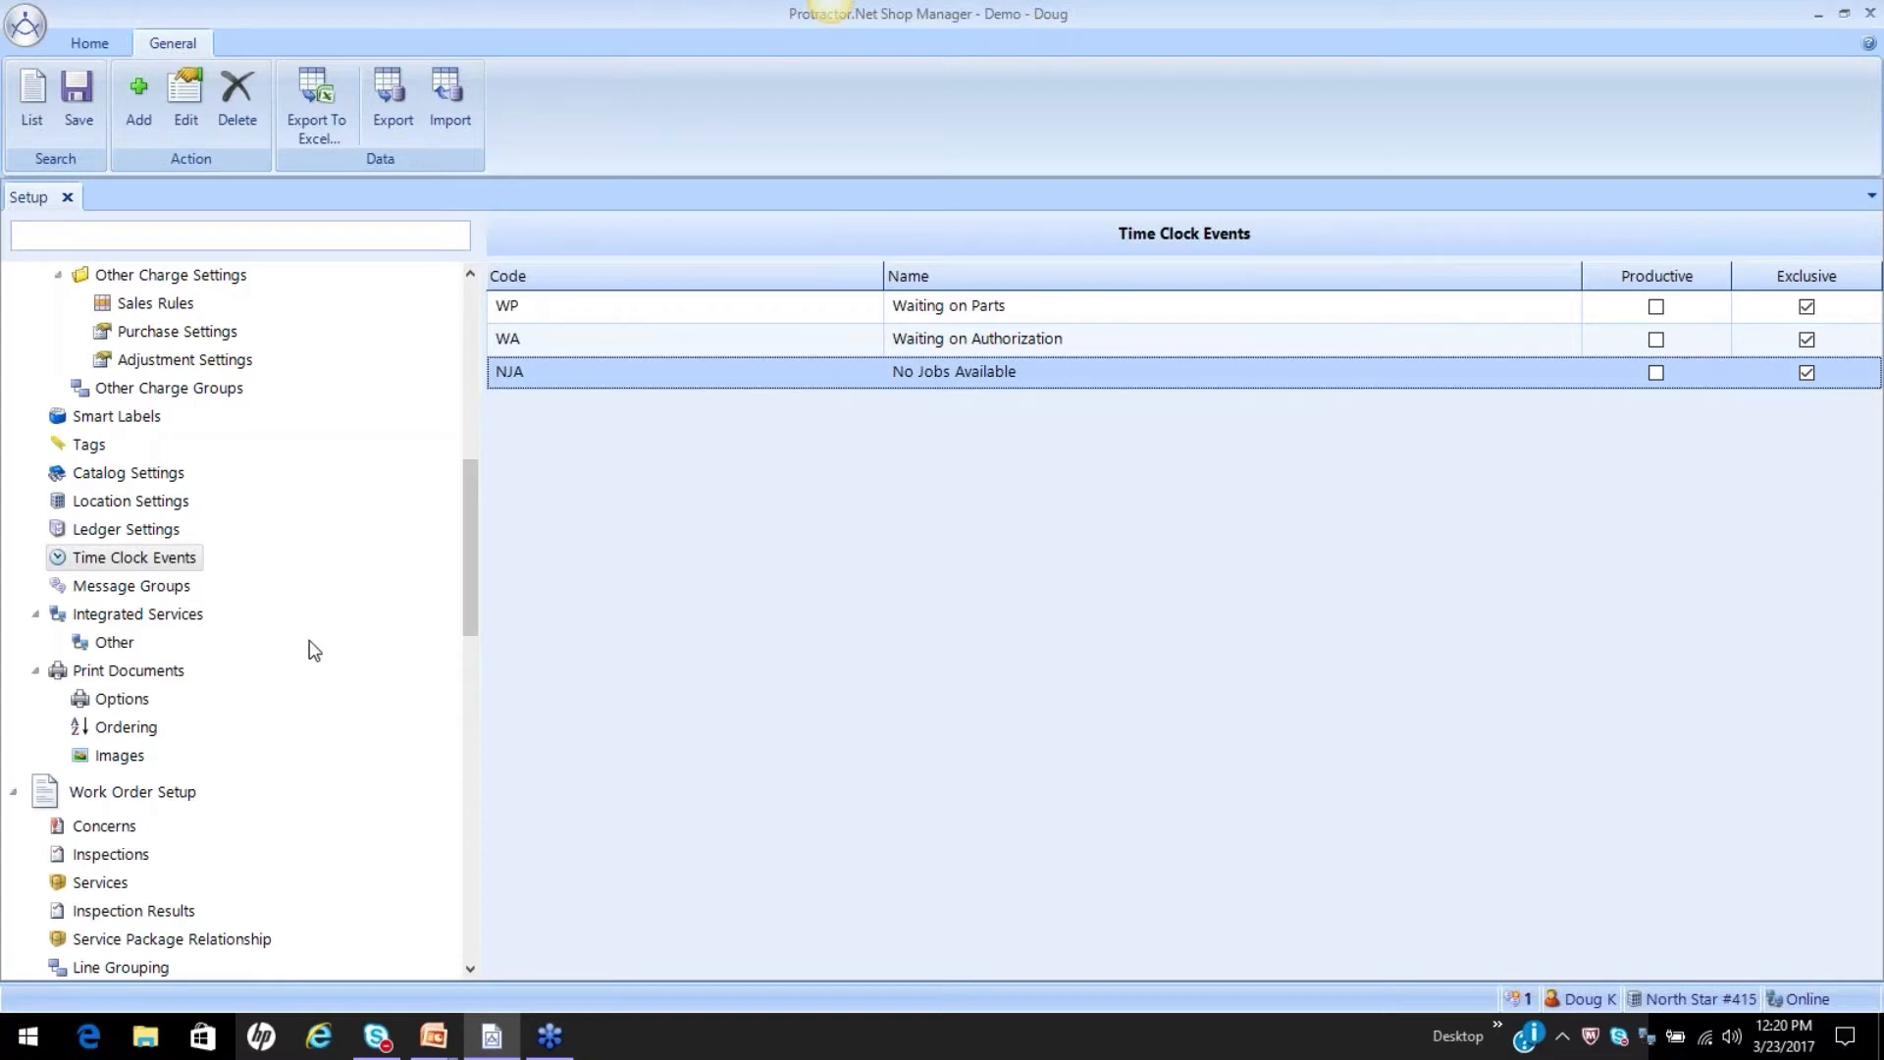
Add a non-productive, exclusive time clock event with code L and name Lunch Hour, and save the event list.
{"action": "left_click", "coordinate": [140, 97]}
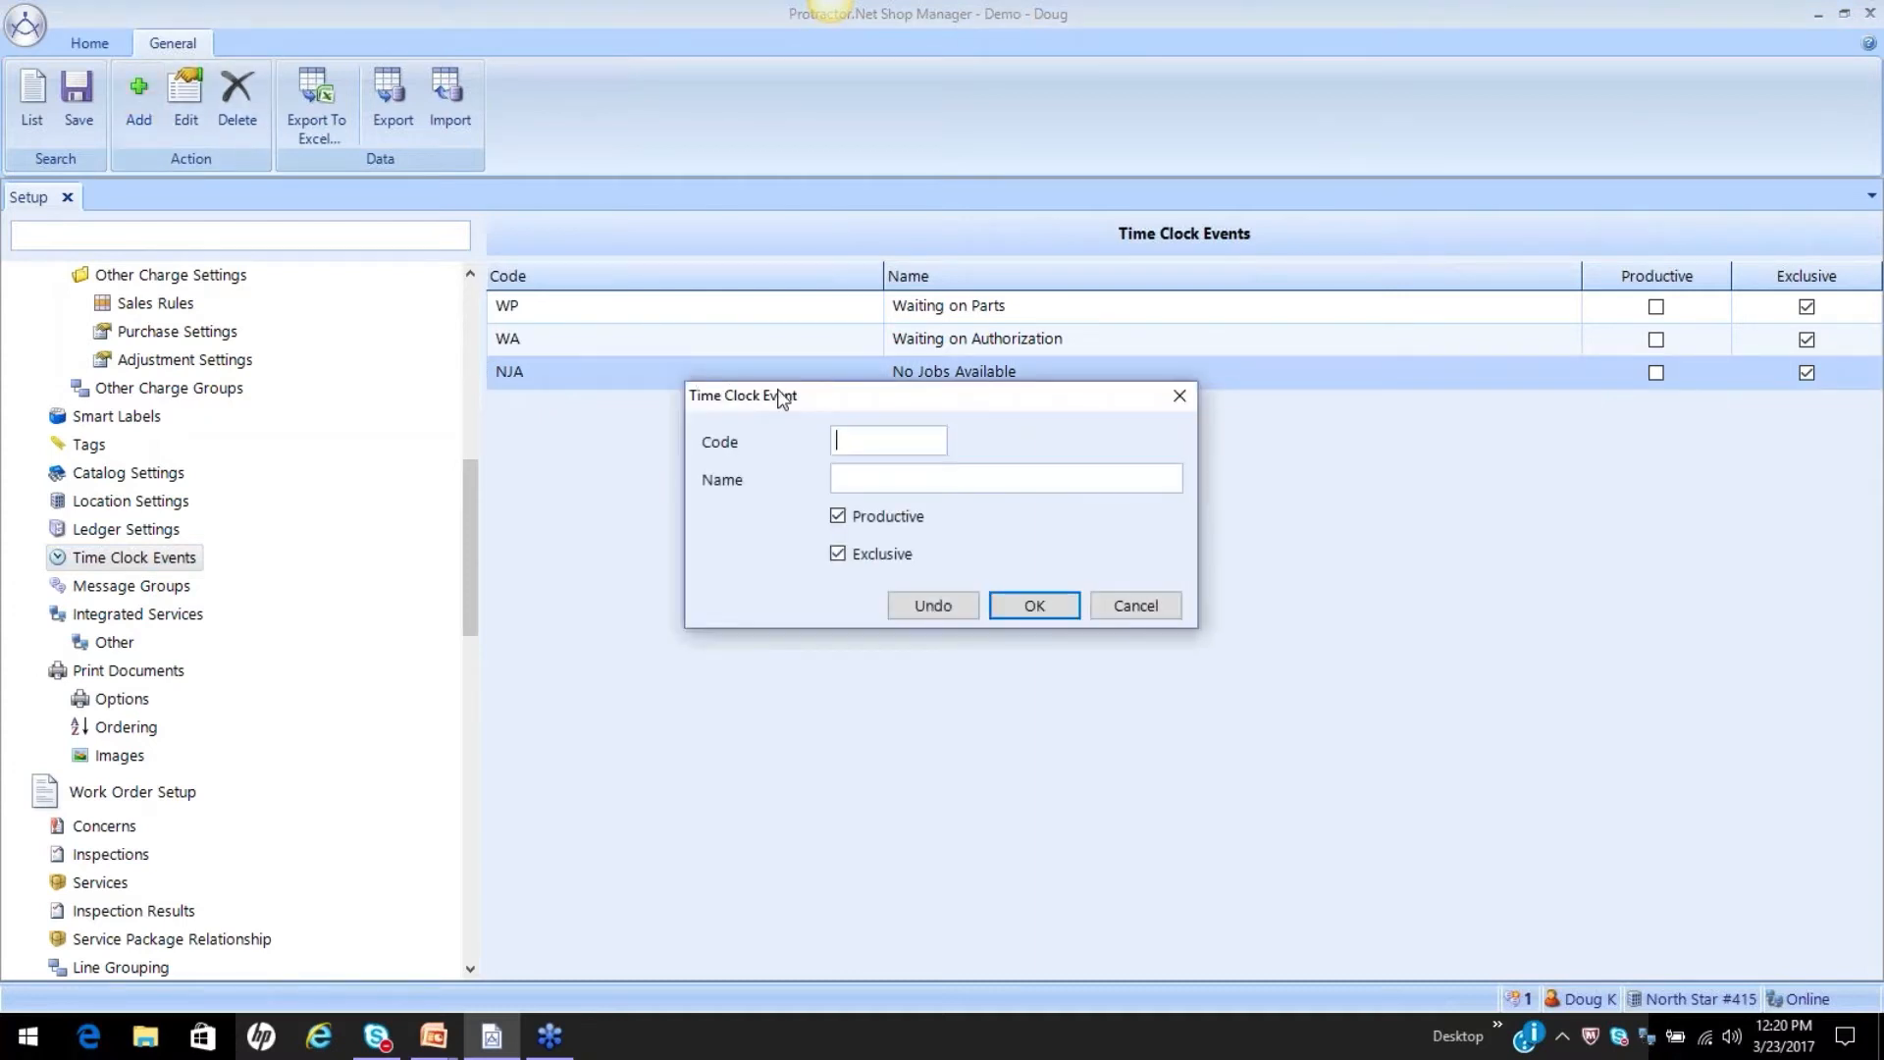
{"action": "left_click_drag", "start_coordinate": [780, 396], "coordinate": [775, 449]}
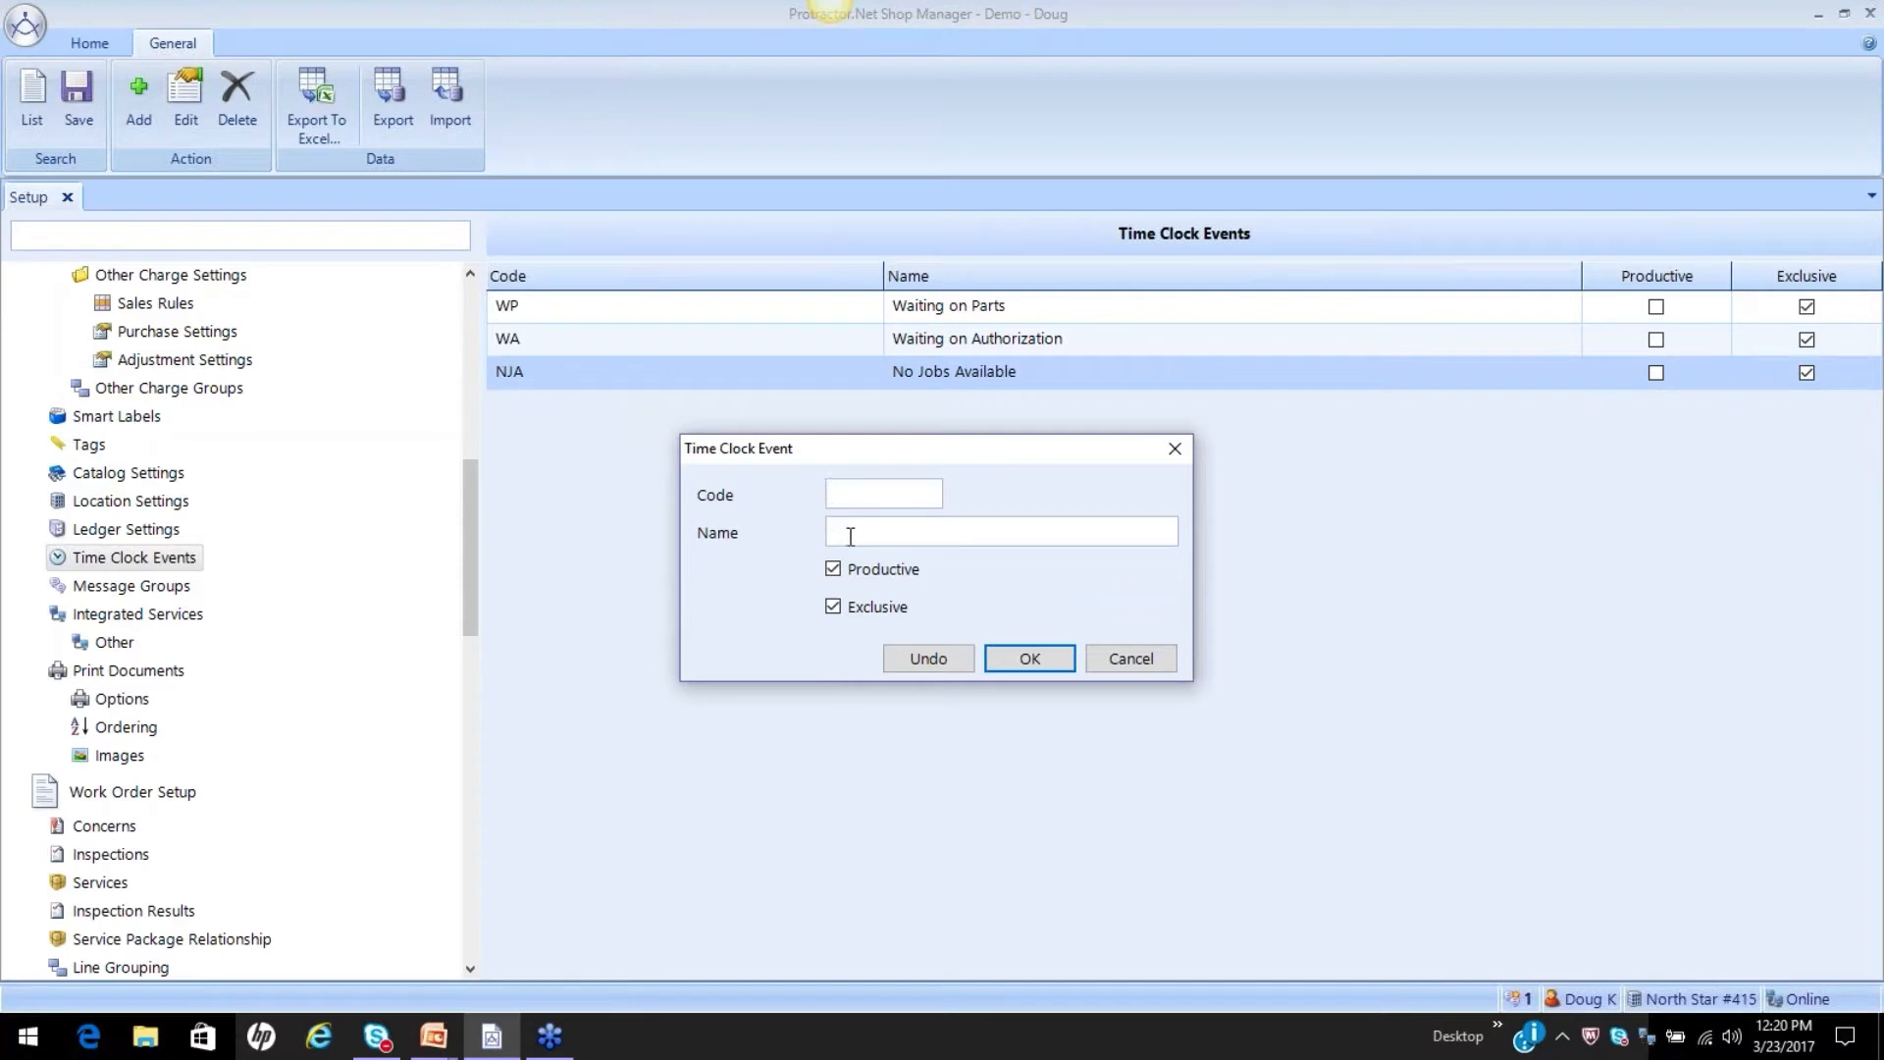
{"action": "type", "text": "L"}
{"action": "key", "text": "Tab"}
{"action": "type", "text": "Lunch Hour"}
{"action": "left_click", "coordinate": [833, 569]}
{"action": "left_click", "coordinate": [1041, 658]}
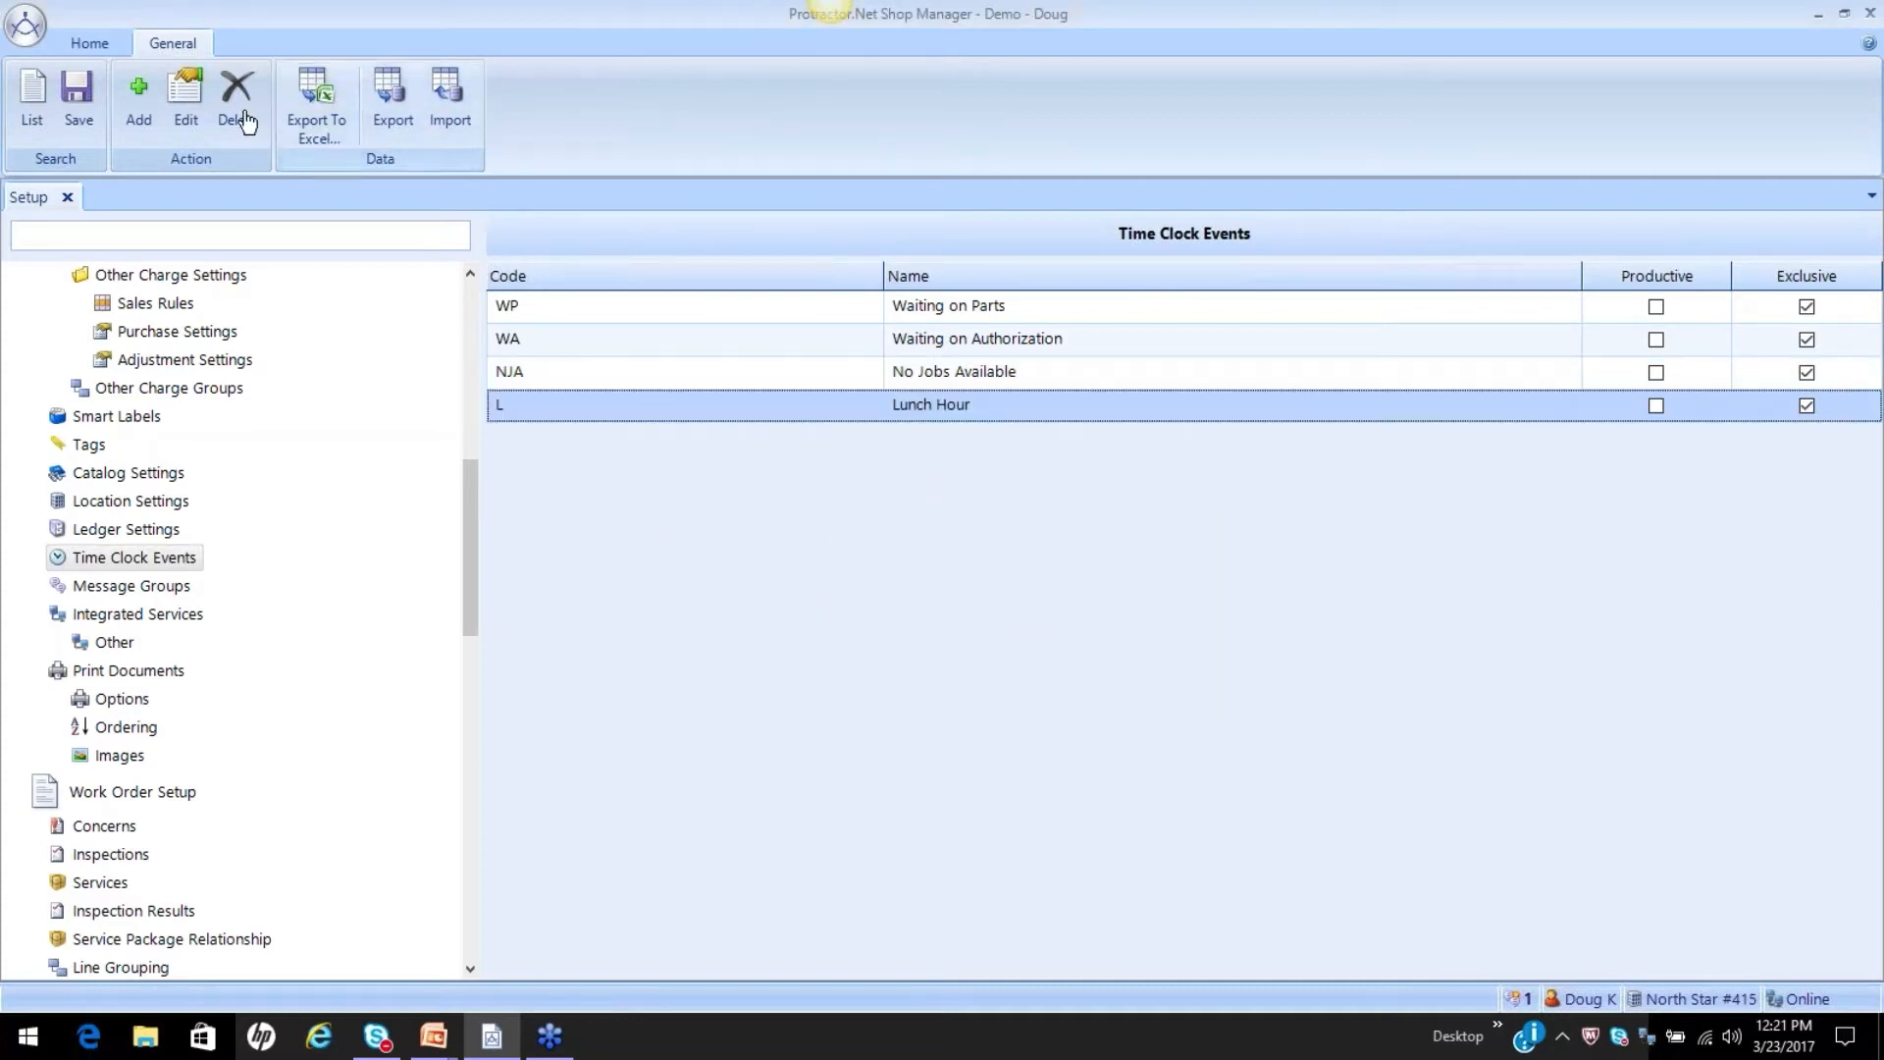
{"action": "left_click", "coordinate": [76, 101]}
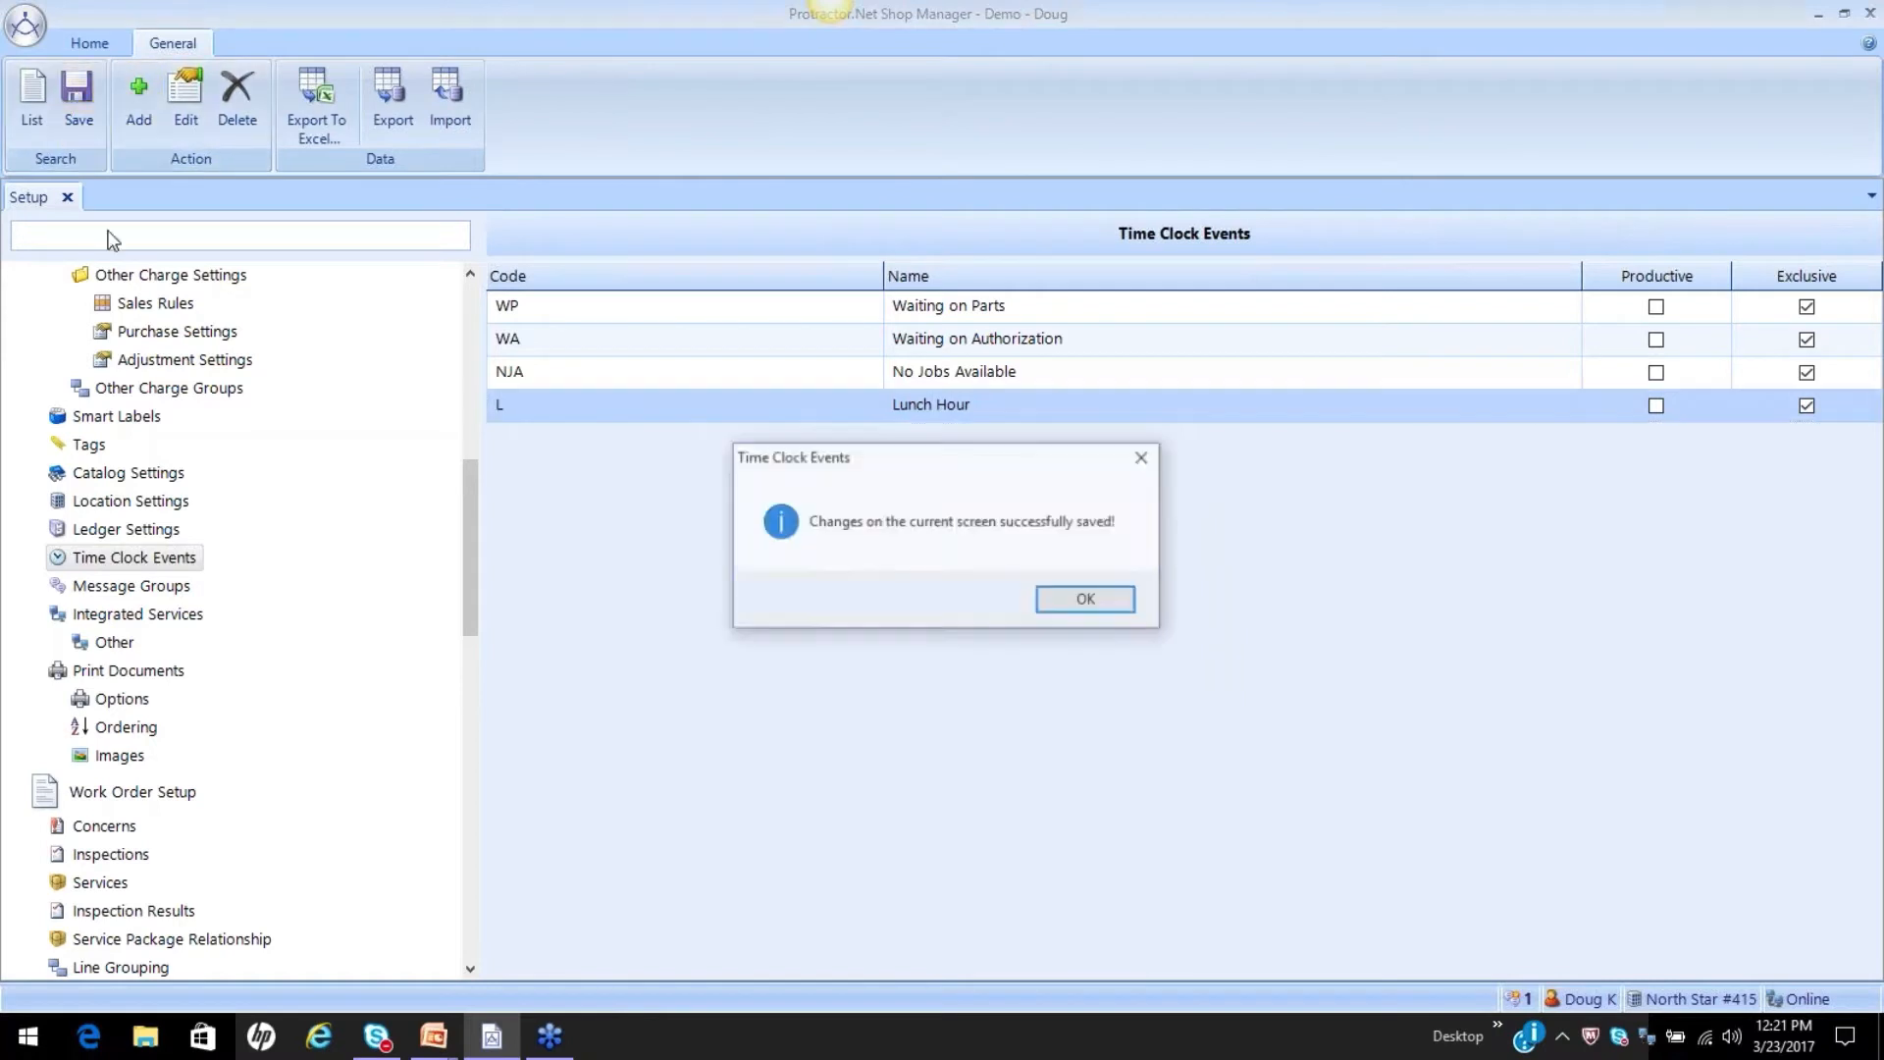
{"action": "left_click", "coordinate": [1087, 597]}
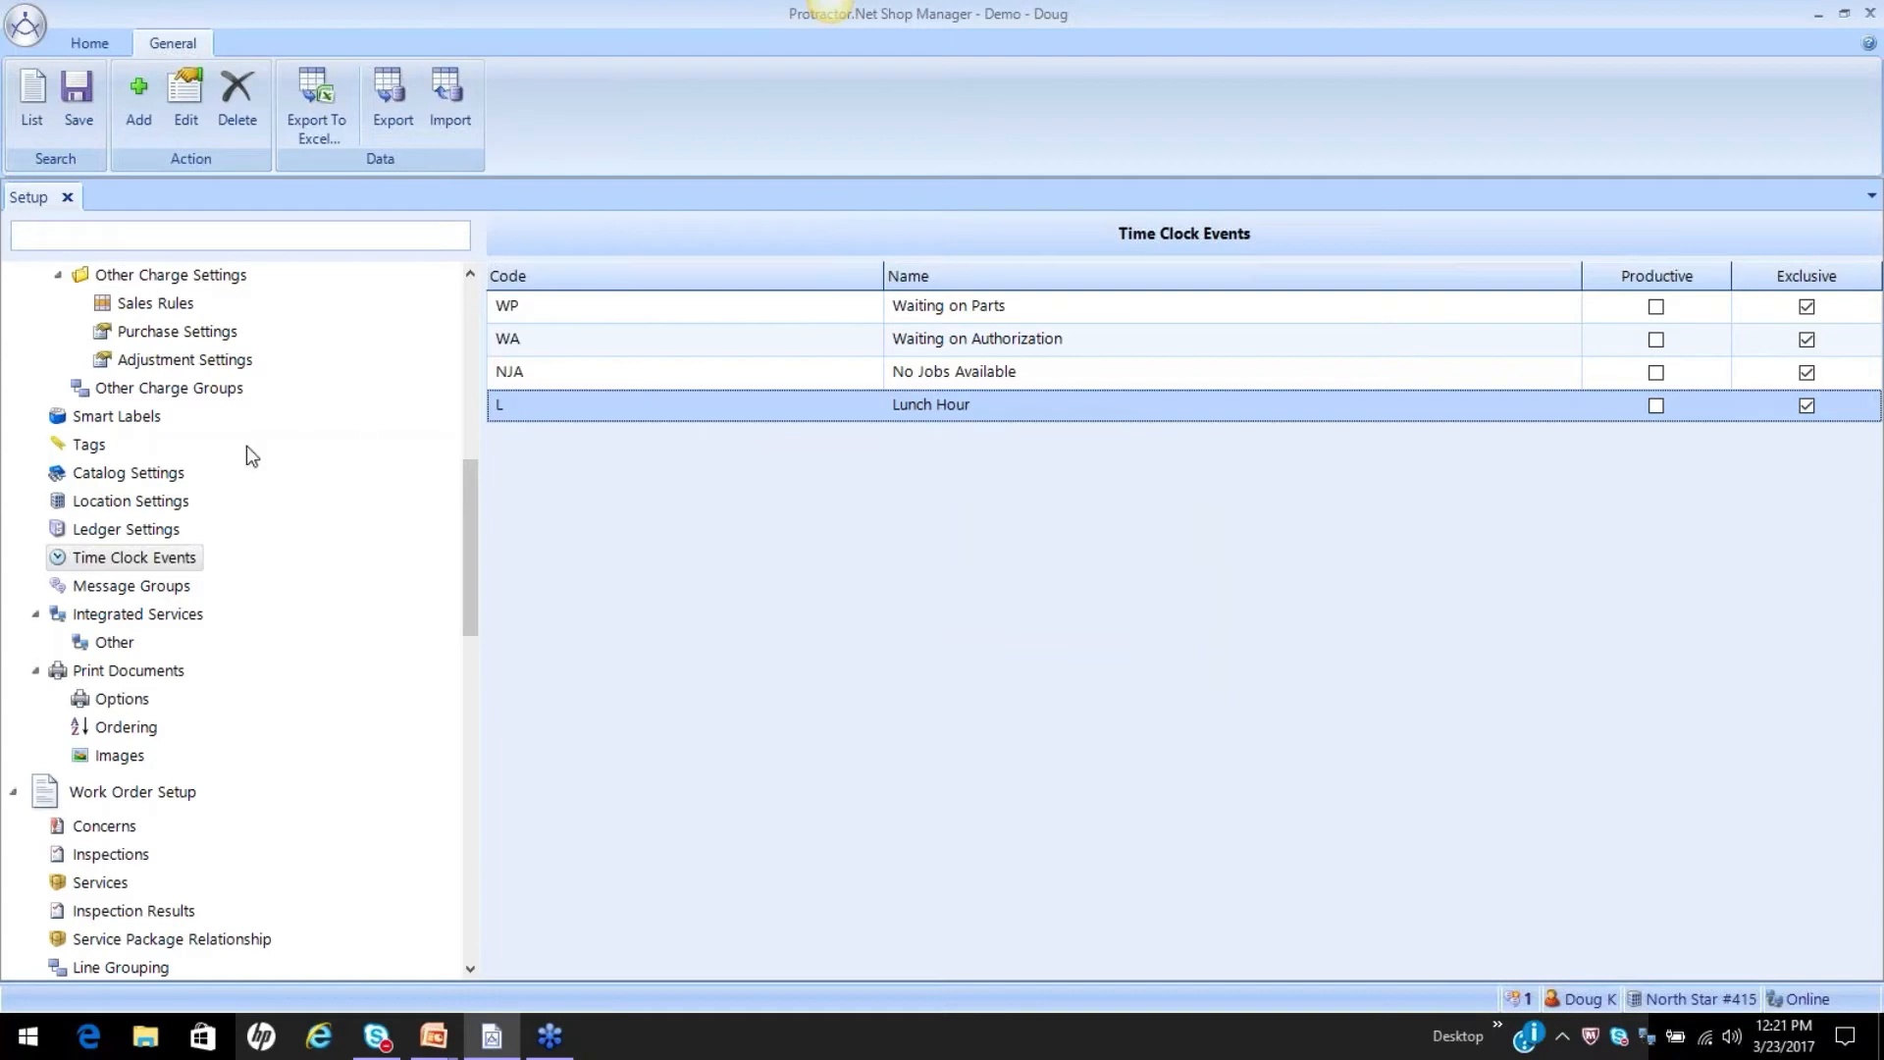
Open the Time Clock options in Location Settings and view the Completed Work category of the work orders.
{"action": "left_click", "coordinate": [157, 502]}
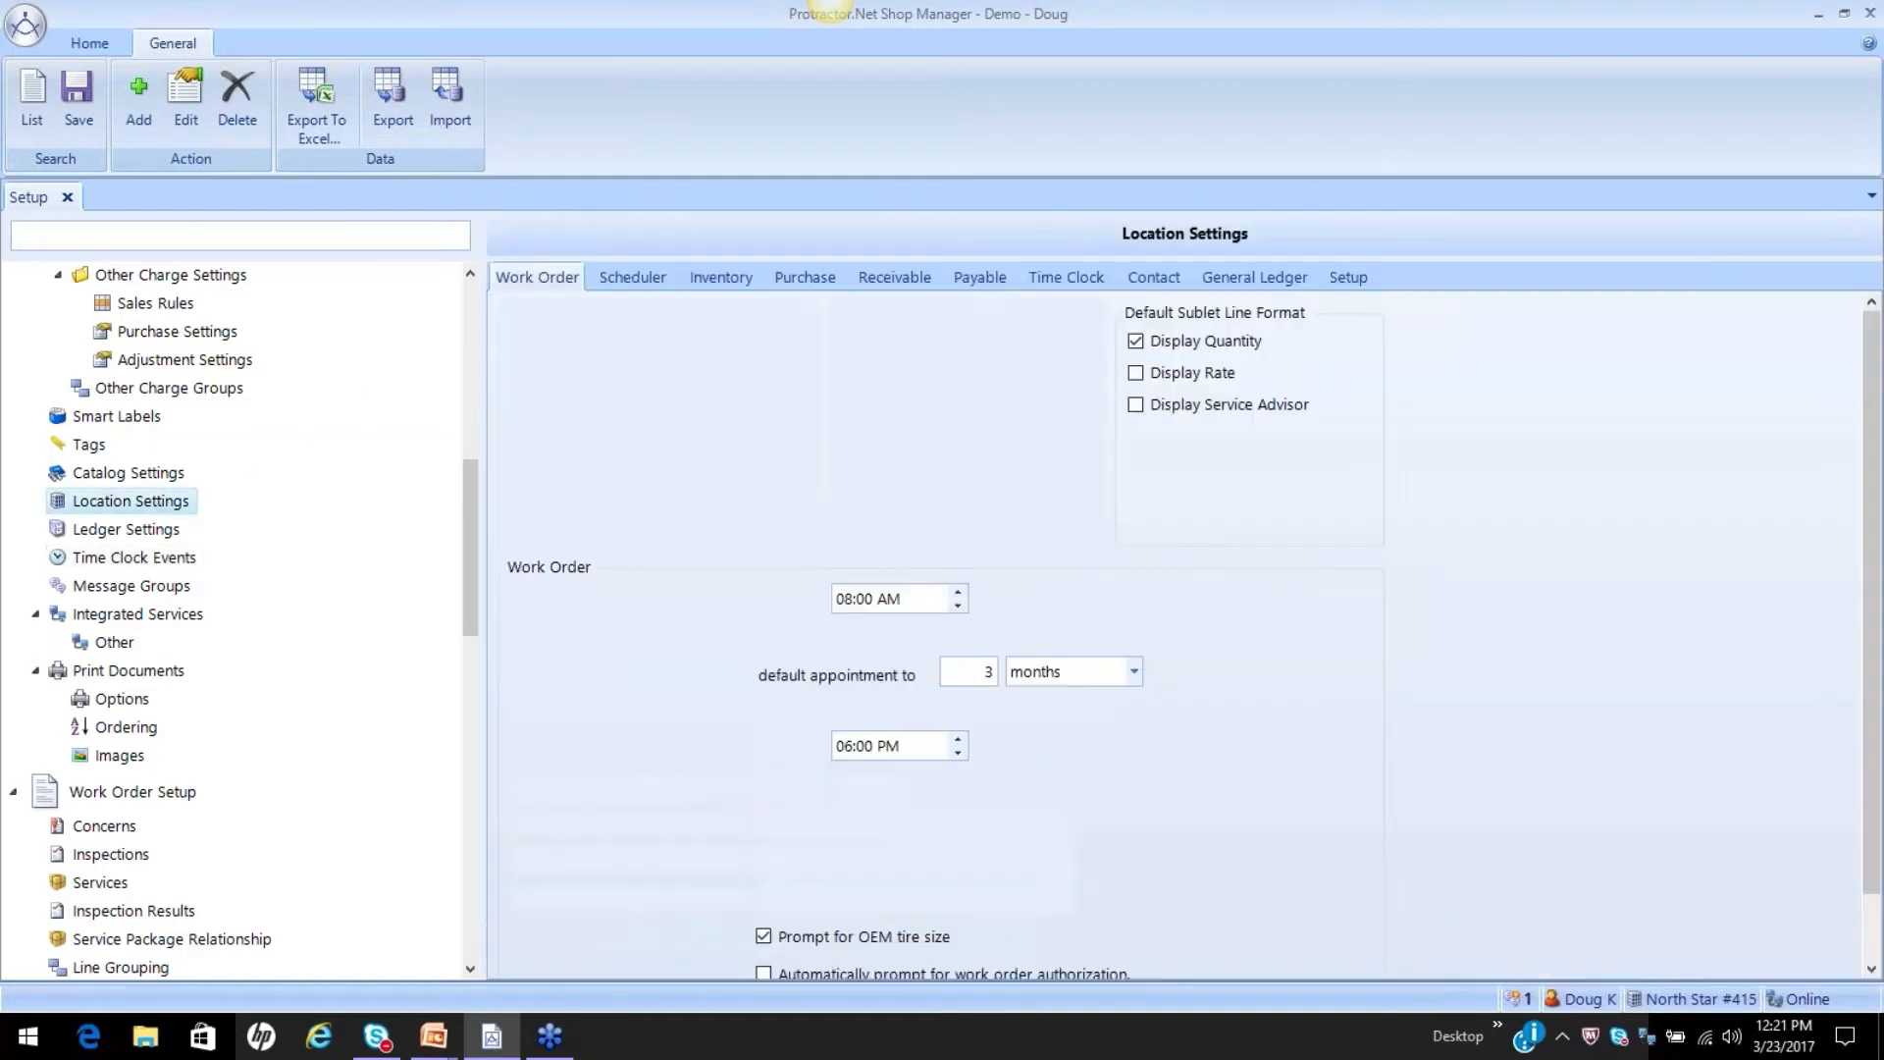
{"action": "left_click", "coordinate": [1085, 279]}
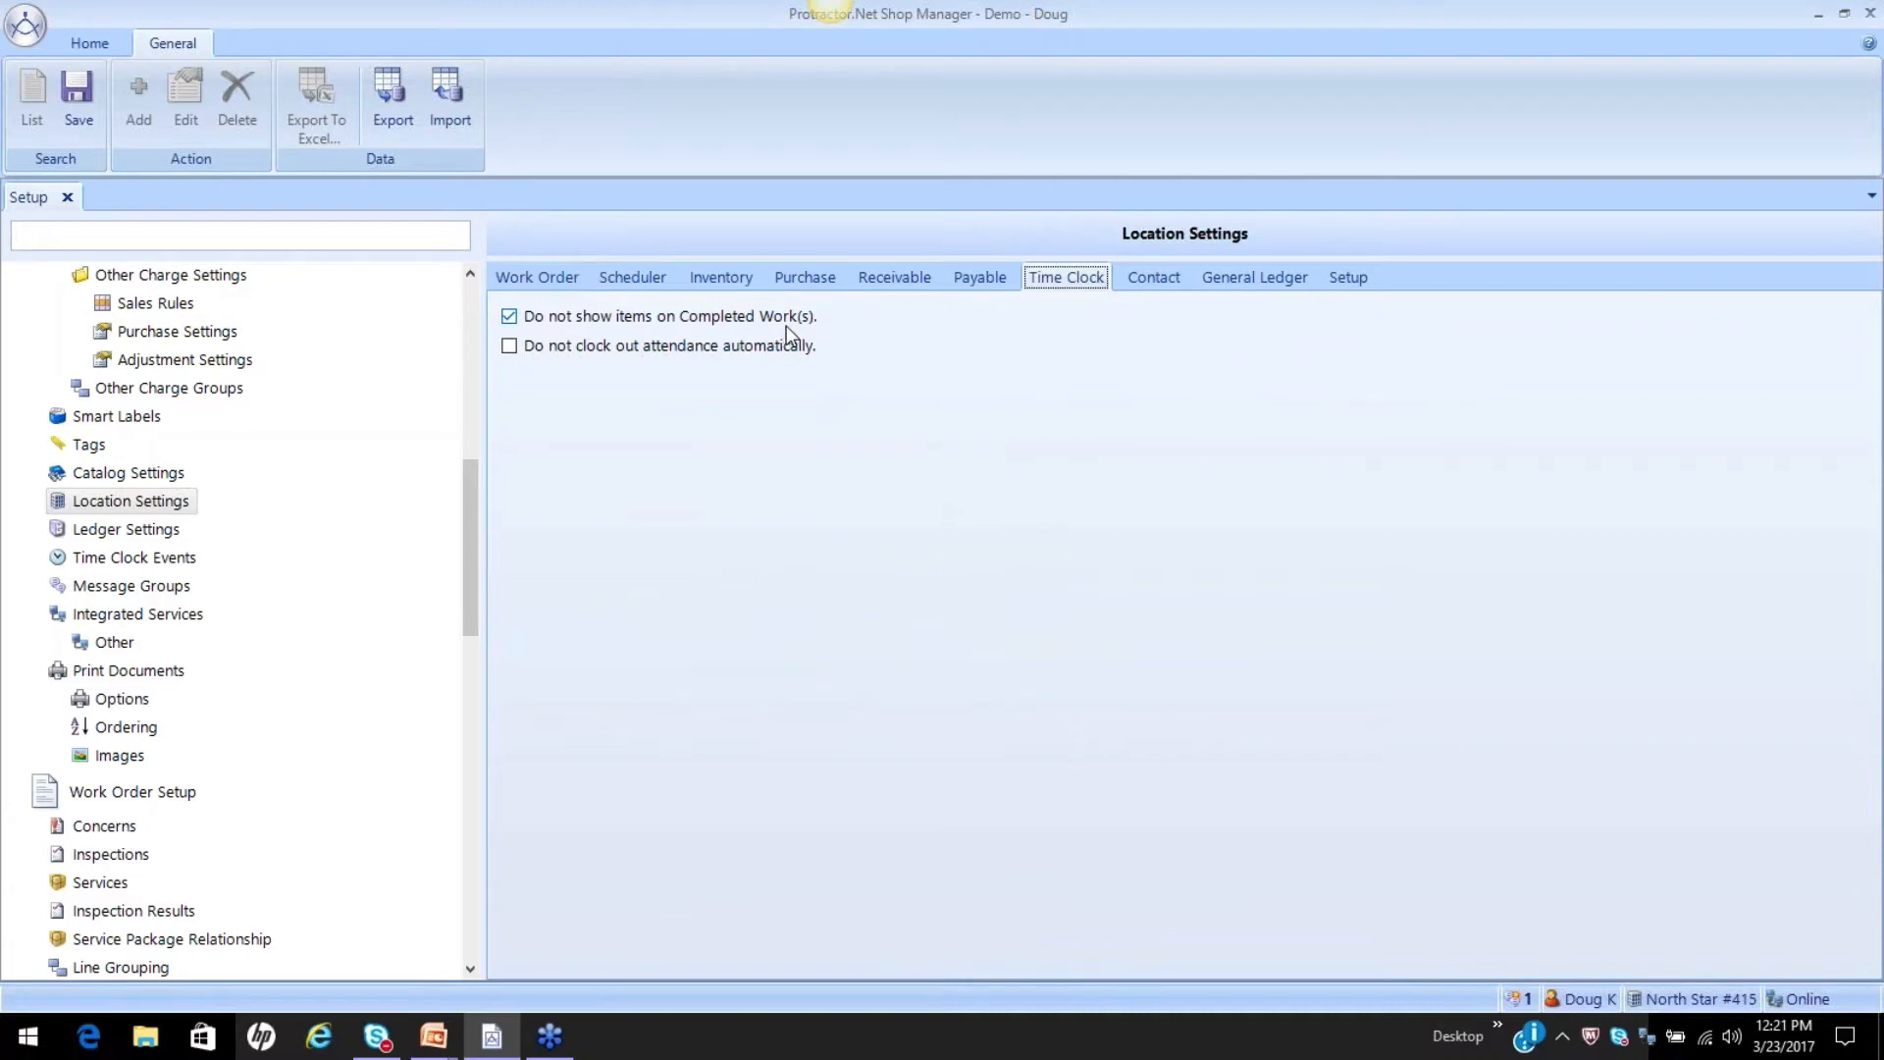
{"action": "left_click", "coordinate": [87, 44]}
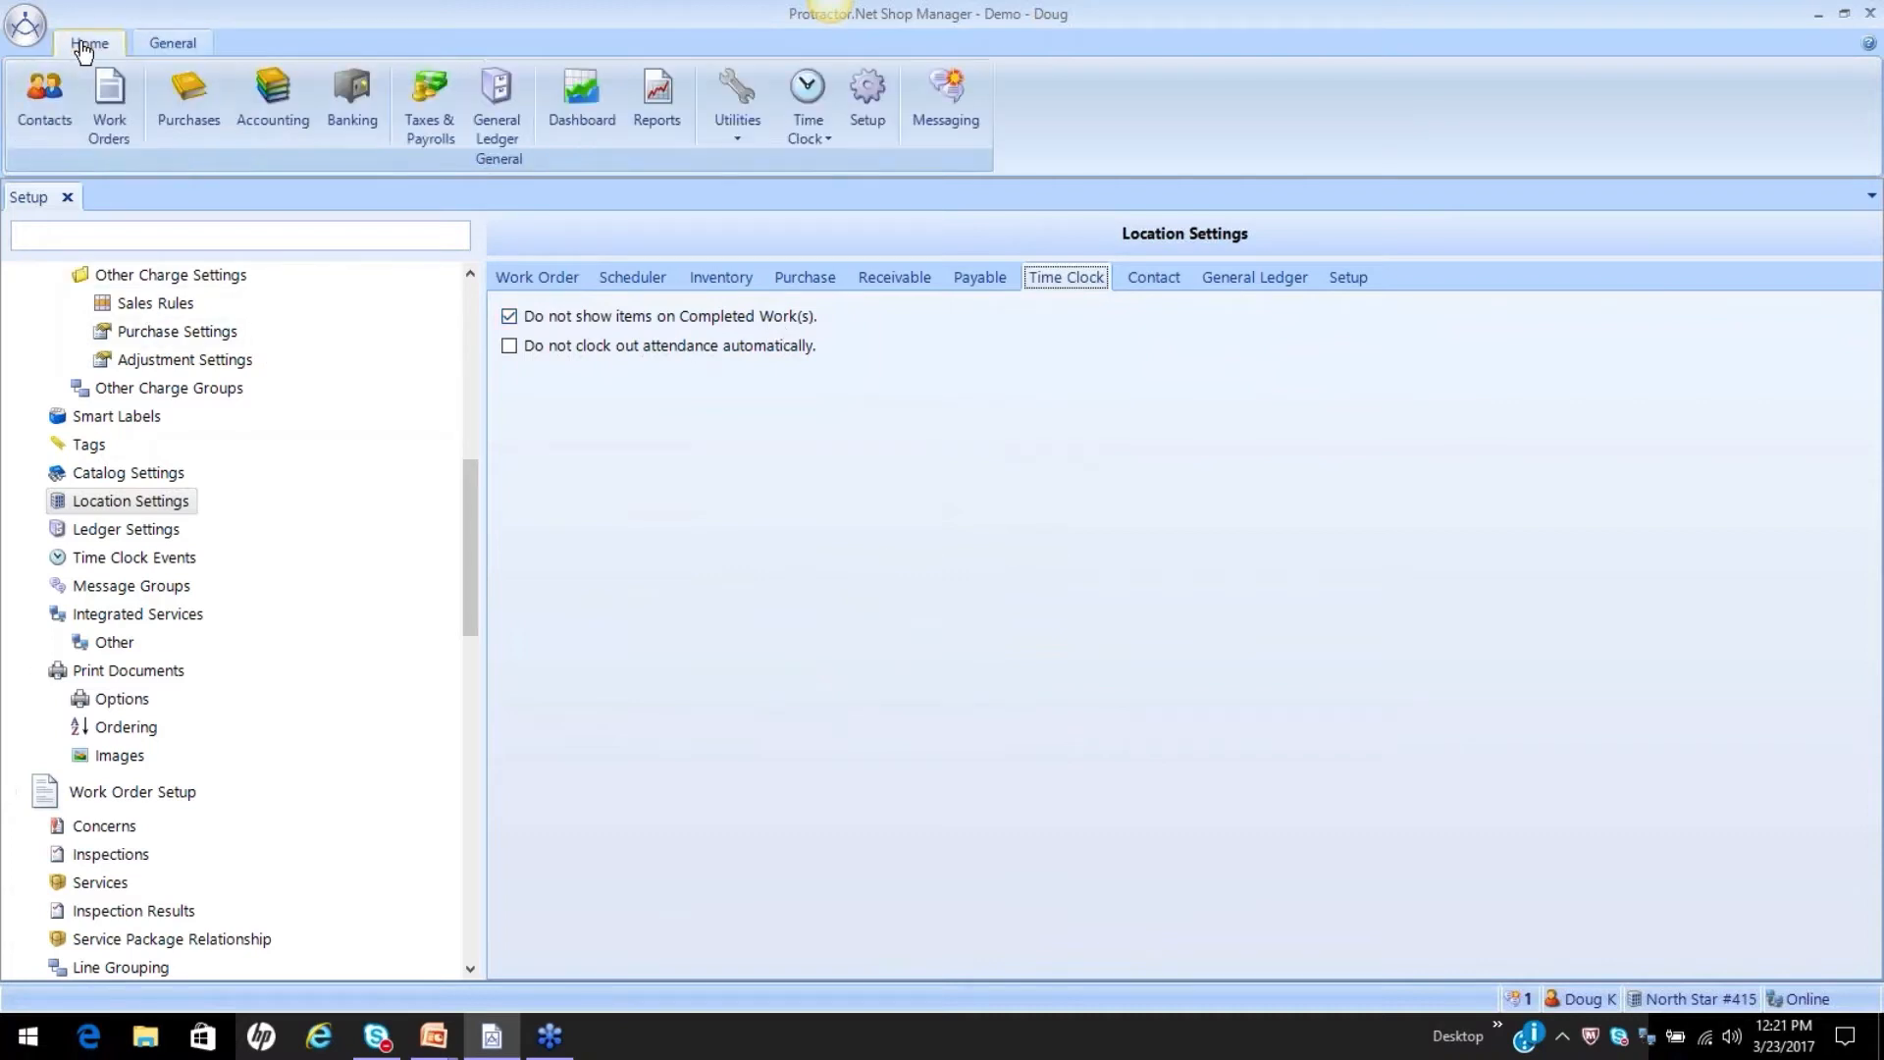
{"action": "left_click", "coordinate": [109, 103]}
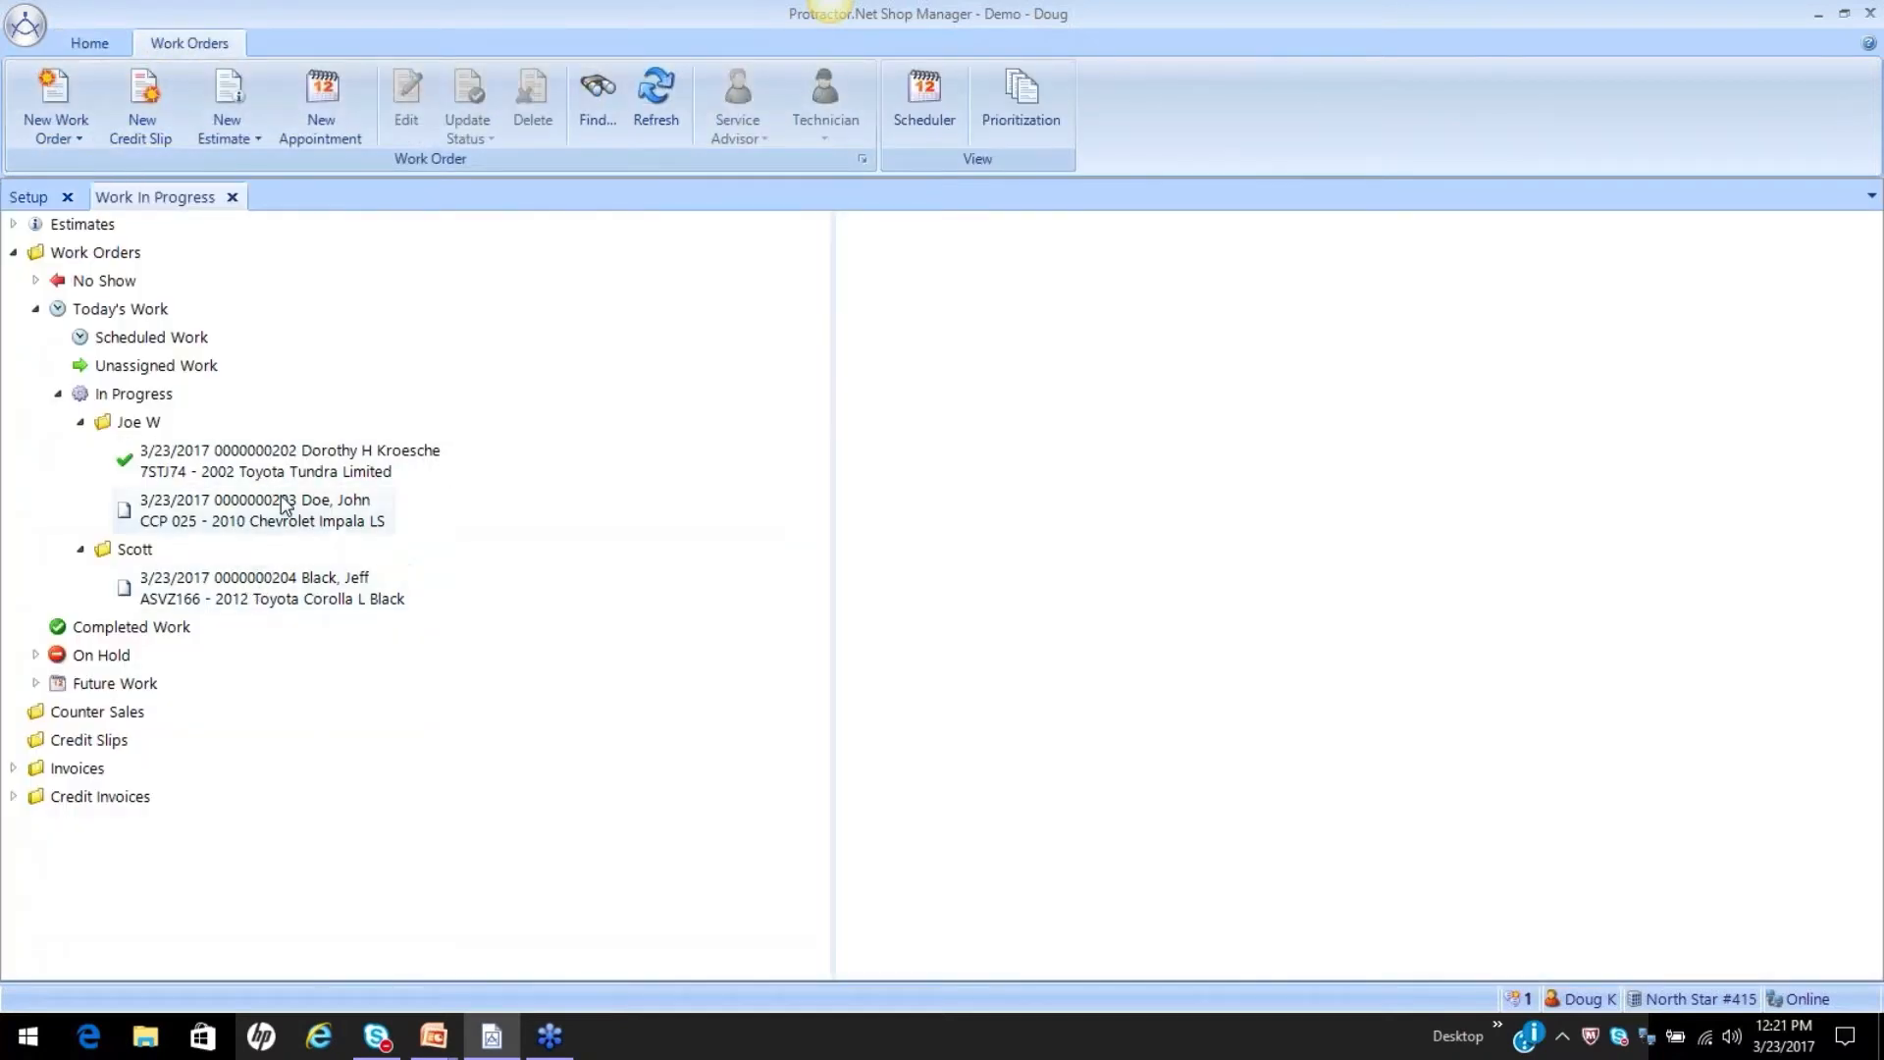
{"action": "left_click", "coordinate": [103, 636]}
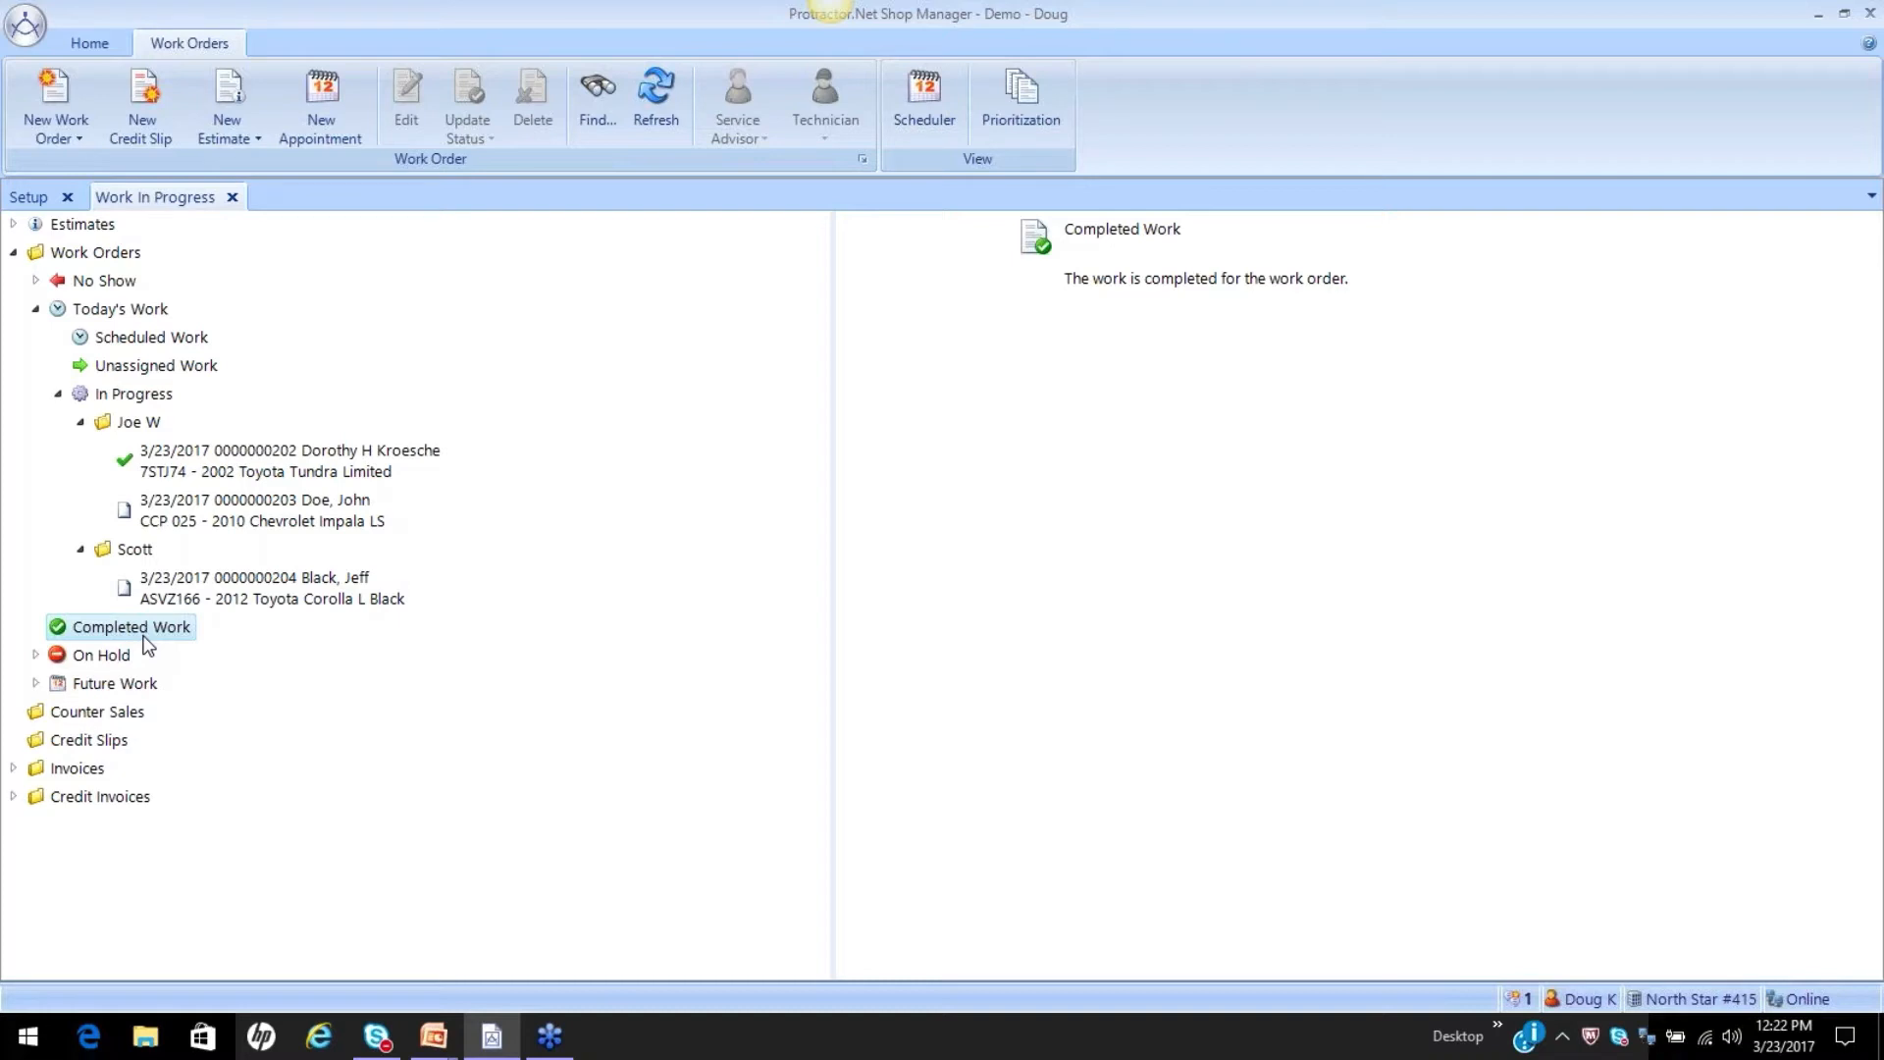
Return to the Time Clock location settings, keep "Do not clock out attendance automatically" cleared, and save the changes while switching to Employee Hours.
{"action": "left_click", "coordinate": [32, 199]}
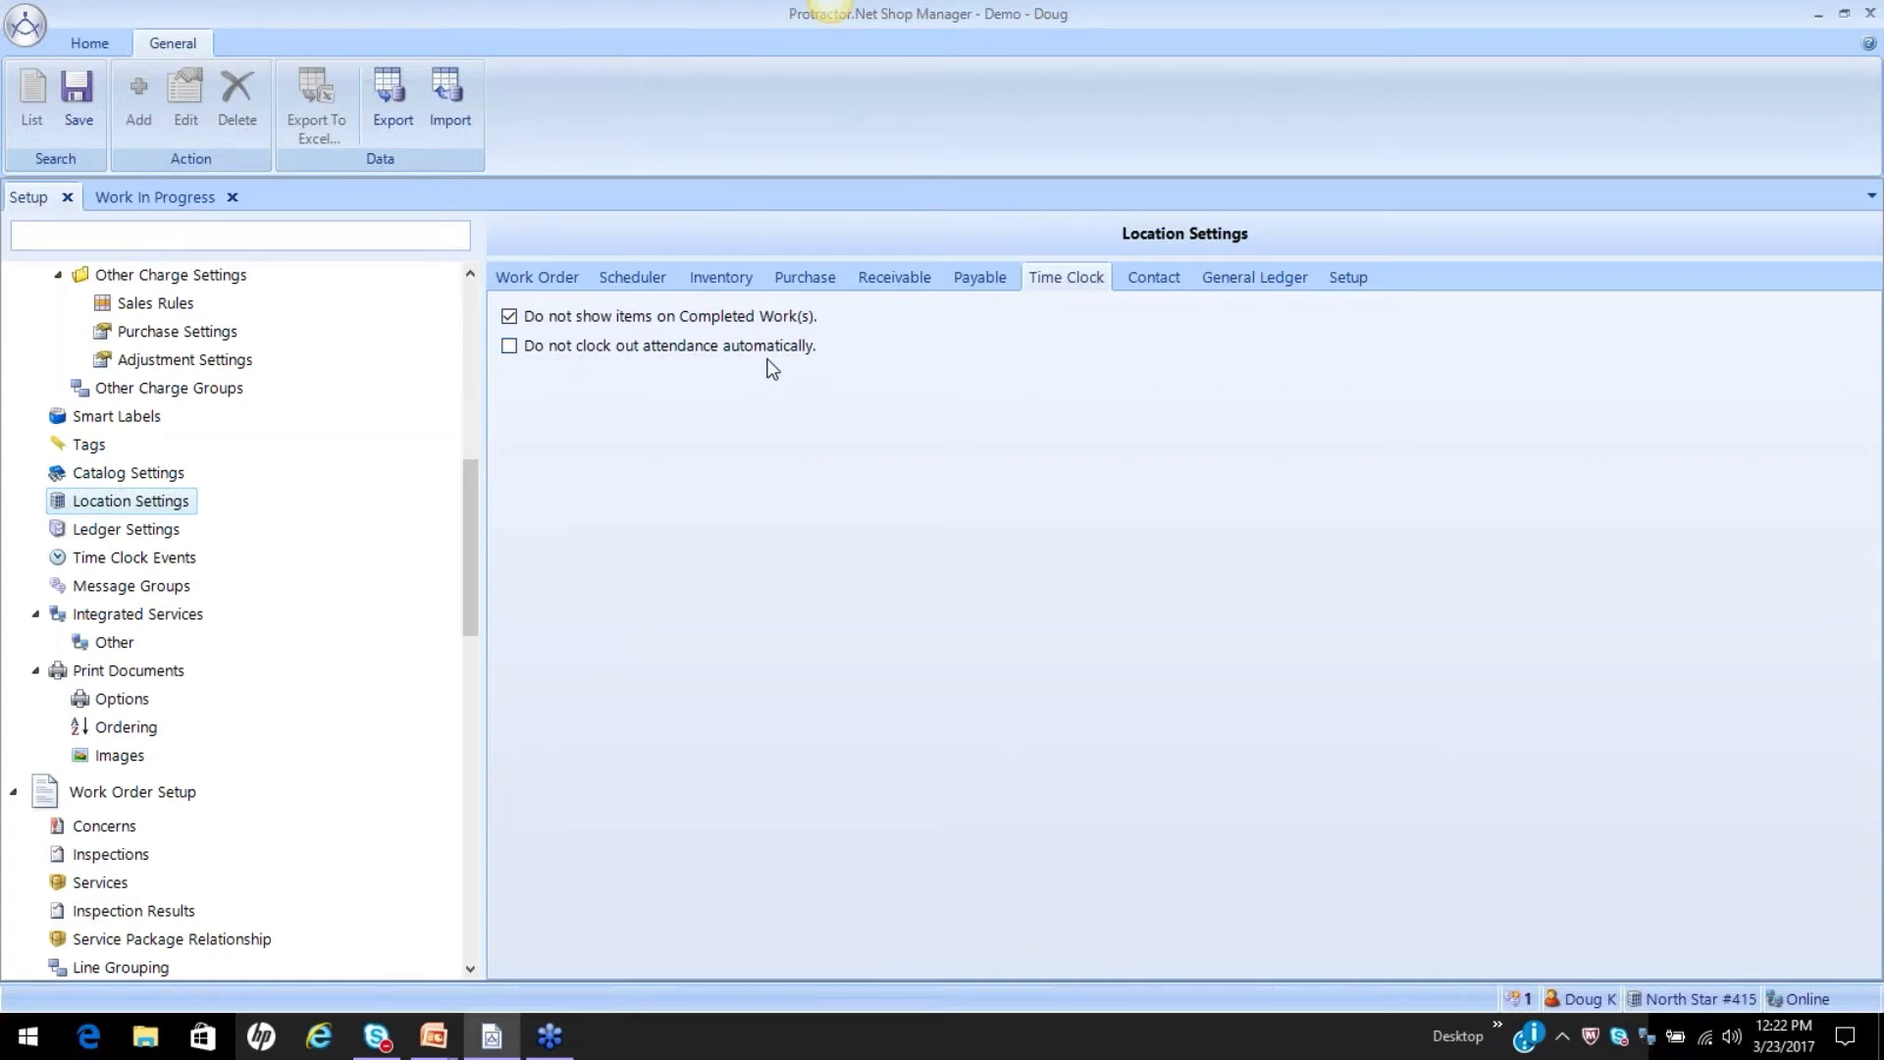
{"action": "left_click", "coordinate": [516, 353]}
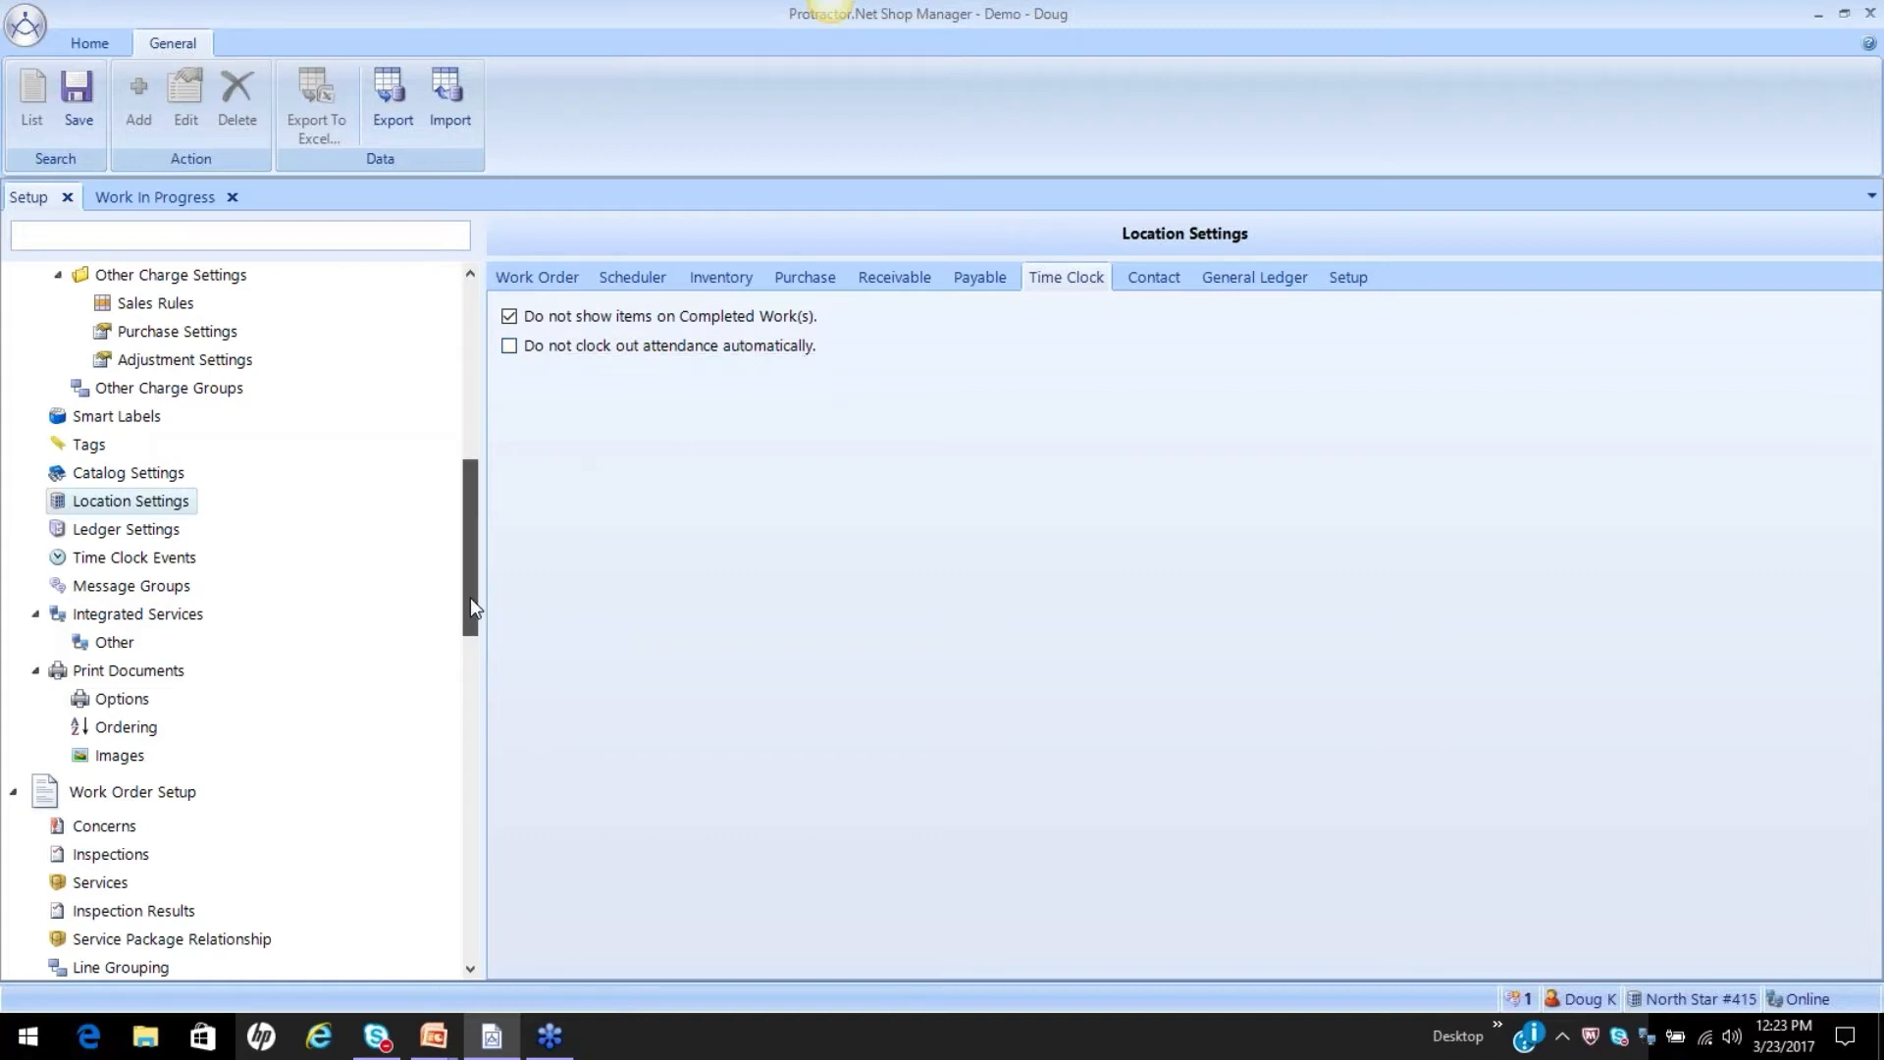
{"action": "left_click_drag", "start_coordinate": [469, 597], "coordinate": [464, 935]}
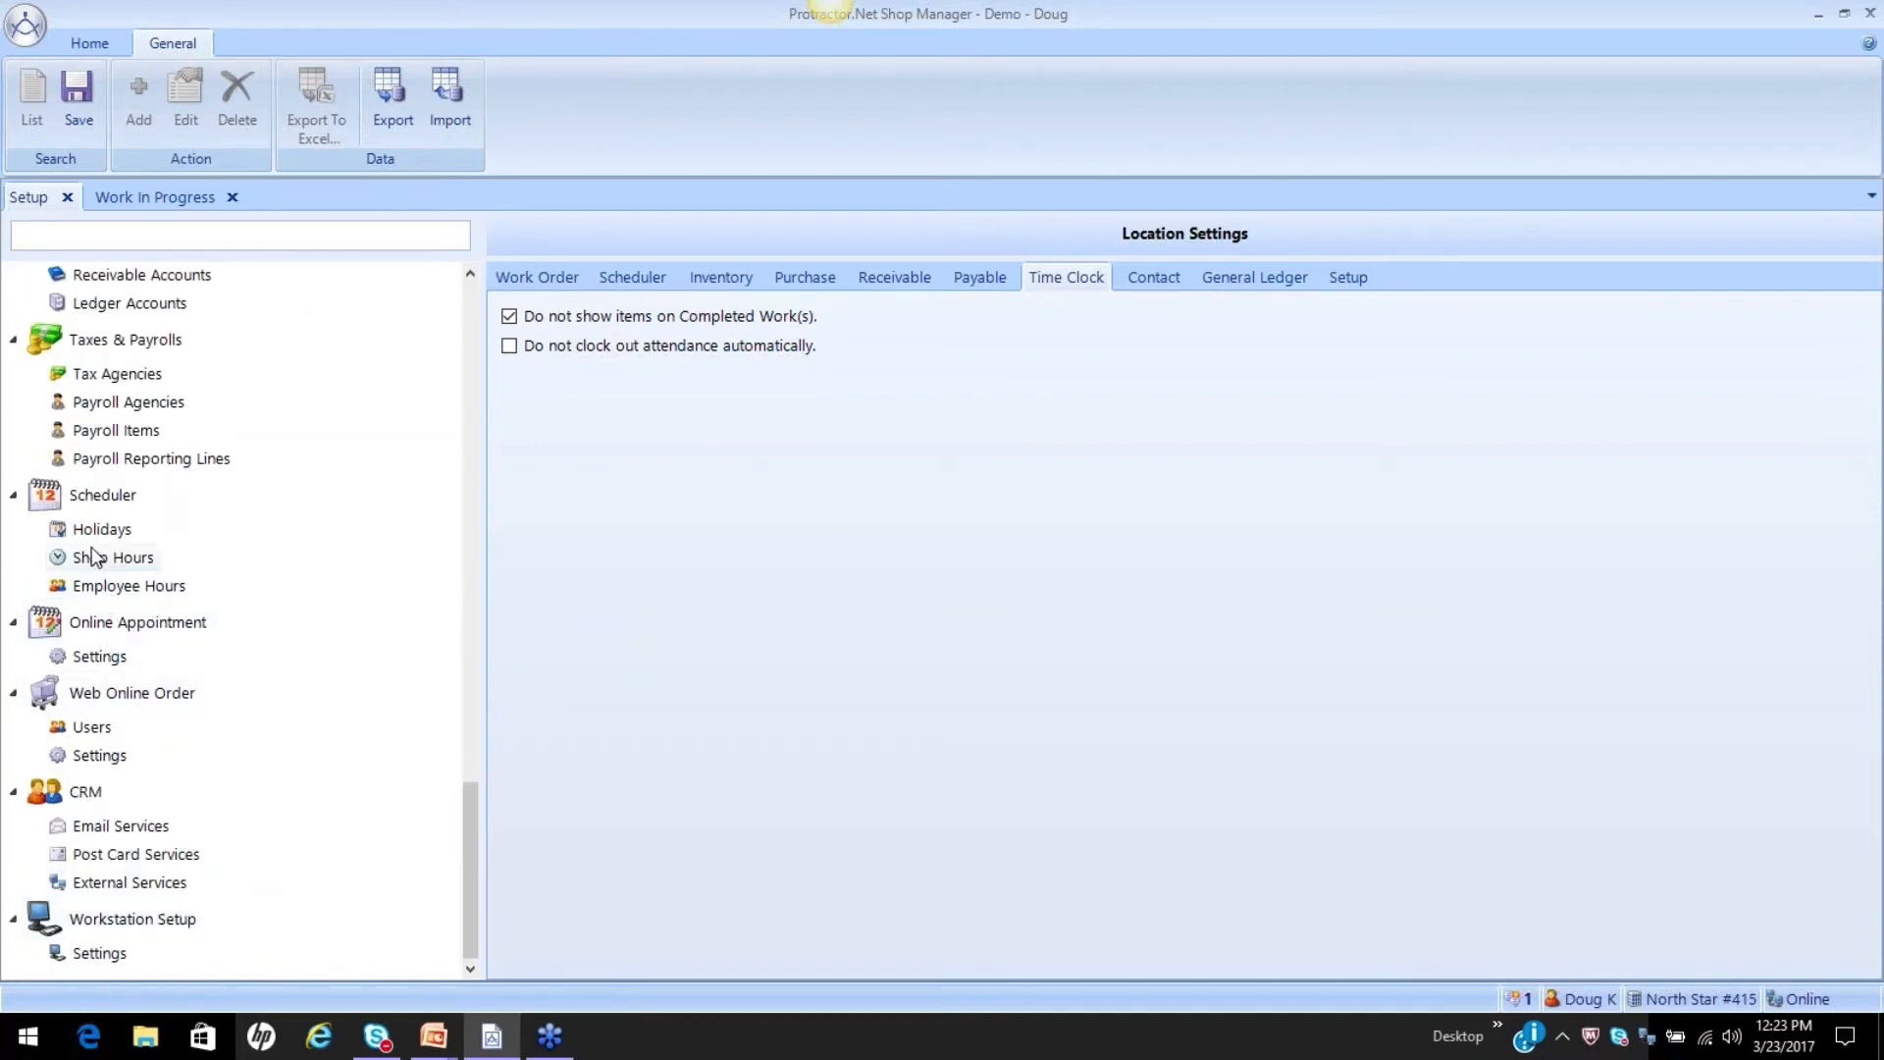
{"action": "left_click", "coordinate": [190, 583]}
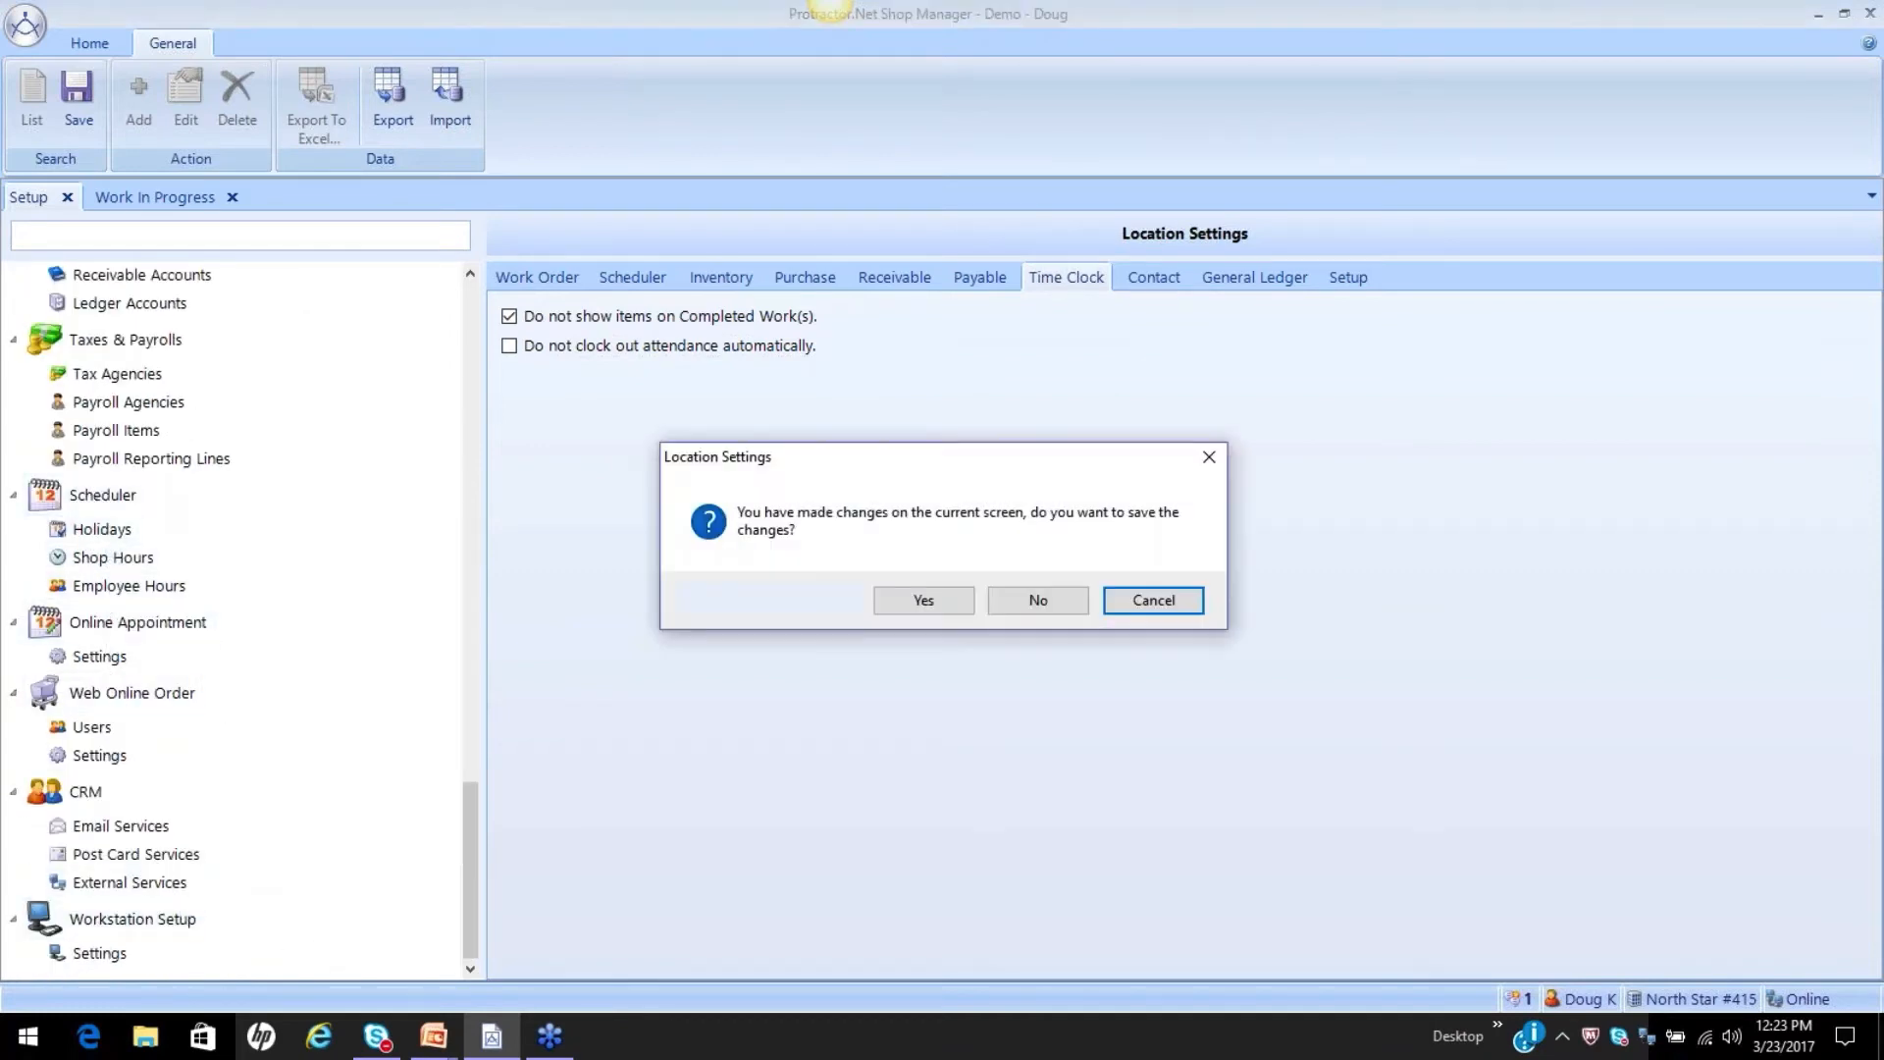
{"action": "left_click", "coordinate": [920, 598]}
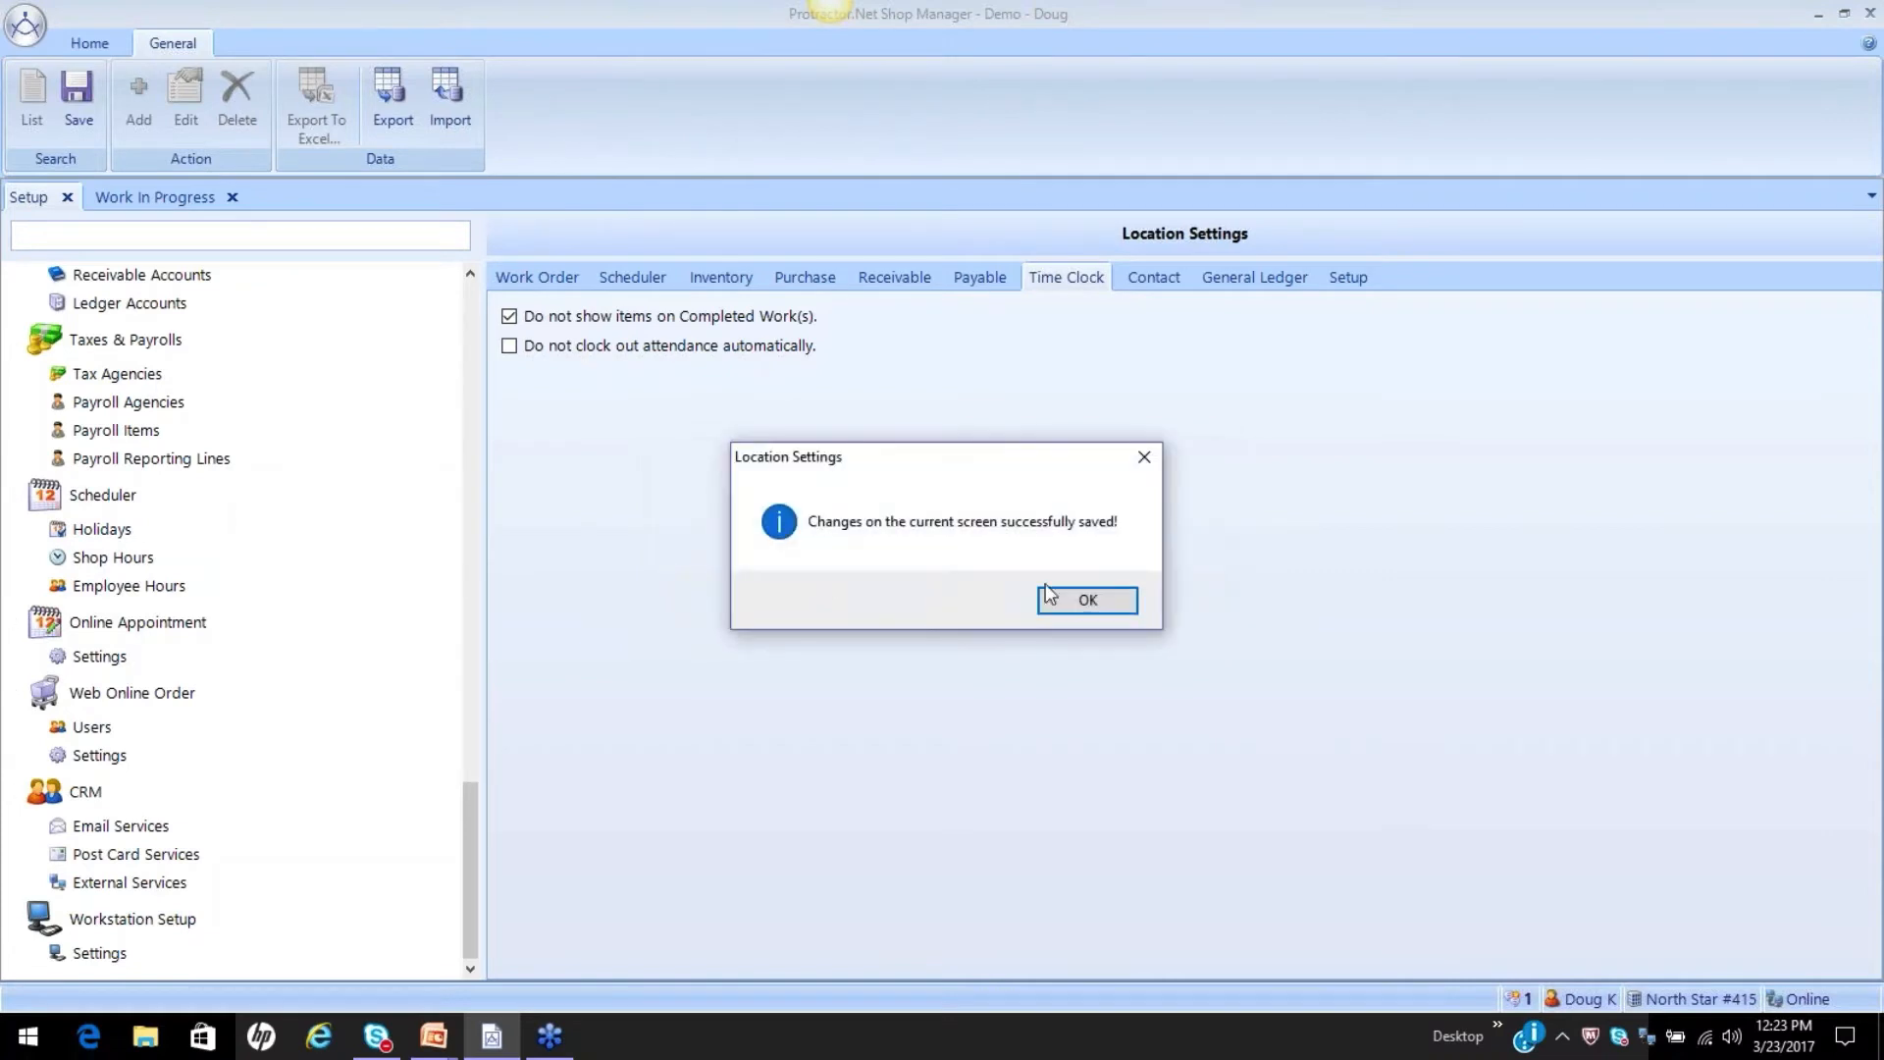
{"action": "left_click", "coordinate": [1081, 601]}
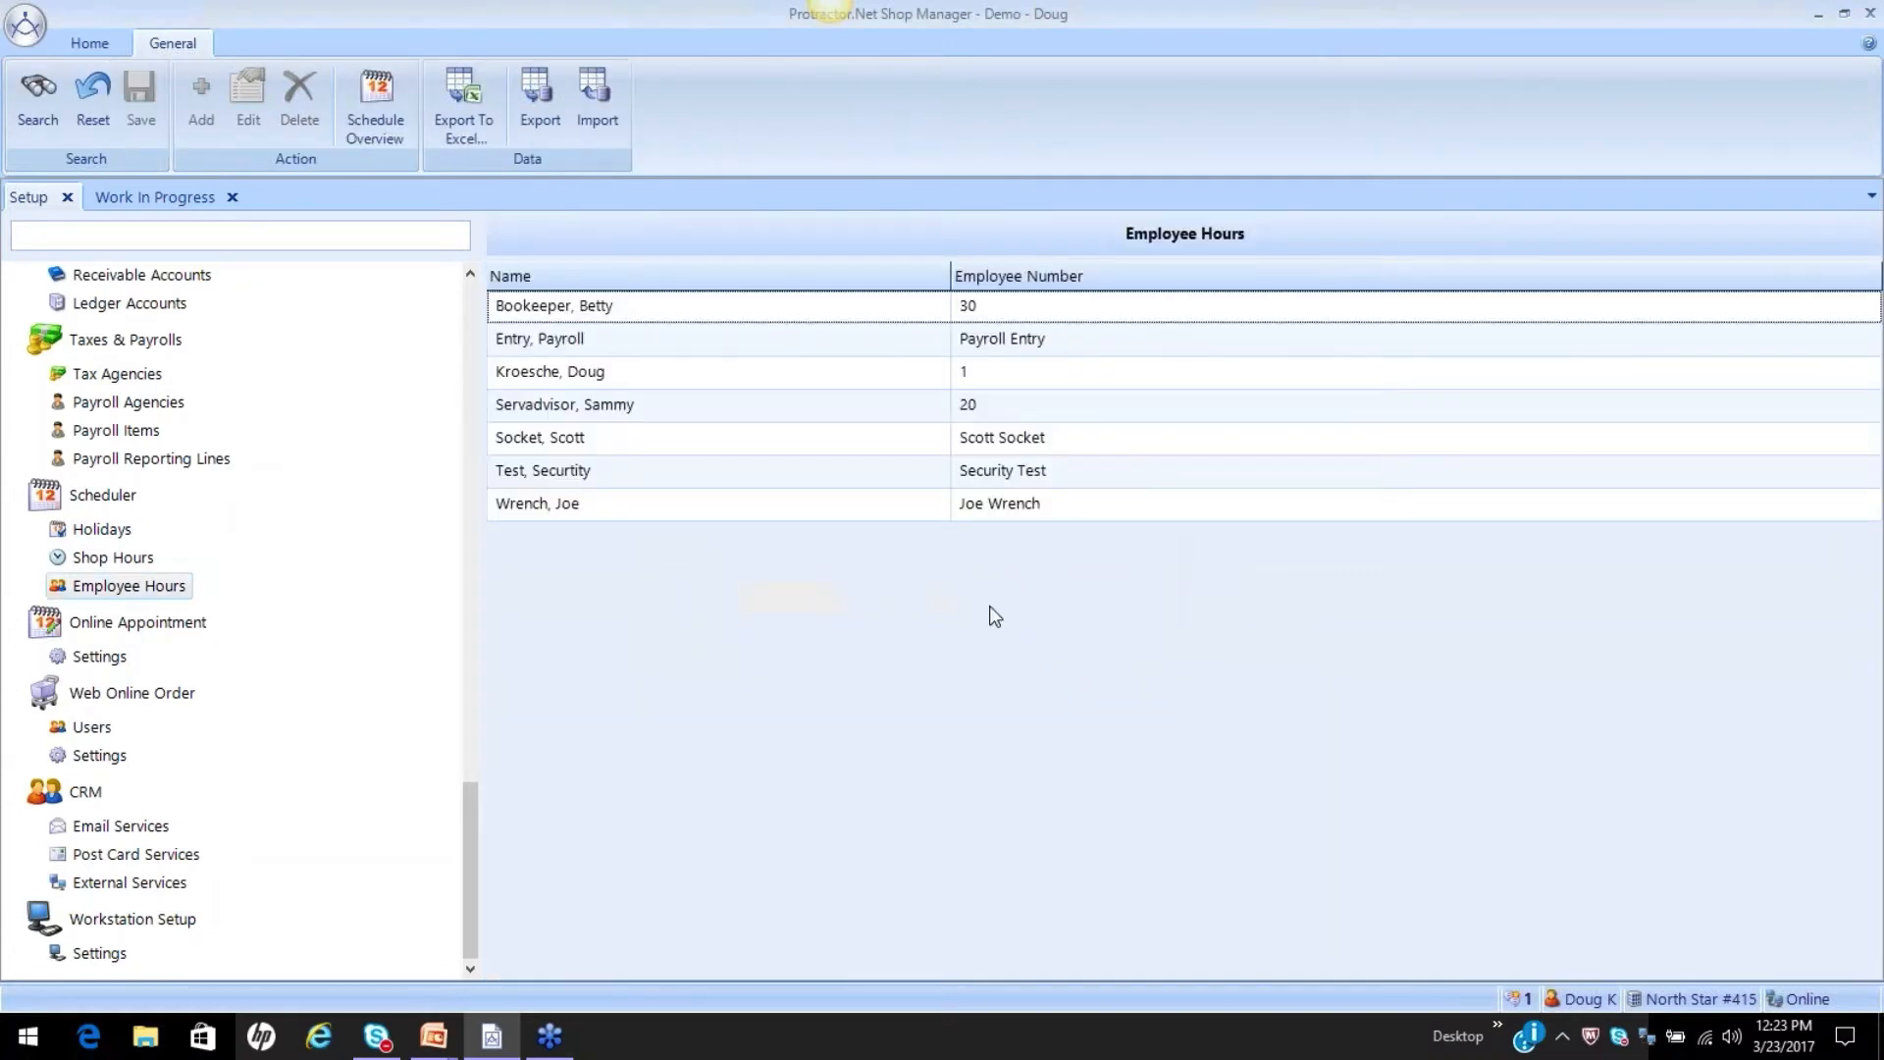
Review the last employee's work schedule and the week 1 Monday start and end times without changing them.
{"action": "double_click", "coordinate": [782, 518]}
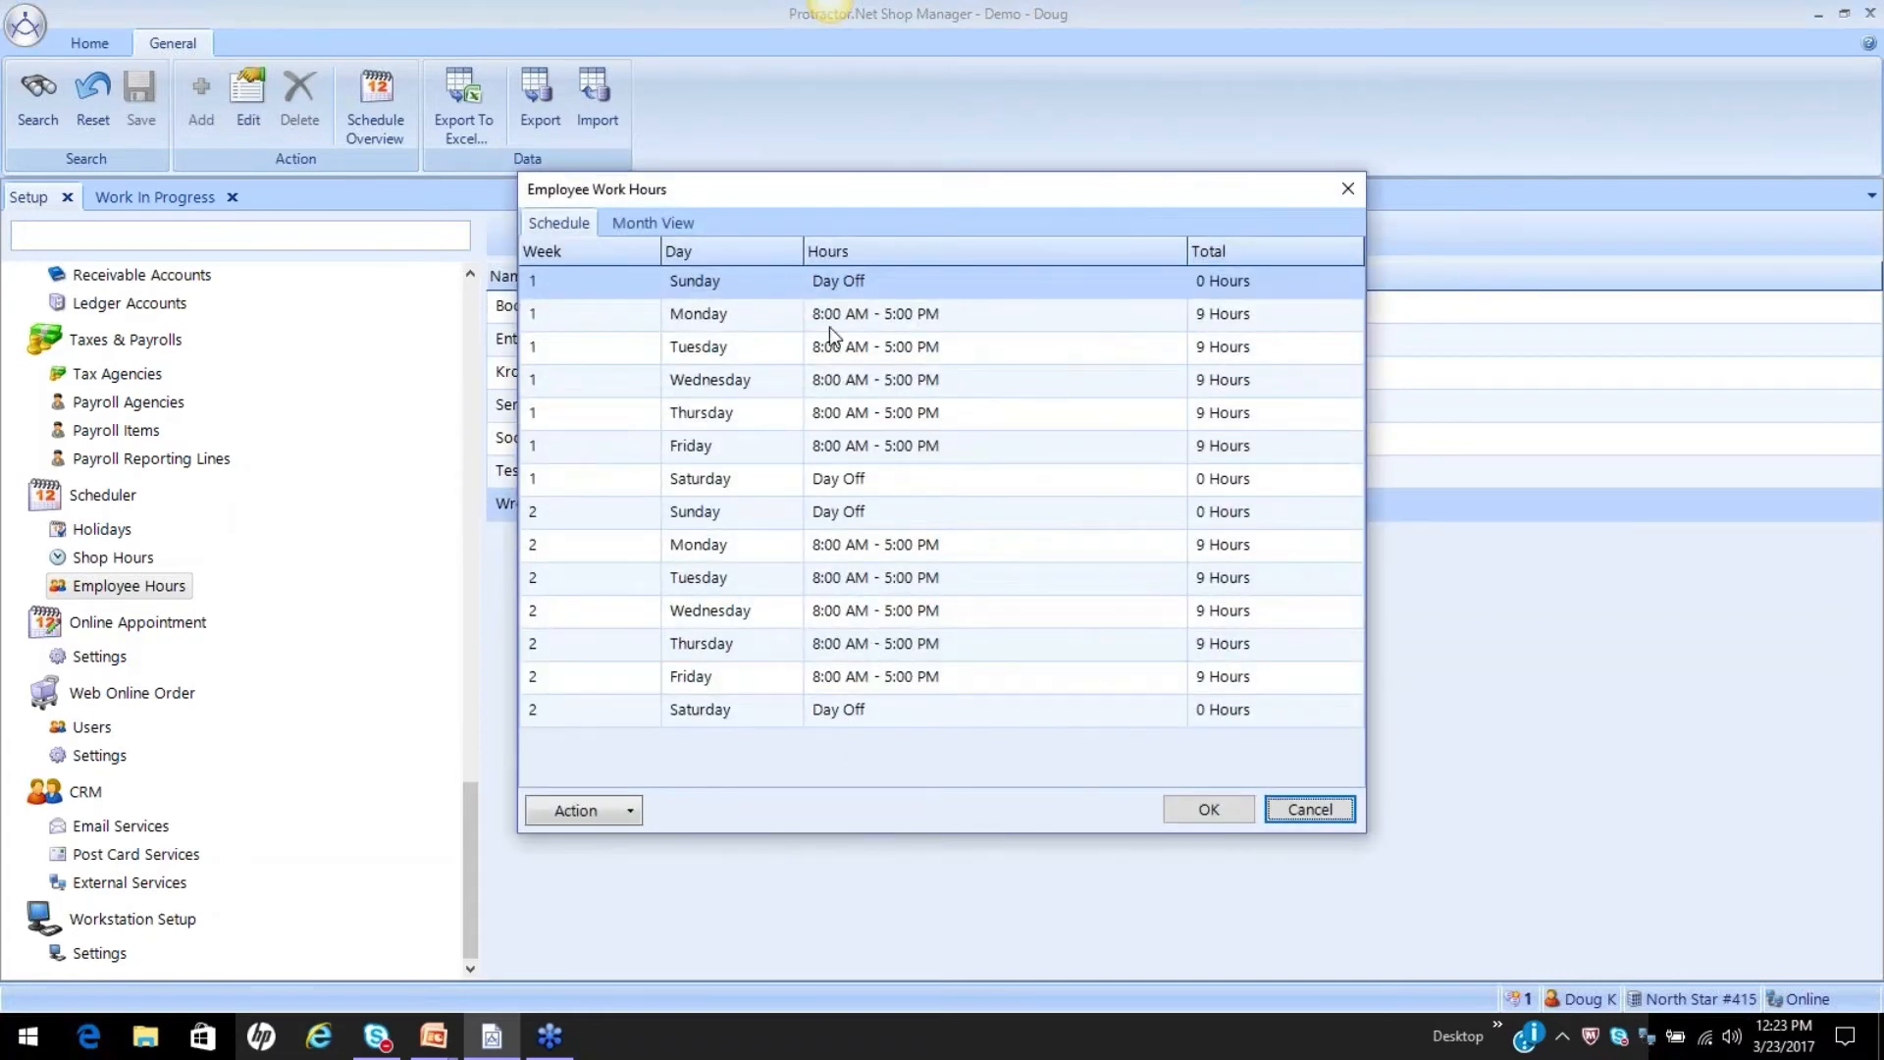
{"action": "left_click_drag", "start_coordinate": [736, 192], "coordinate": [1084, 211]}
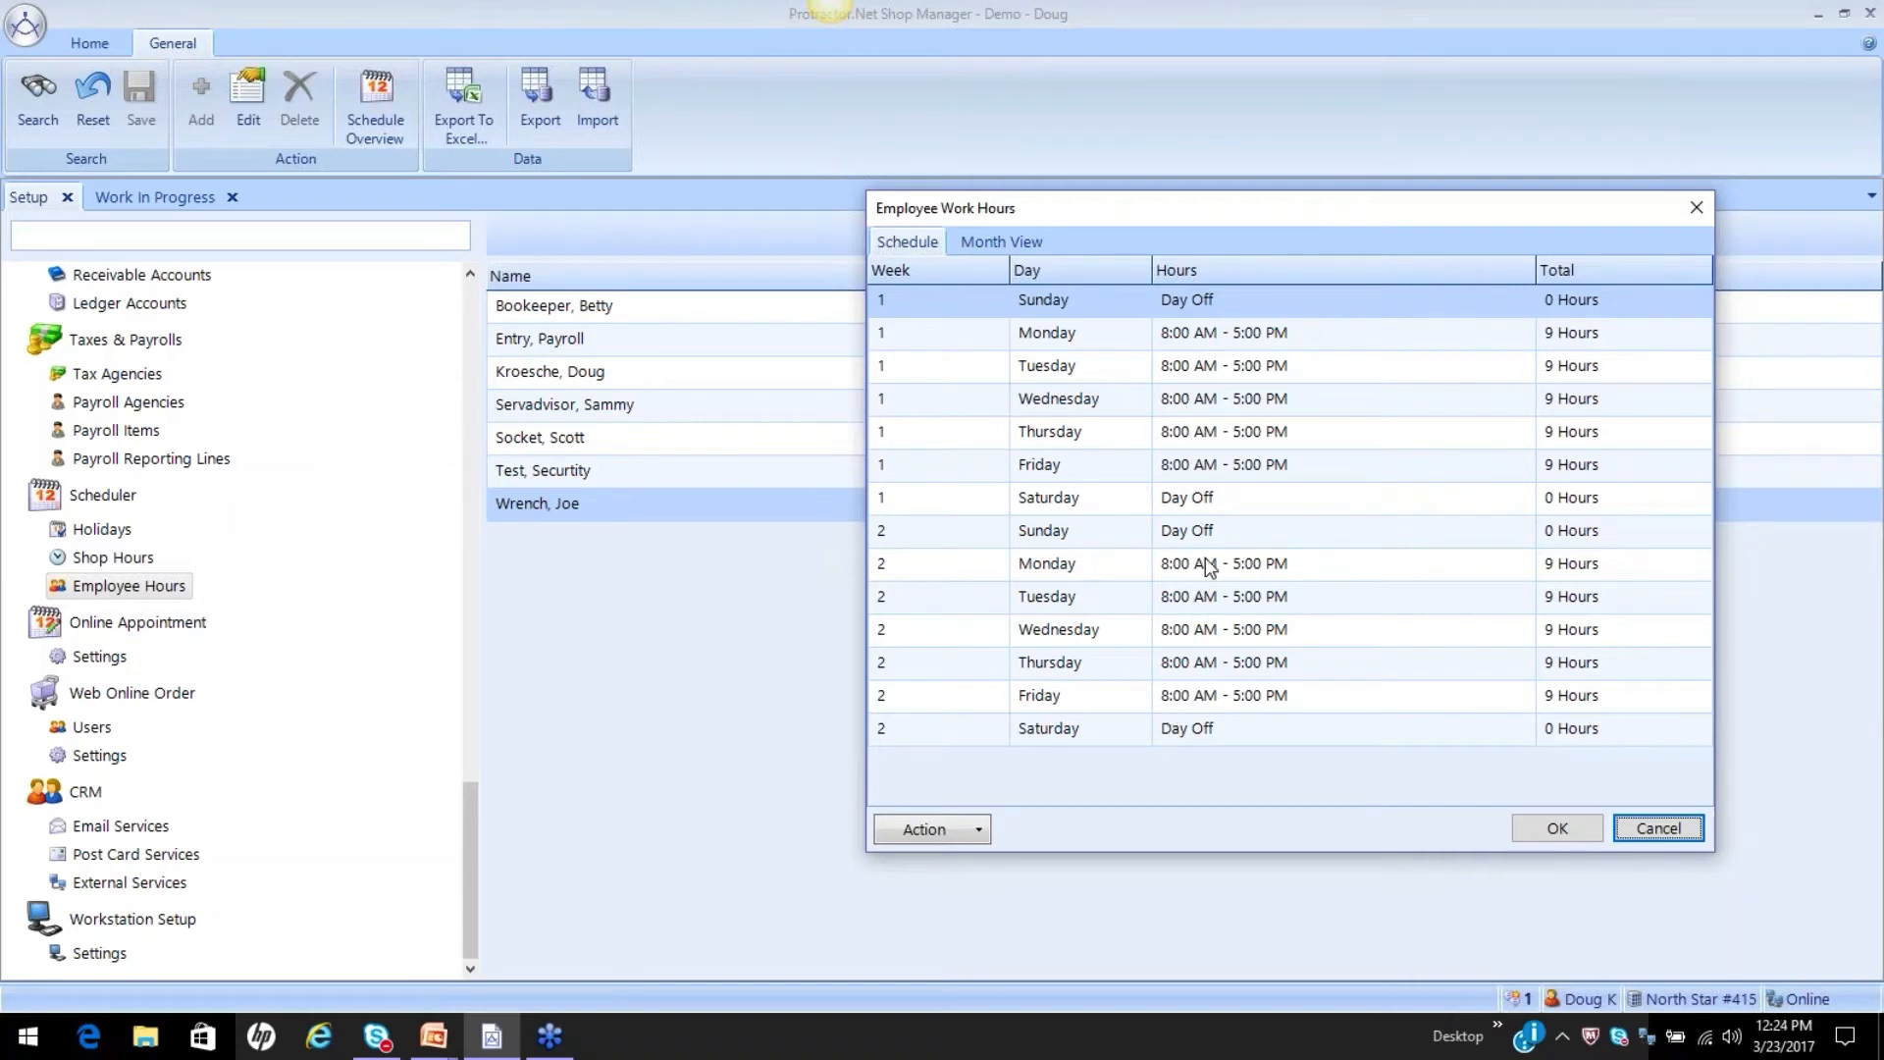
{"action": "left_click", "coordinate": [1236, 339]}
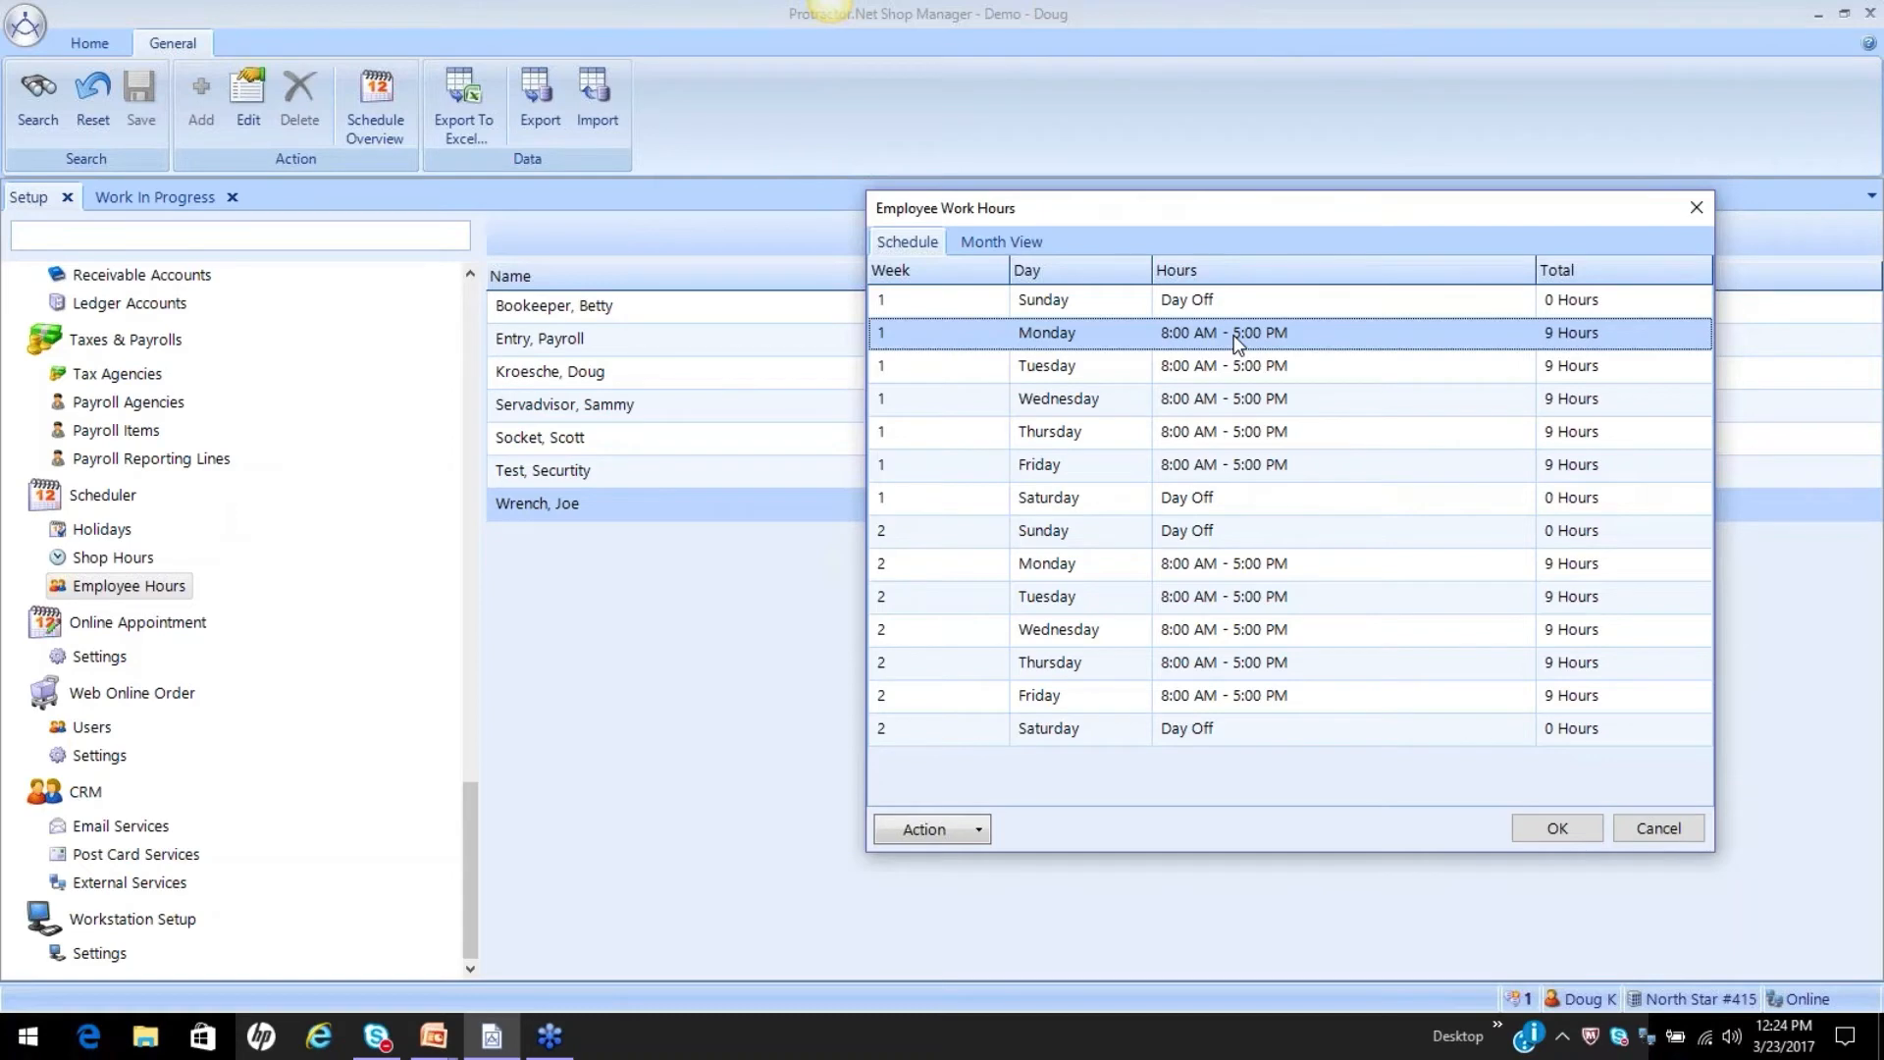
{"action": "double_click", "coordinate": [1234, 333]}
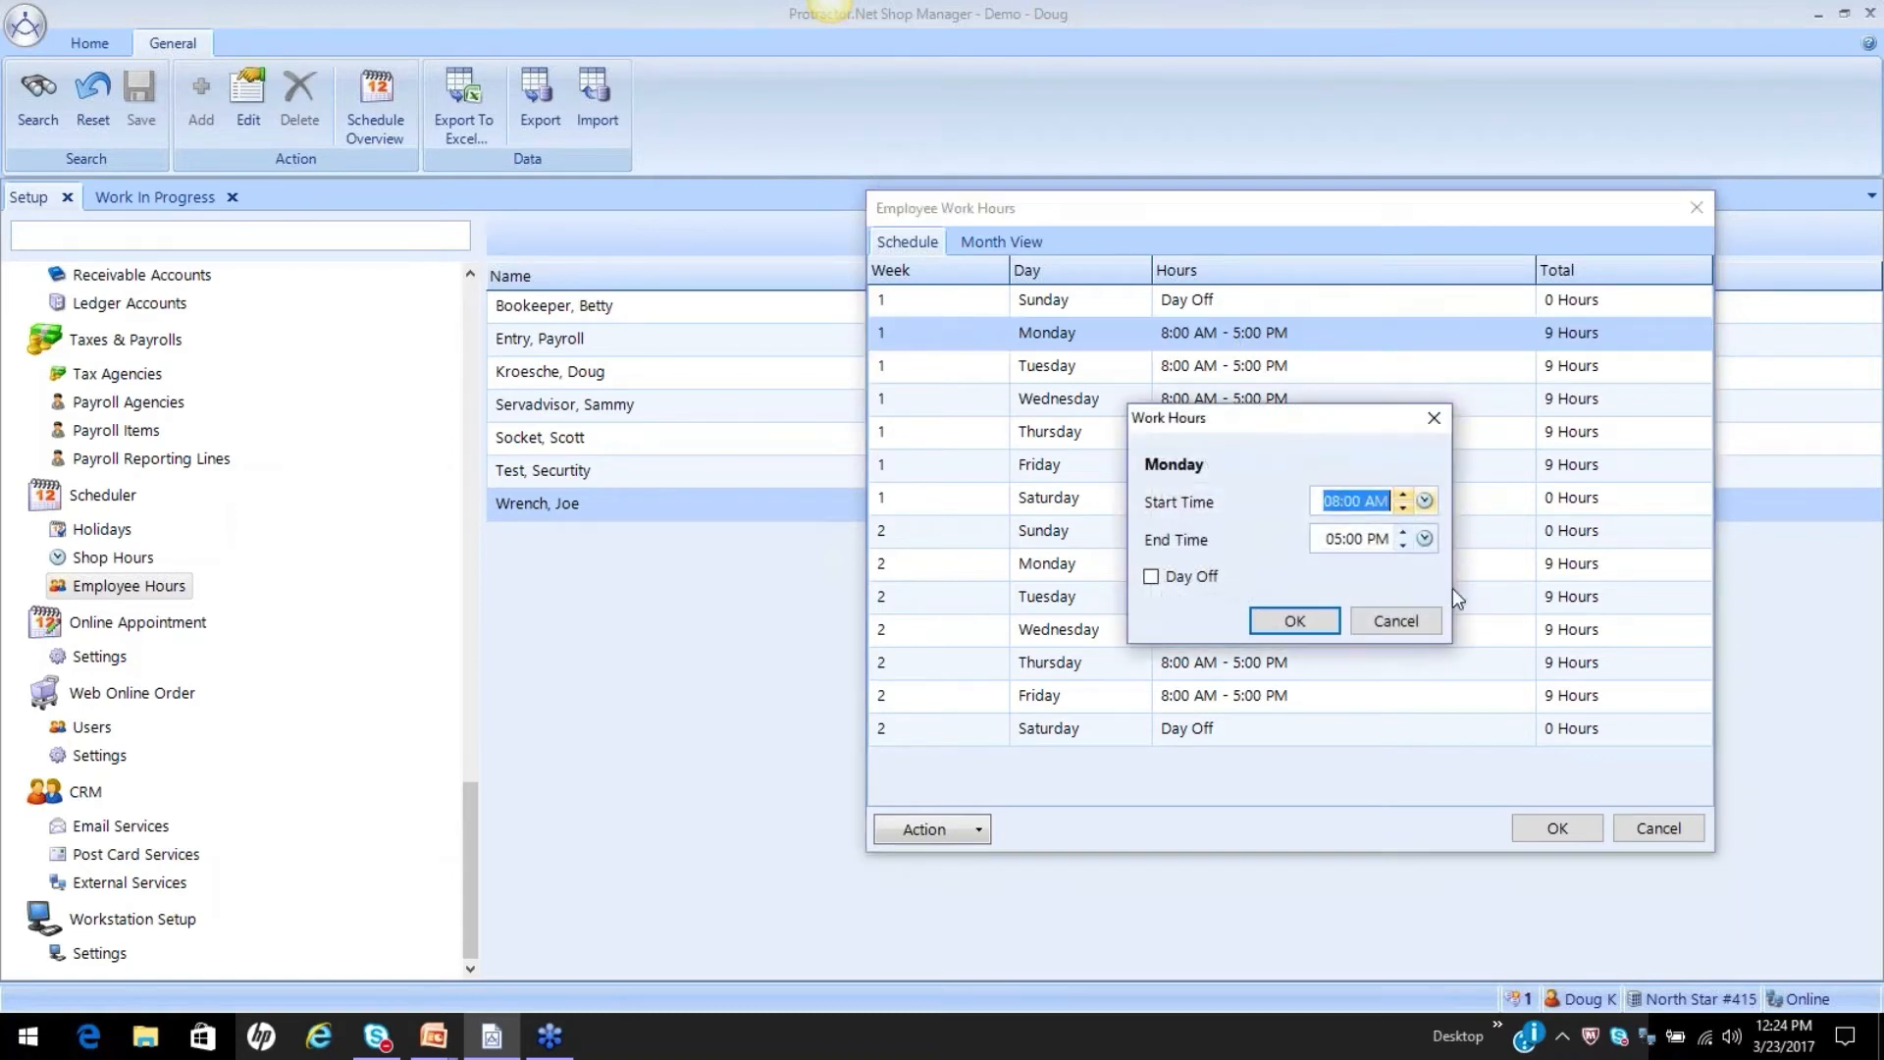
{"action": "left_click", "coordinate": [1391, 621]}
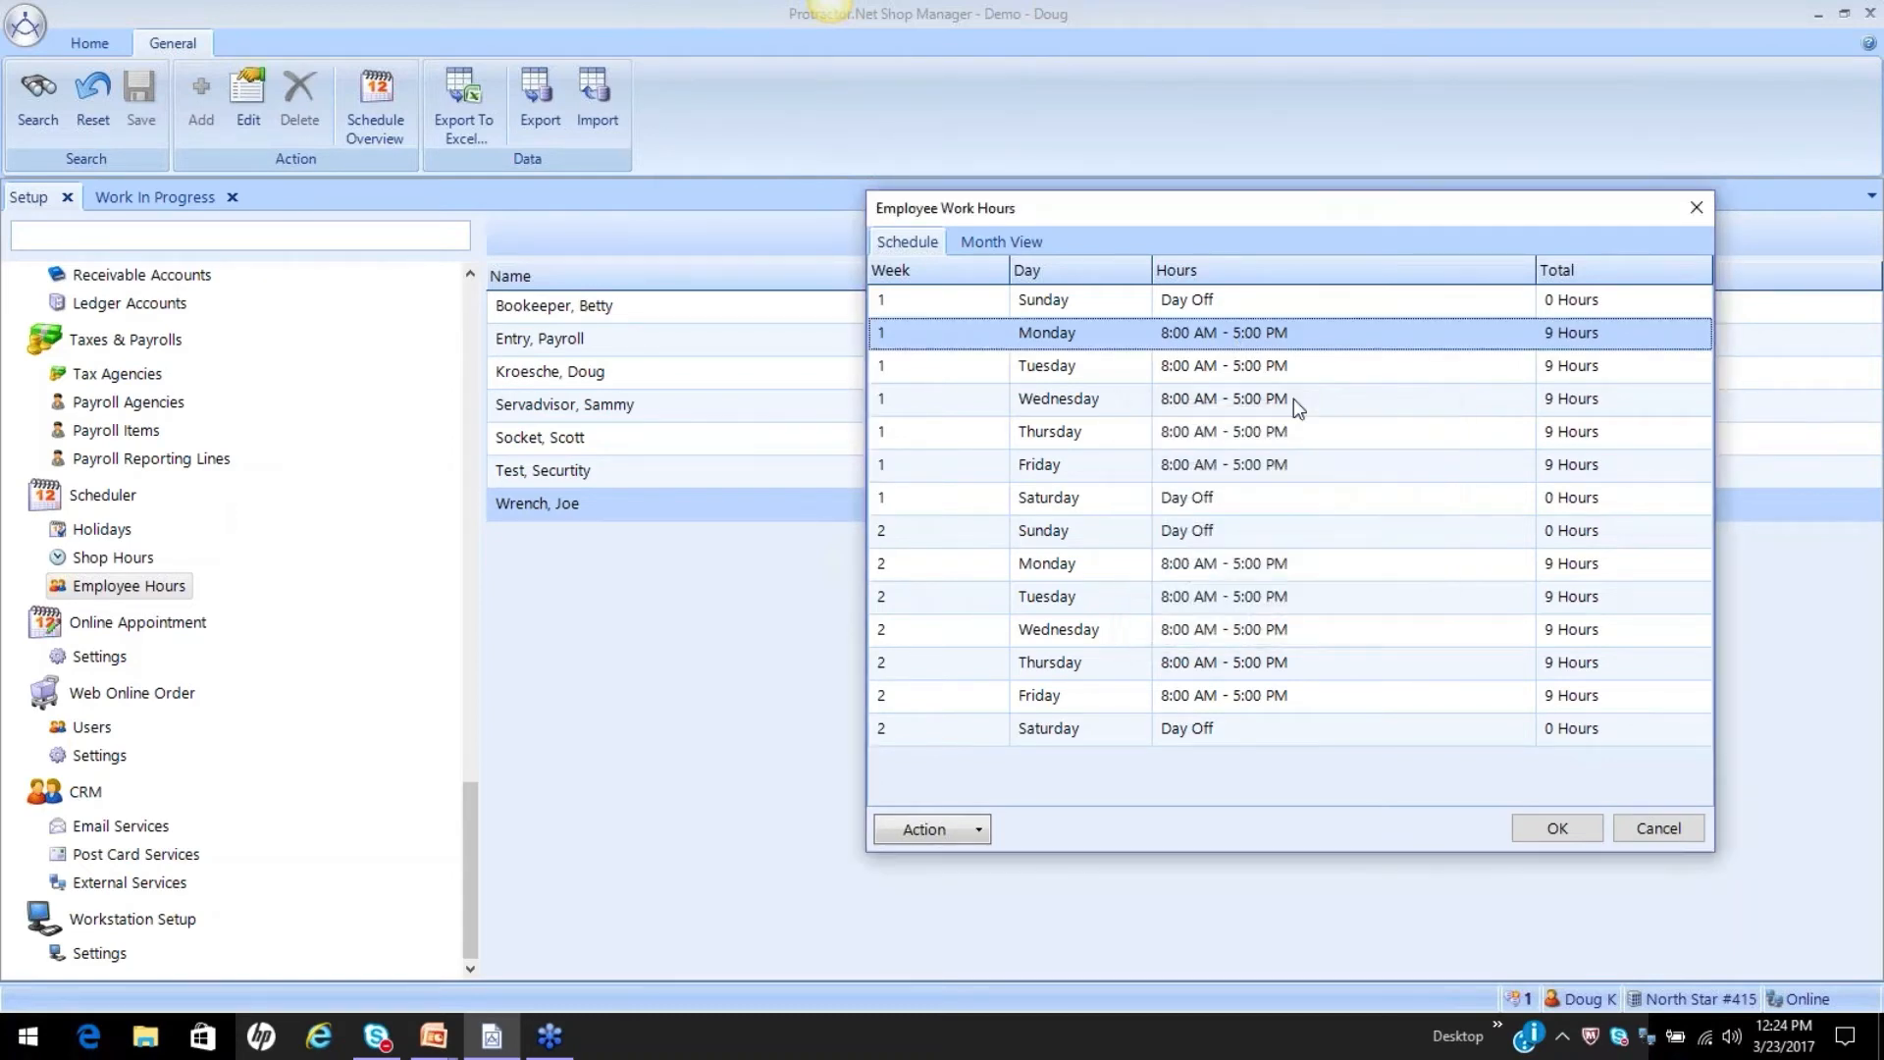
Copy the week 1 Monday hours, select Tuesday through Friday of that week, and close the schedule without saving.
{"action": "right_click", "coordinate": [1276, 334]}
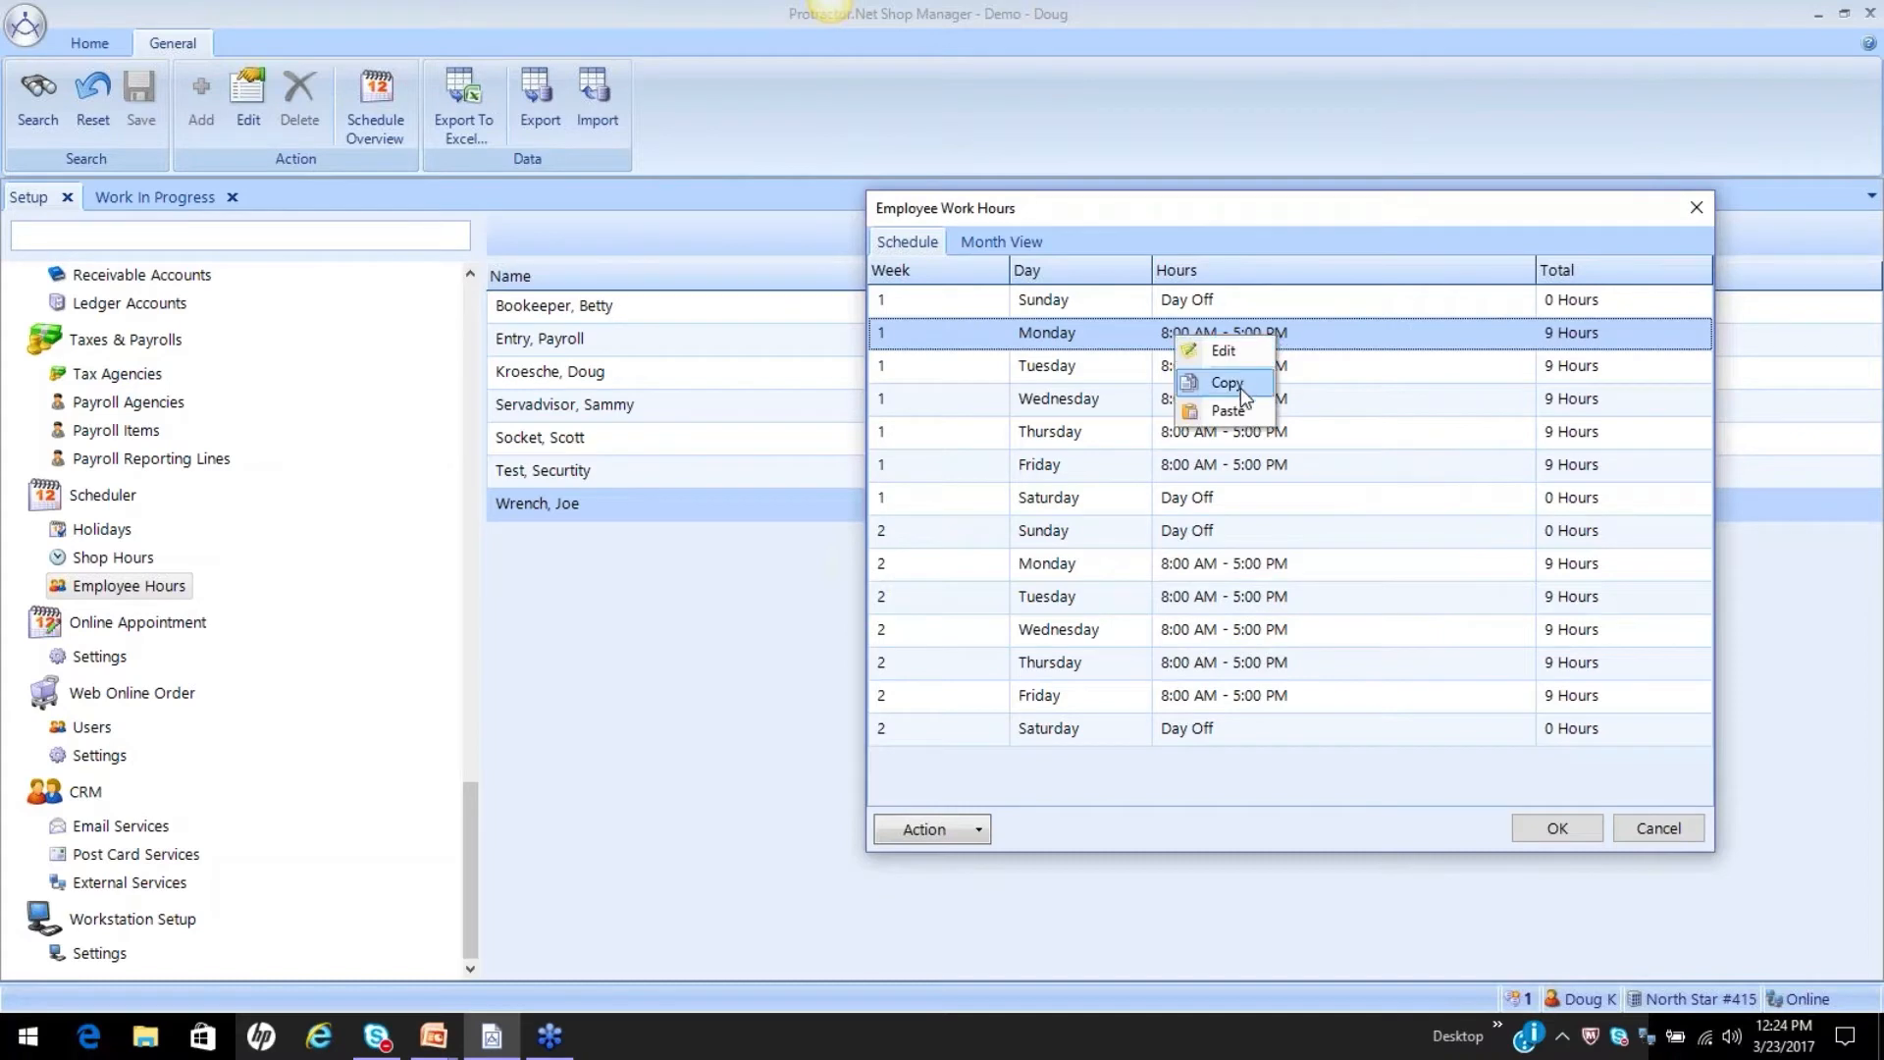
{"action": "left_click", "coordinate": [1240, 384]}
{"action": "left_click", "coordinate": [1263, 369]}
{"action": "left_click_drag", "start_coordinate": [1264, 369], "coordinate": [1285, 459]}
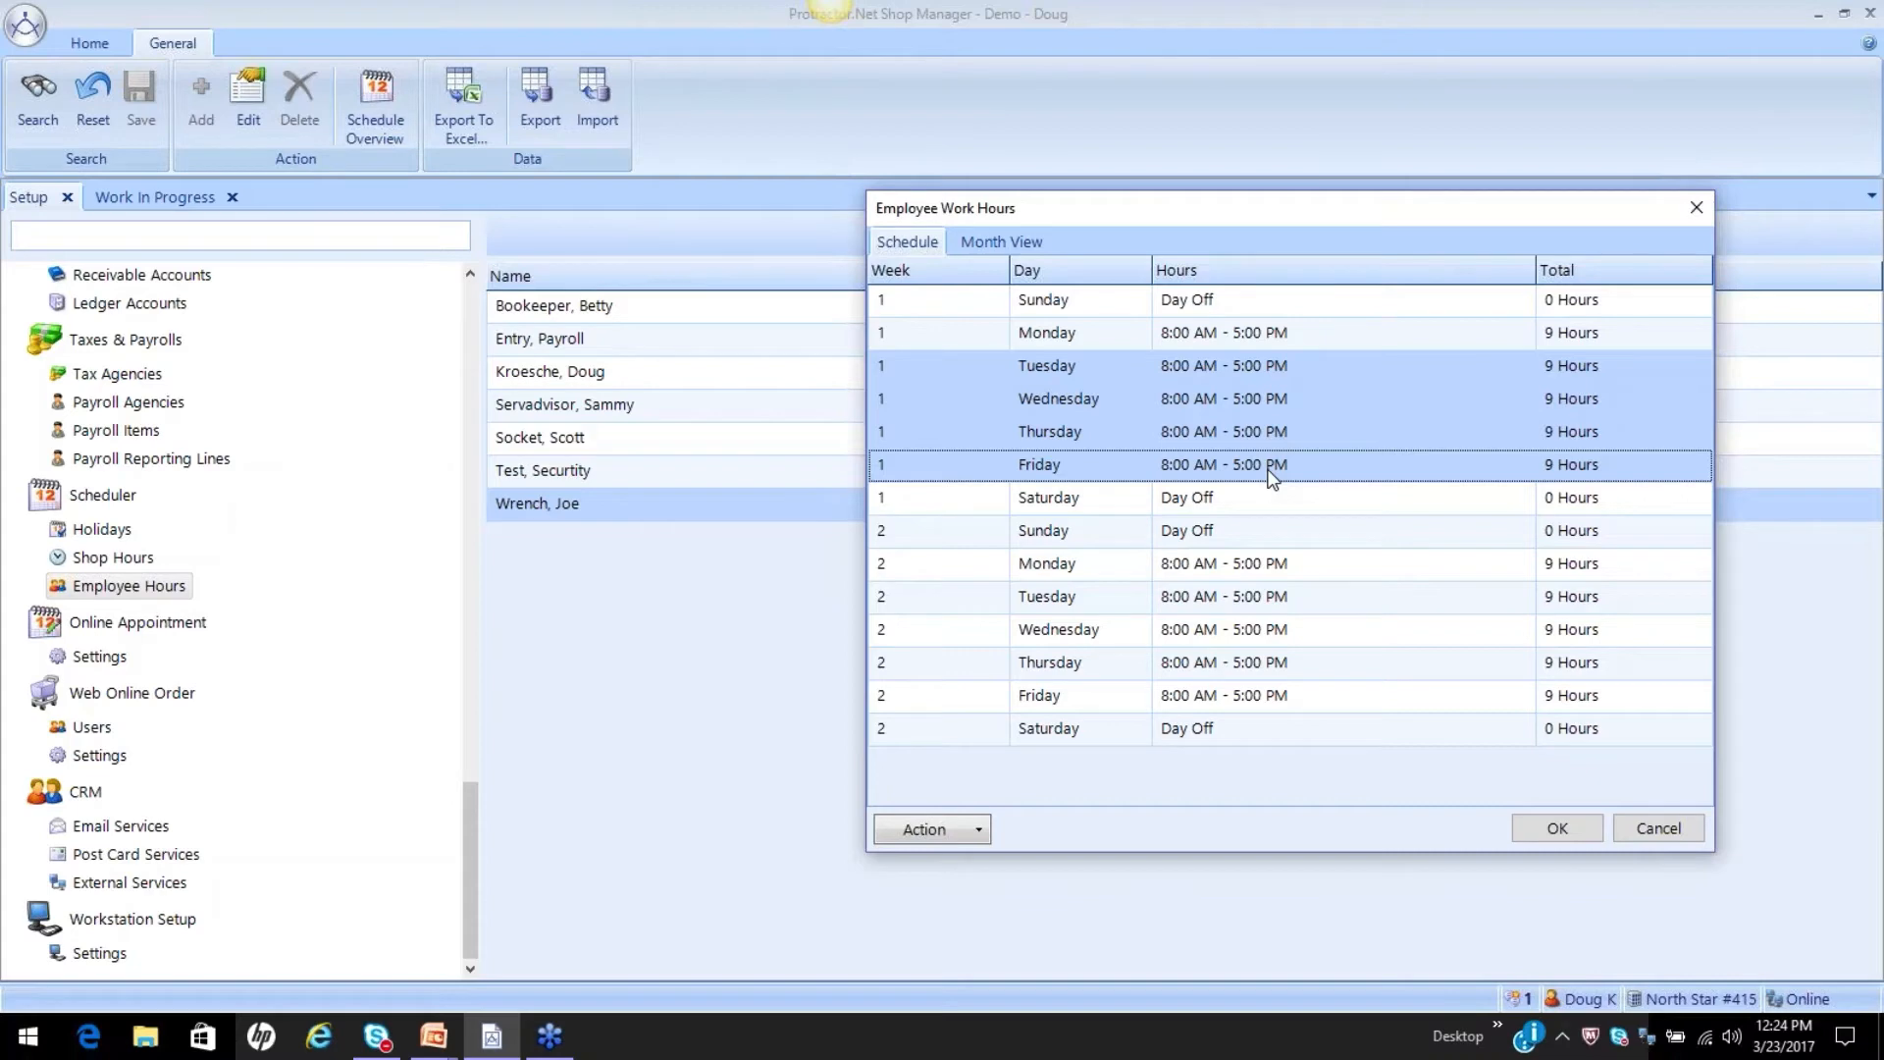
{"action": "left_click", "coordinate": [1648, 828]}
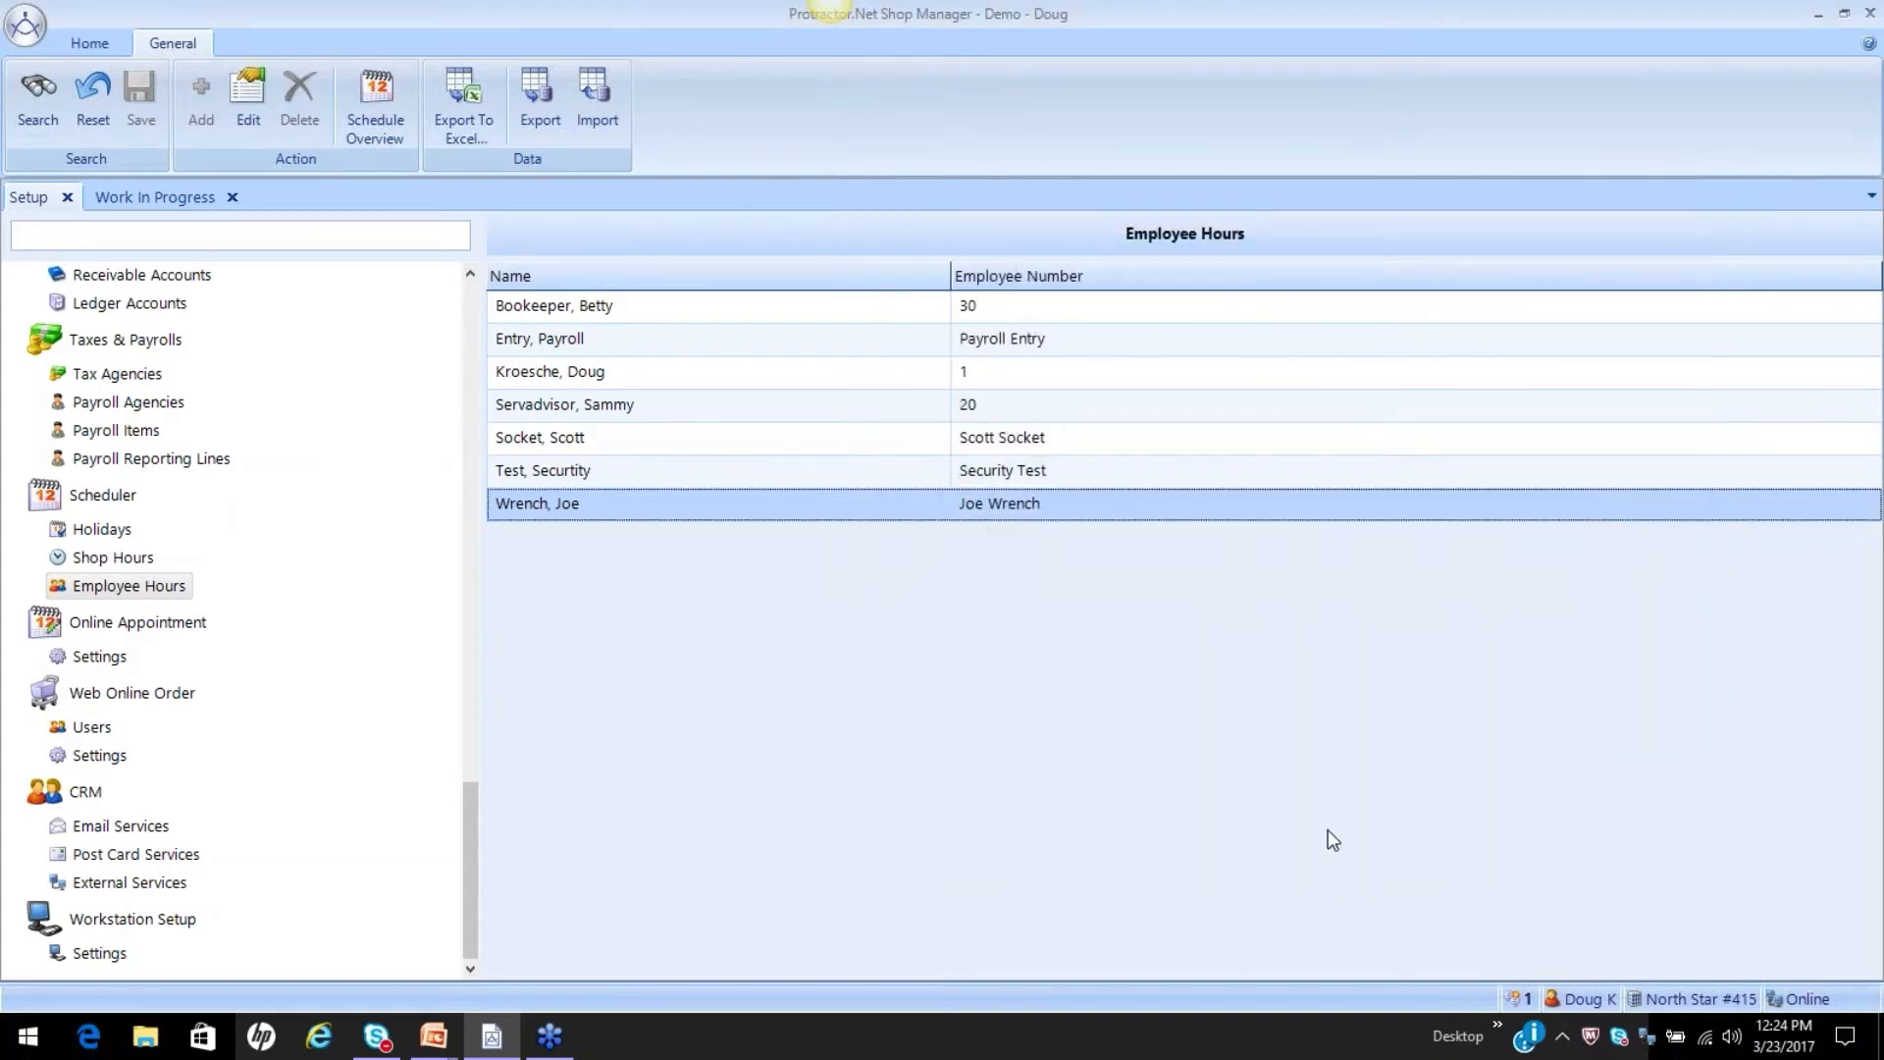
{"action": "key", "text": "alt+Tab"}
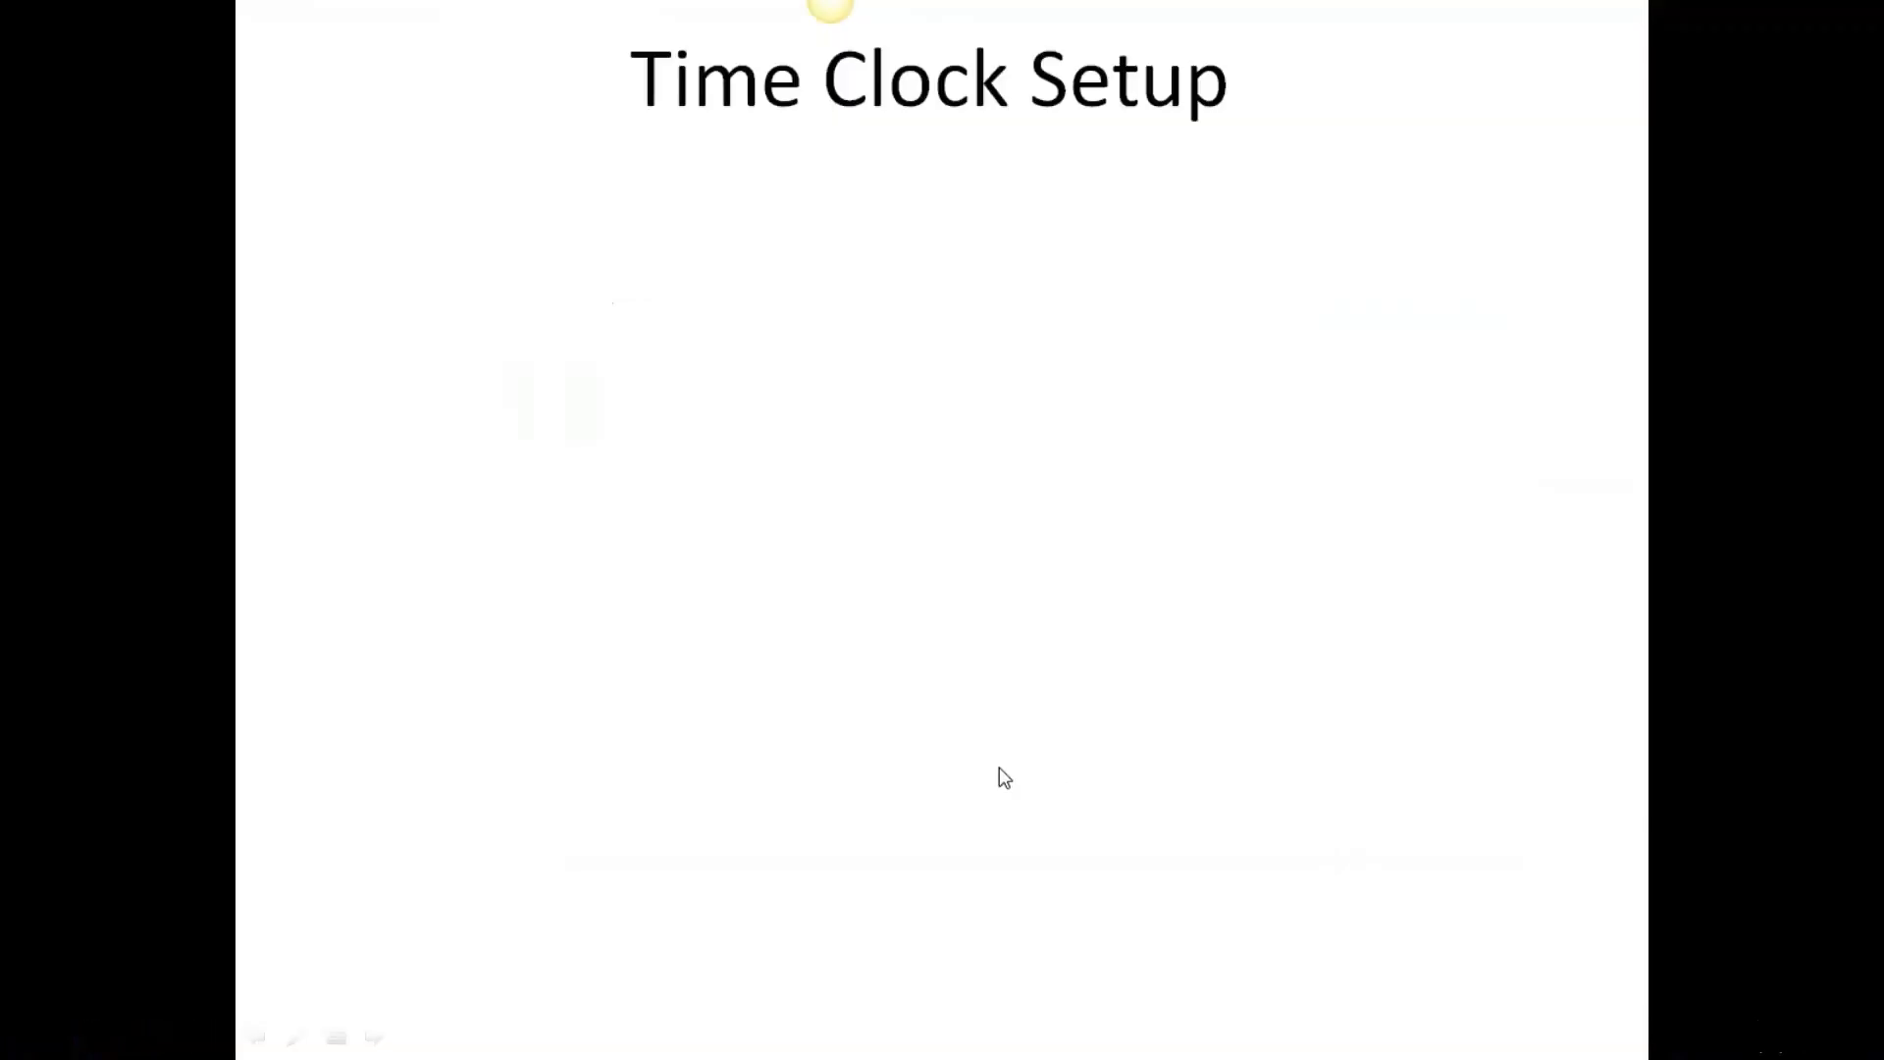
{"action": "left_click", "coordinate": [830, 443]}
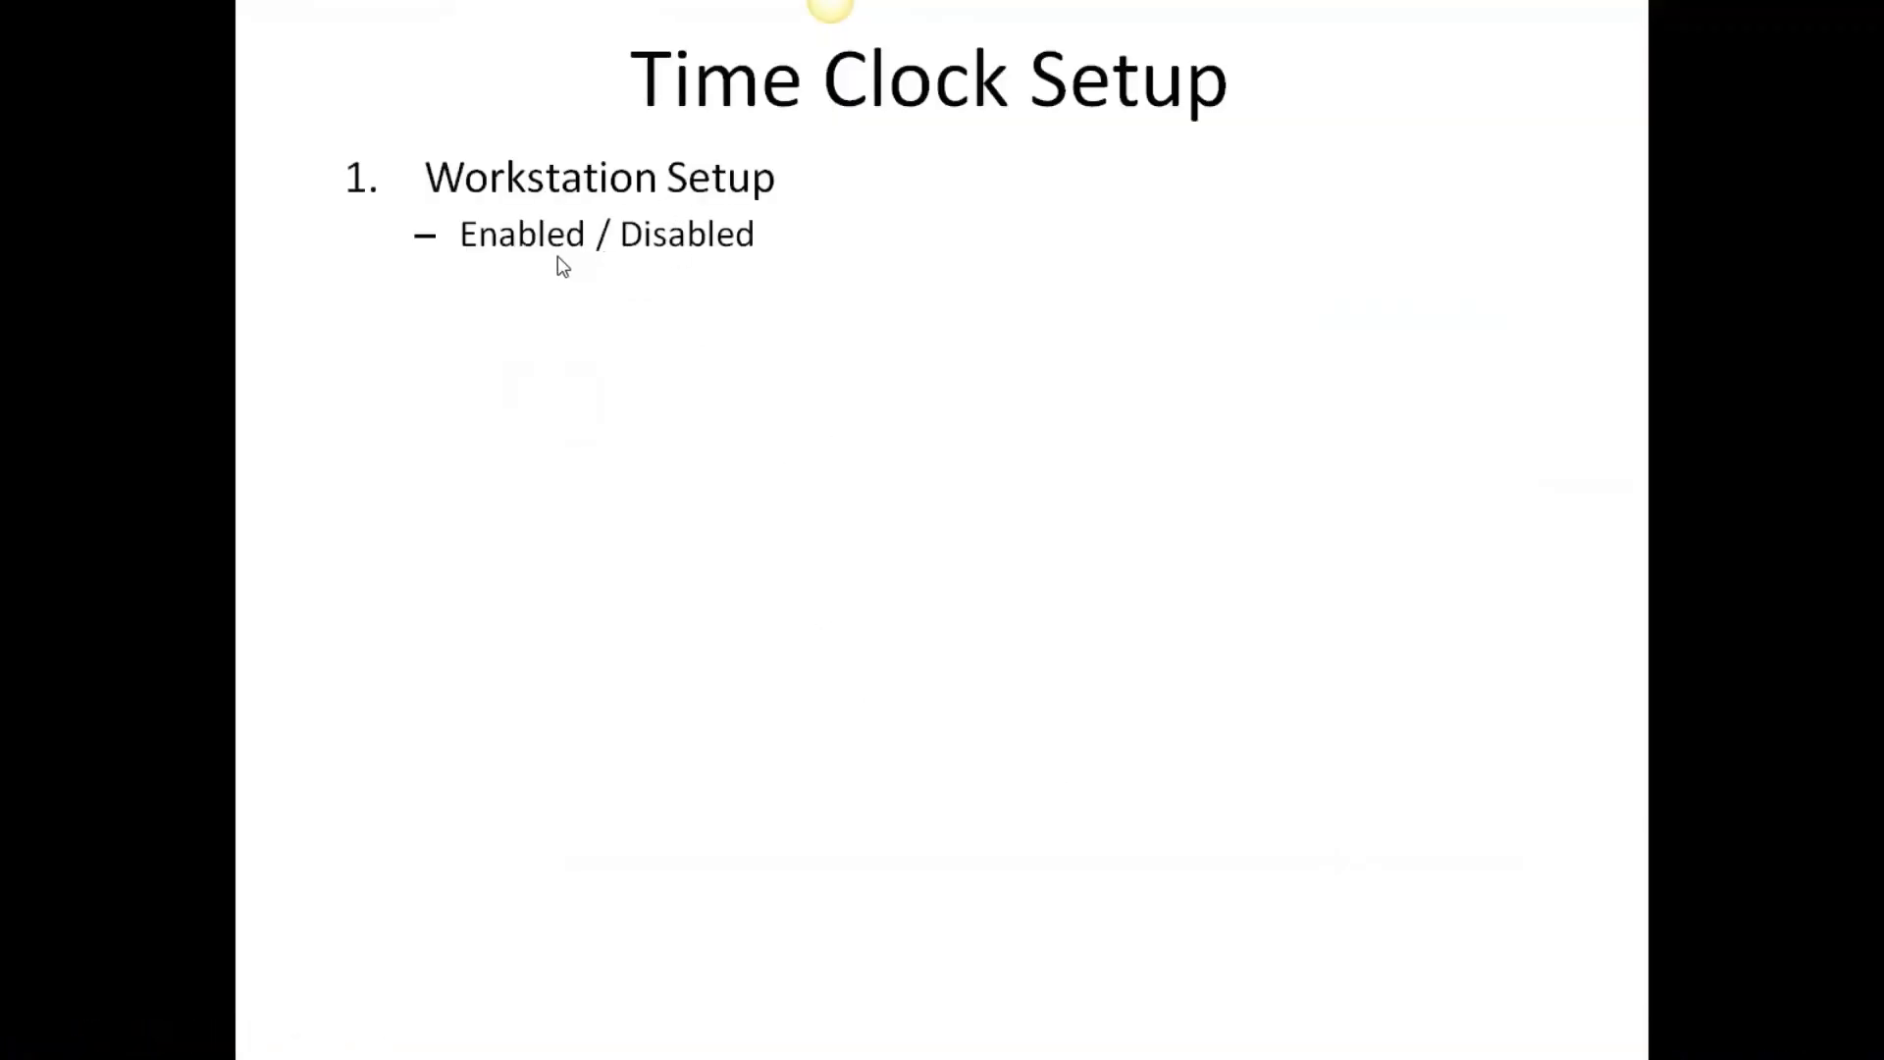
{"action": "left_click", "coordinate": [695, 204]}
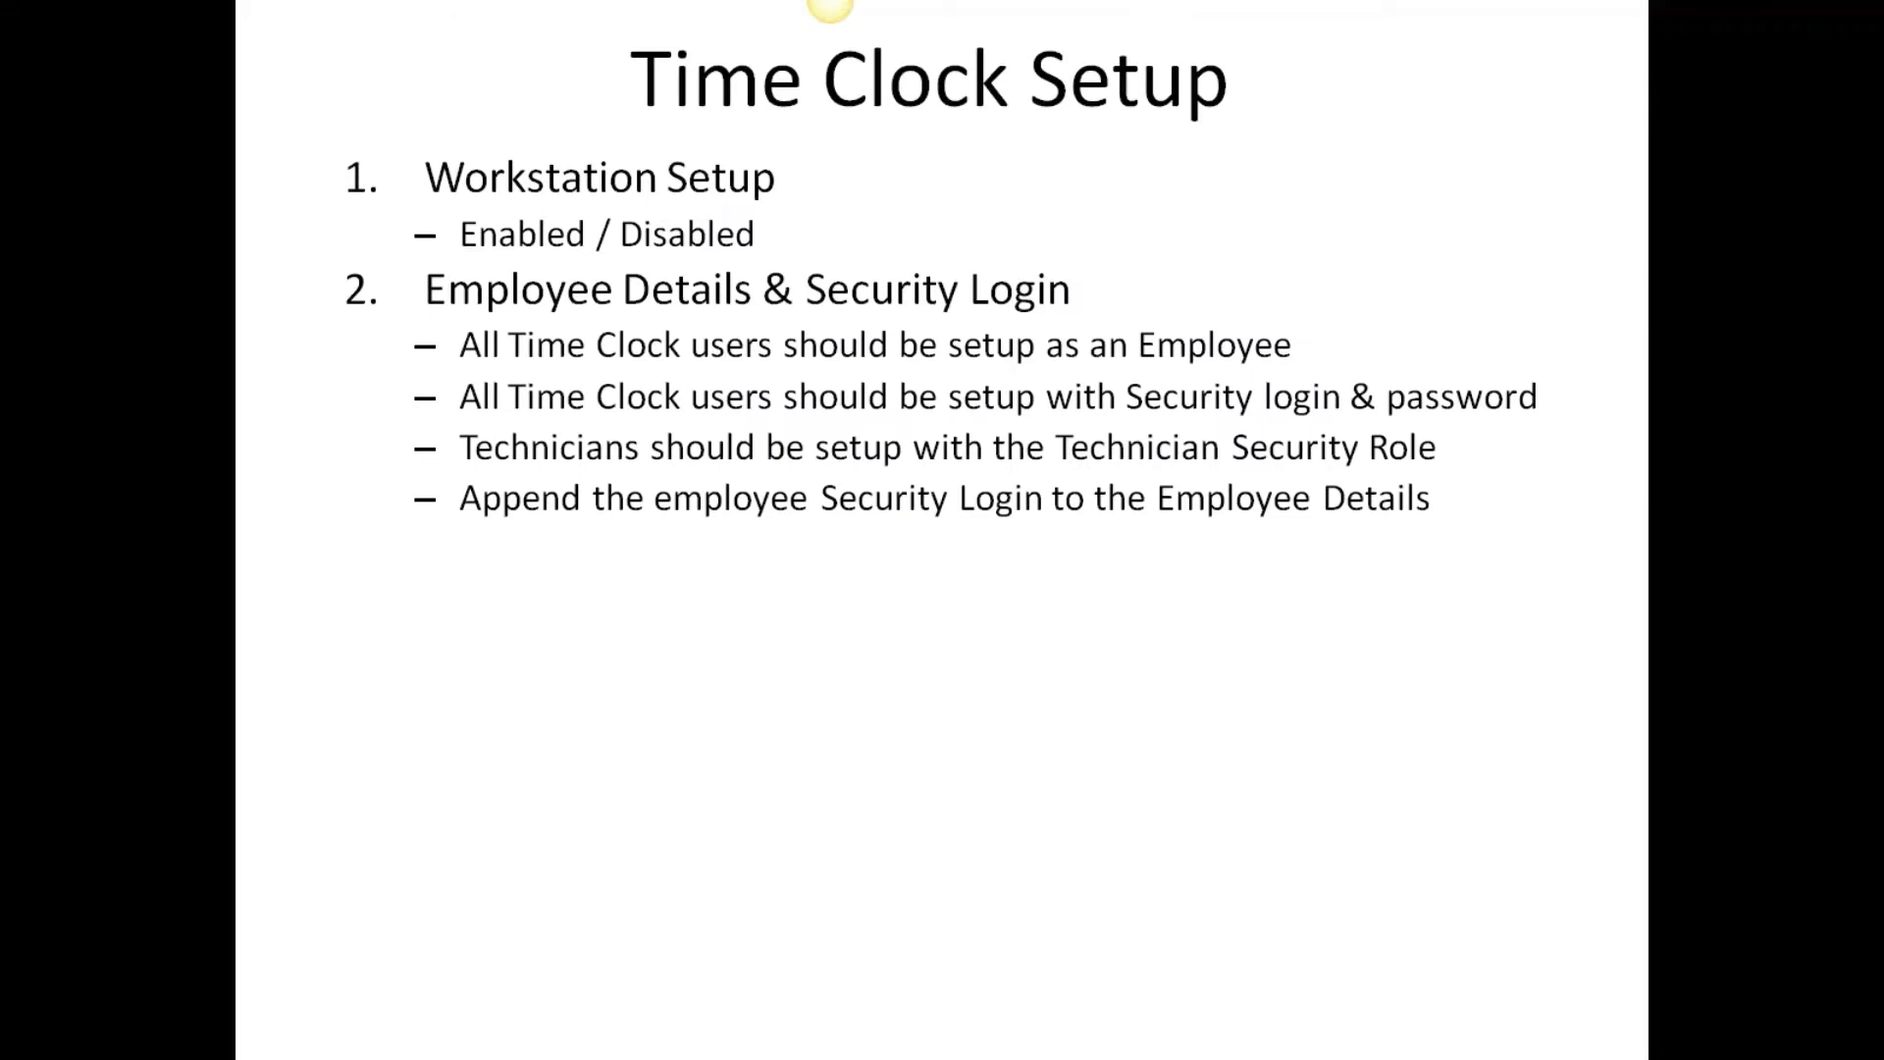
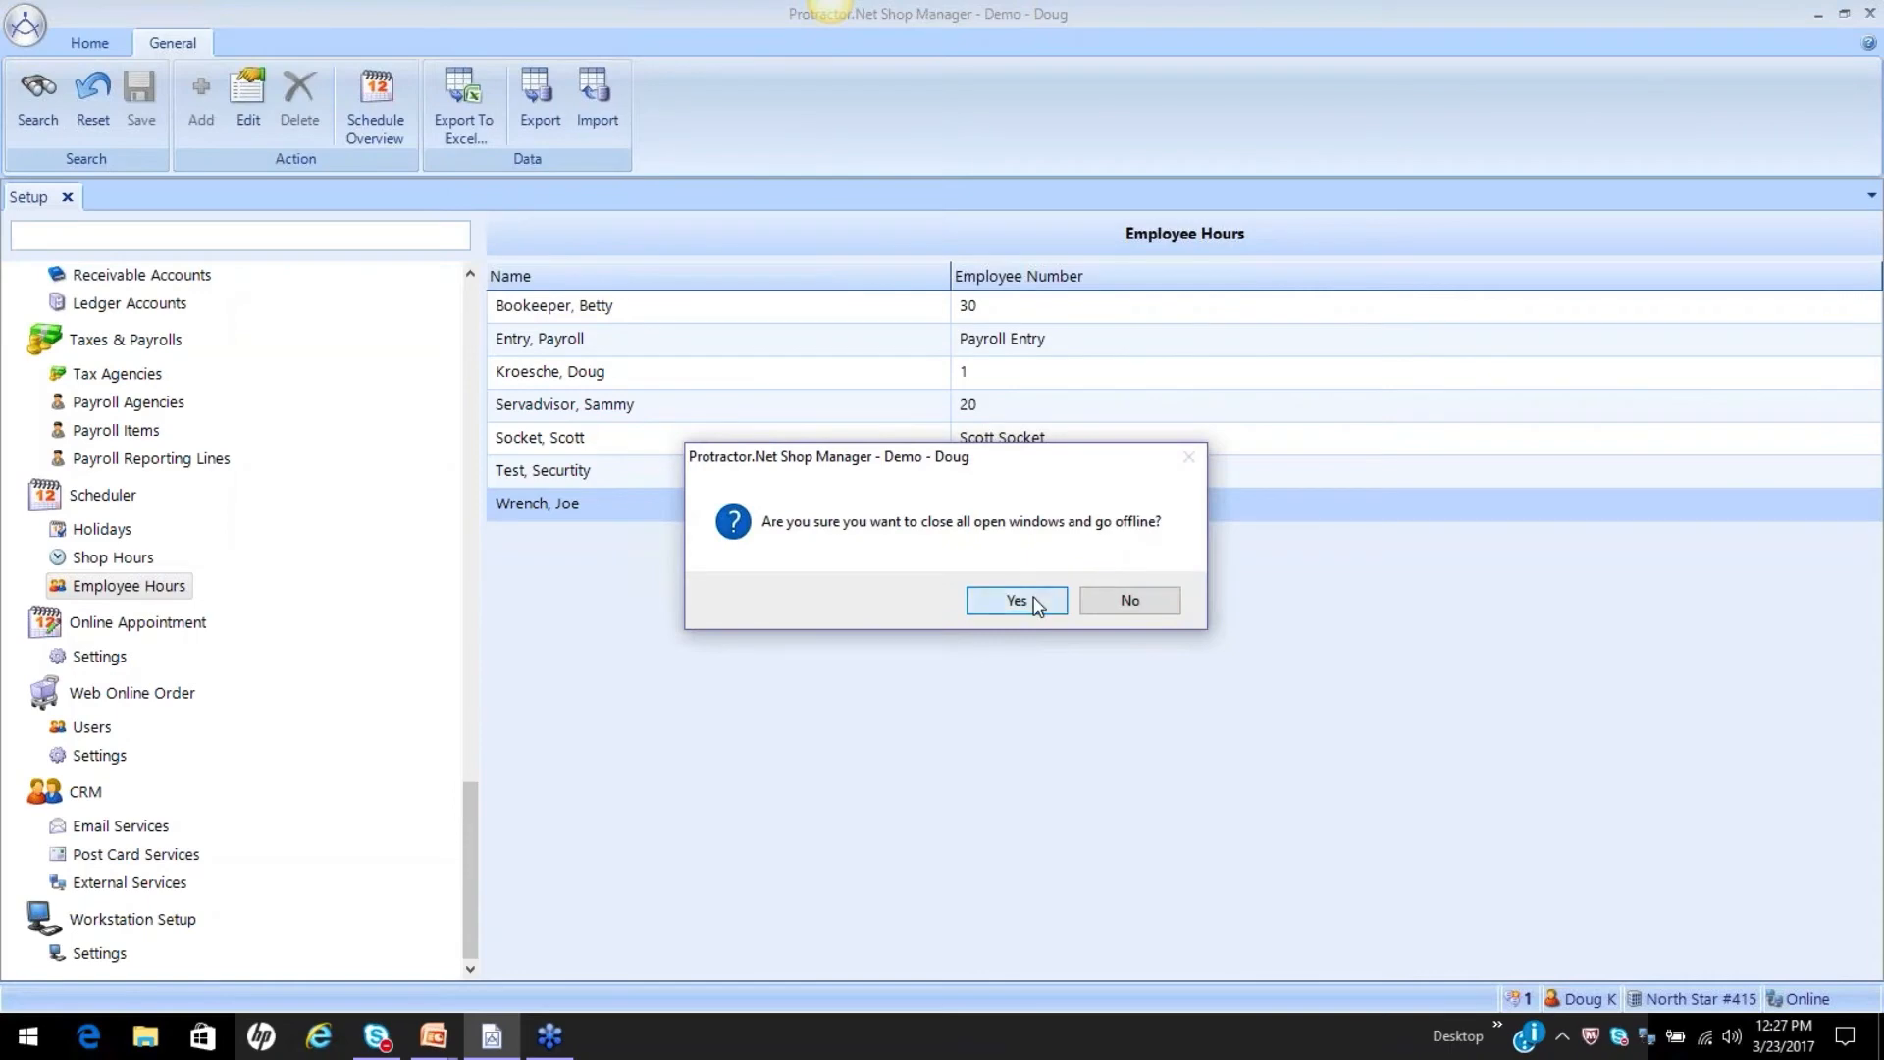
Go offline, closing all open windows, and log back on as the technician with the account password.
{"action": "left_click", "coordinate": [1016, 599]}
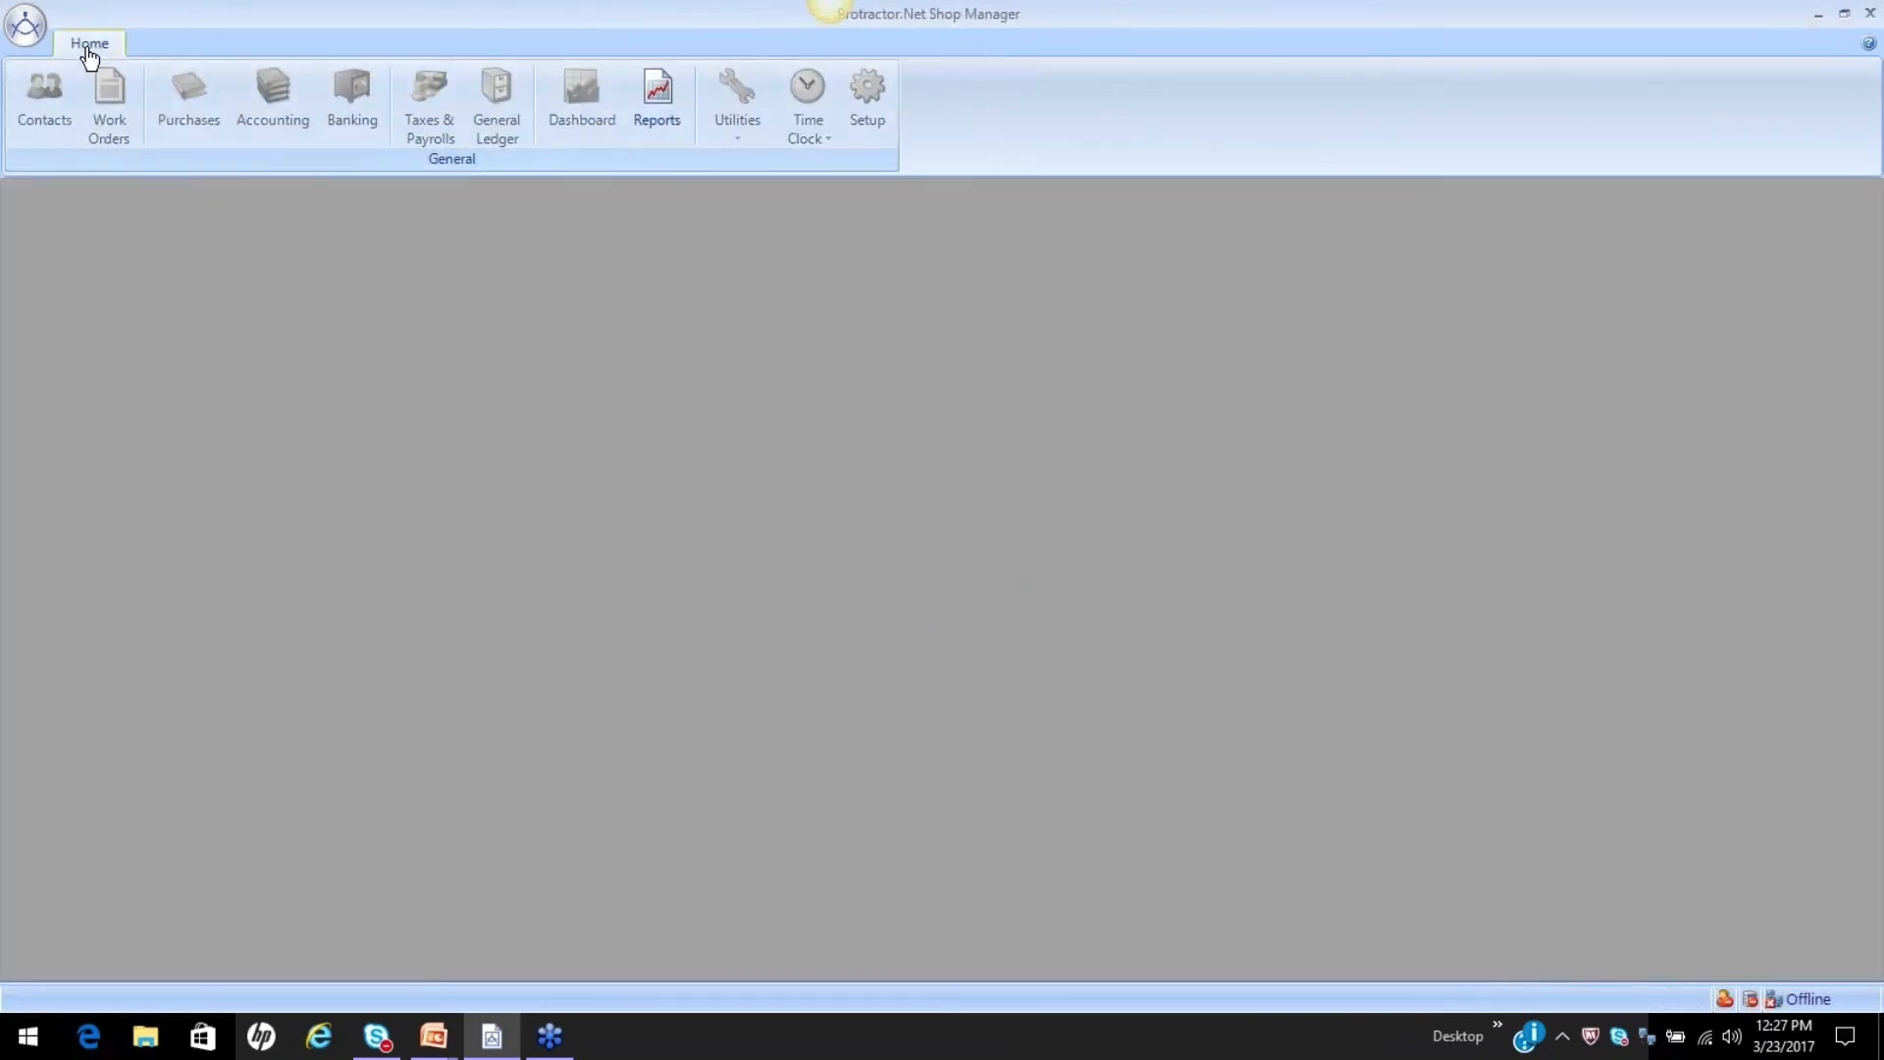
{"action": "left_click", "coordinate": [25, 25]}
{"action": "left_click", "coordinate": [83, 187]}
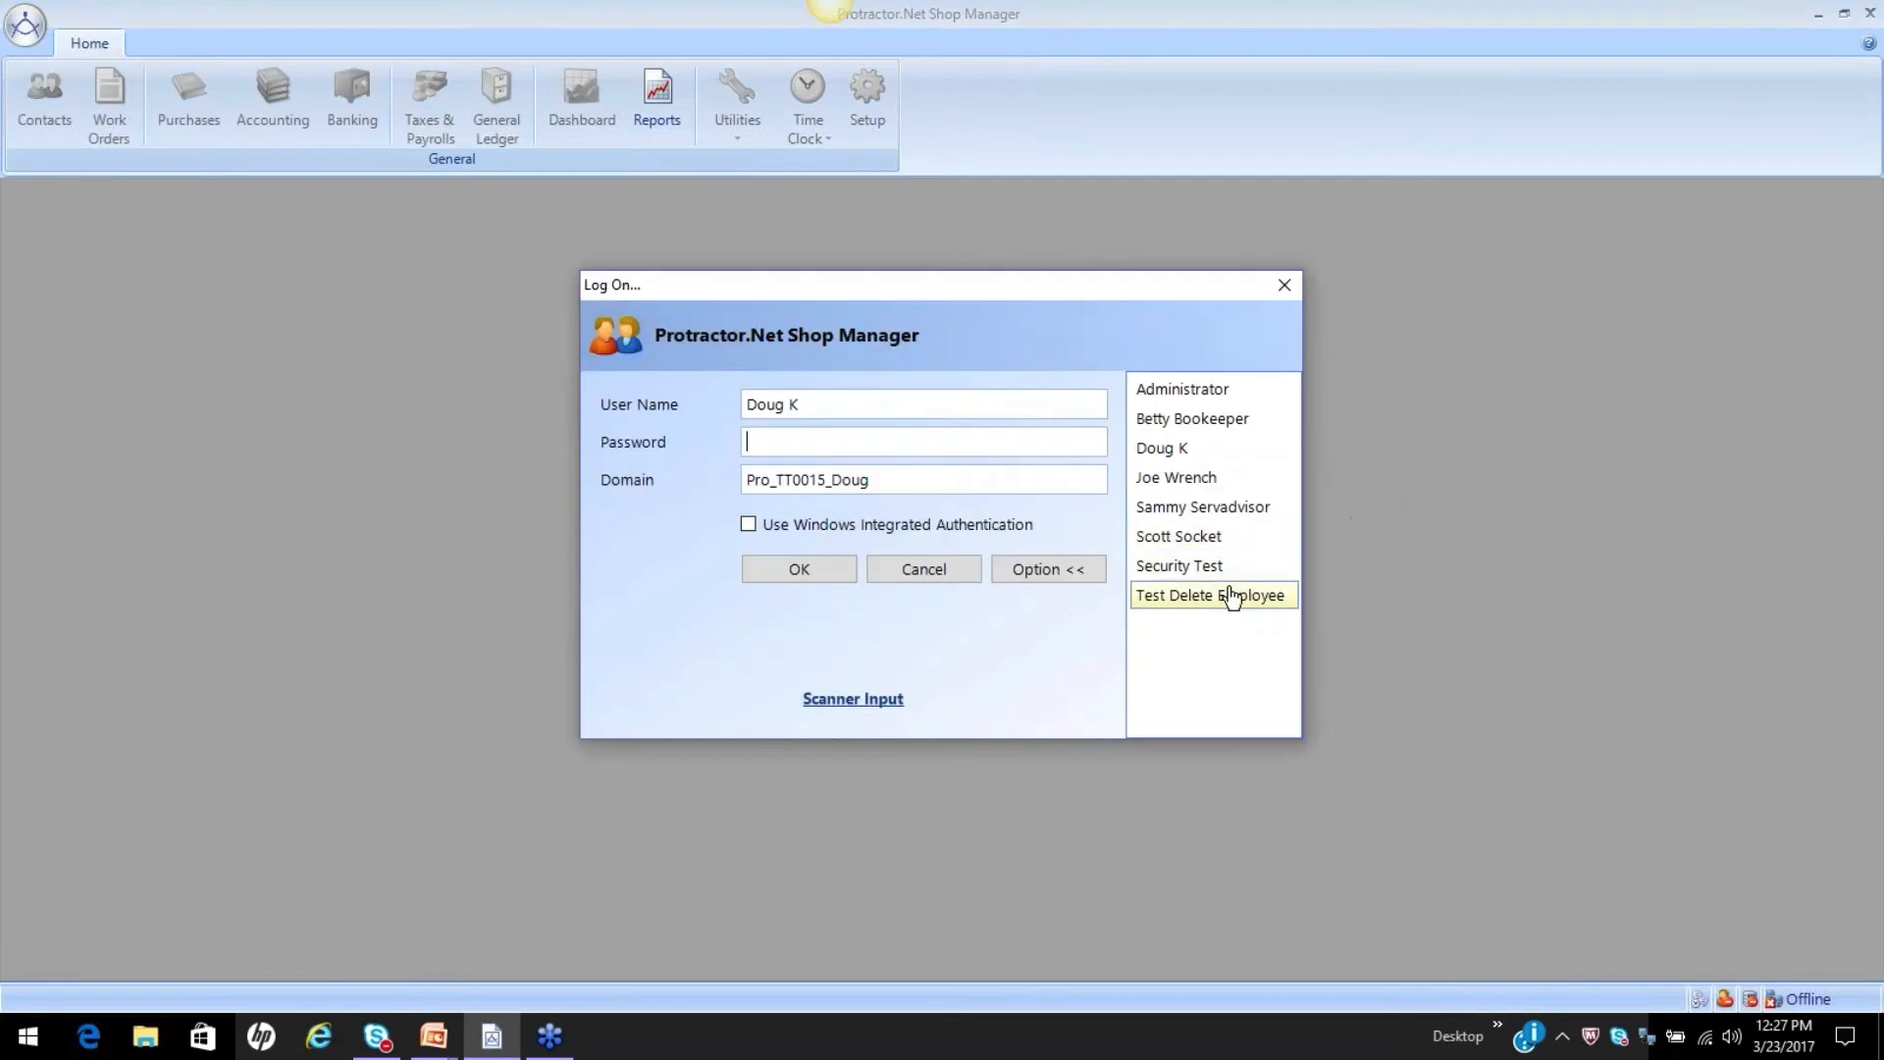
{"action": "left_click", "coordinate": [1173, 484]}
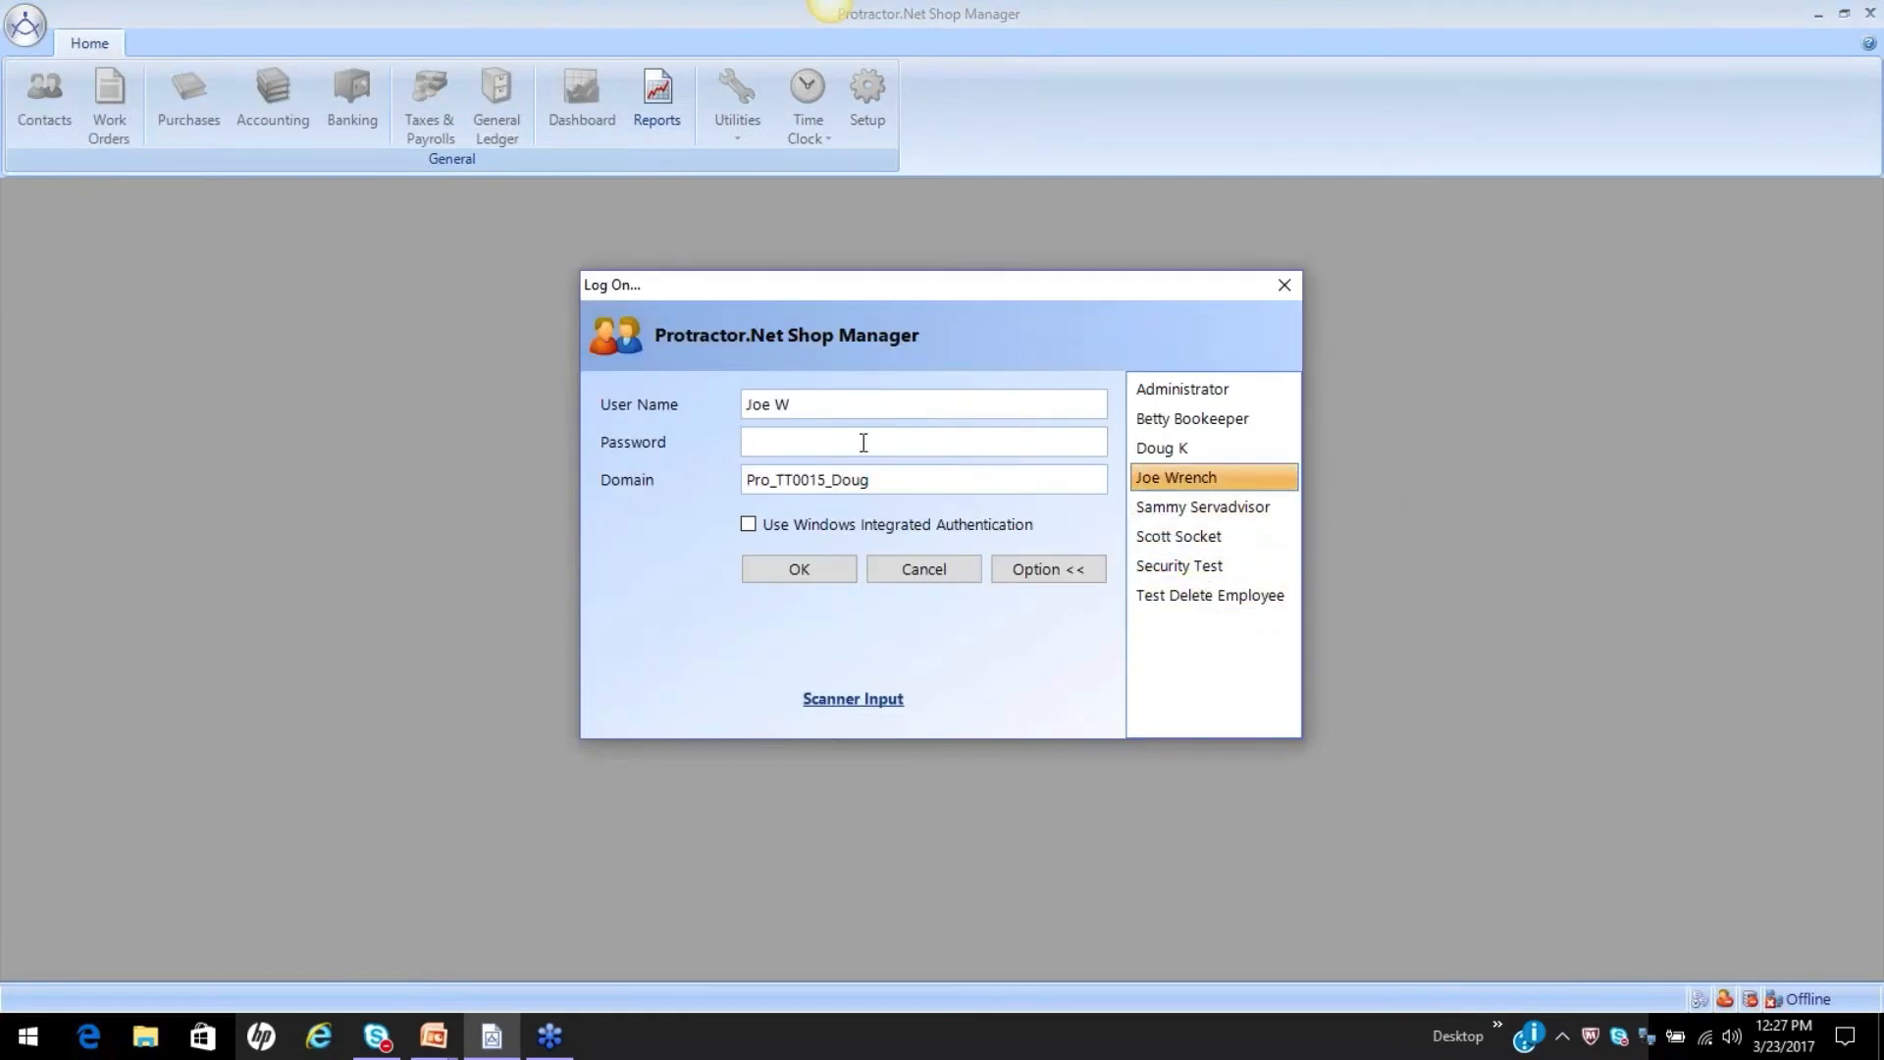
{"action": "type", "text": "••"}
{"action": "left_click", "coordinate": [766, 568]}
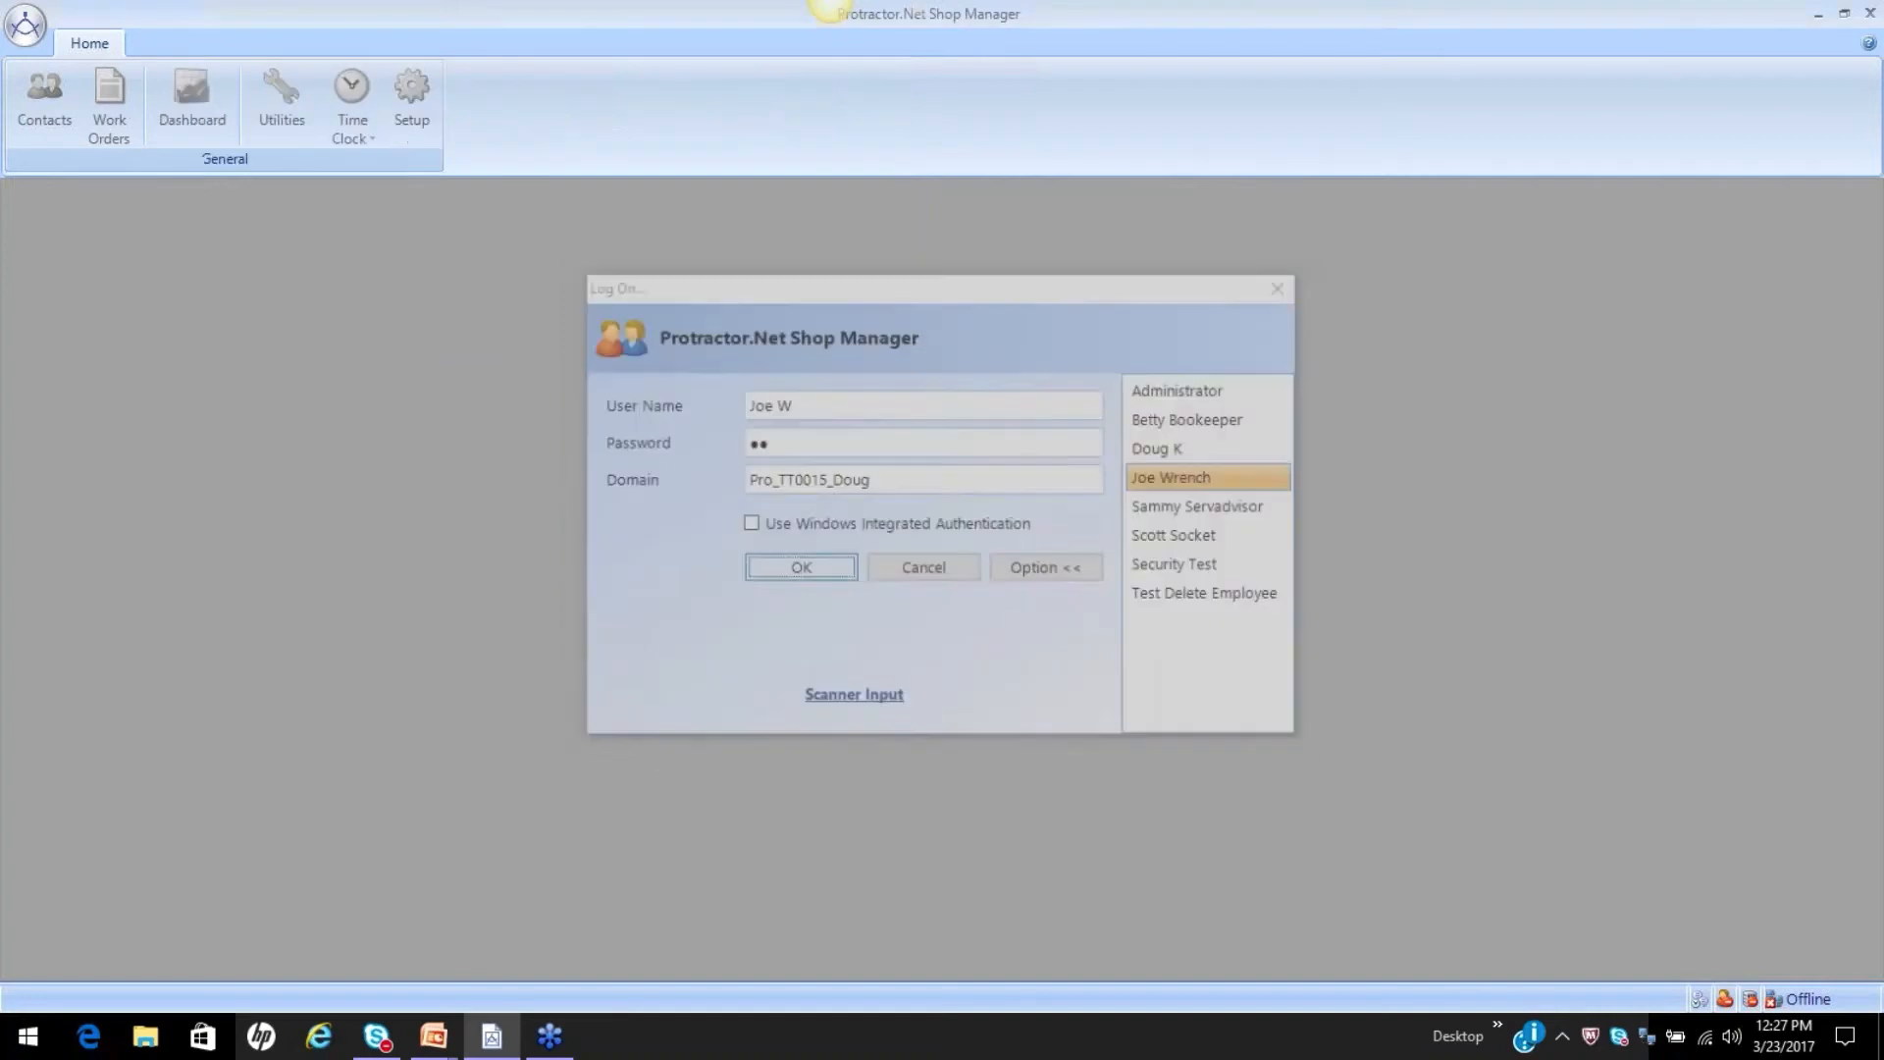
{"action": "left_click", "coordinate": [1222, 649]}
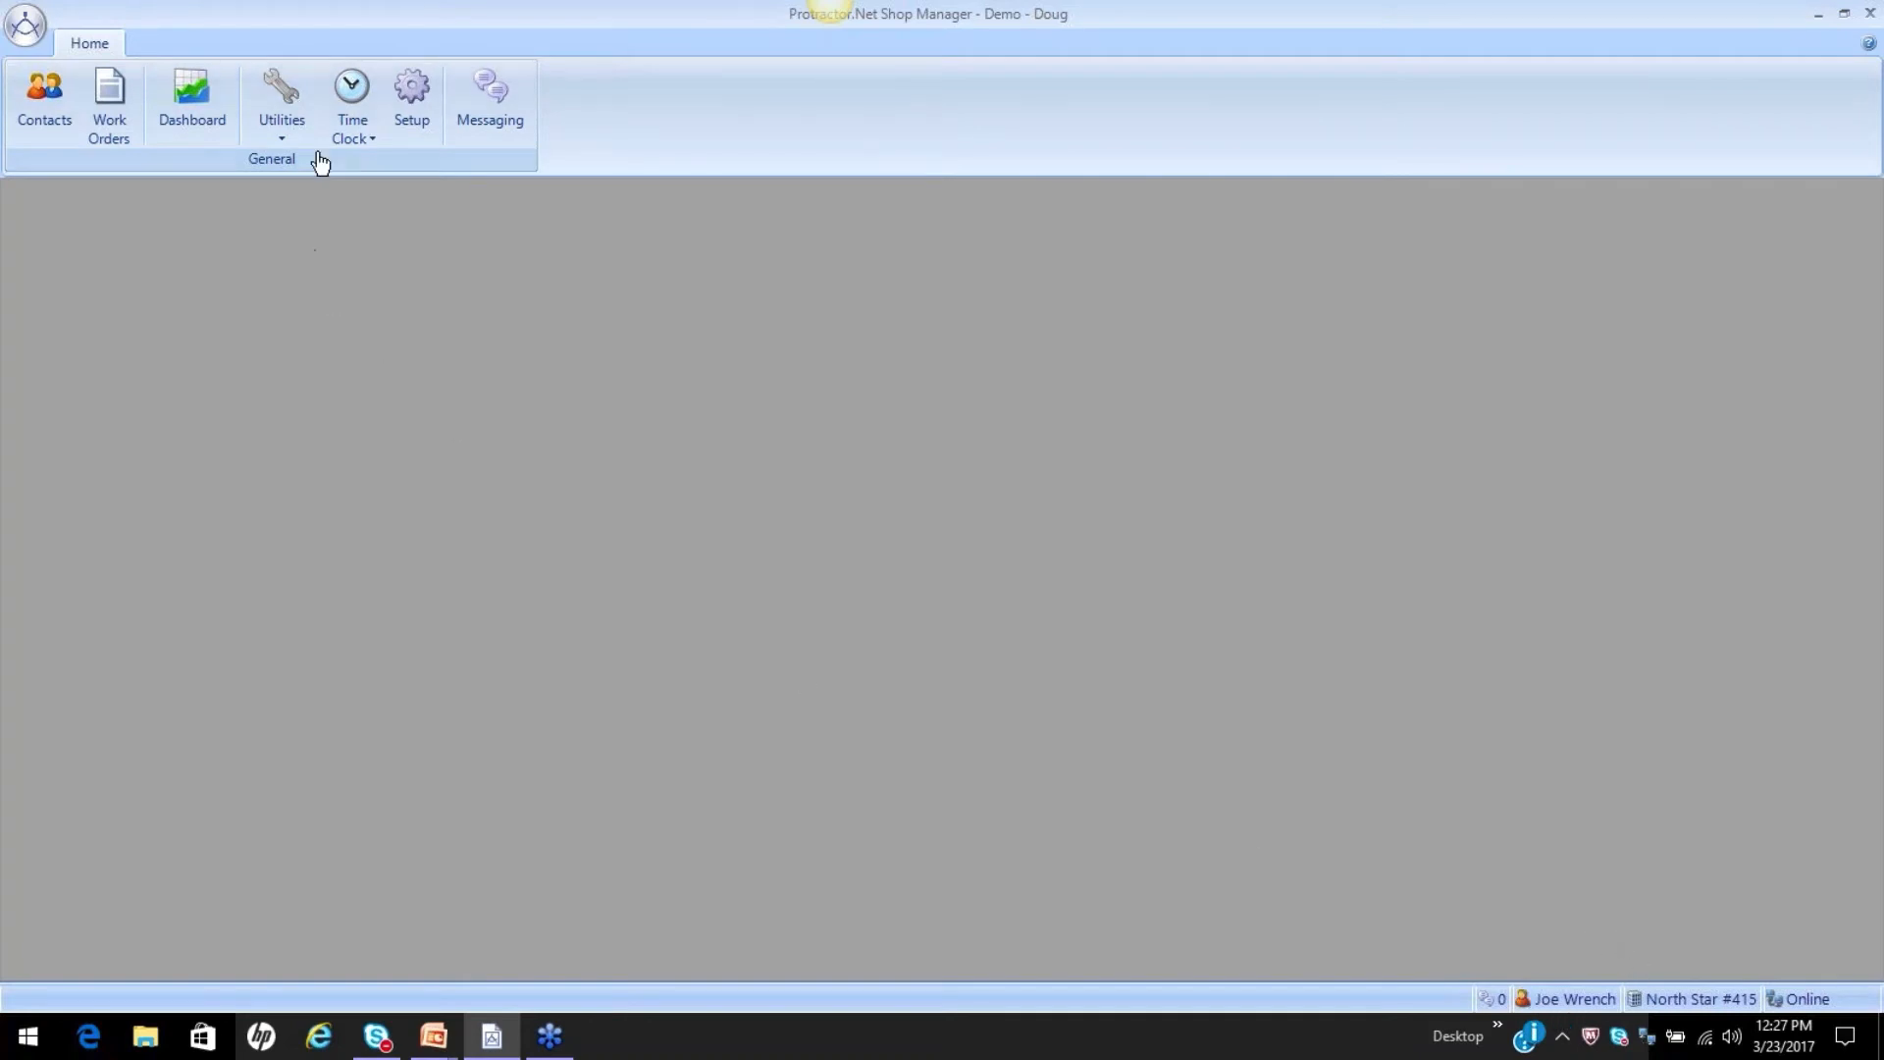
View the Time Clock log-on window, close it without logging on, and open the technician's work orders in progress.
{"action": "left_click", "coordinate": [352, 90]}
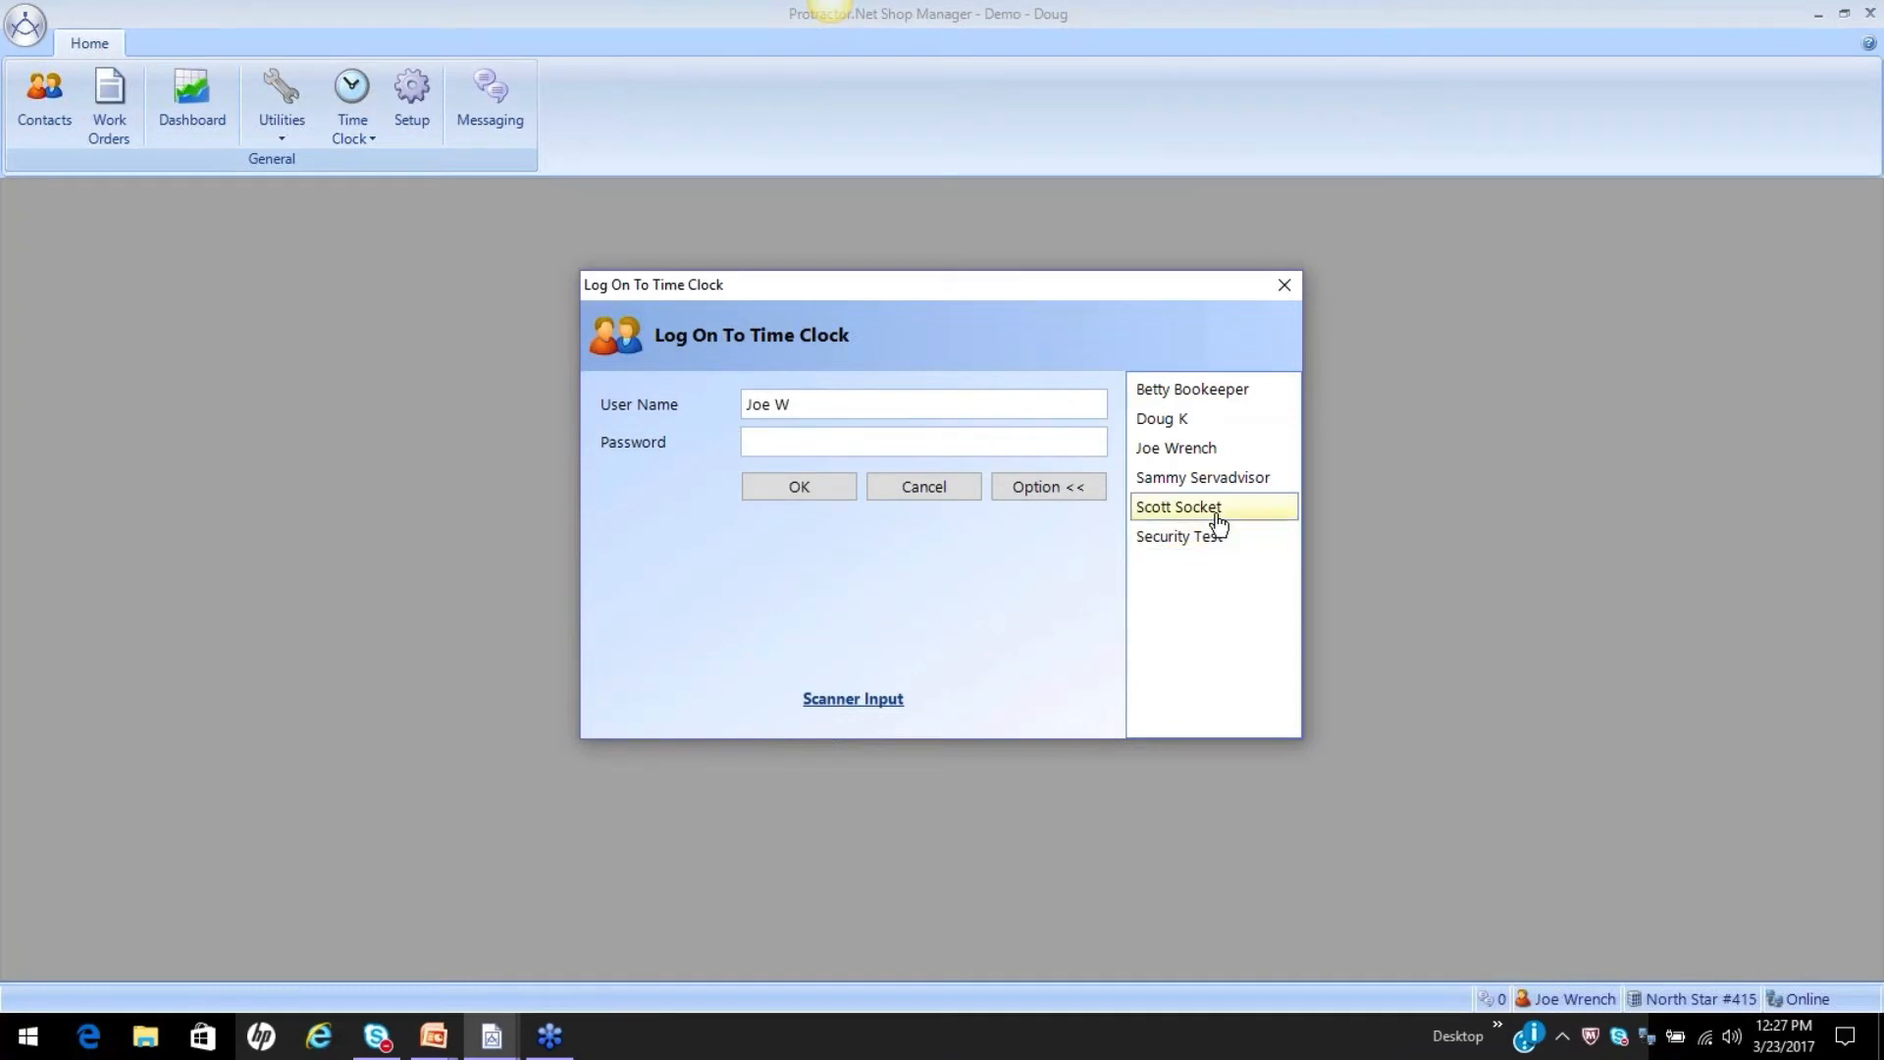
{"action": "left_click", "coordinate": [1284, 285]}
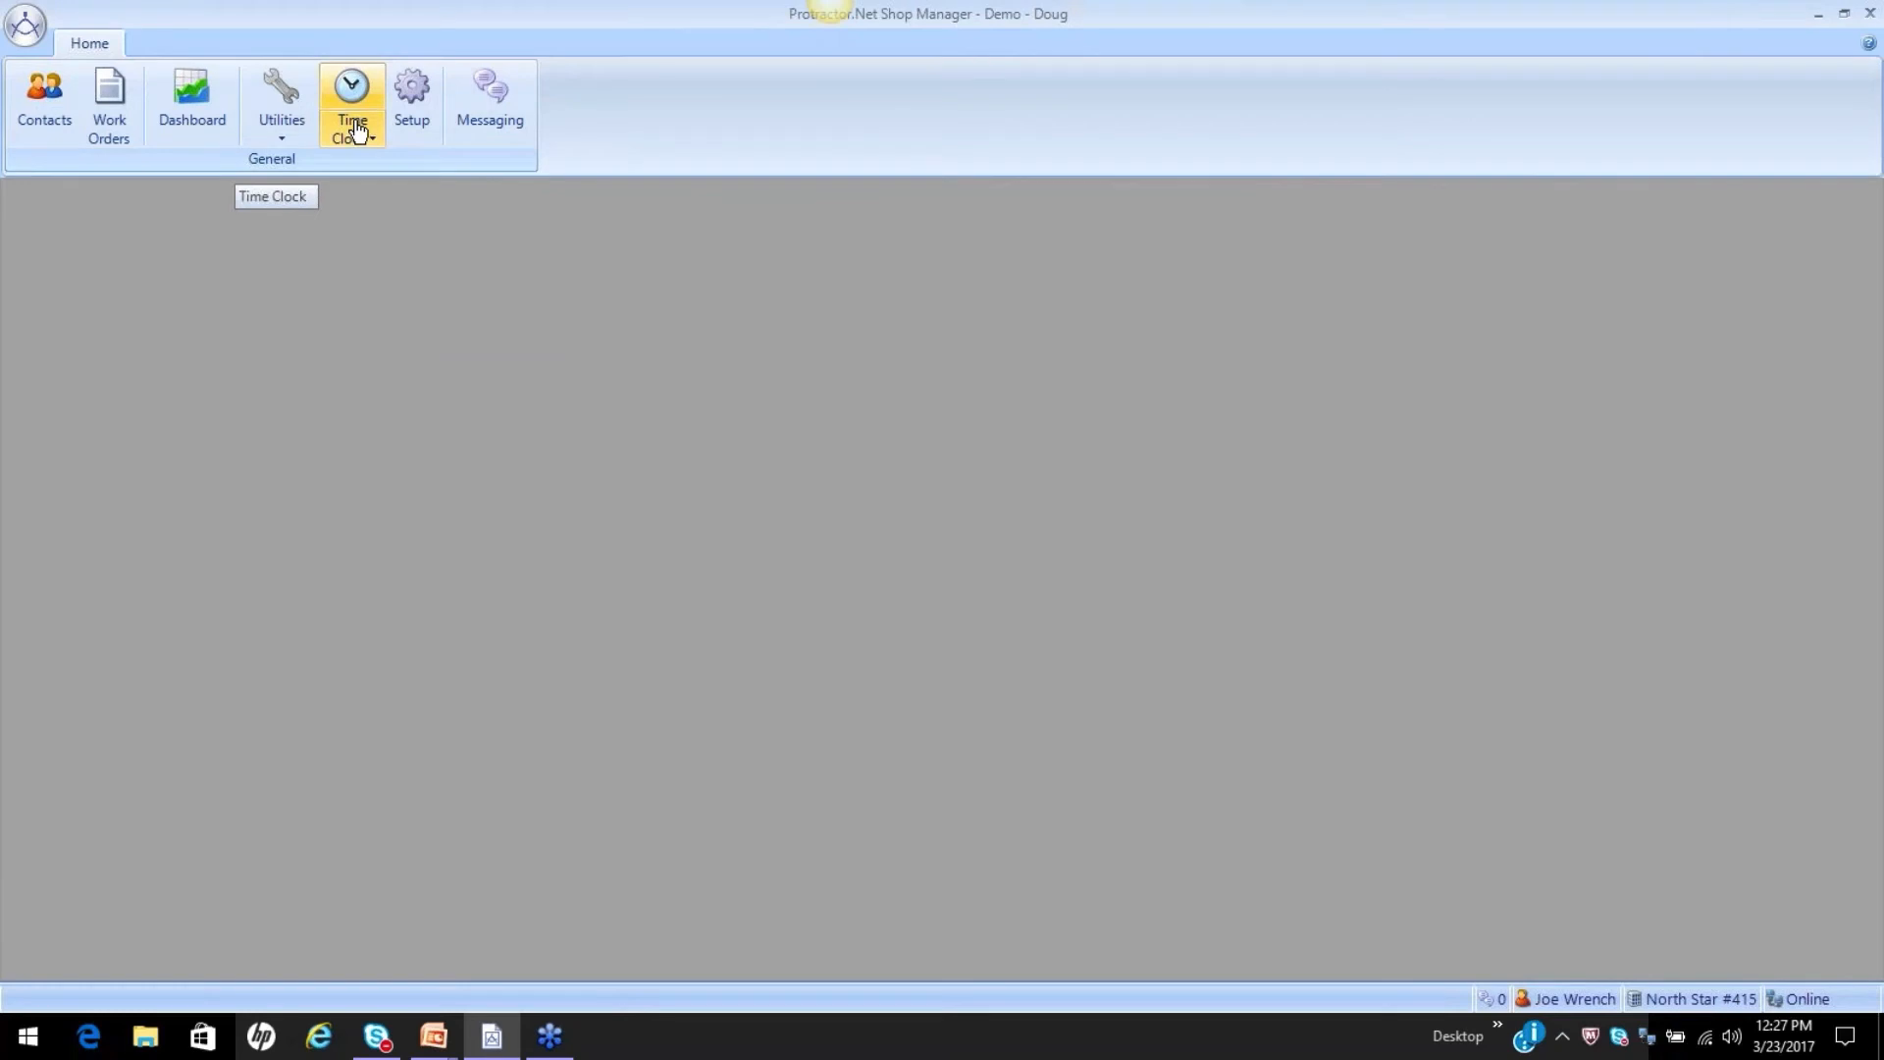
{"action": "left_click", "coordinate": [110, 102]}
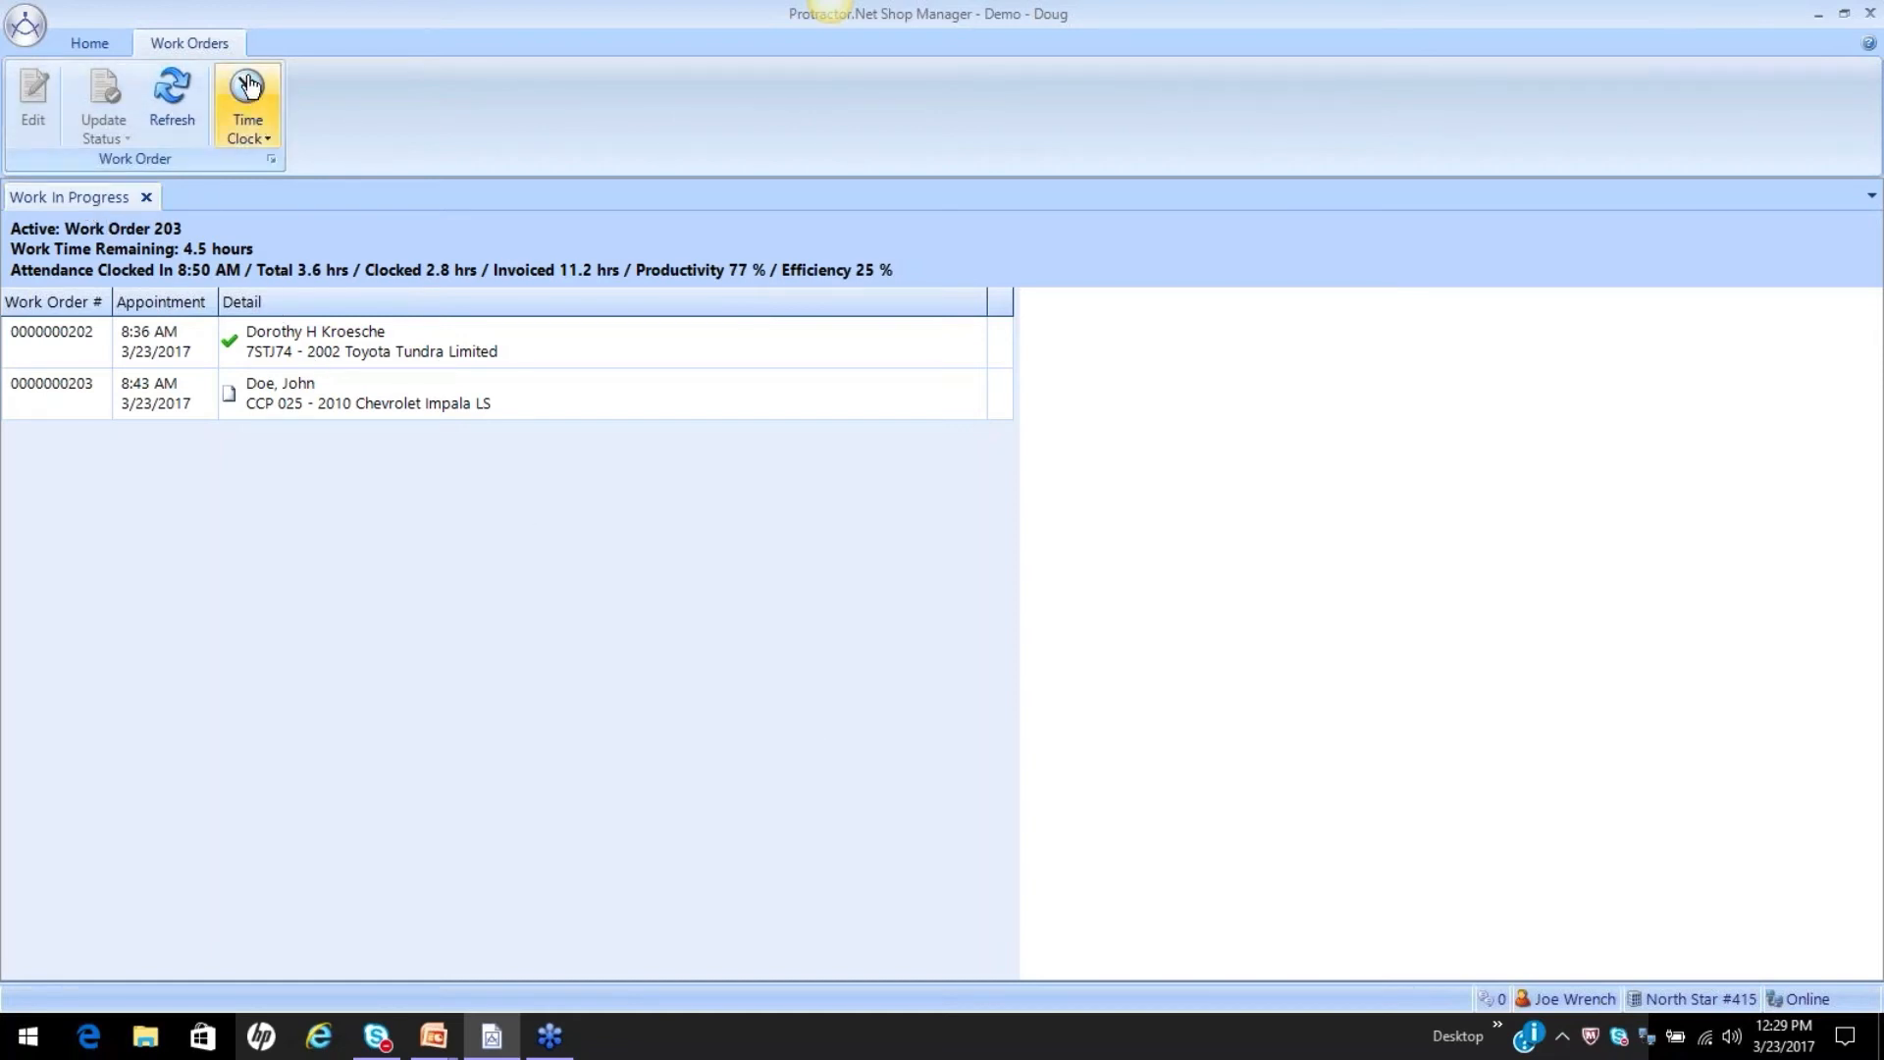
Clock the technician onto the L - Lunch Hour event without marking the active work order as completed.
{"action": "left_click", "coordinate": [90, 46]}
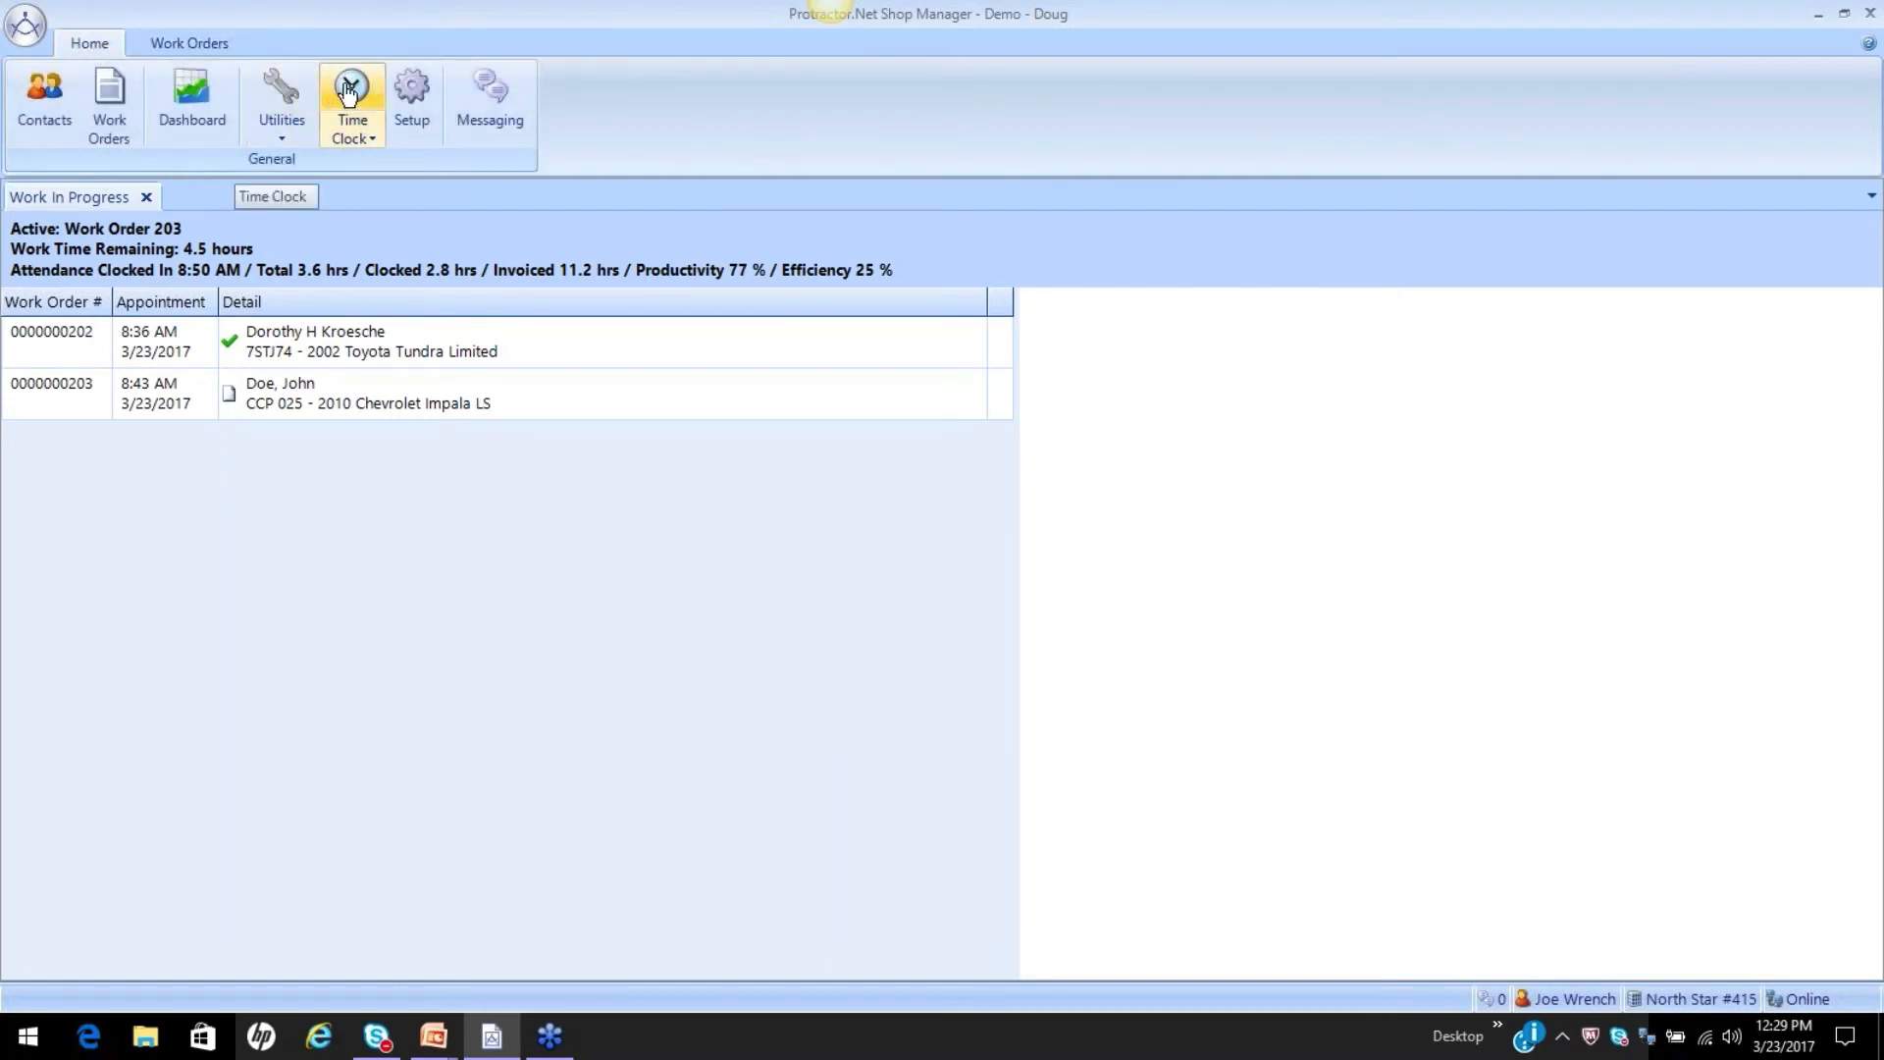
{"action": "left_click", "coordinate": [201, 46]}
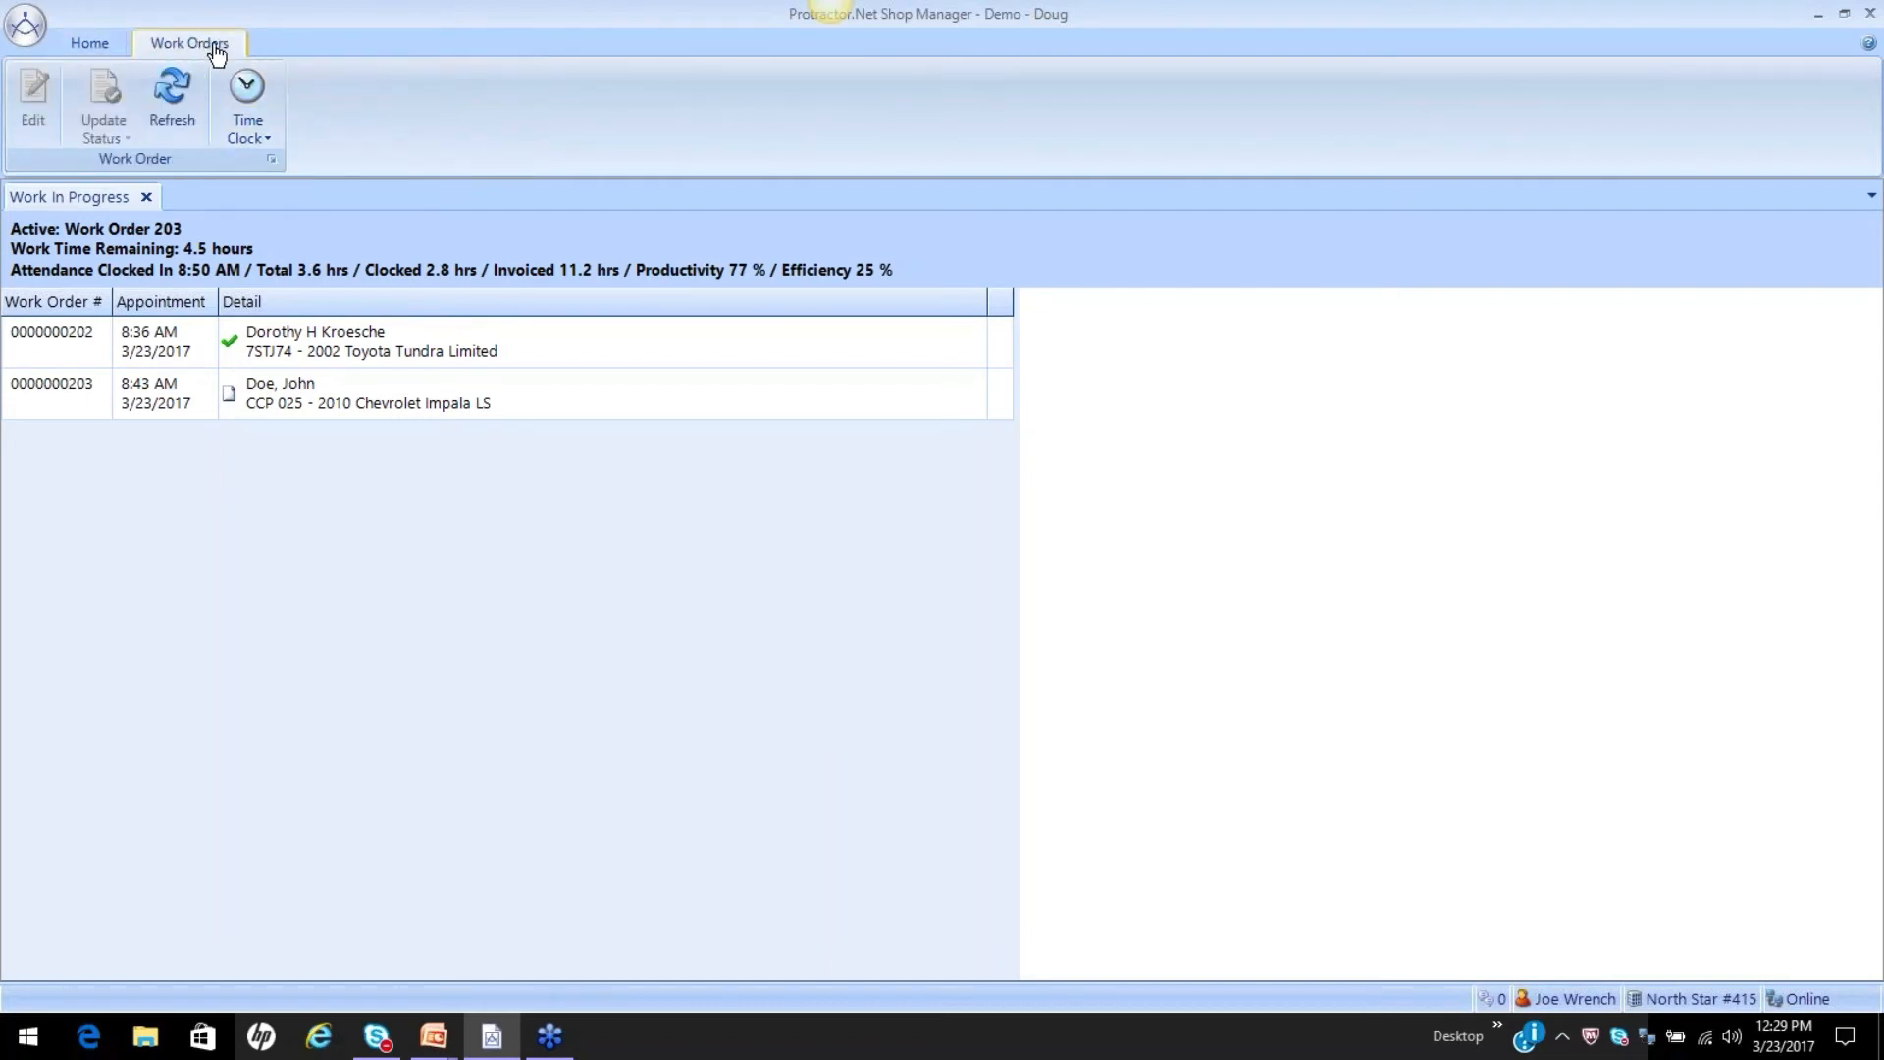
{"action": "left_click", "coordinate": [259, 94]}
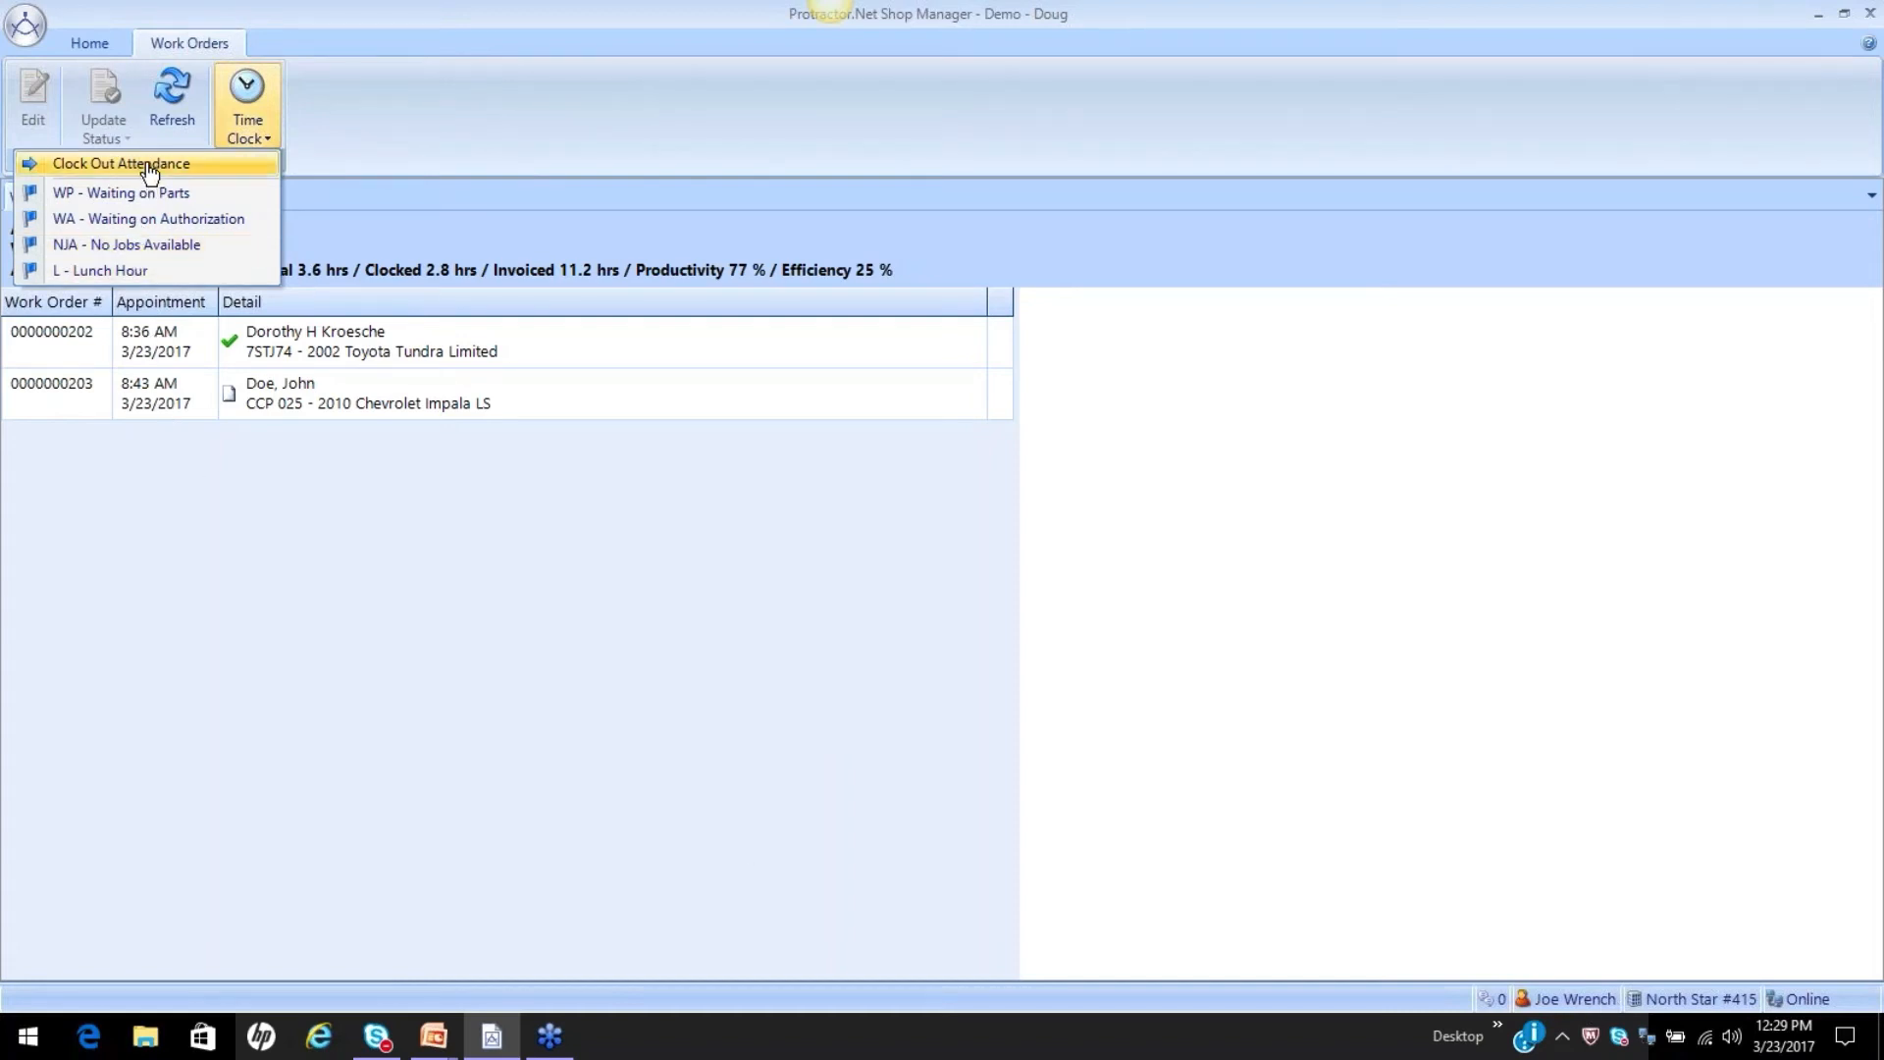
{"action": "left_click", "coordinate": [109, 278]}
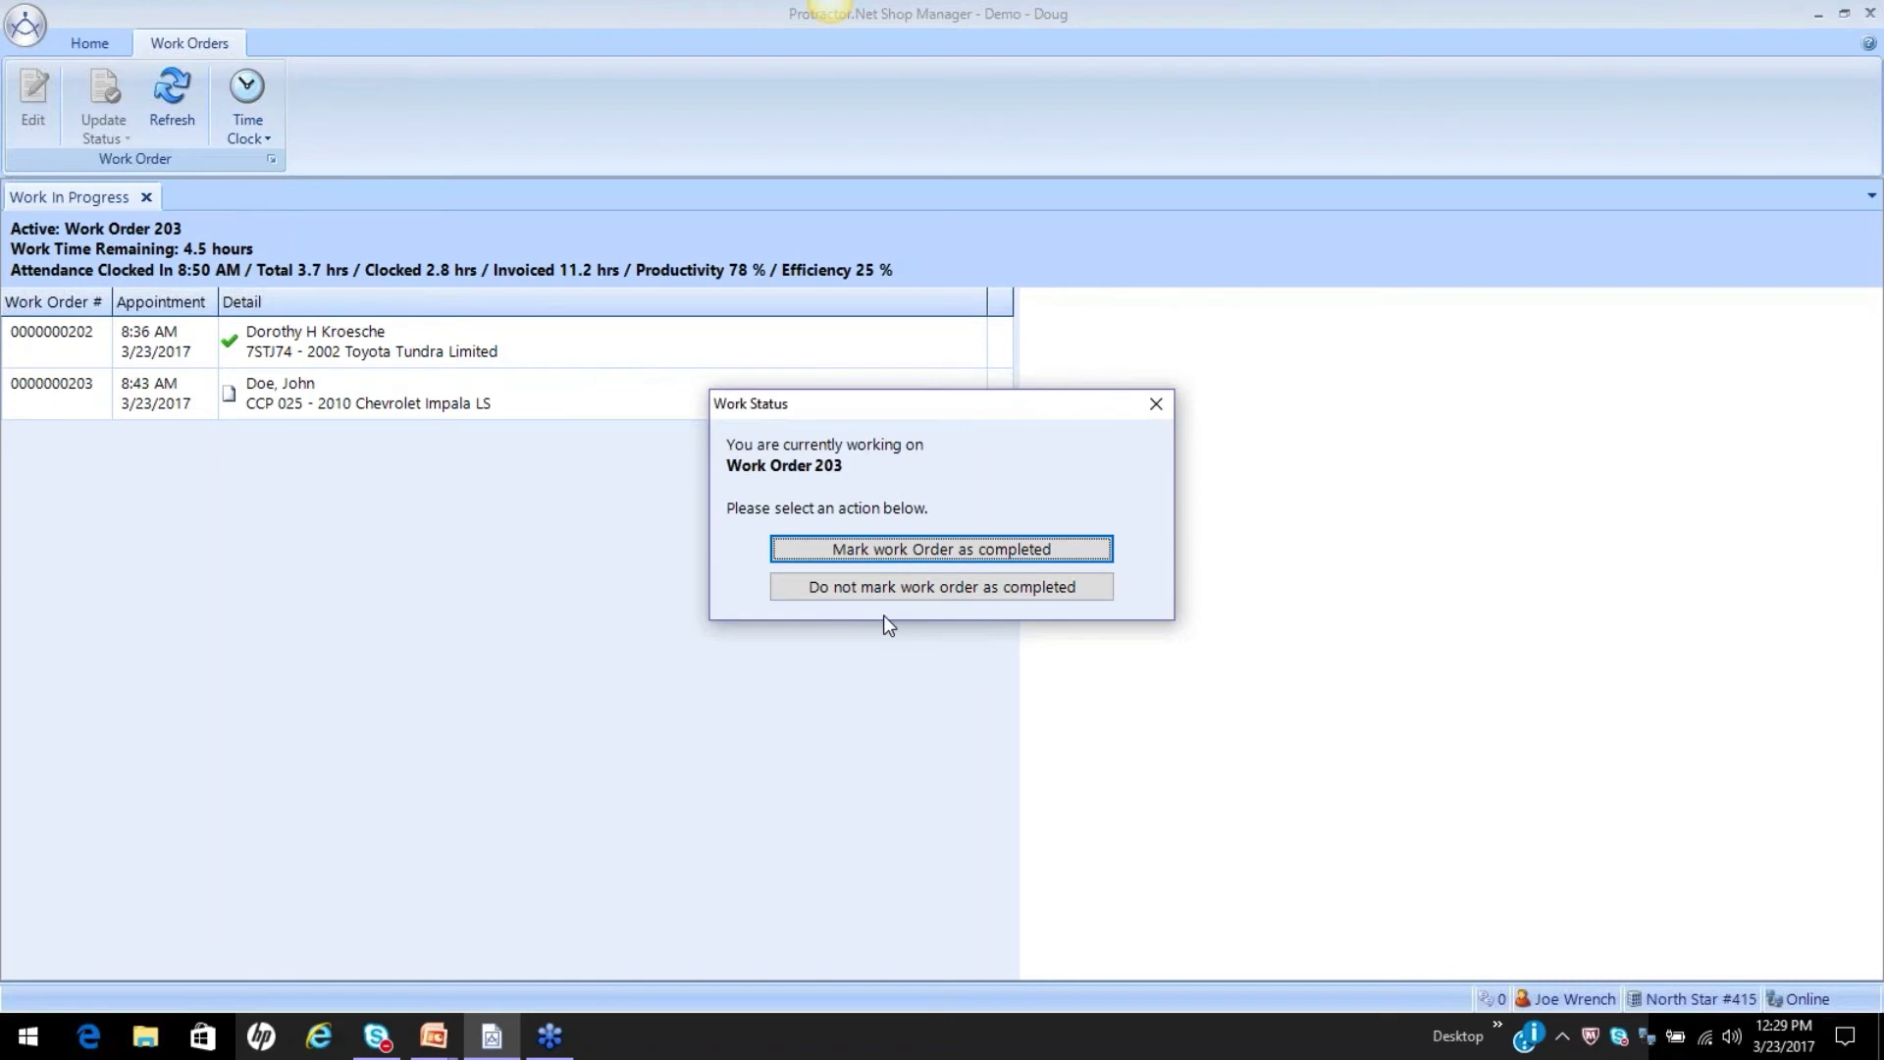
{"action": "left_click", "coordinate": [848, 589]}
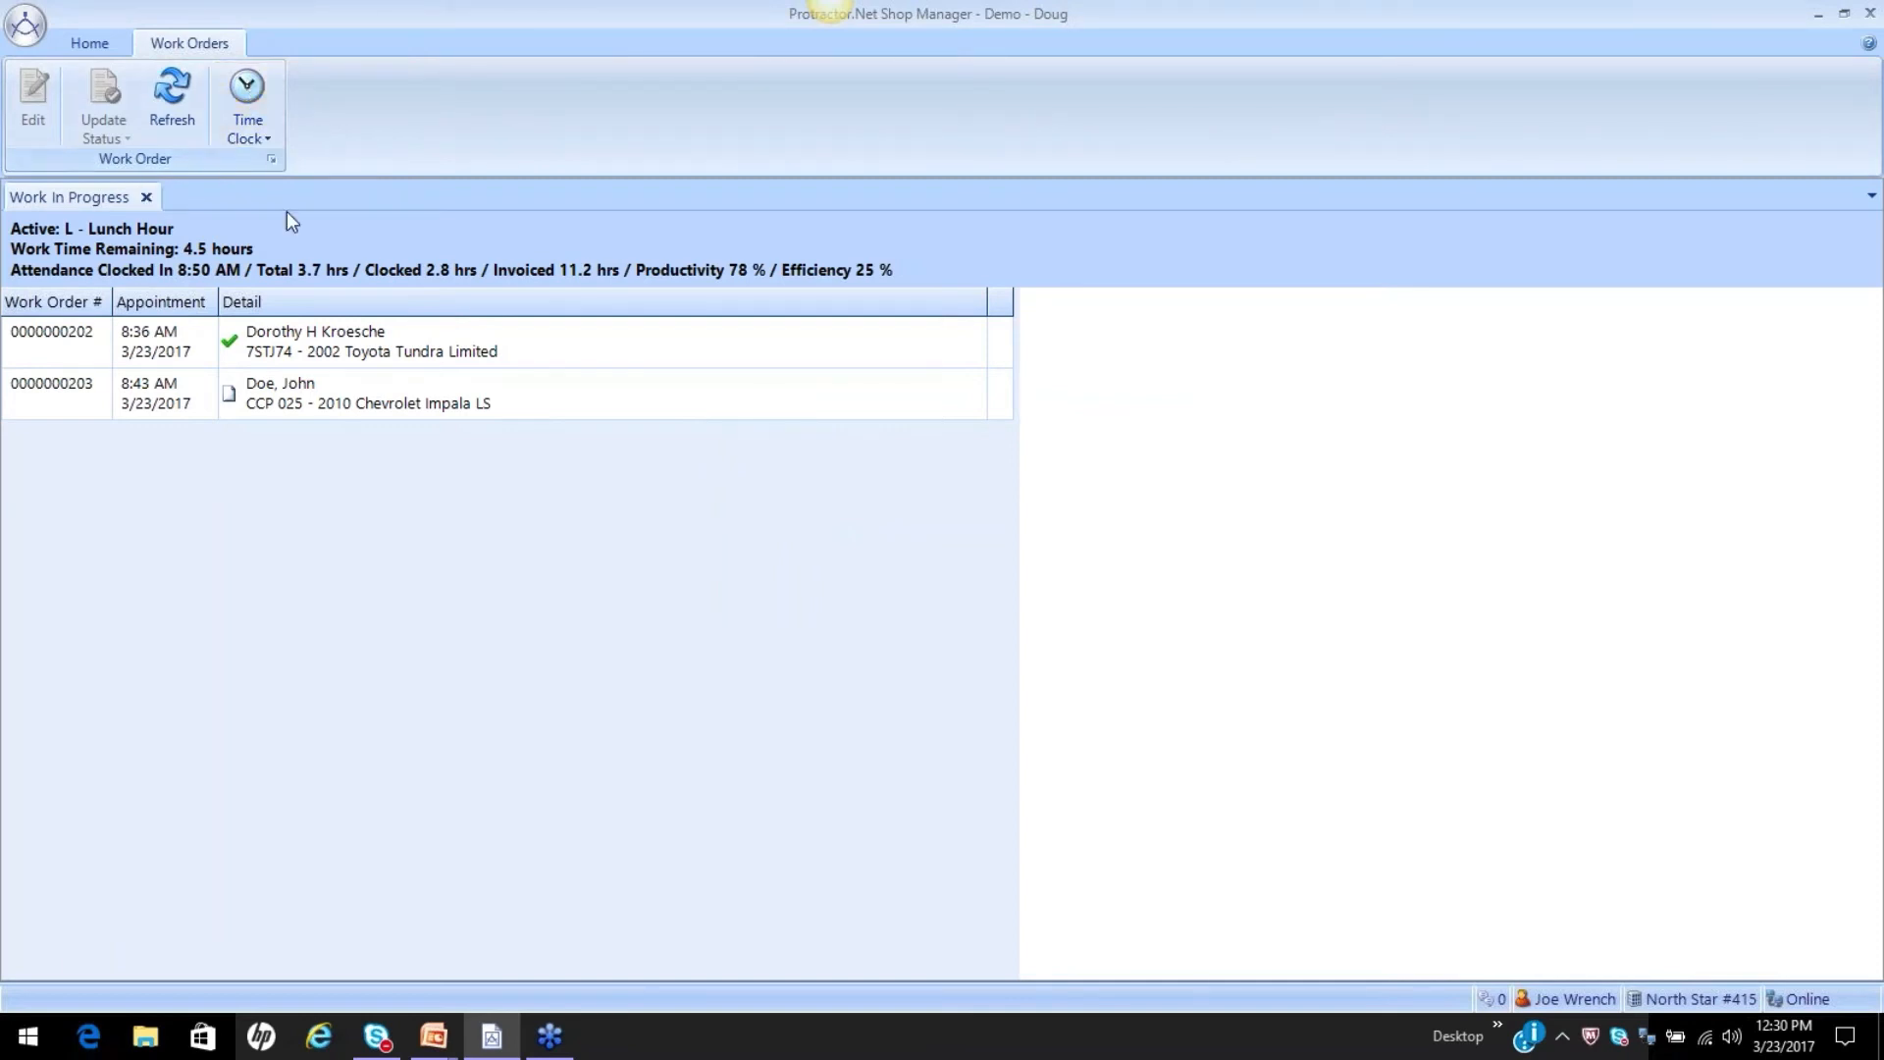
Open the 2002 Toyota Tundra Limited work order and clock onto it, then onto its Water Pump labor.
{"action": "left_click", "coordinate": [302, 341]}
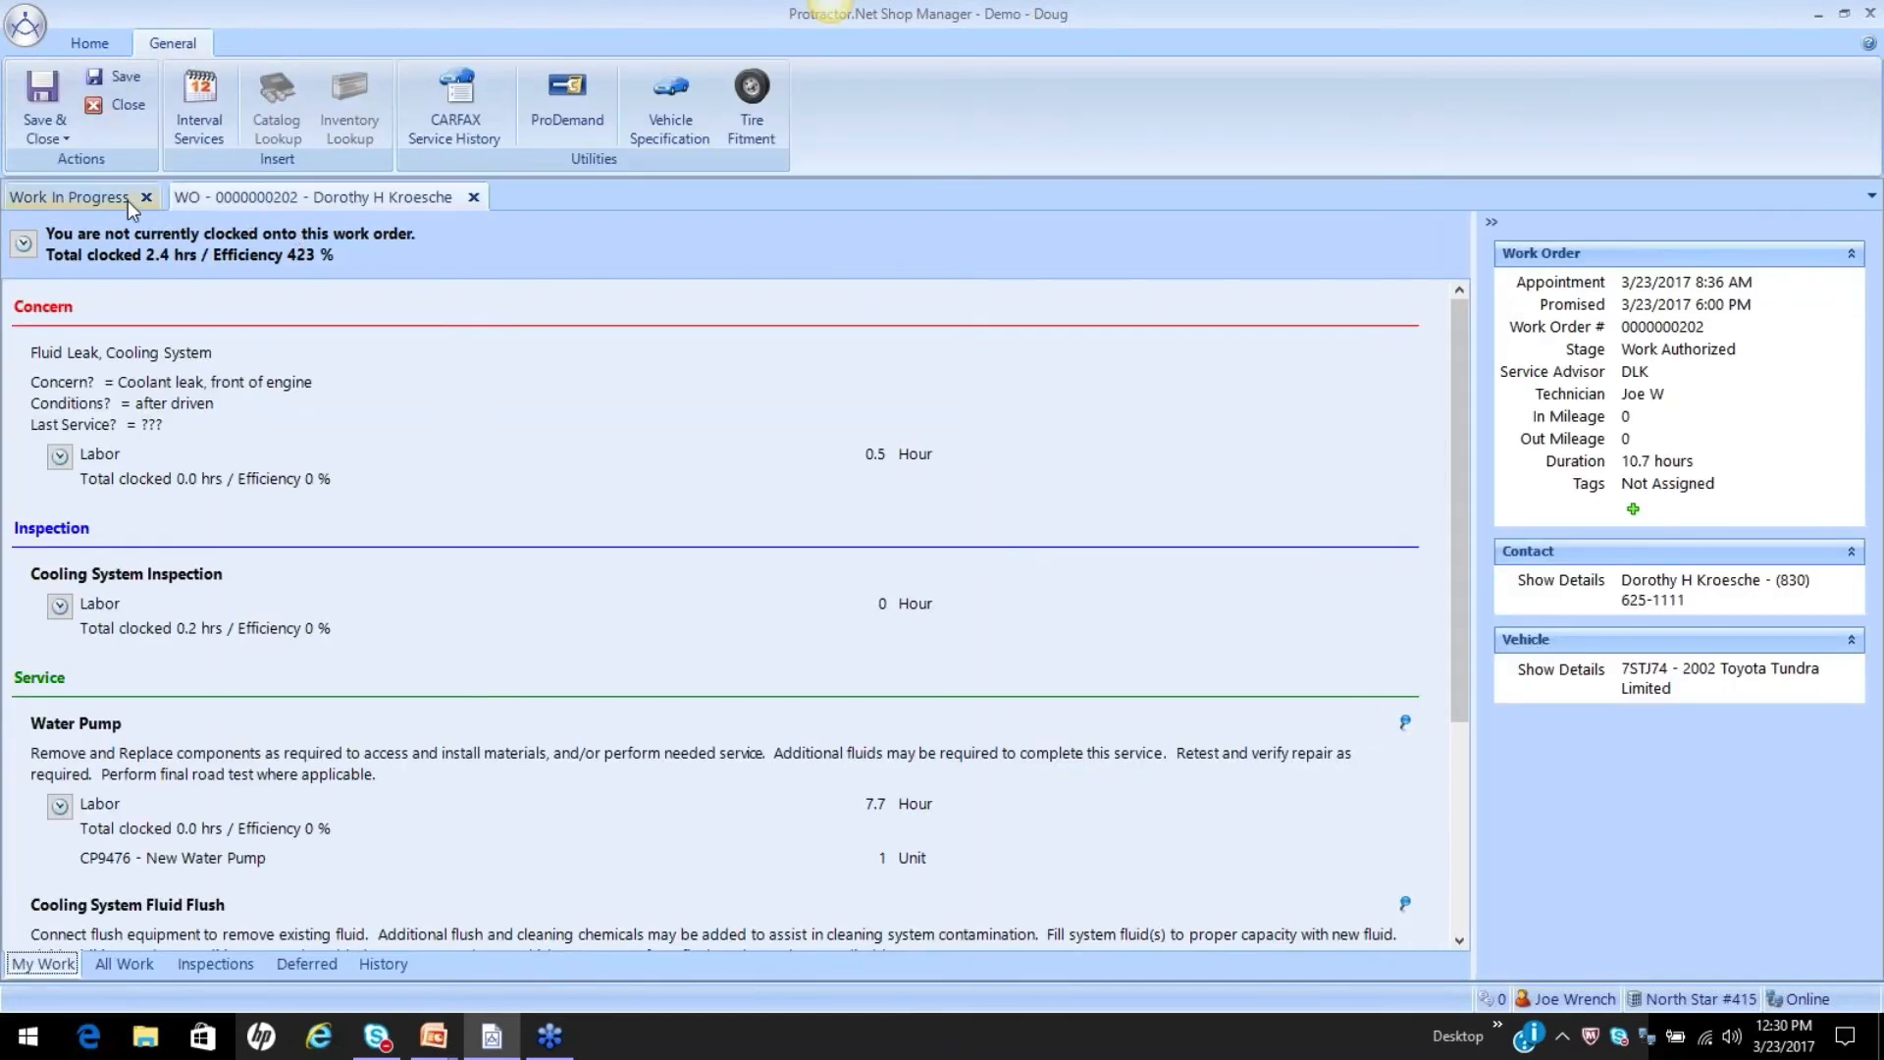
{"action": "left_click", "coordinate": [113, 200]}
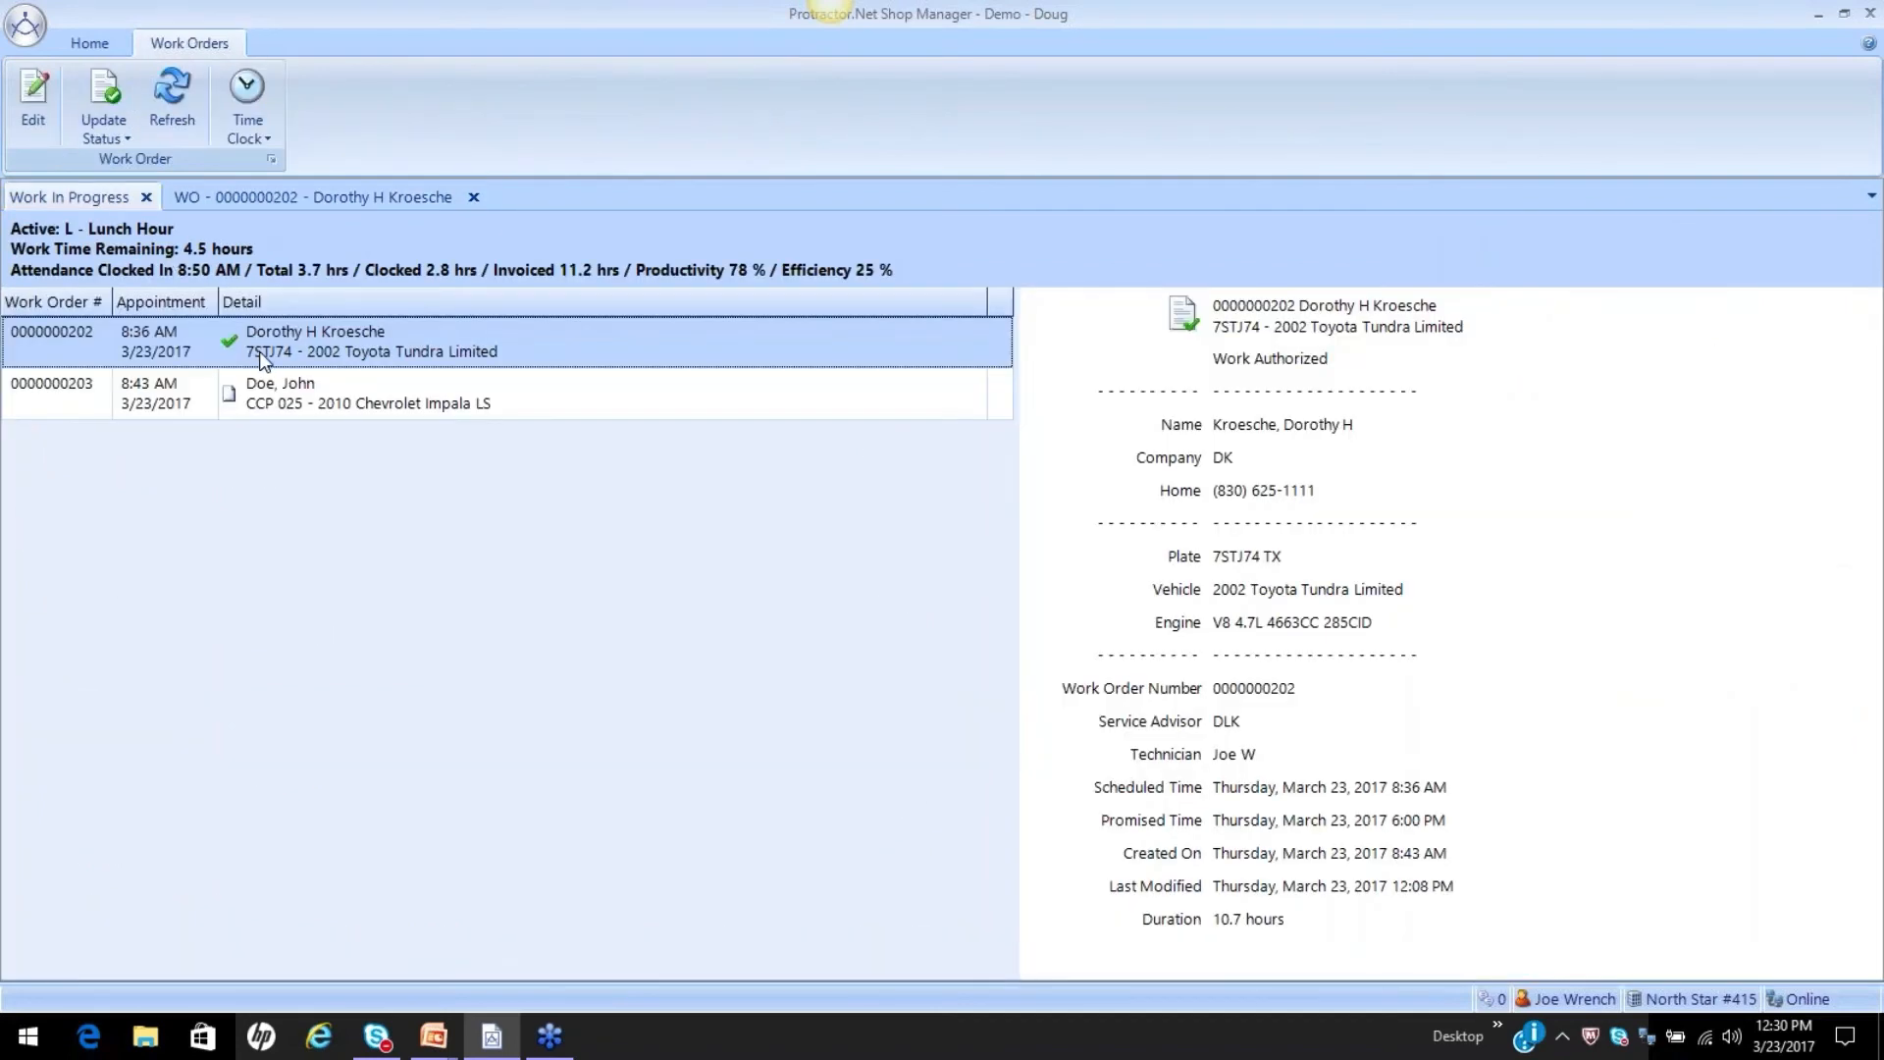
{"action": "right_click", "coordinate": [261, 355]}
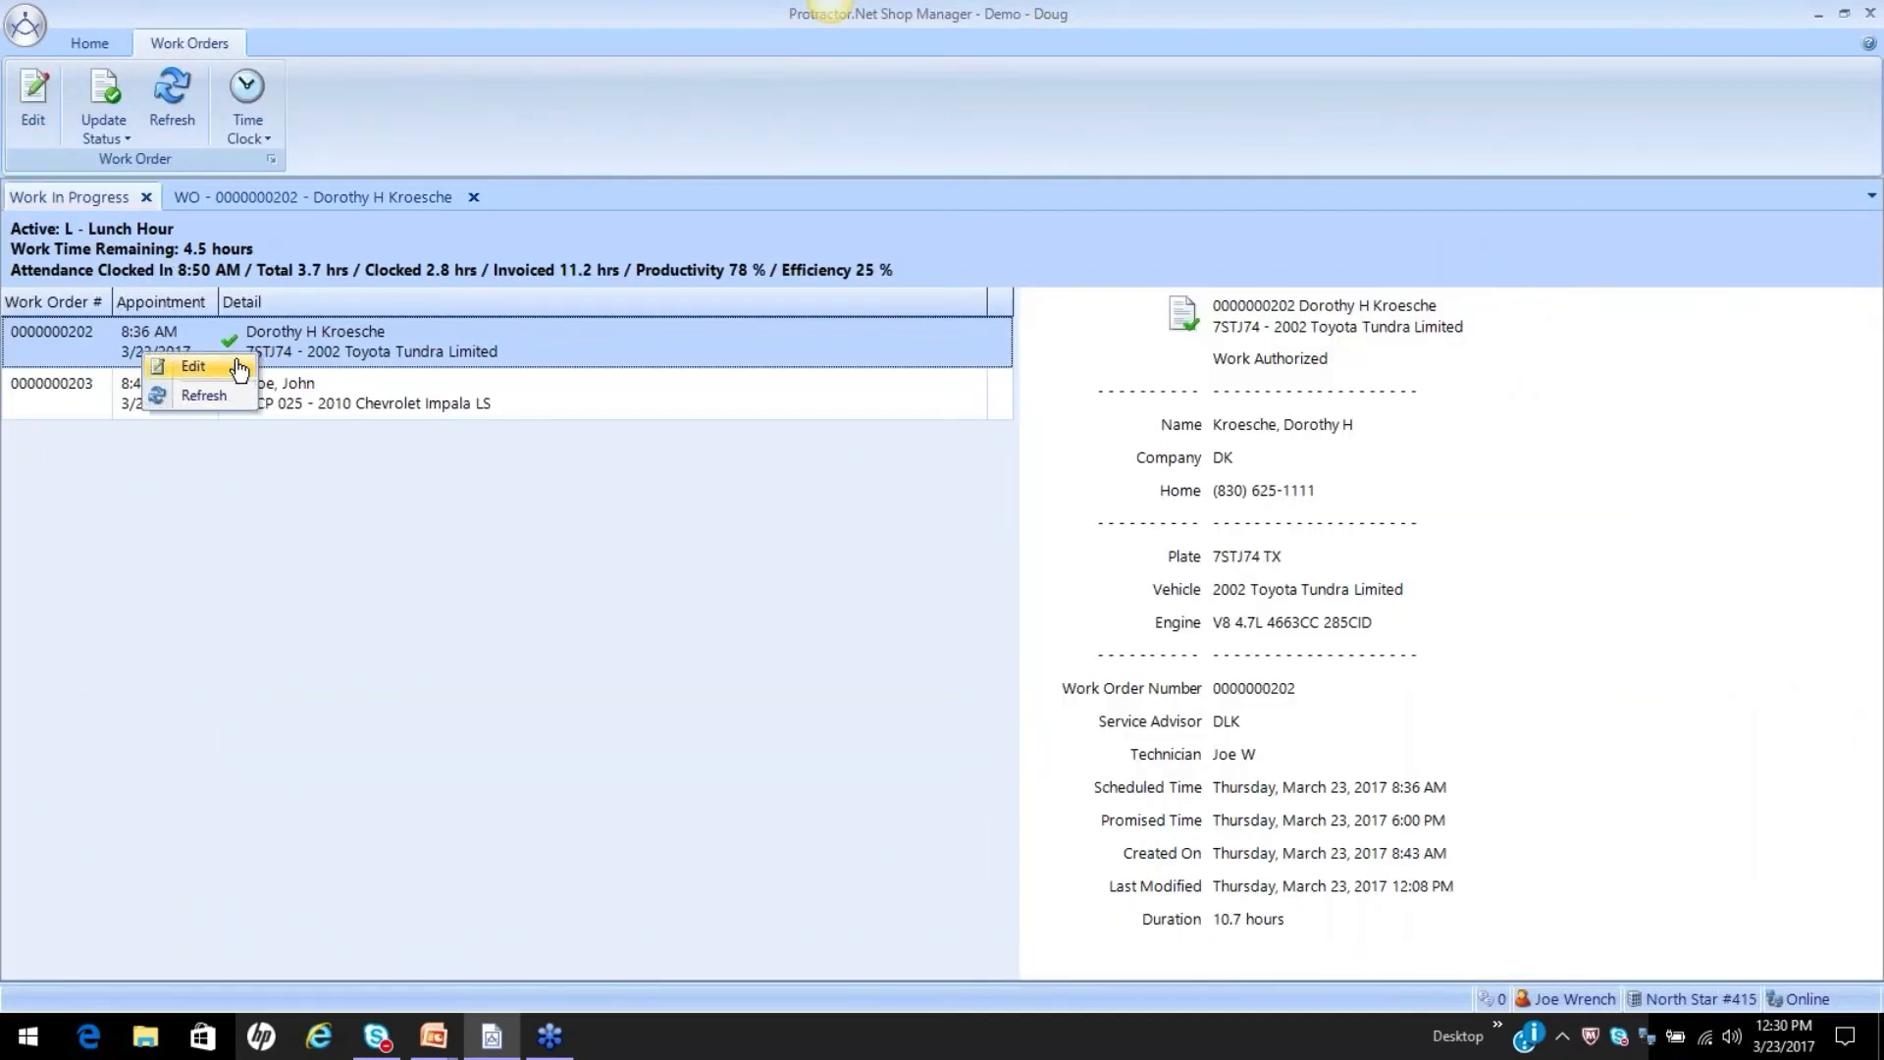
{"action": "left_click", "coordinate": [315, 188]}
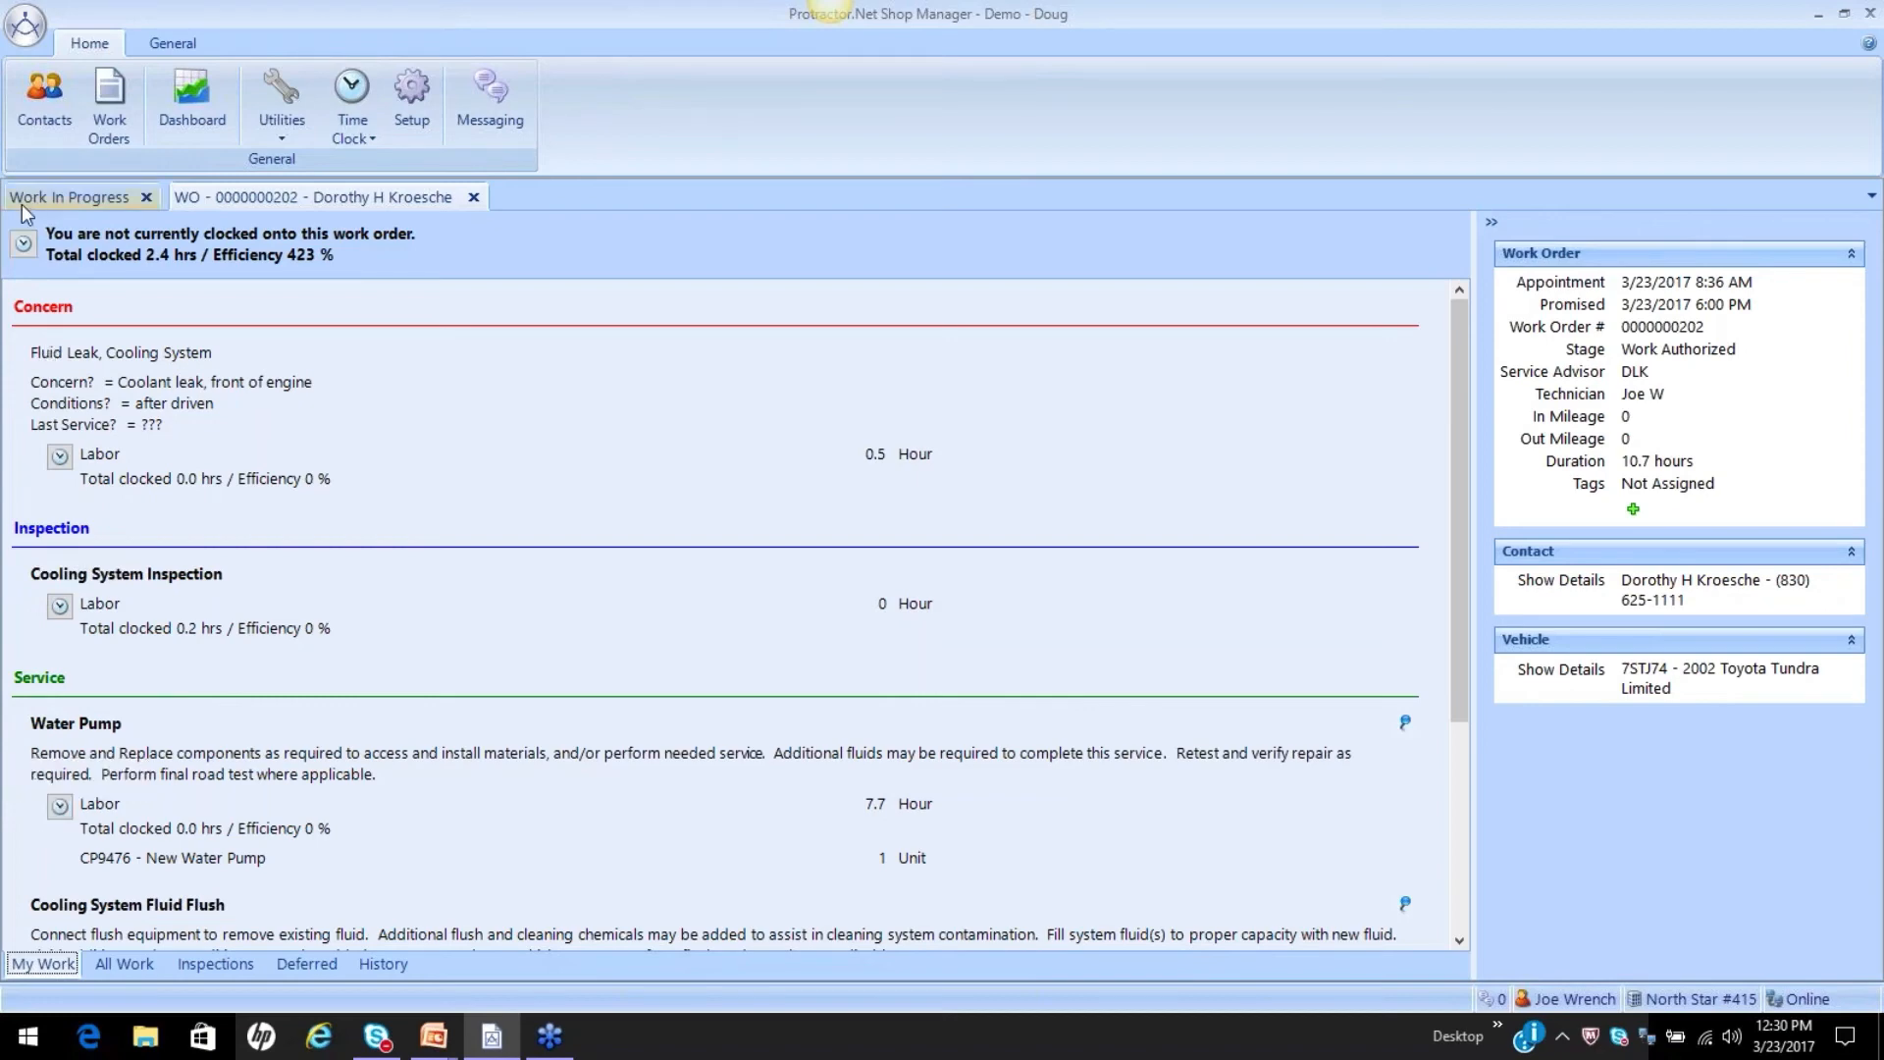
{"action": "left_click", "coordinate": [24, 243]}
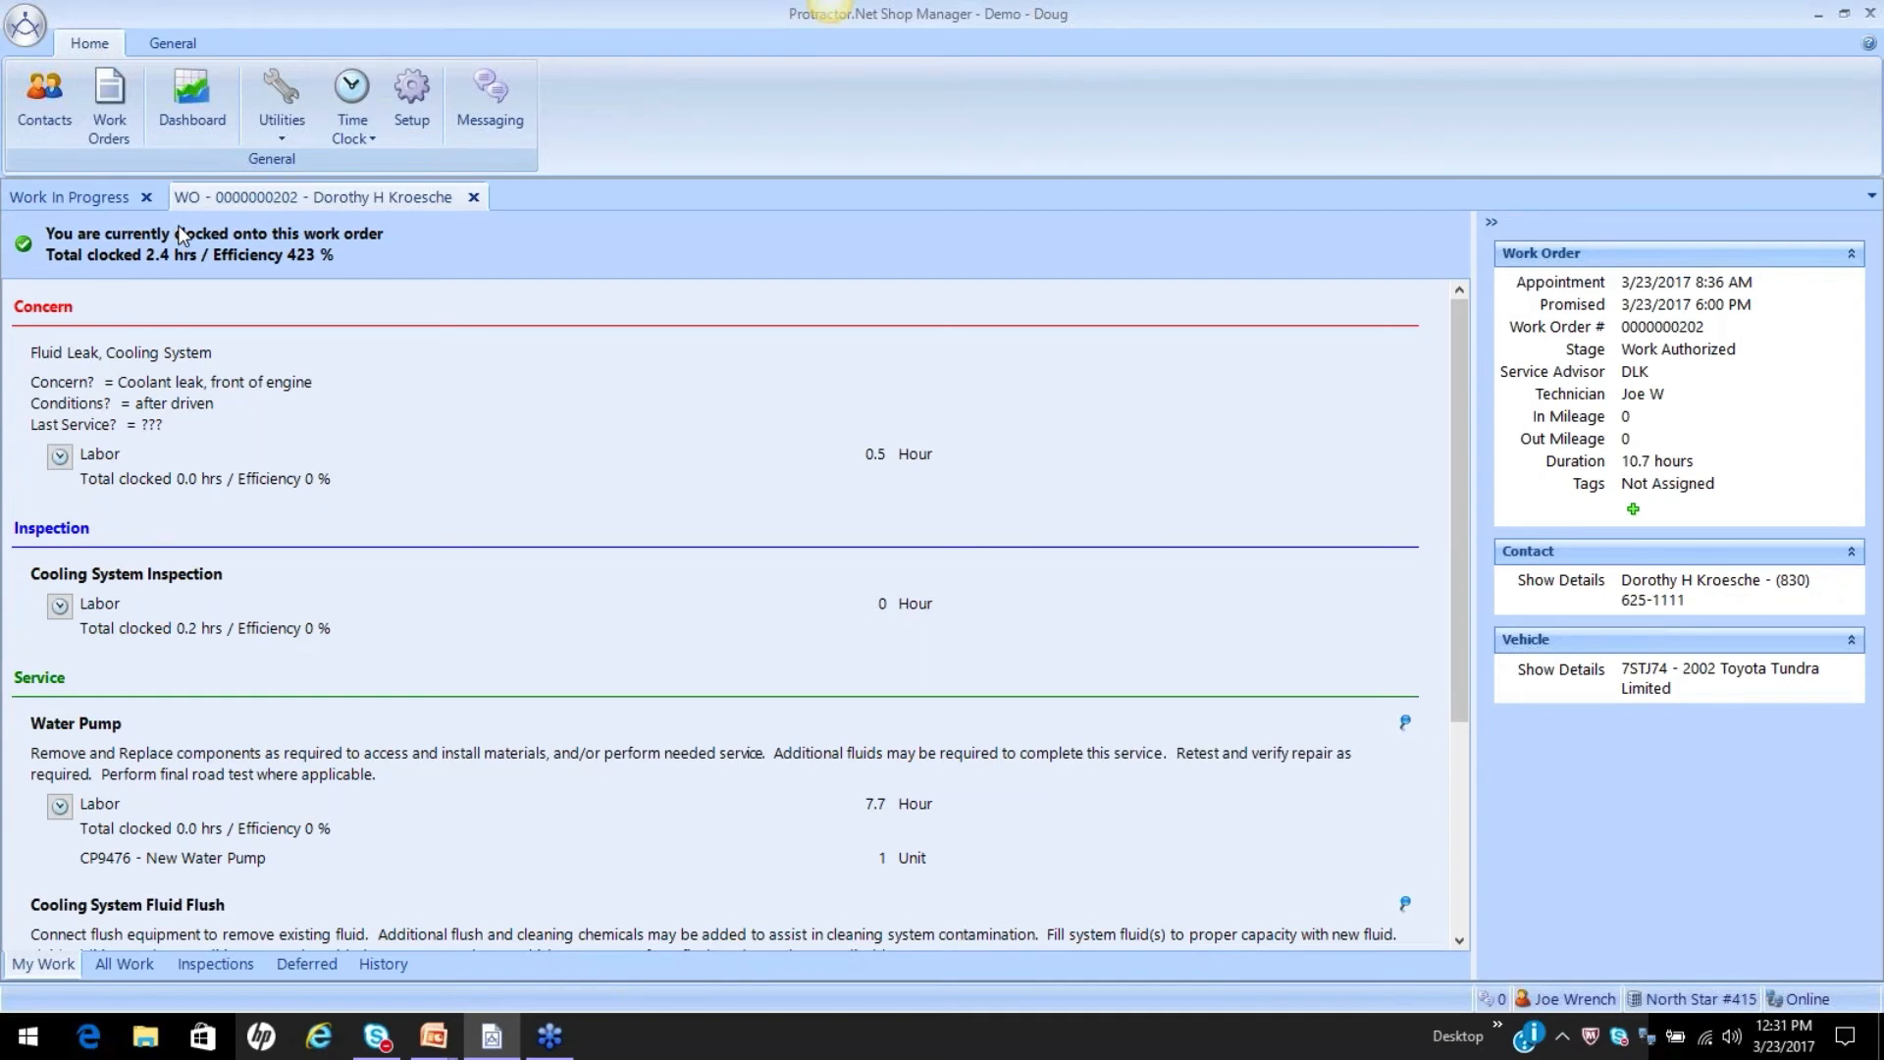
{"action": "left_click", "coordinate": [57, 818]}
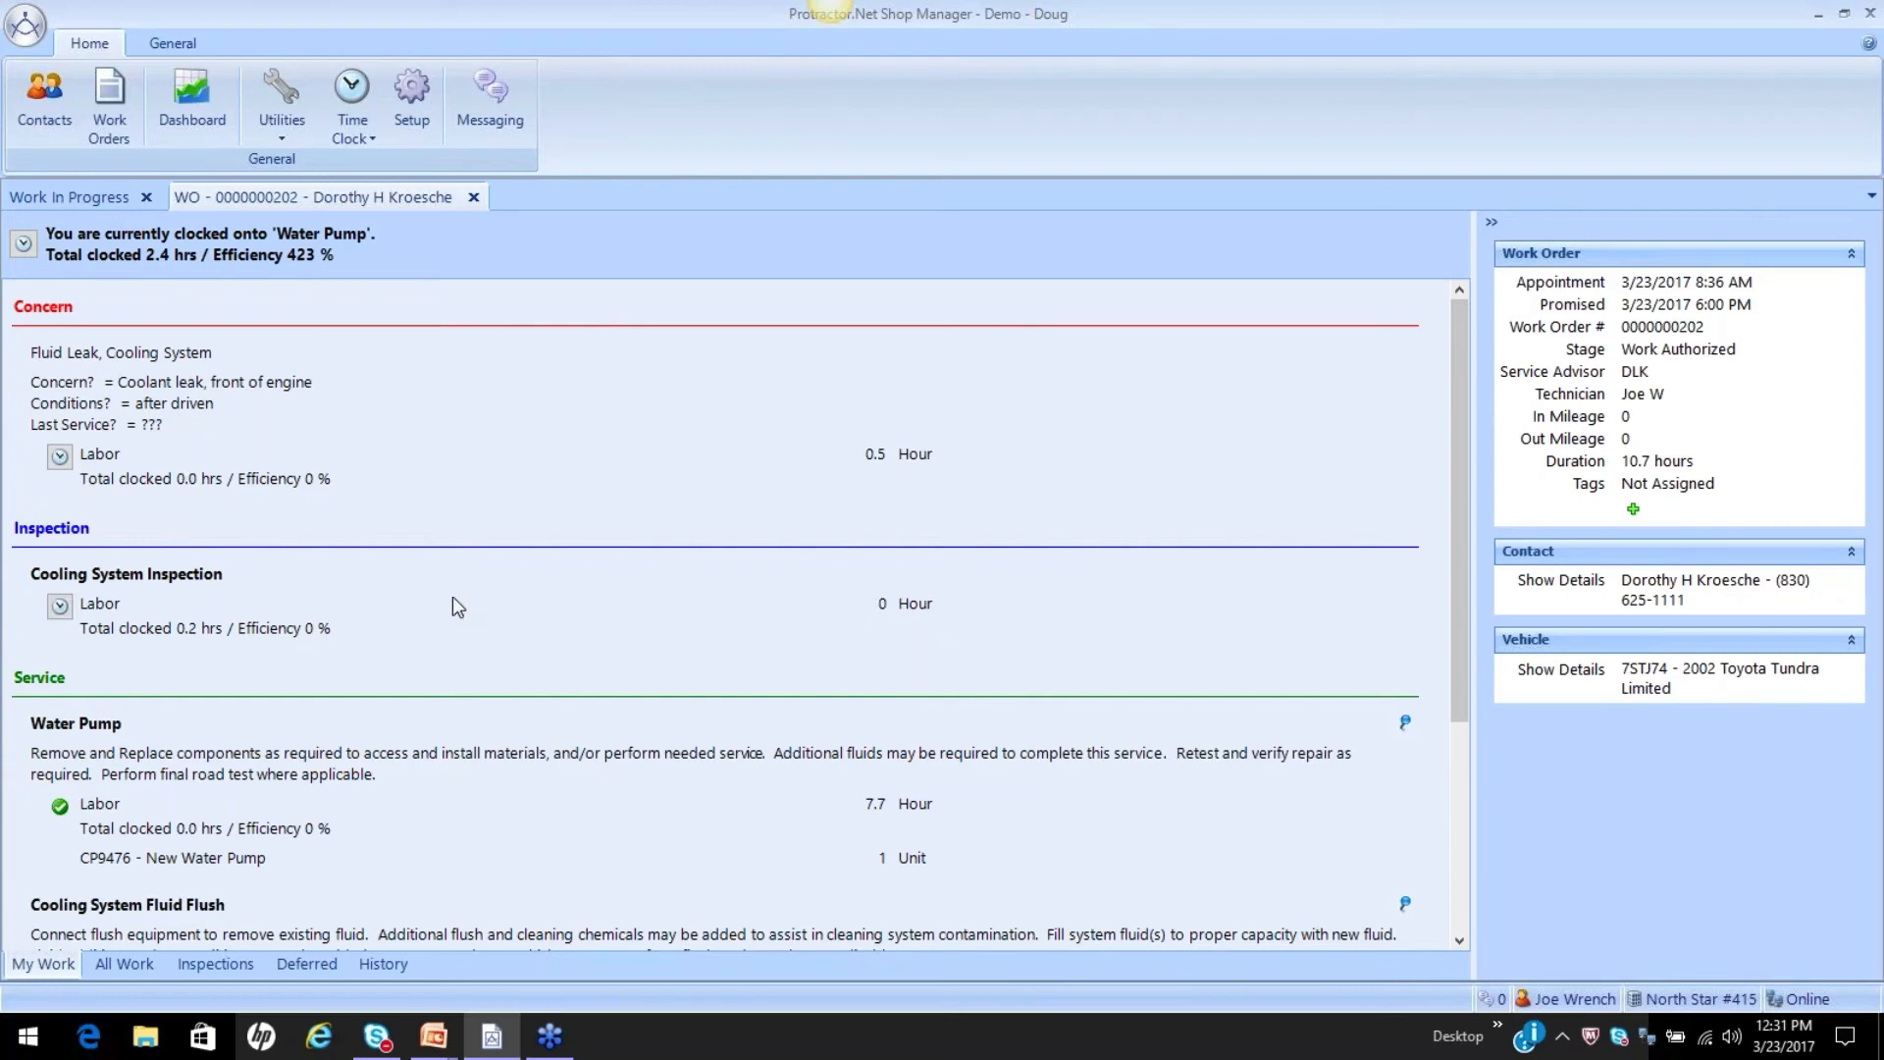
Compare the service packages in My Work and All Work of the Tundra work order, including their labor clocking controls.
{"action": "scroll", "coordinate": [458, 606], "scroll_direction": "down", "scroll_amount": 3}
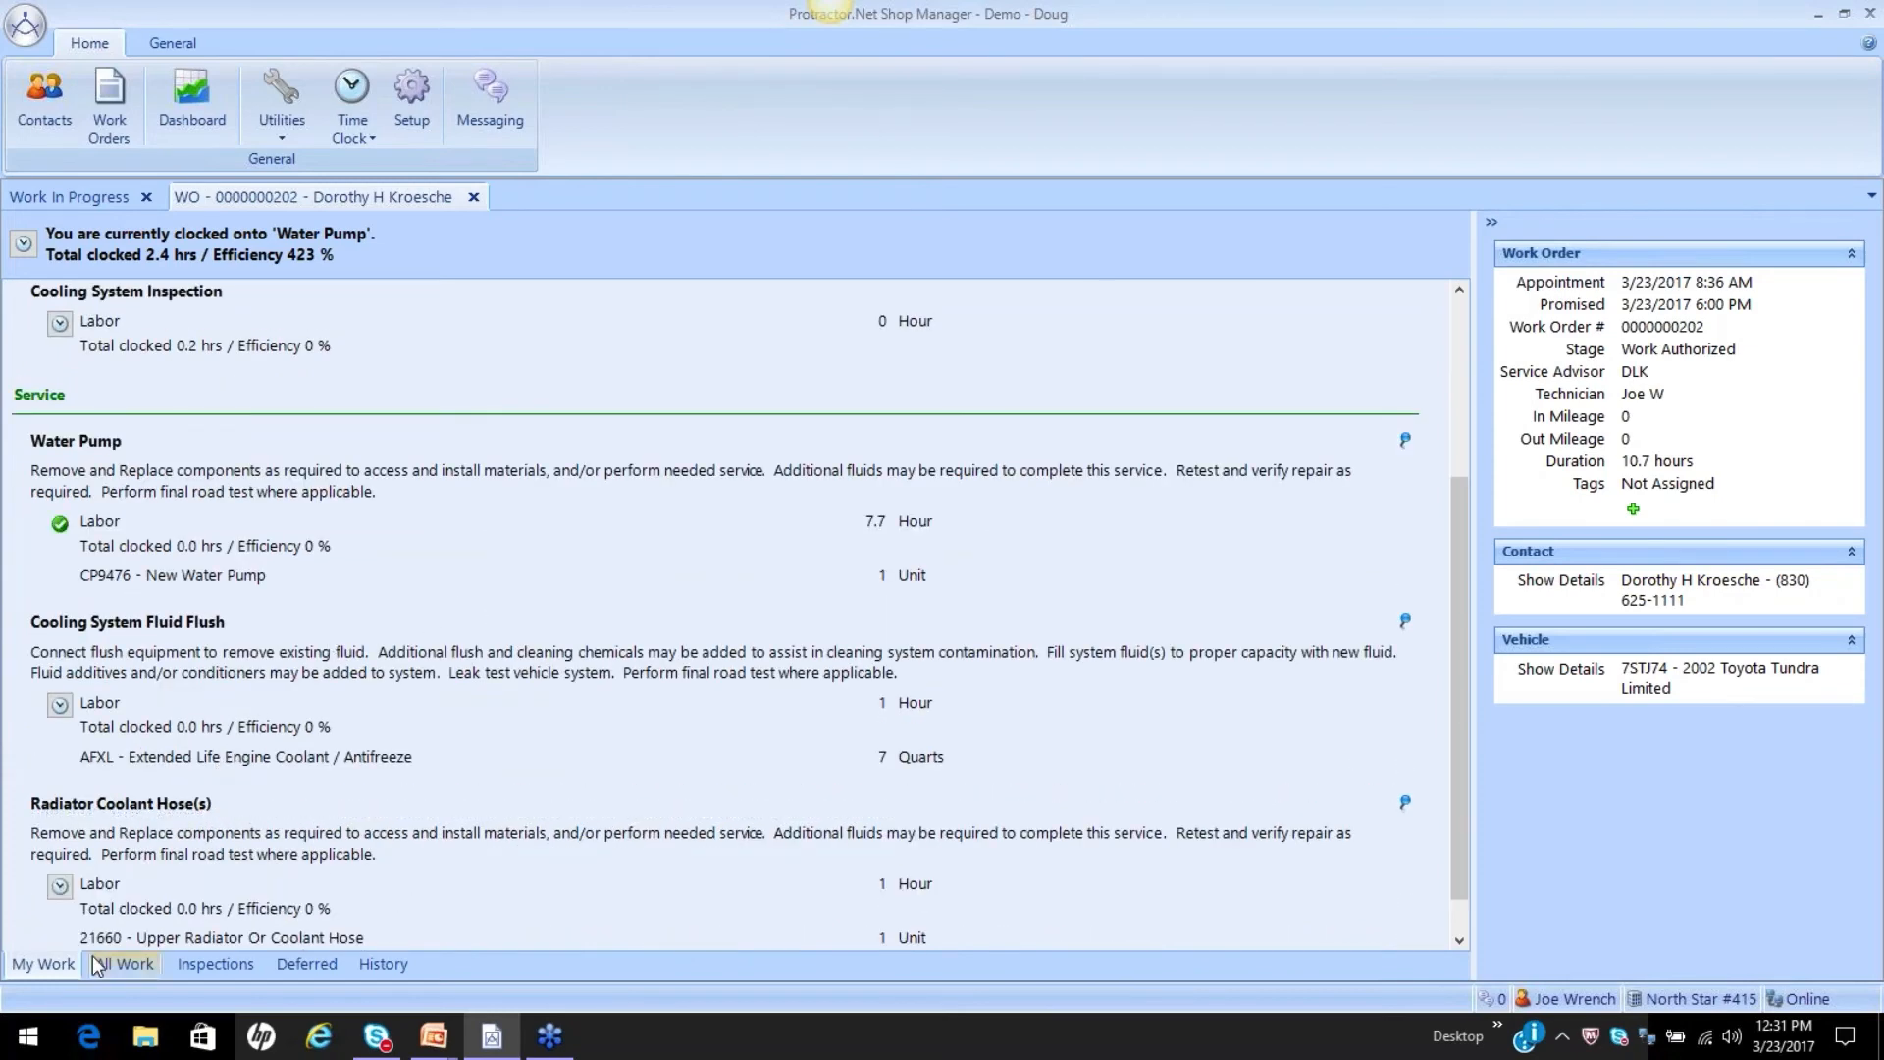
{"action": "left_click", "coordinate": [121, 964]}
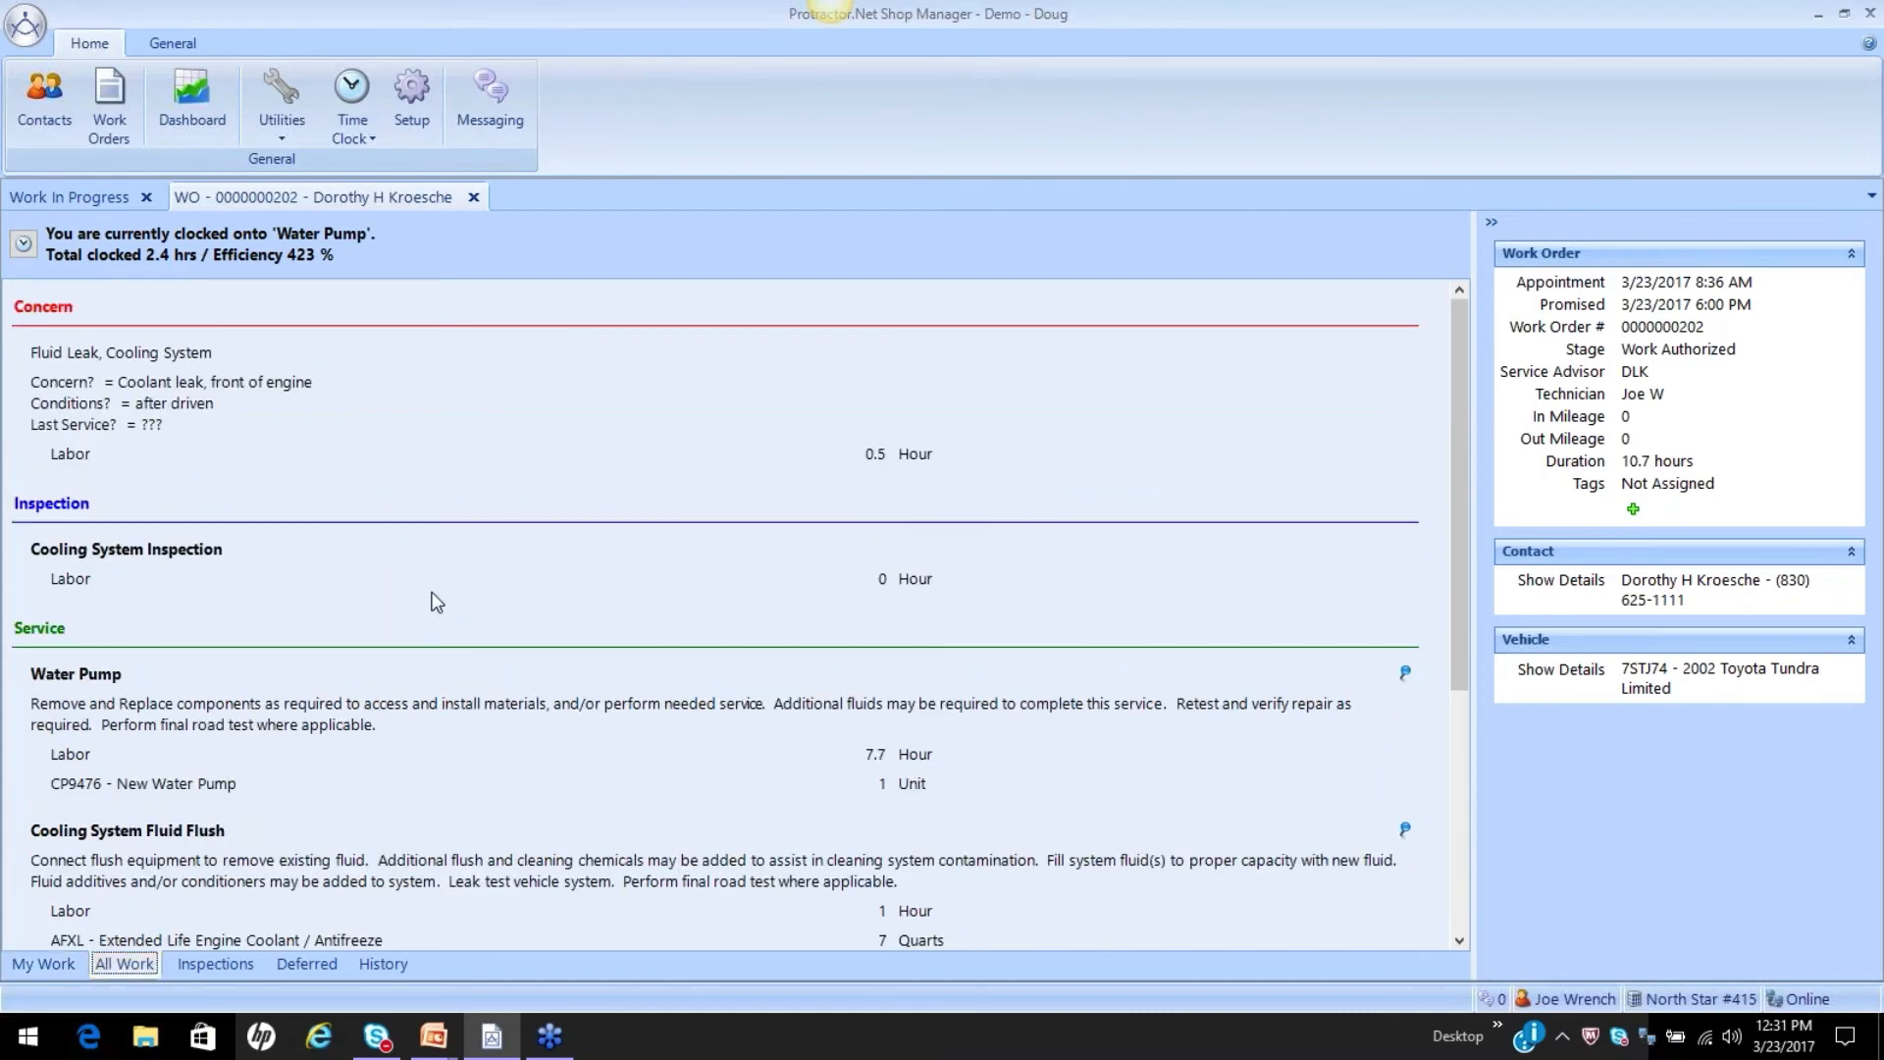
{"action": "scroll", "coordinate": [437, 602], "scroll_direction": "down", "scroll_amount": 4}
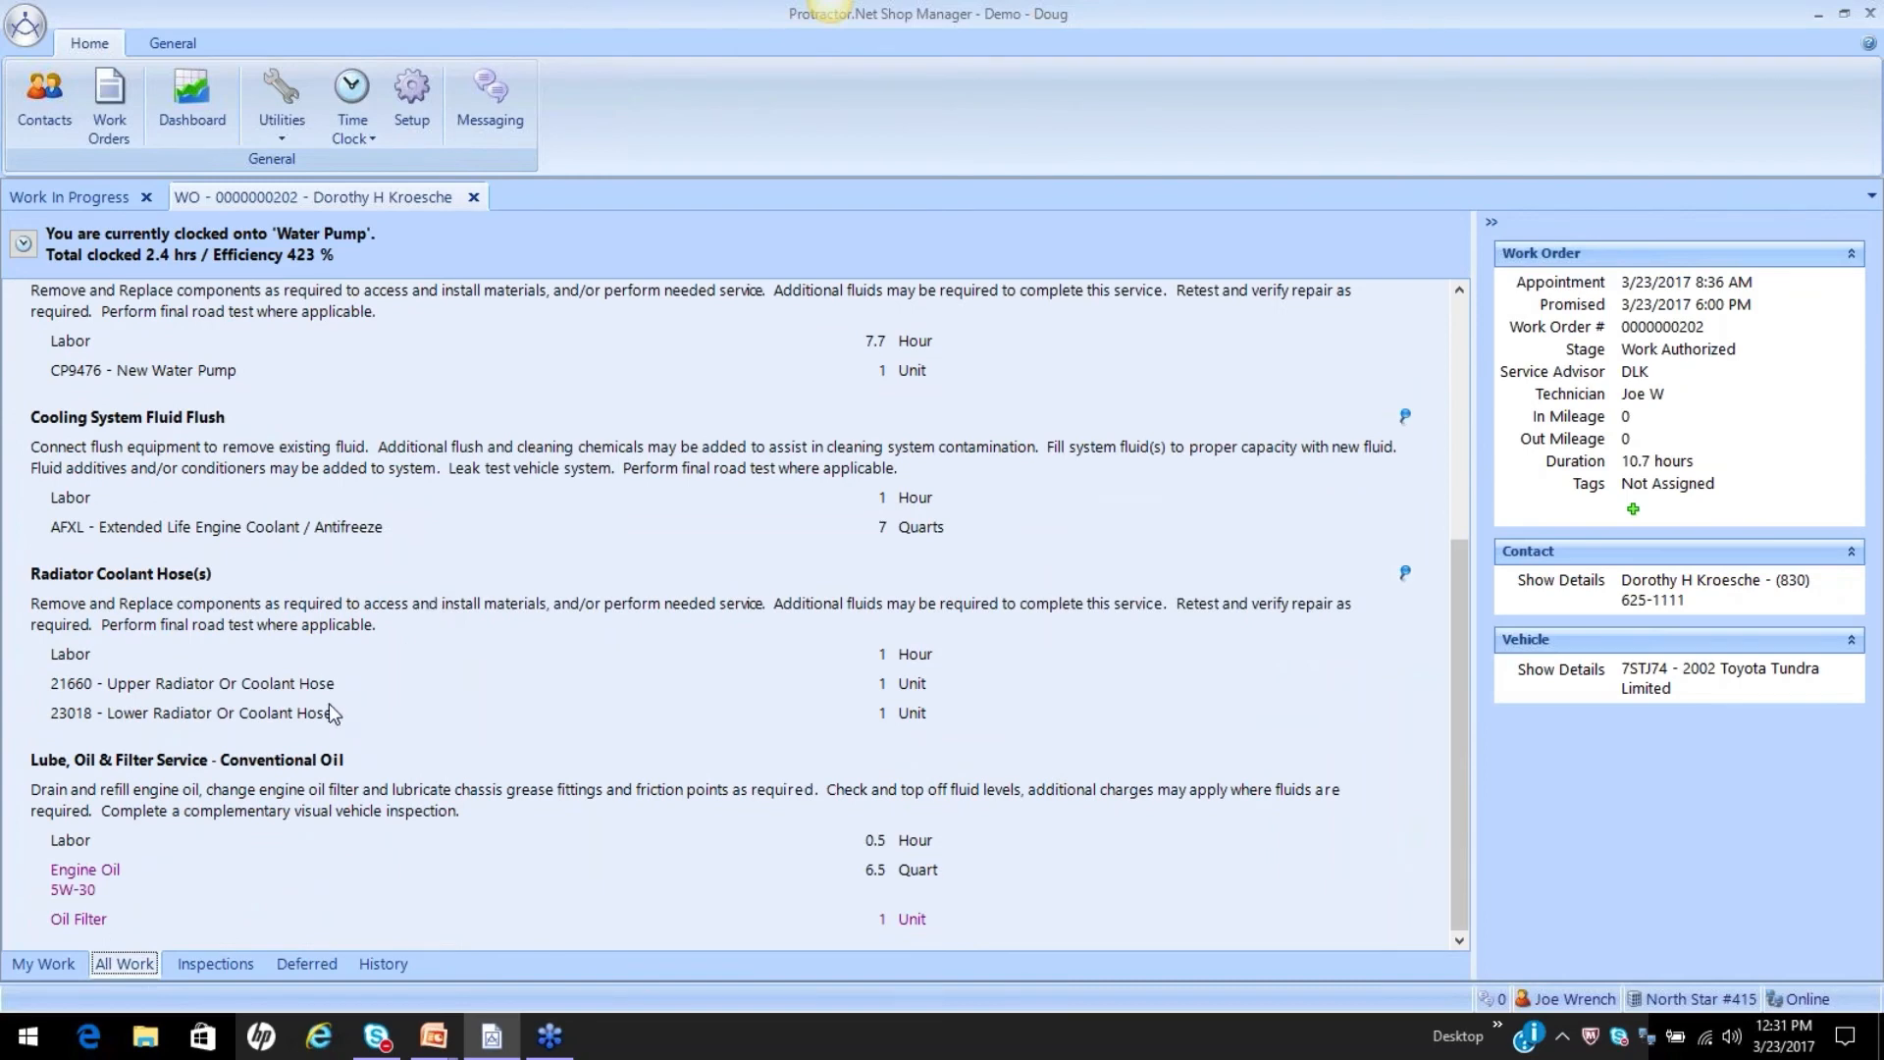
{"action": "left_click", "coordinate": [303, 766]}
{"action": "left_click", "coordinate": [50, 957]}
{"action": "scroll", "coordinate": [410, 628], "scroll_direction": "down", "scroll_amount": 1}
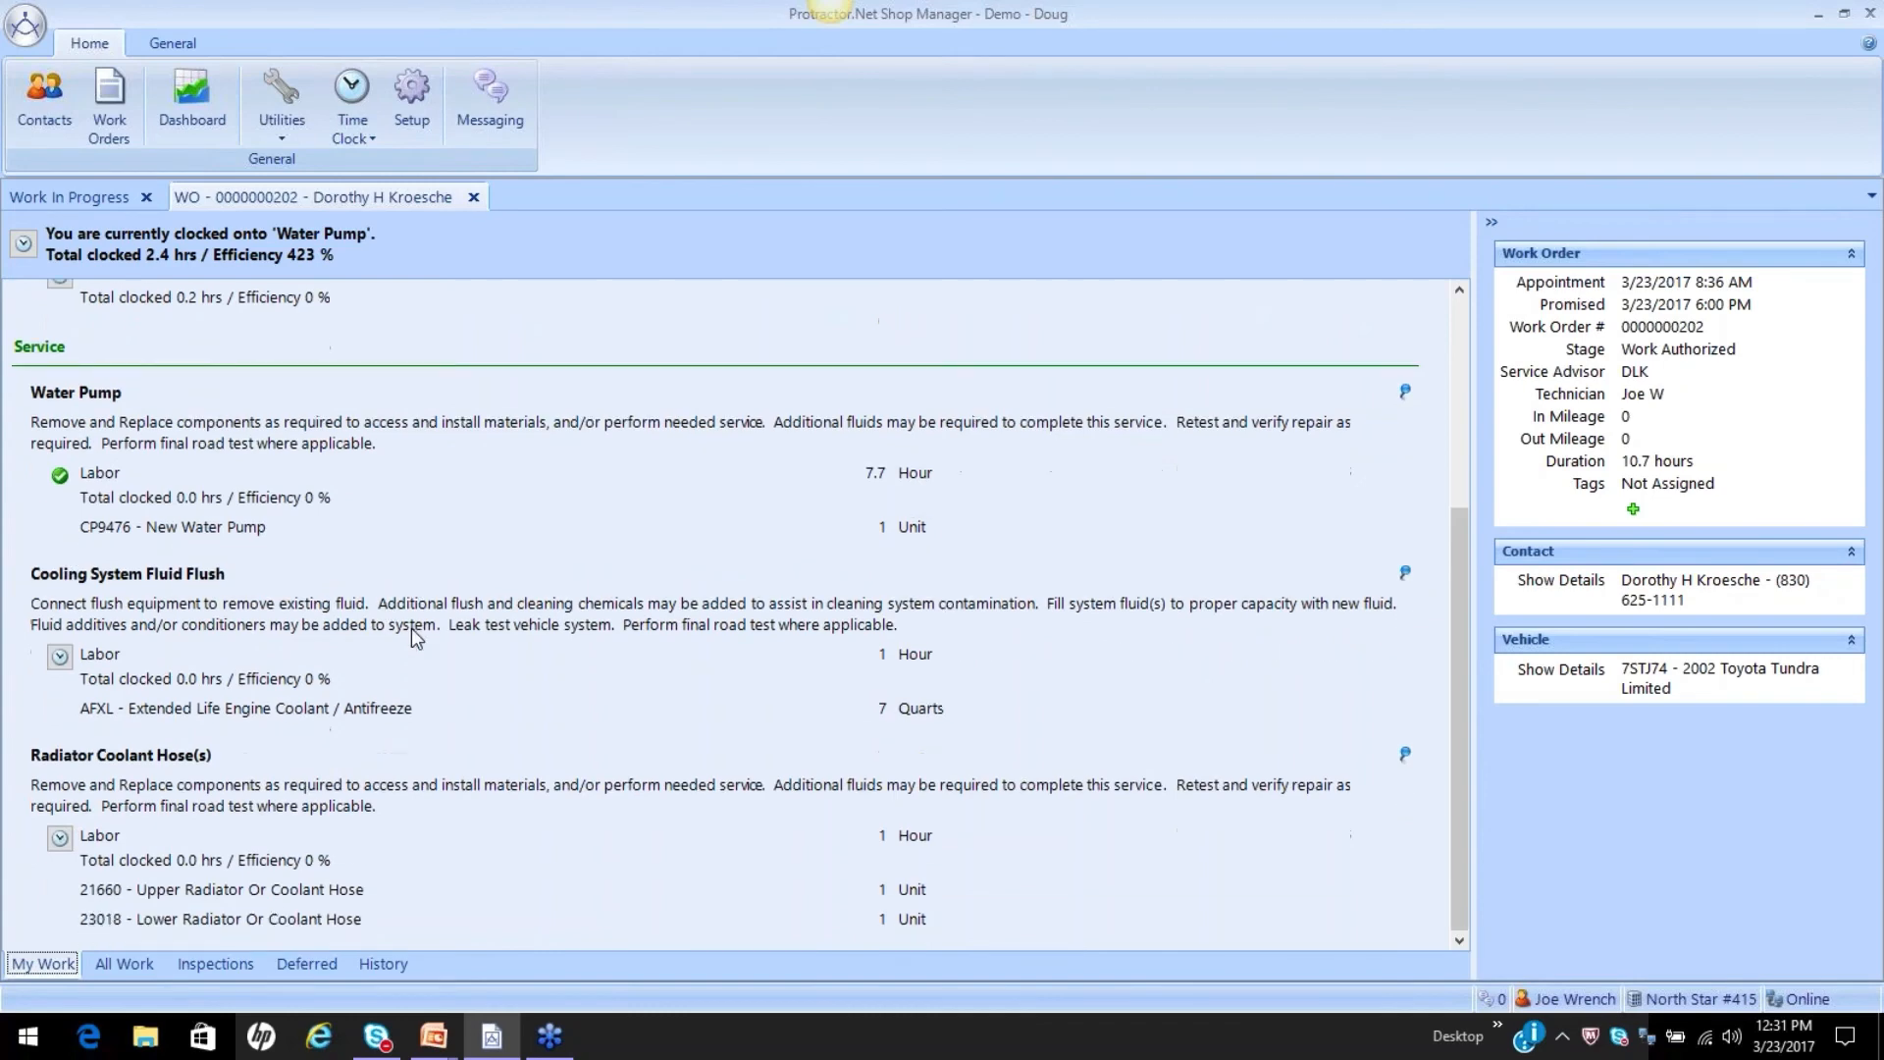
{"action": "scroll", "coordinate": [410, 628], "scroll_direction": "up", "scroll_amount": 7}
{"action": "scroll", "coordinate": [410, 628], "scroll_direction": "down", "scroll_amount": 7}
{"action": "left_click", "coordinate": [138, 963]}
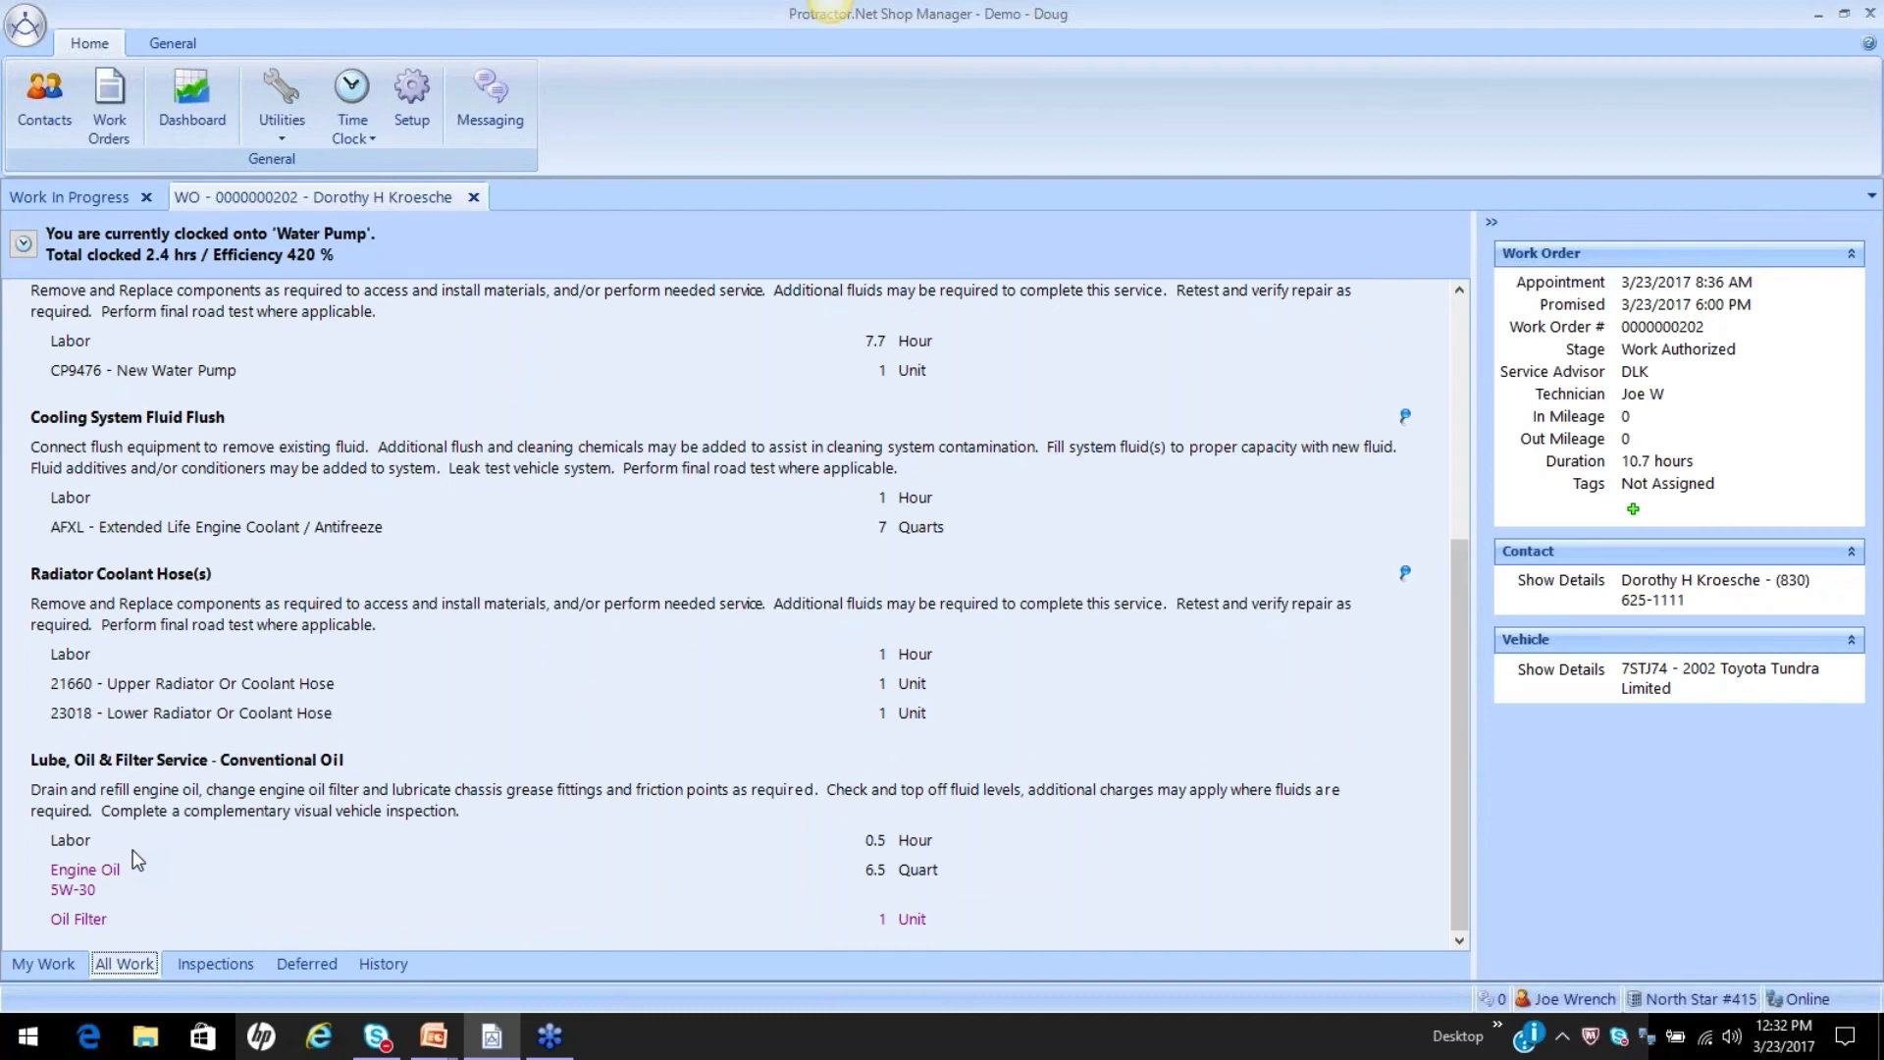
{"action": "left_click", "coordinate": [61, 962]}
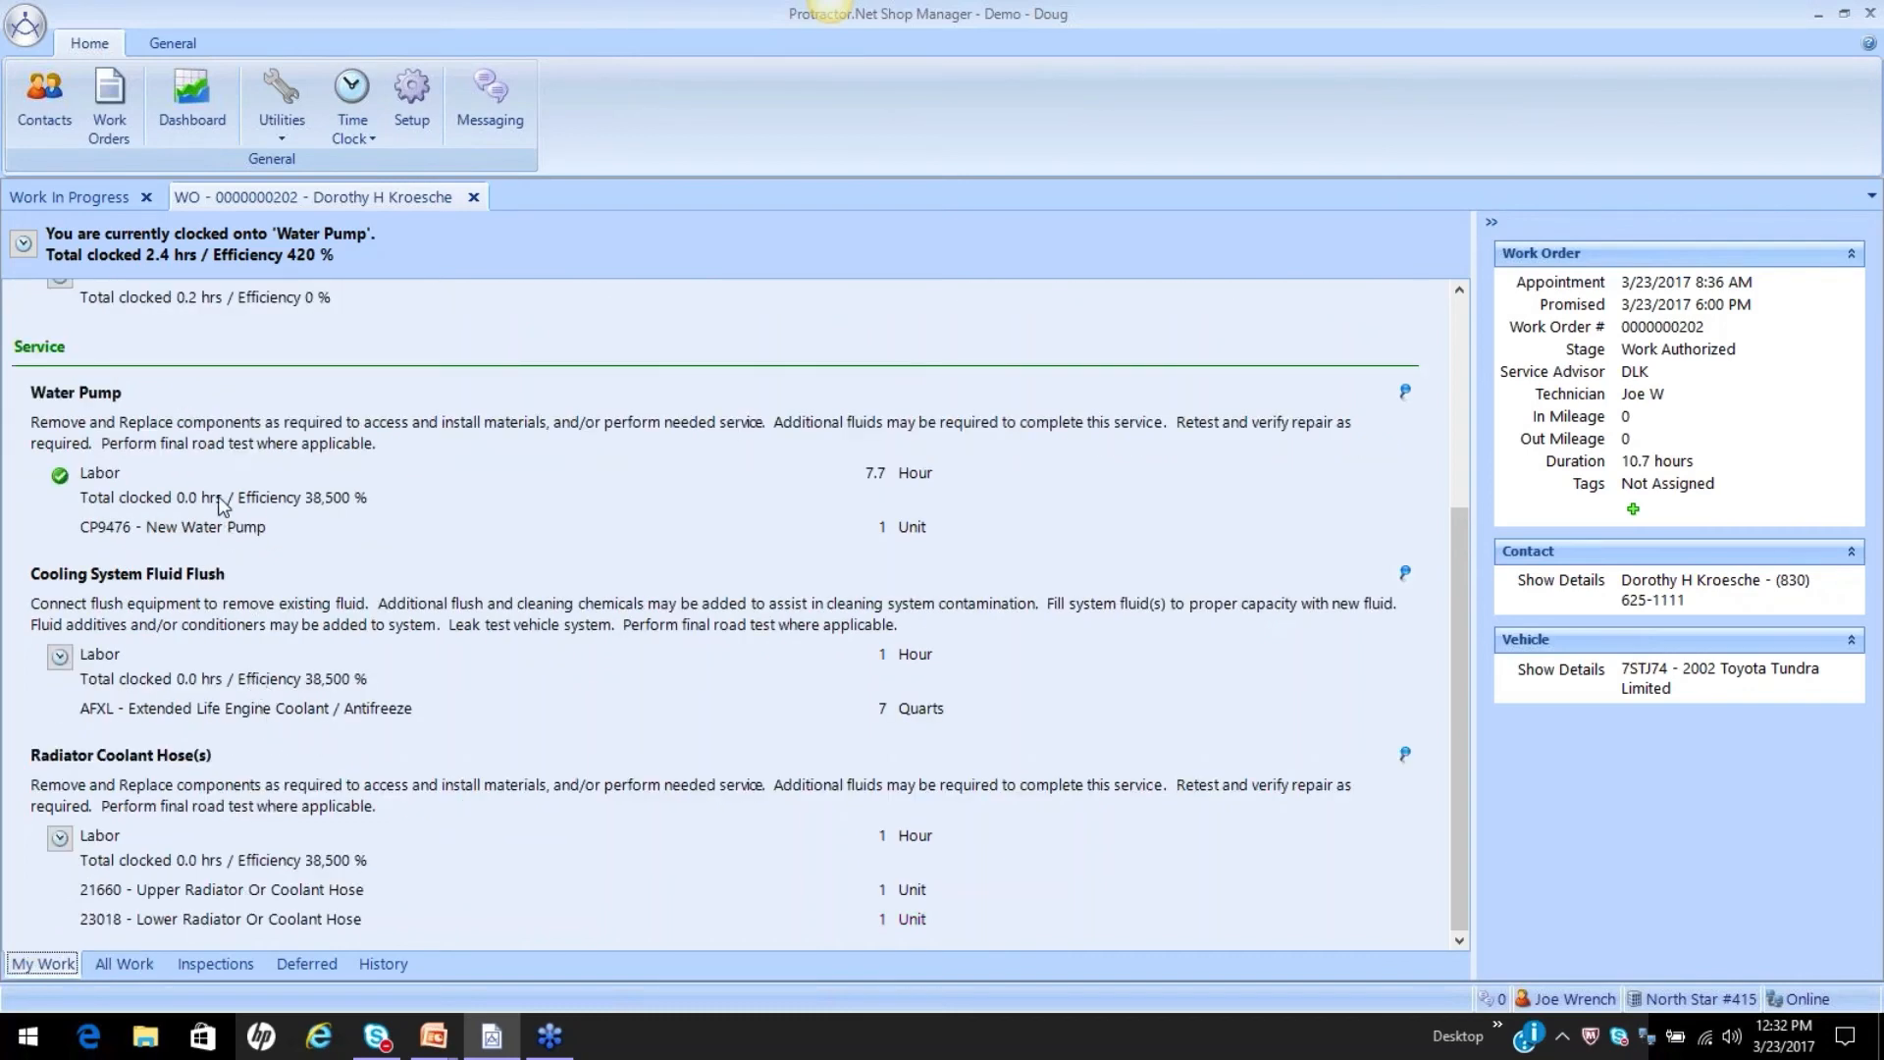
{"action": "left_click", "coordinate": [145, 960]}
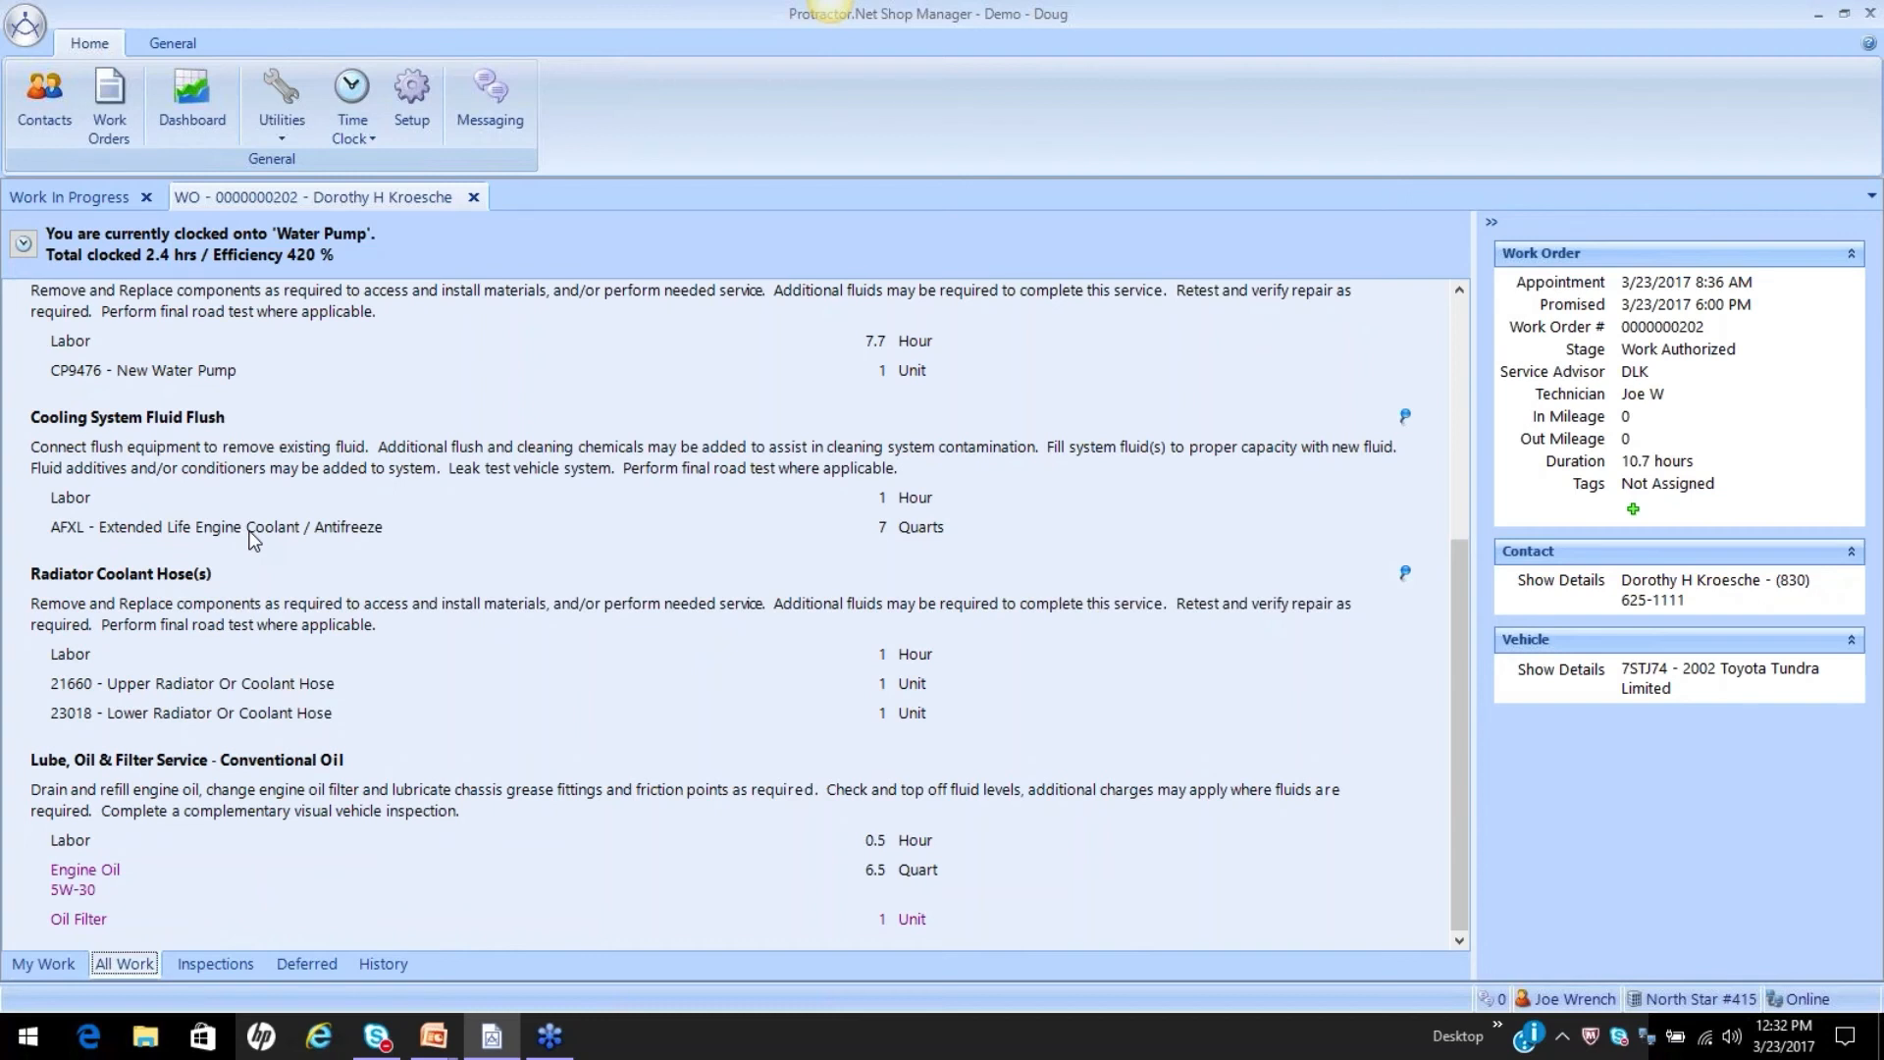
Show the work order's inspections and clock back onto the whole work order without marking the Water Pump package as completed.
{"action": "left_click", "coordinate": [214, 966]}
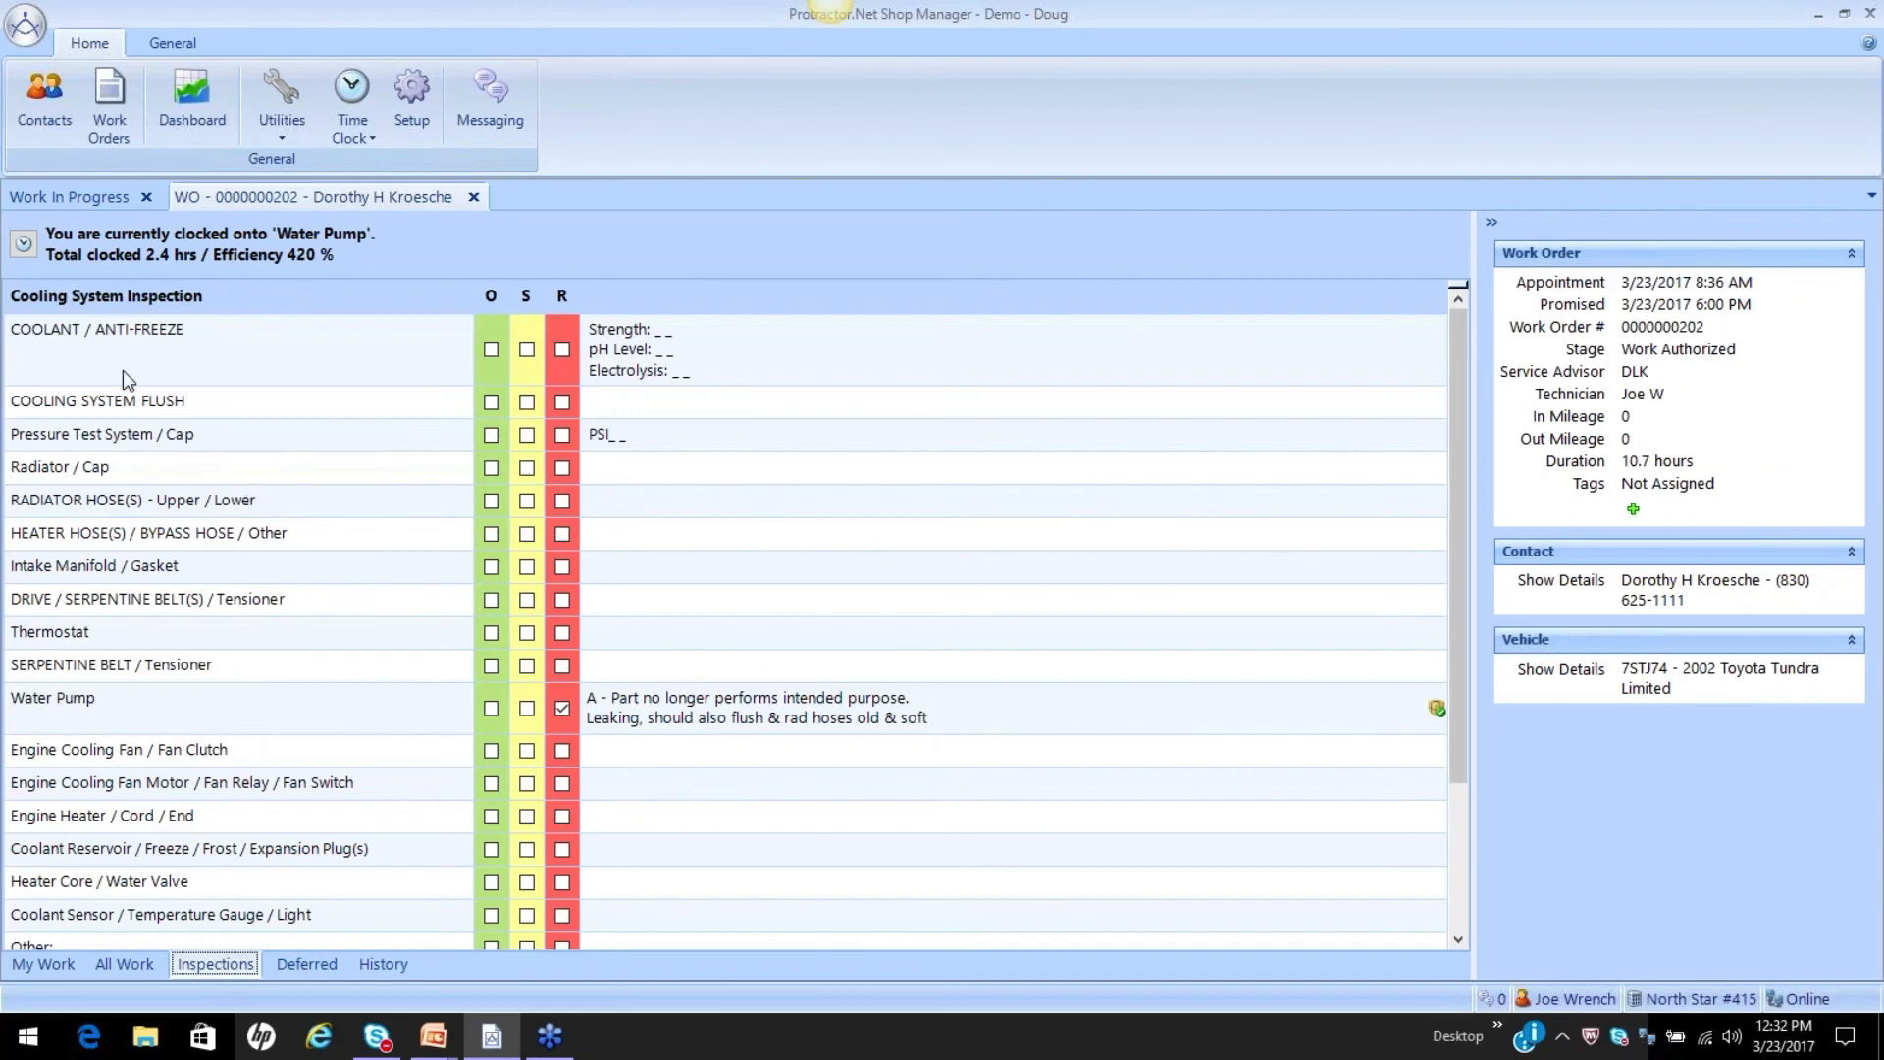
{"action": "left_click", "coordinate": [24, 245]}
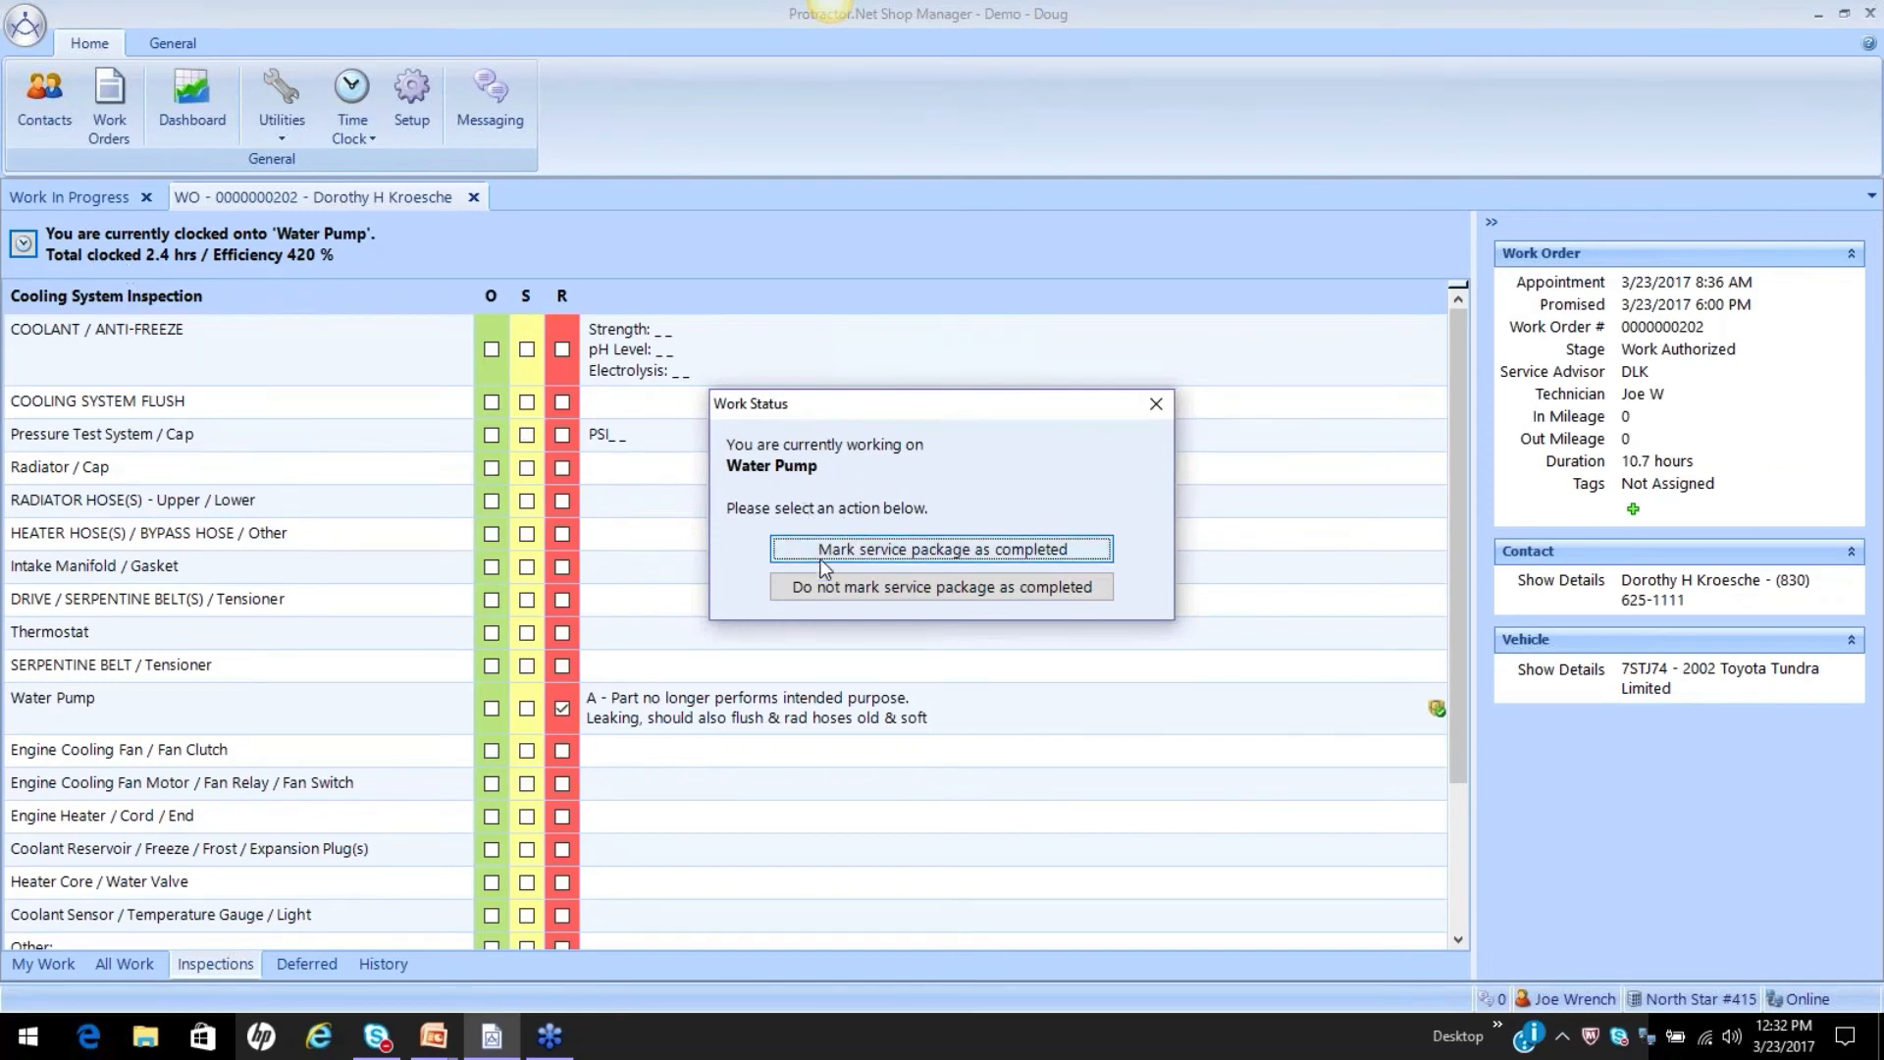
{"action": "left_click", "coordinate": [840, 587]}
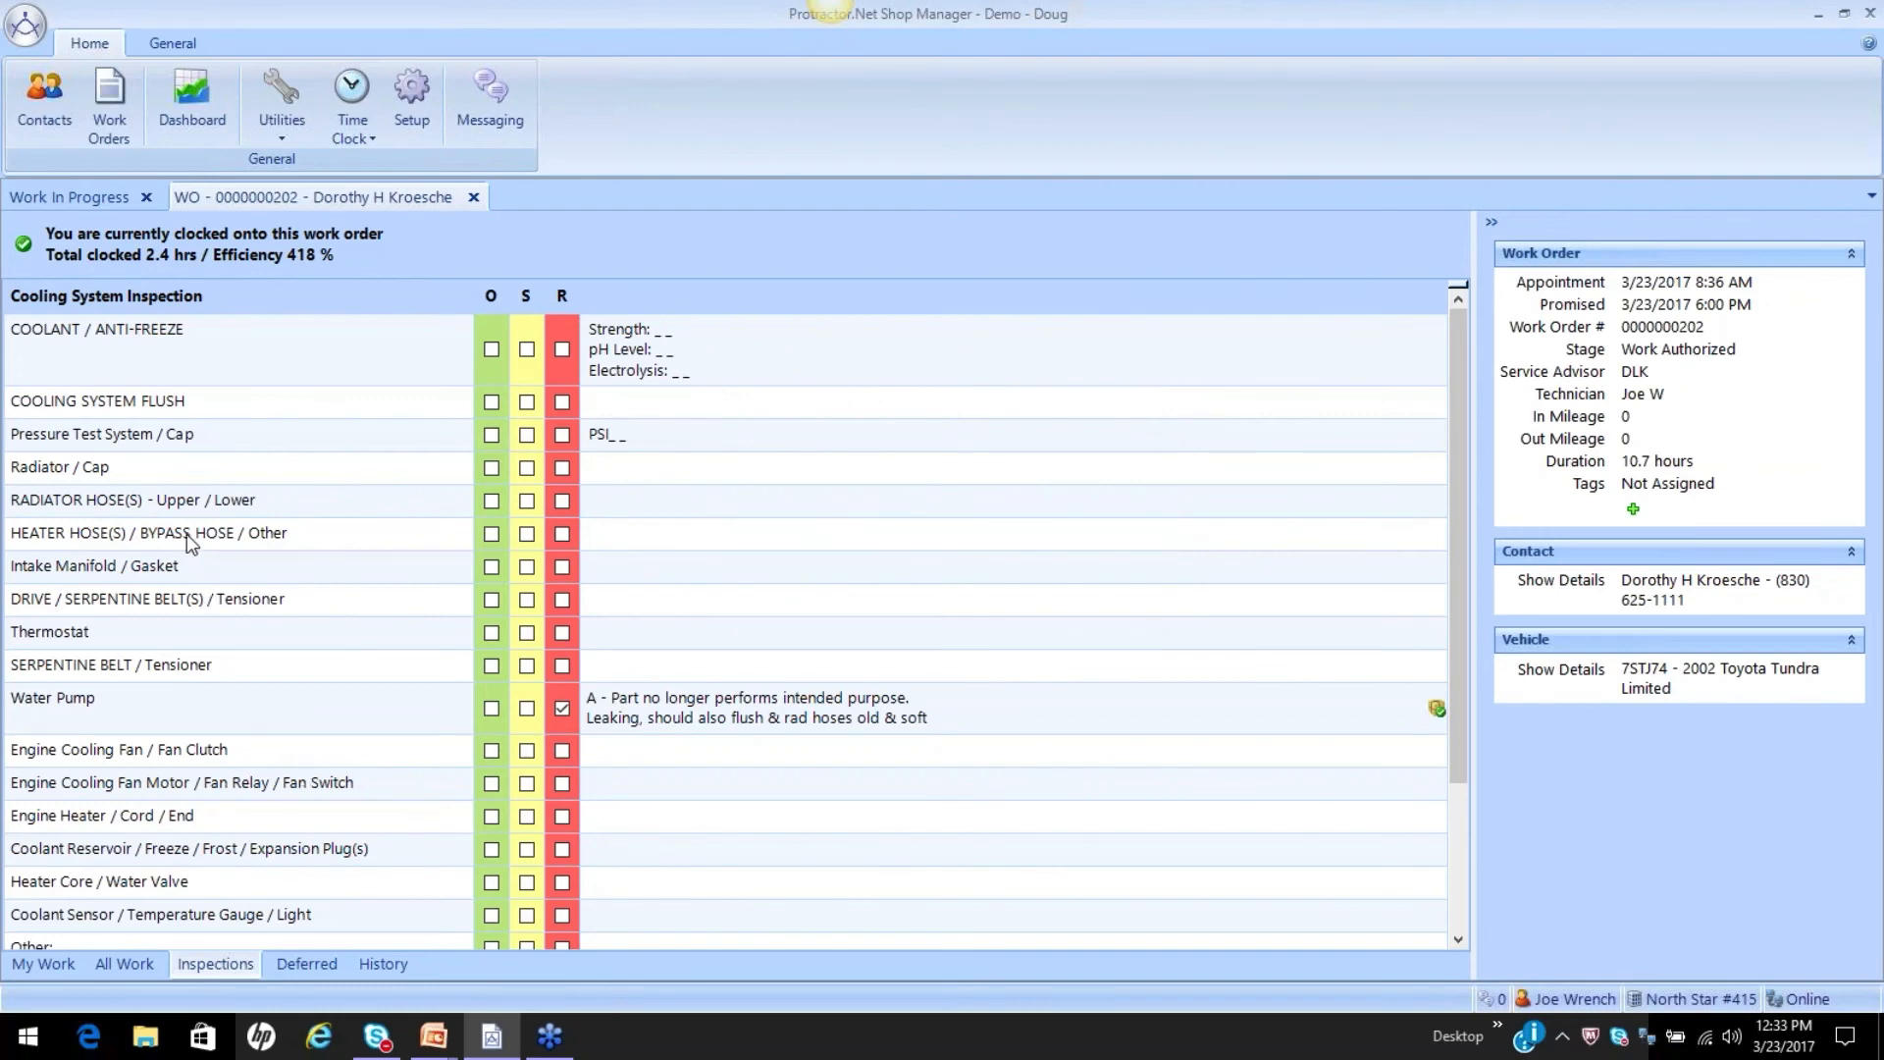
Rate the Radiator / Cap inspection item as S with reason 2 - To address customer need, convenience, or request.
{"action": "left_click", "coordinate": [189, 479]}
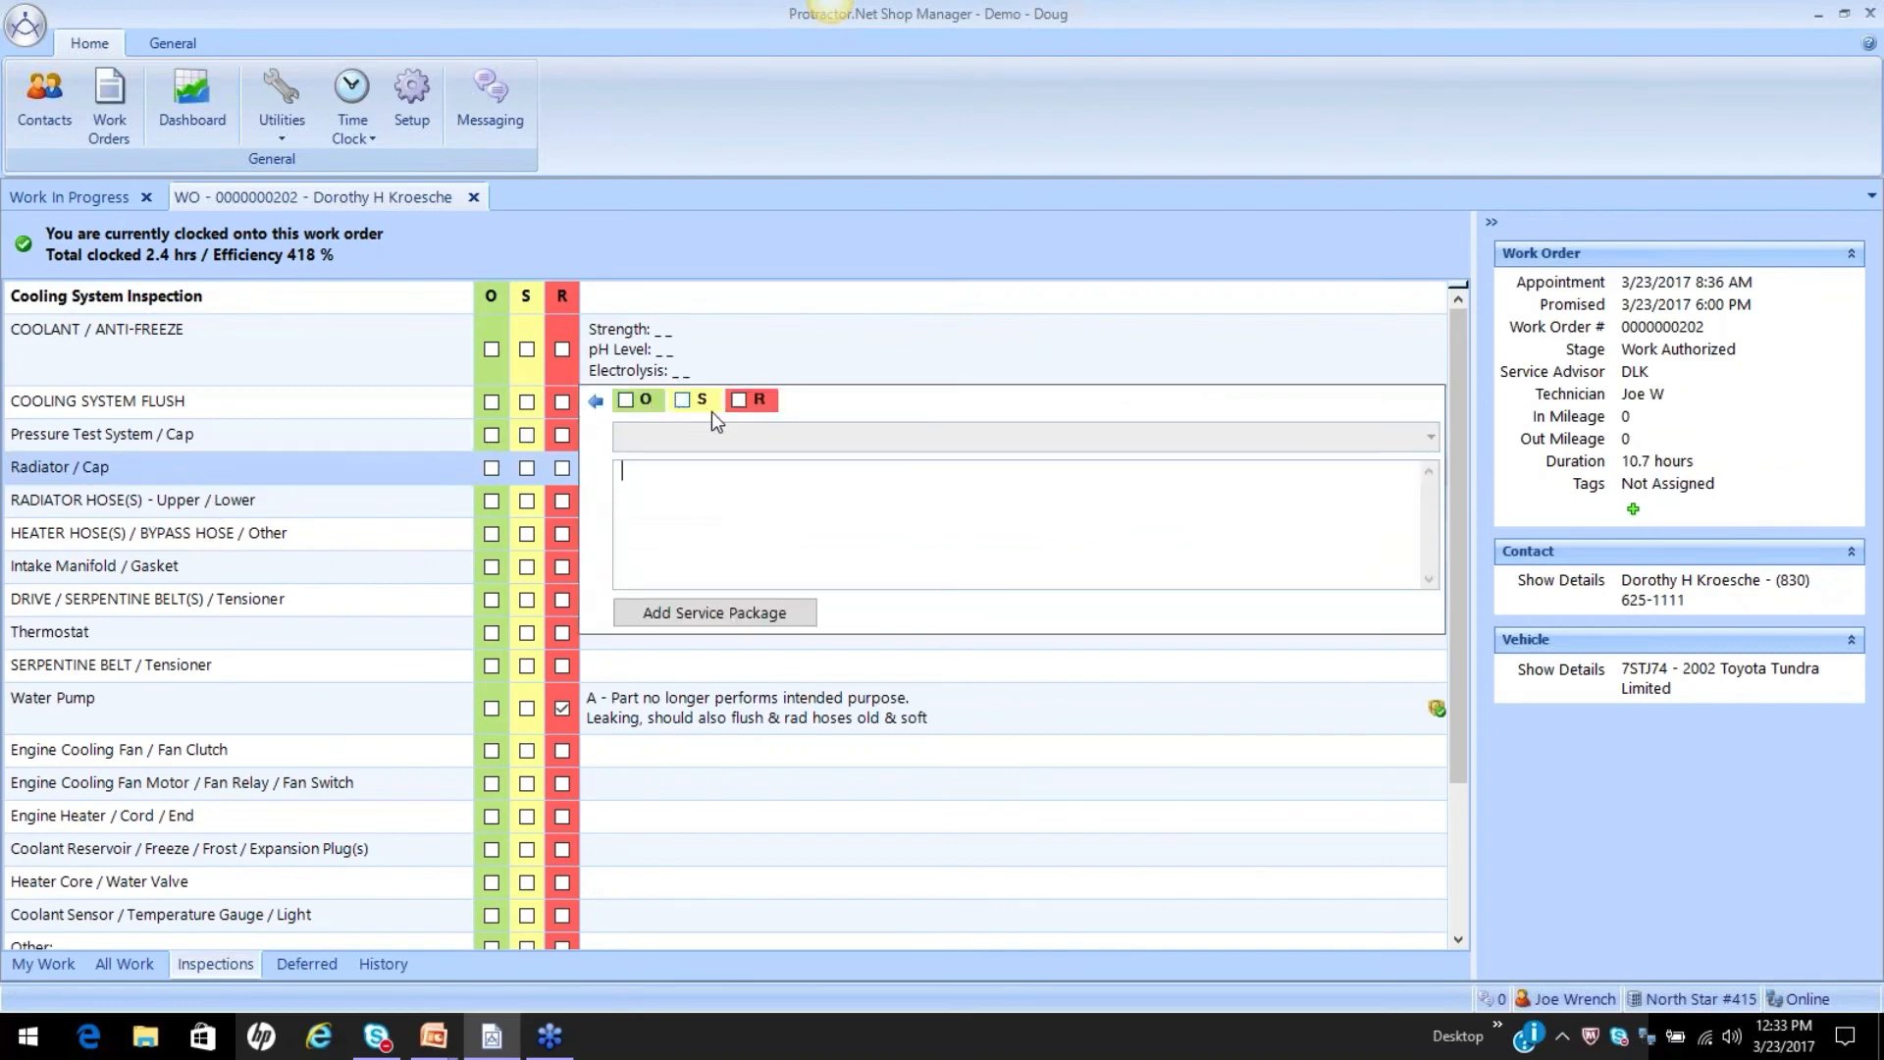
{"action": "left_click", "coordinate": [682, 400]}
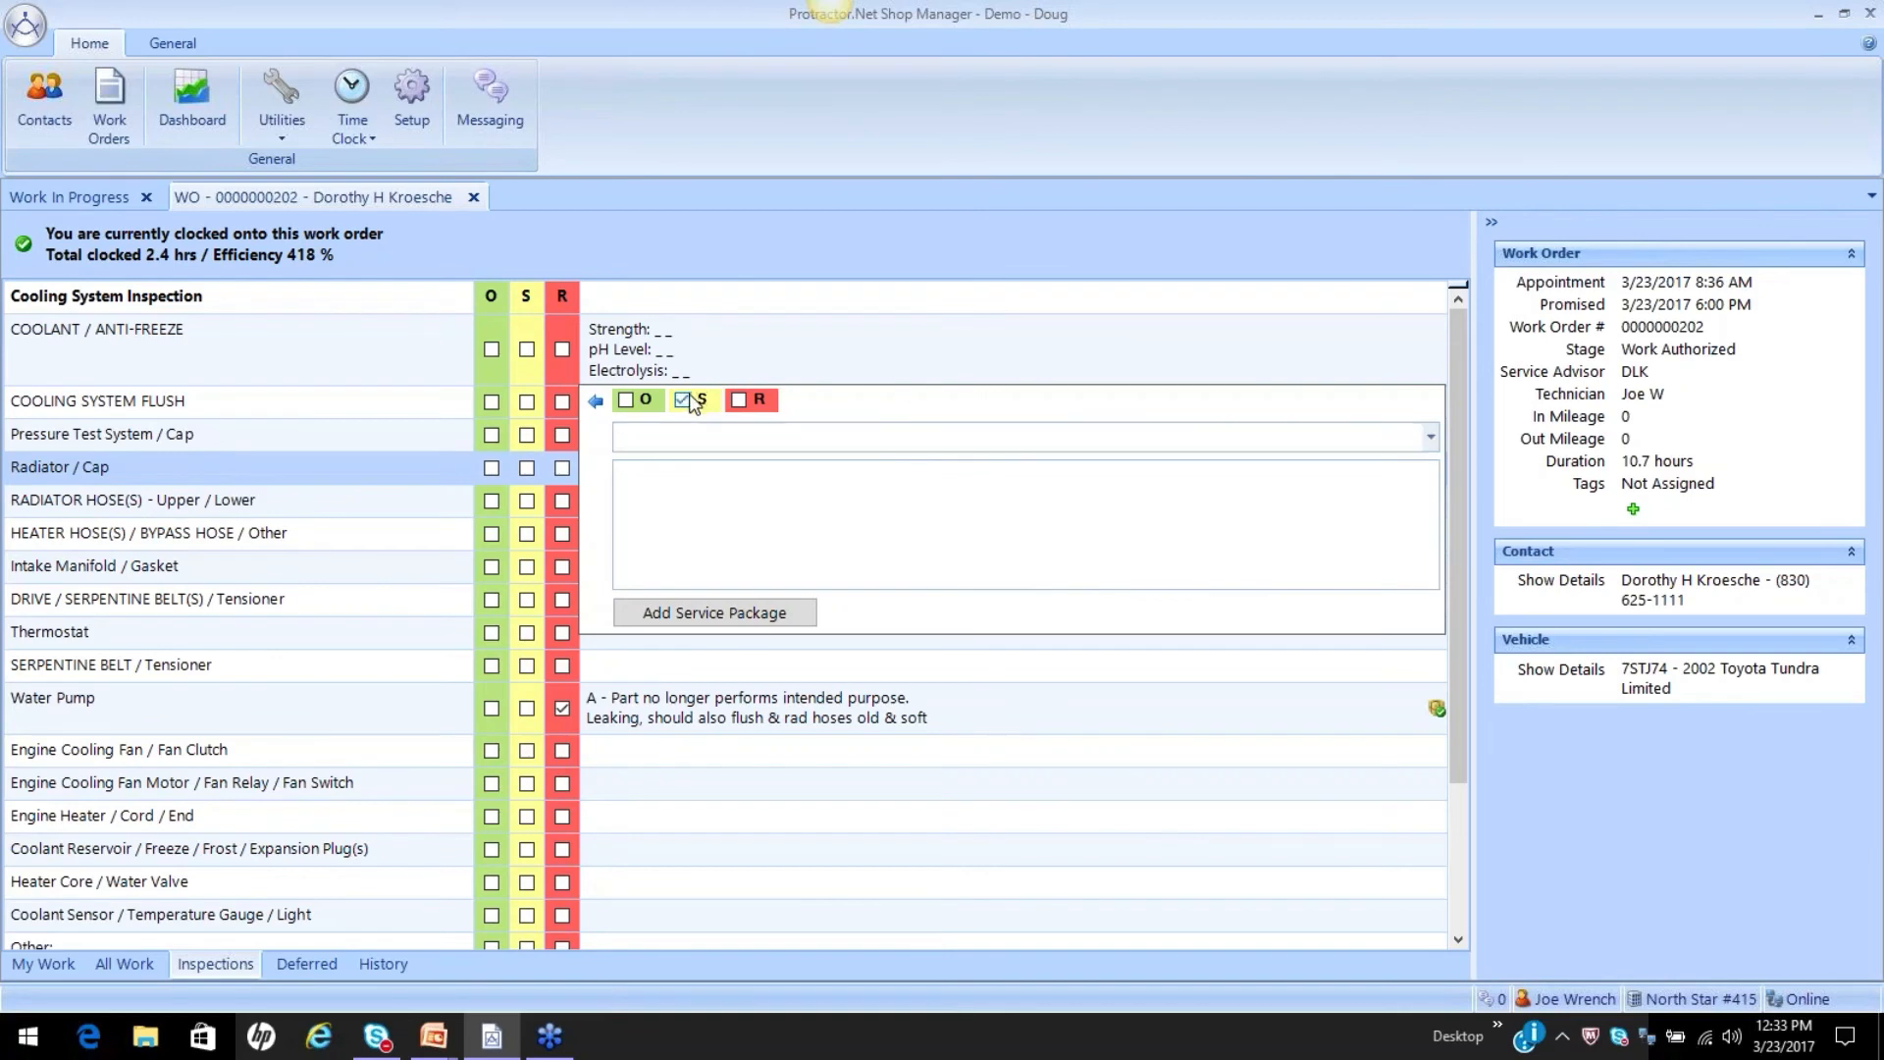
{"action": "left_click", "coordinate": [1429, 436]}
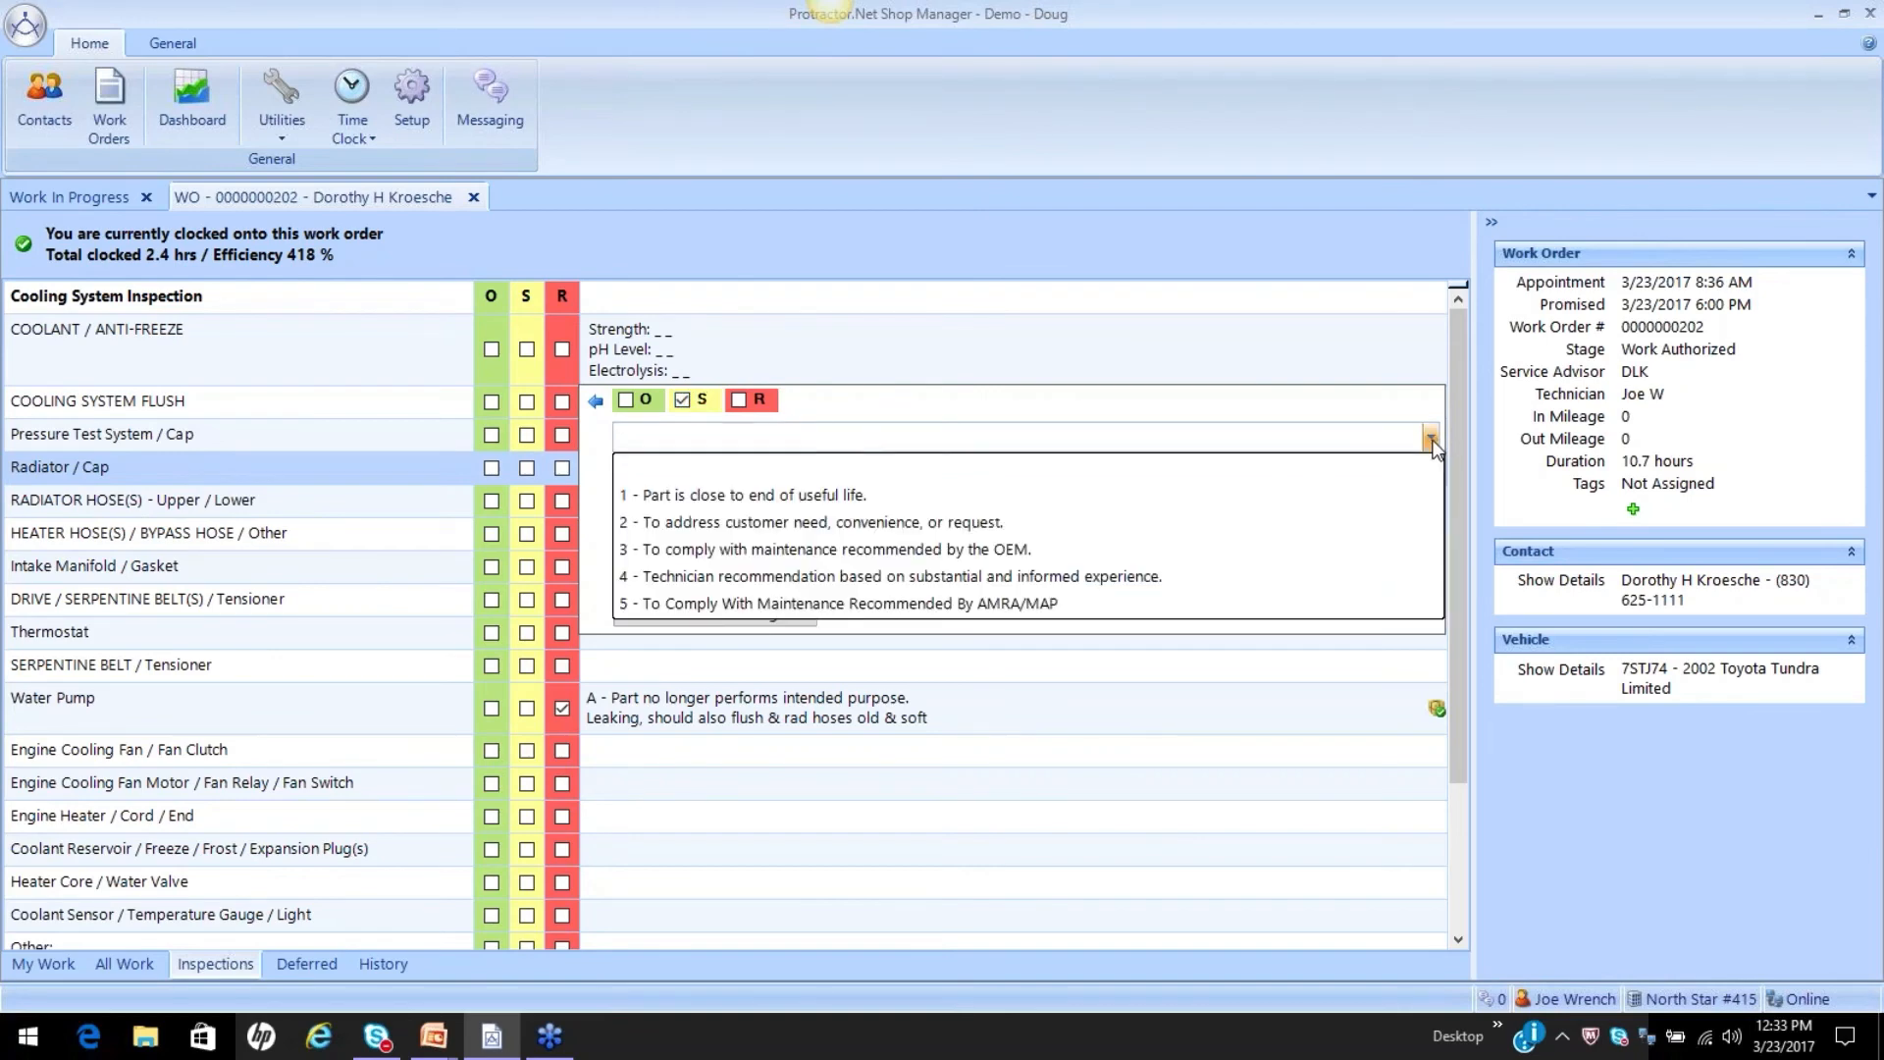
{"action": "left_click", "coordinate": [1016, 520]}
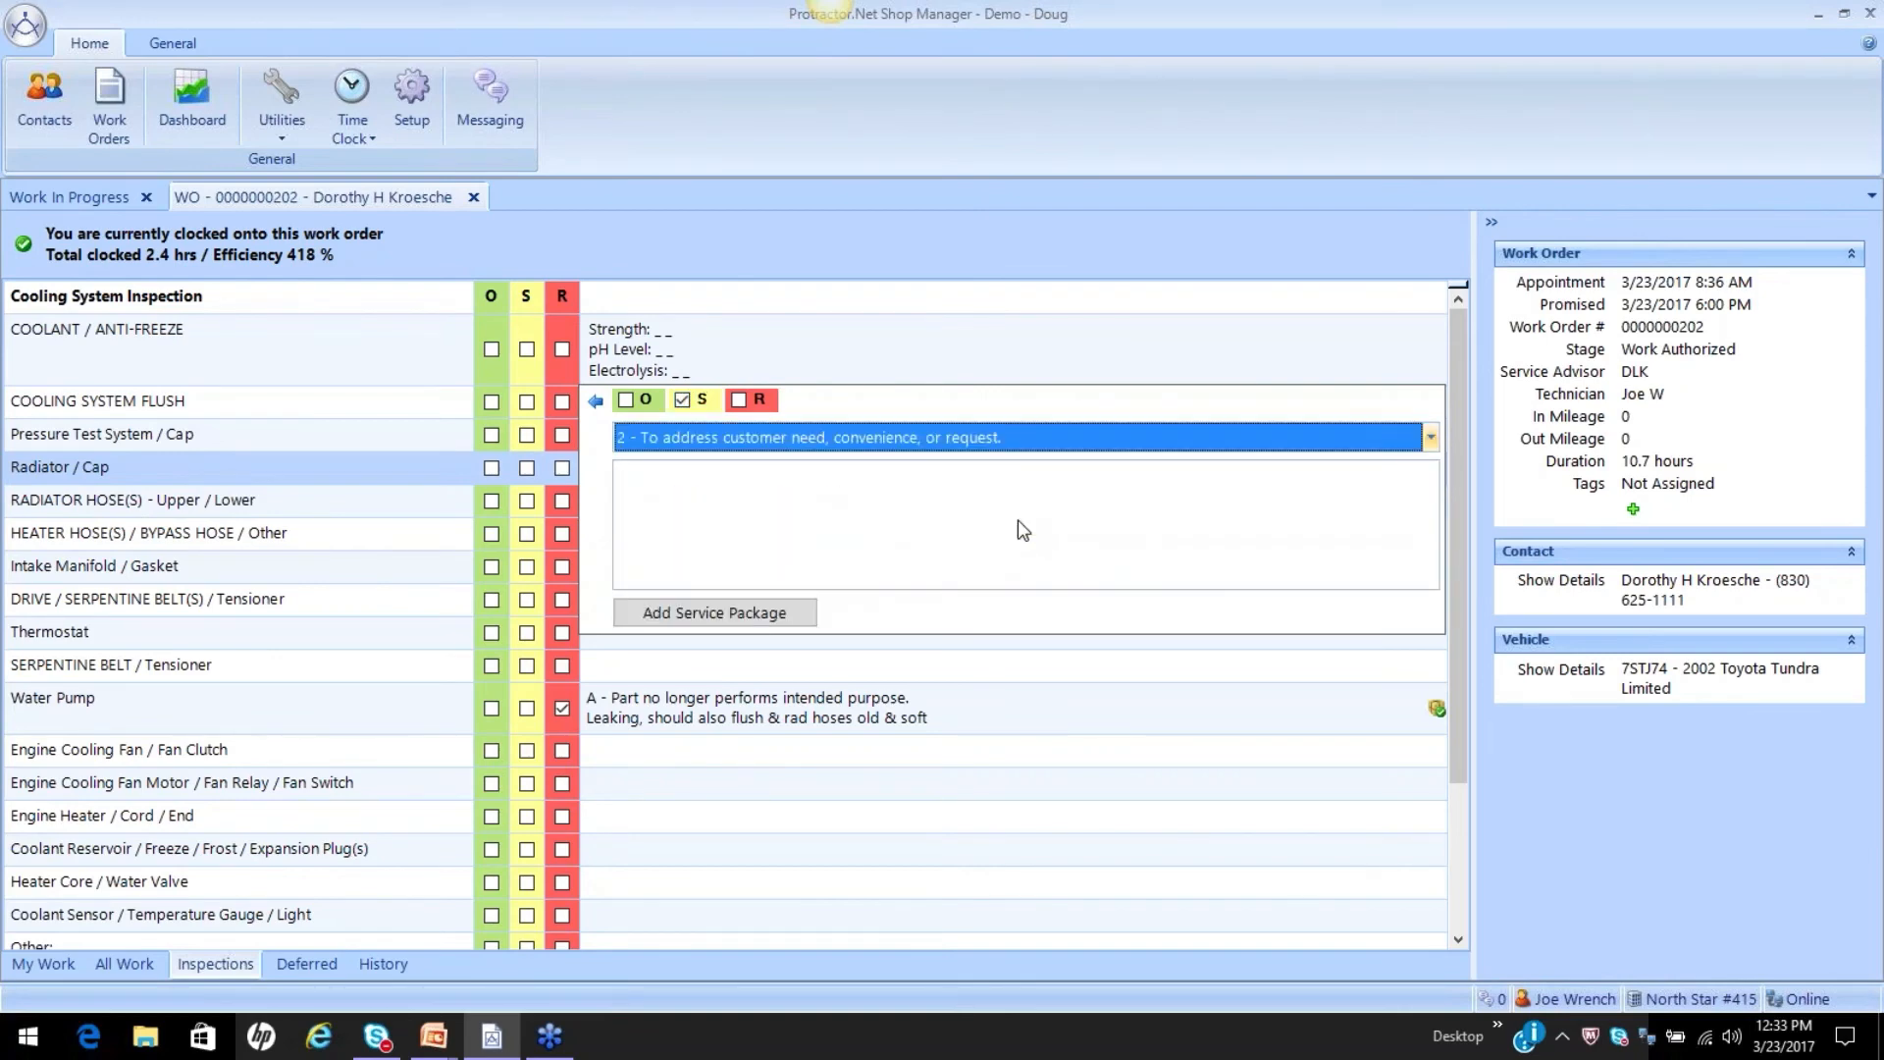
{"action": "left_click", "coordinate": [715, 542]}
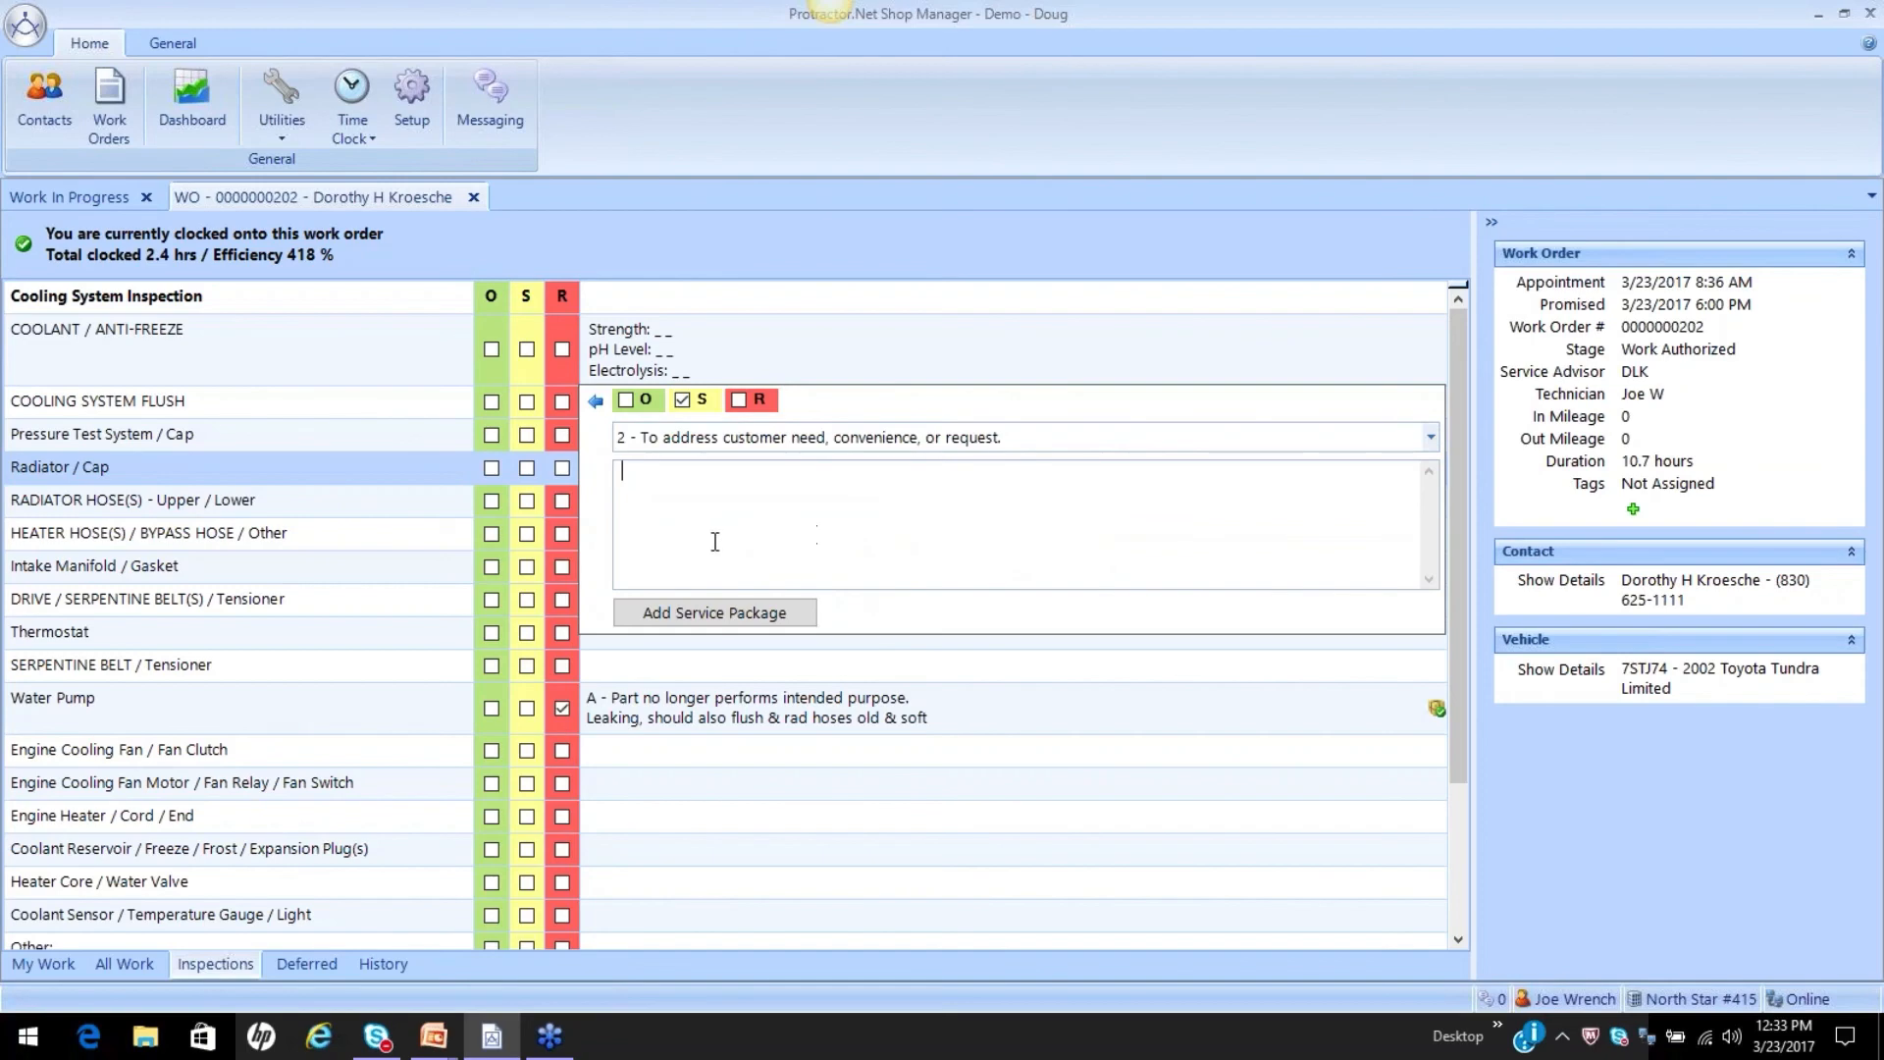
Search the services for "radiator c" and add the Radiator Cap service package to the Radiator / Cap inspection item.
{"action": "left_click", "coordinate": [716, 613]}
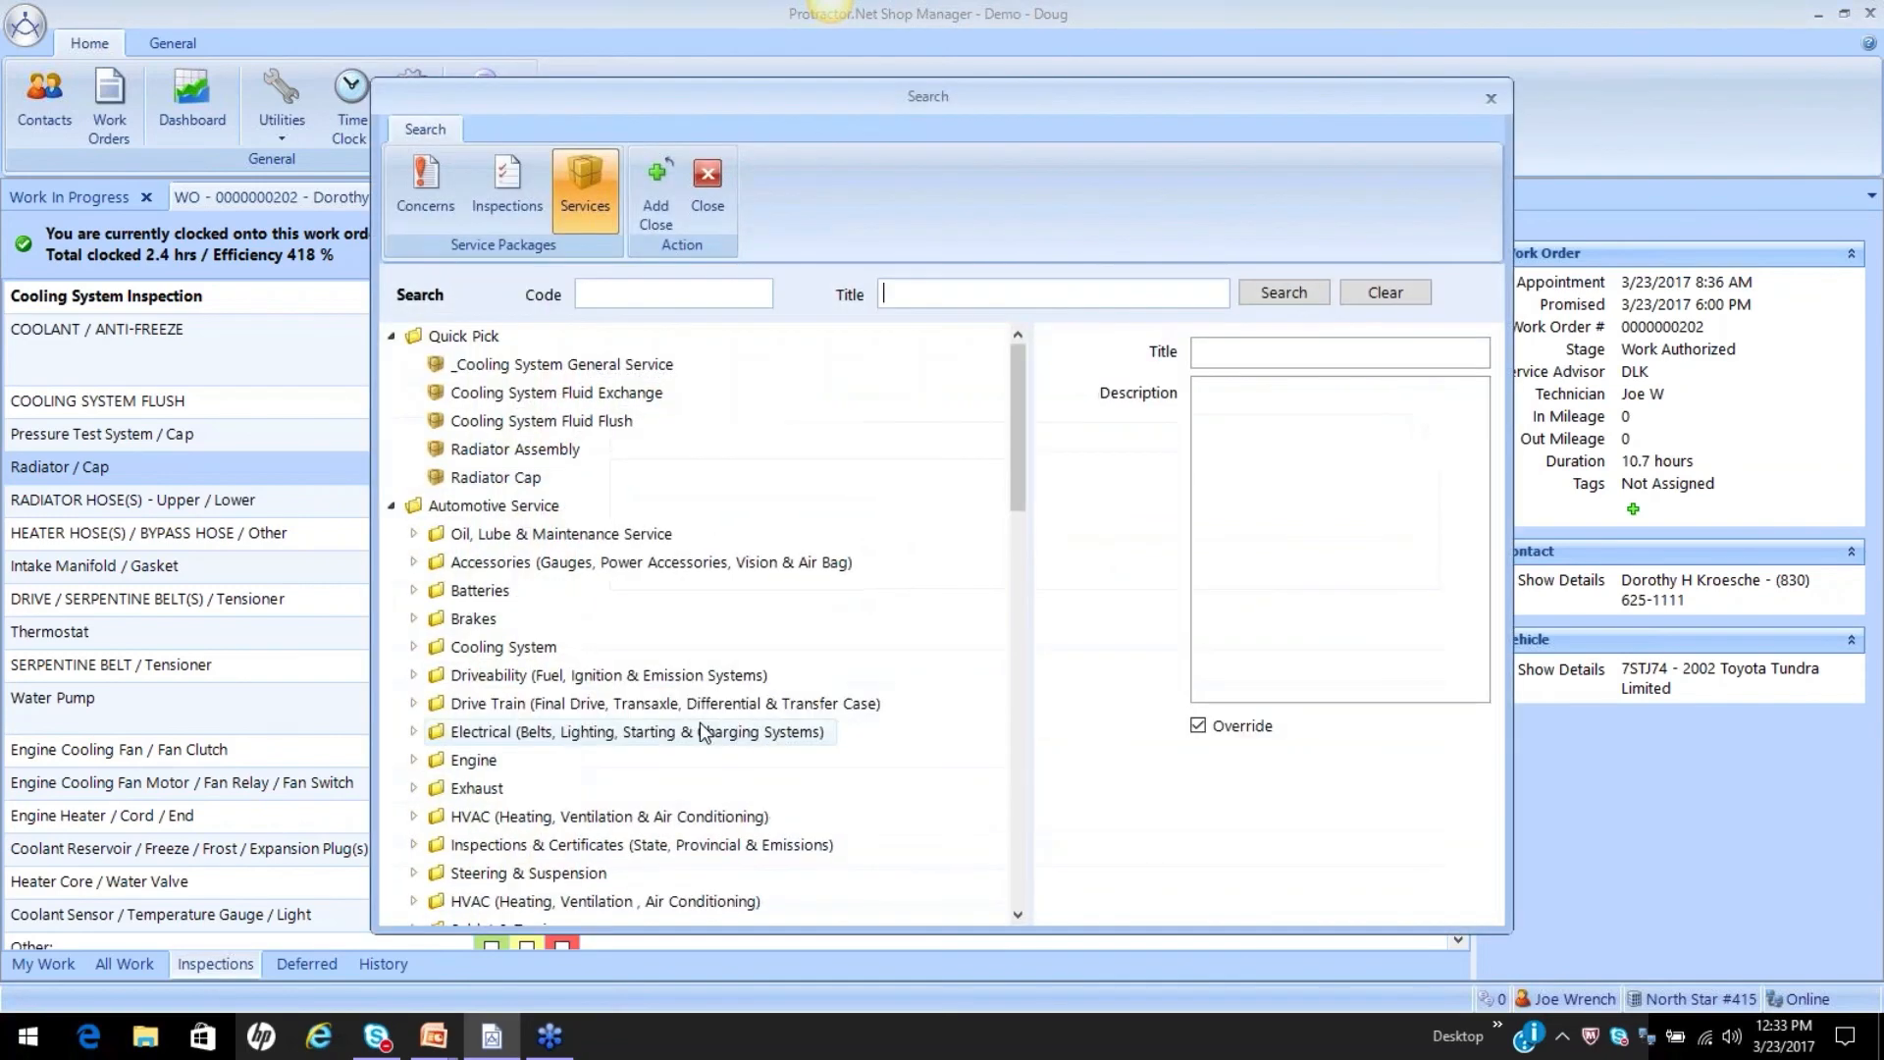
{"action": "type", "text": "radiator c"}
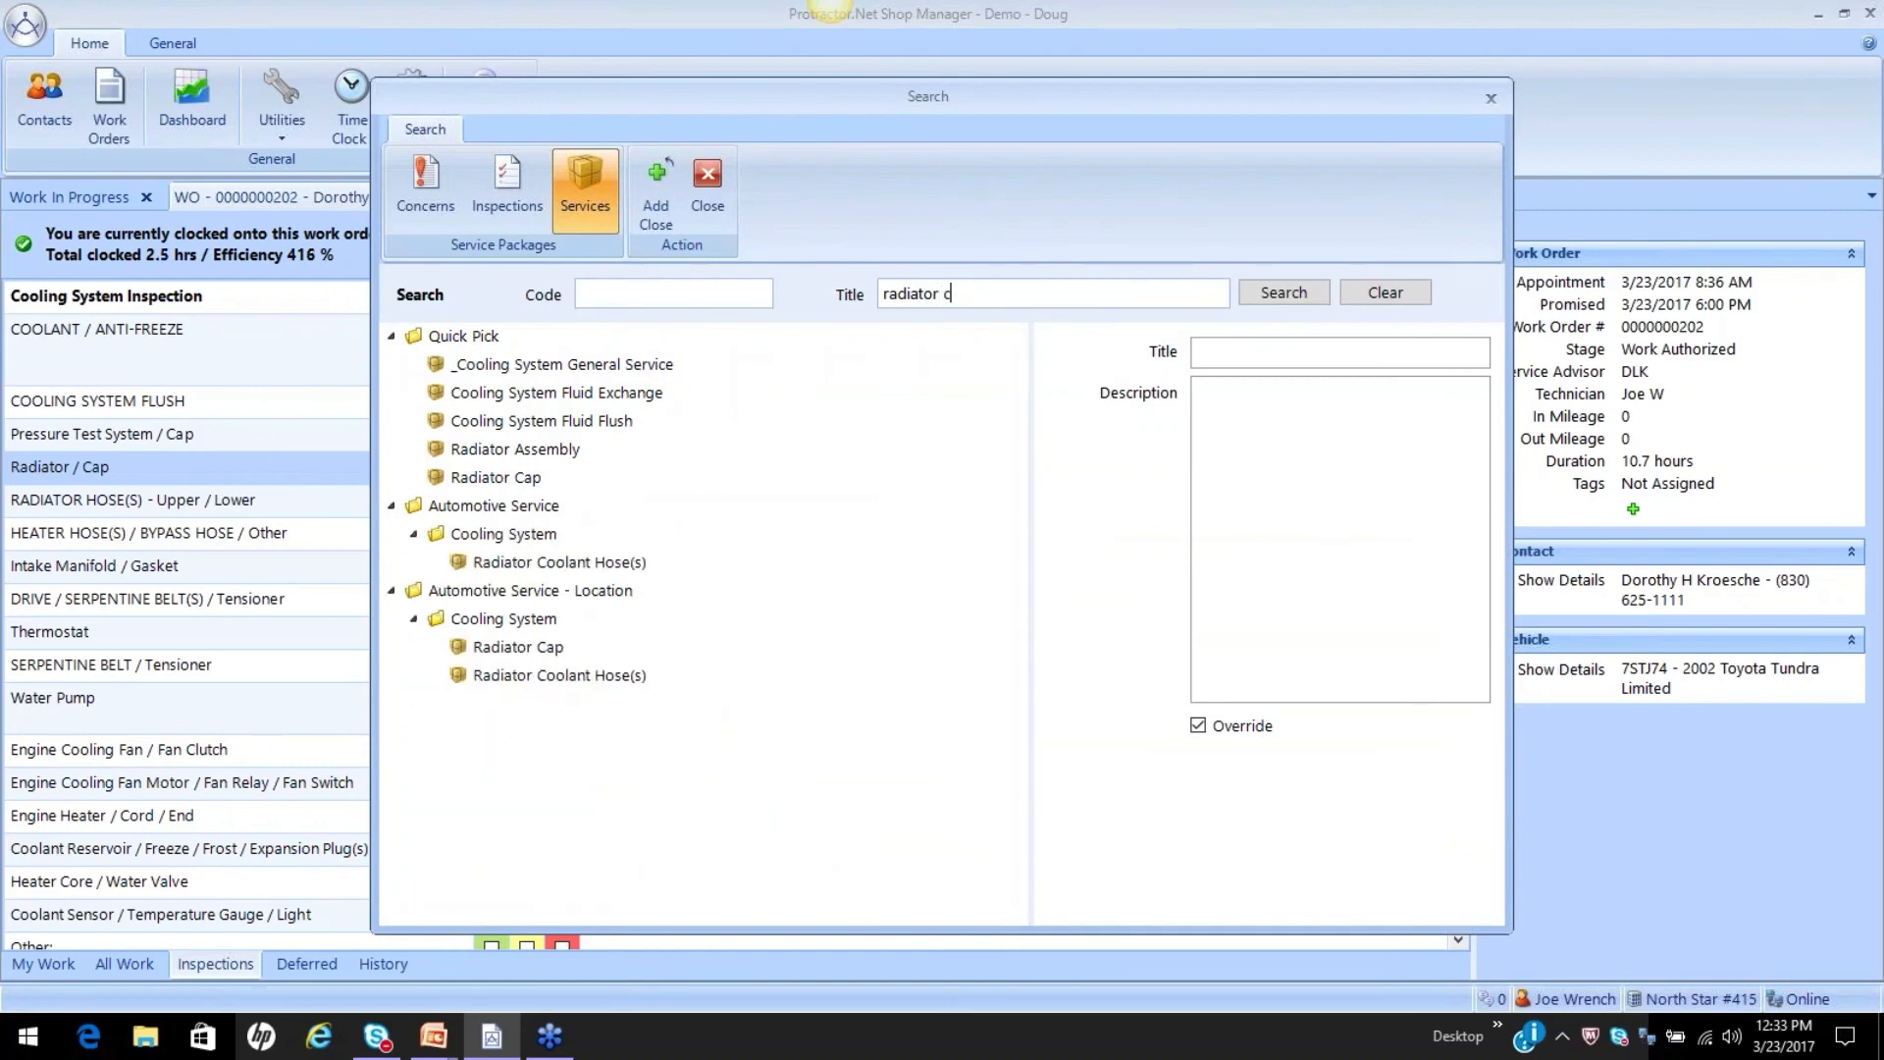
{"action": "left_click", "coordinate": [496, 477]}
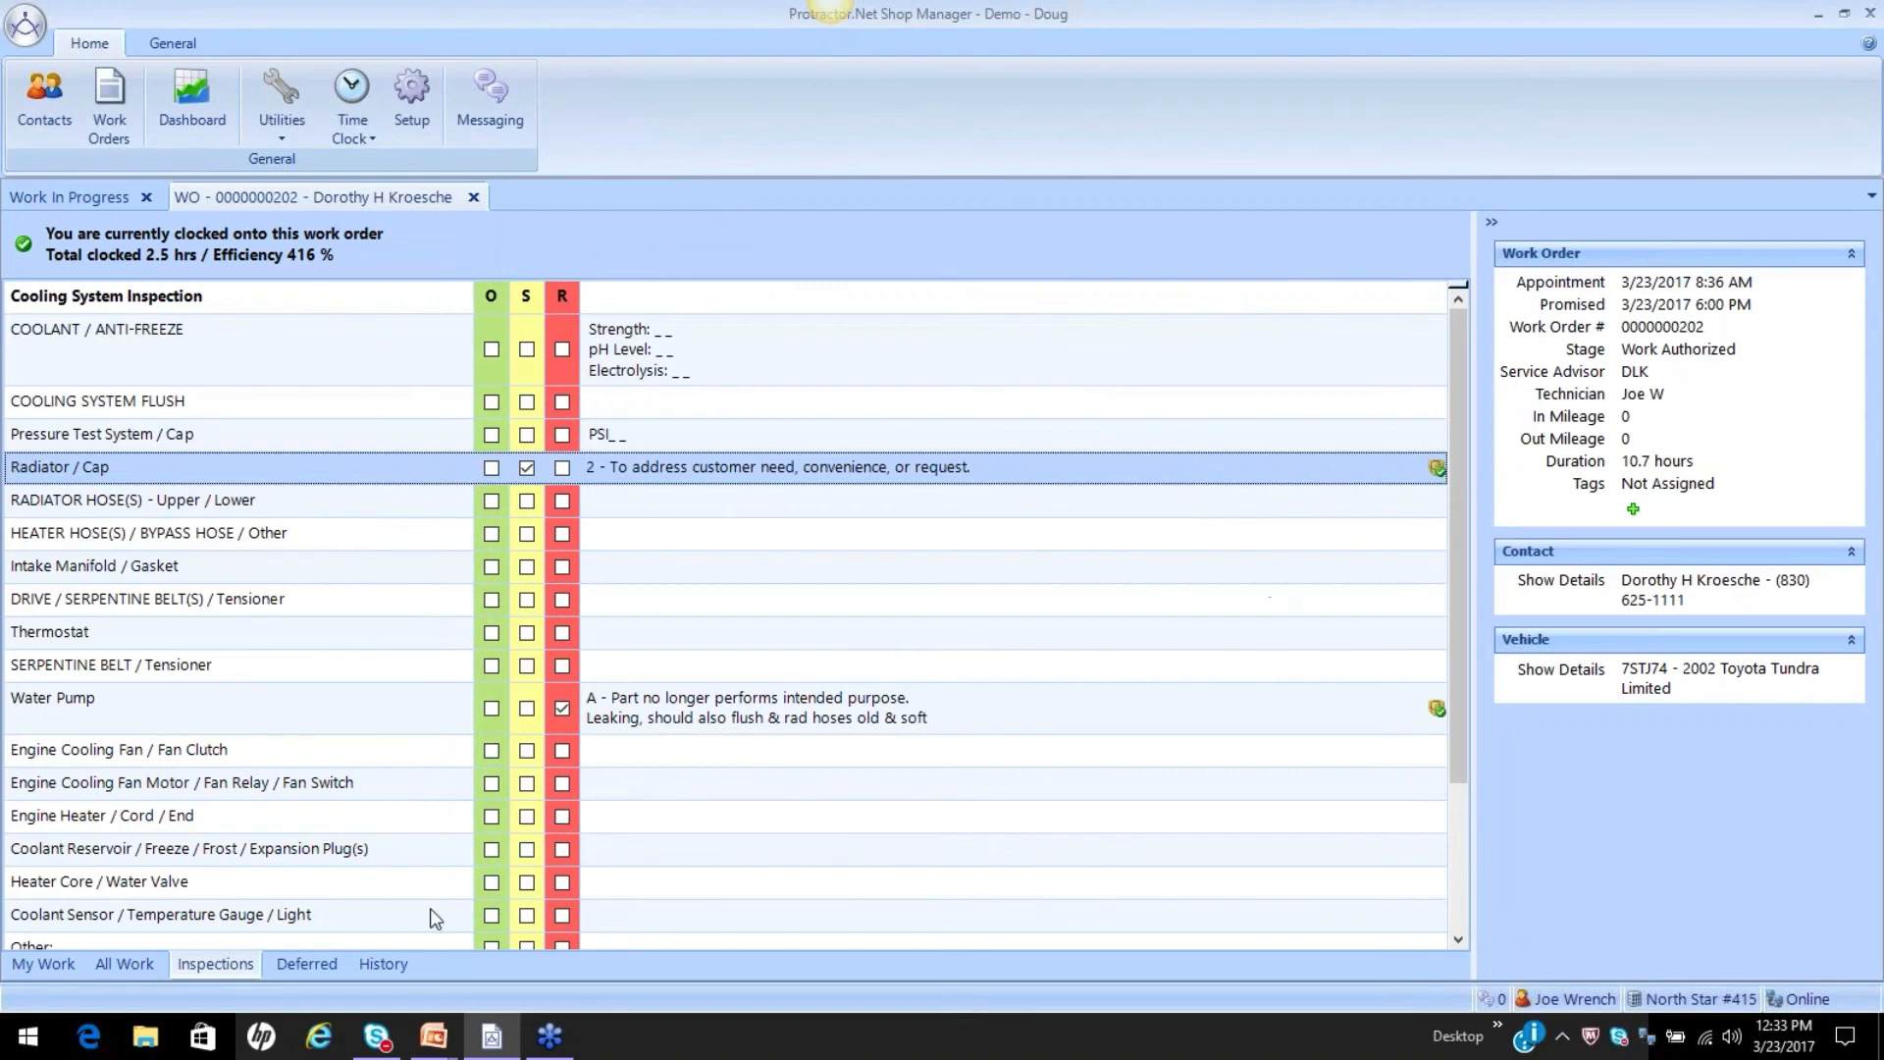
Show the vehicle's deferred services, and open the 2014 invoice from the Brakes entry in the service history.
{"action": "left_click", "coordinate": [307, 963]}
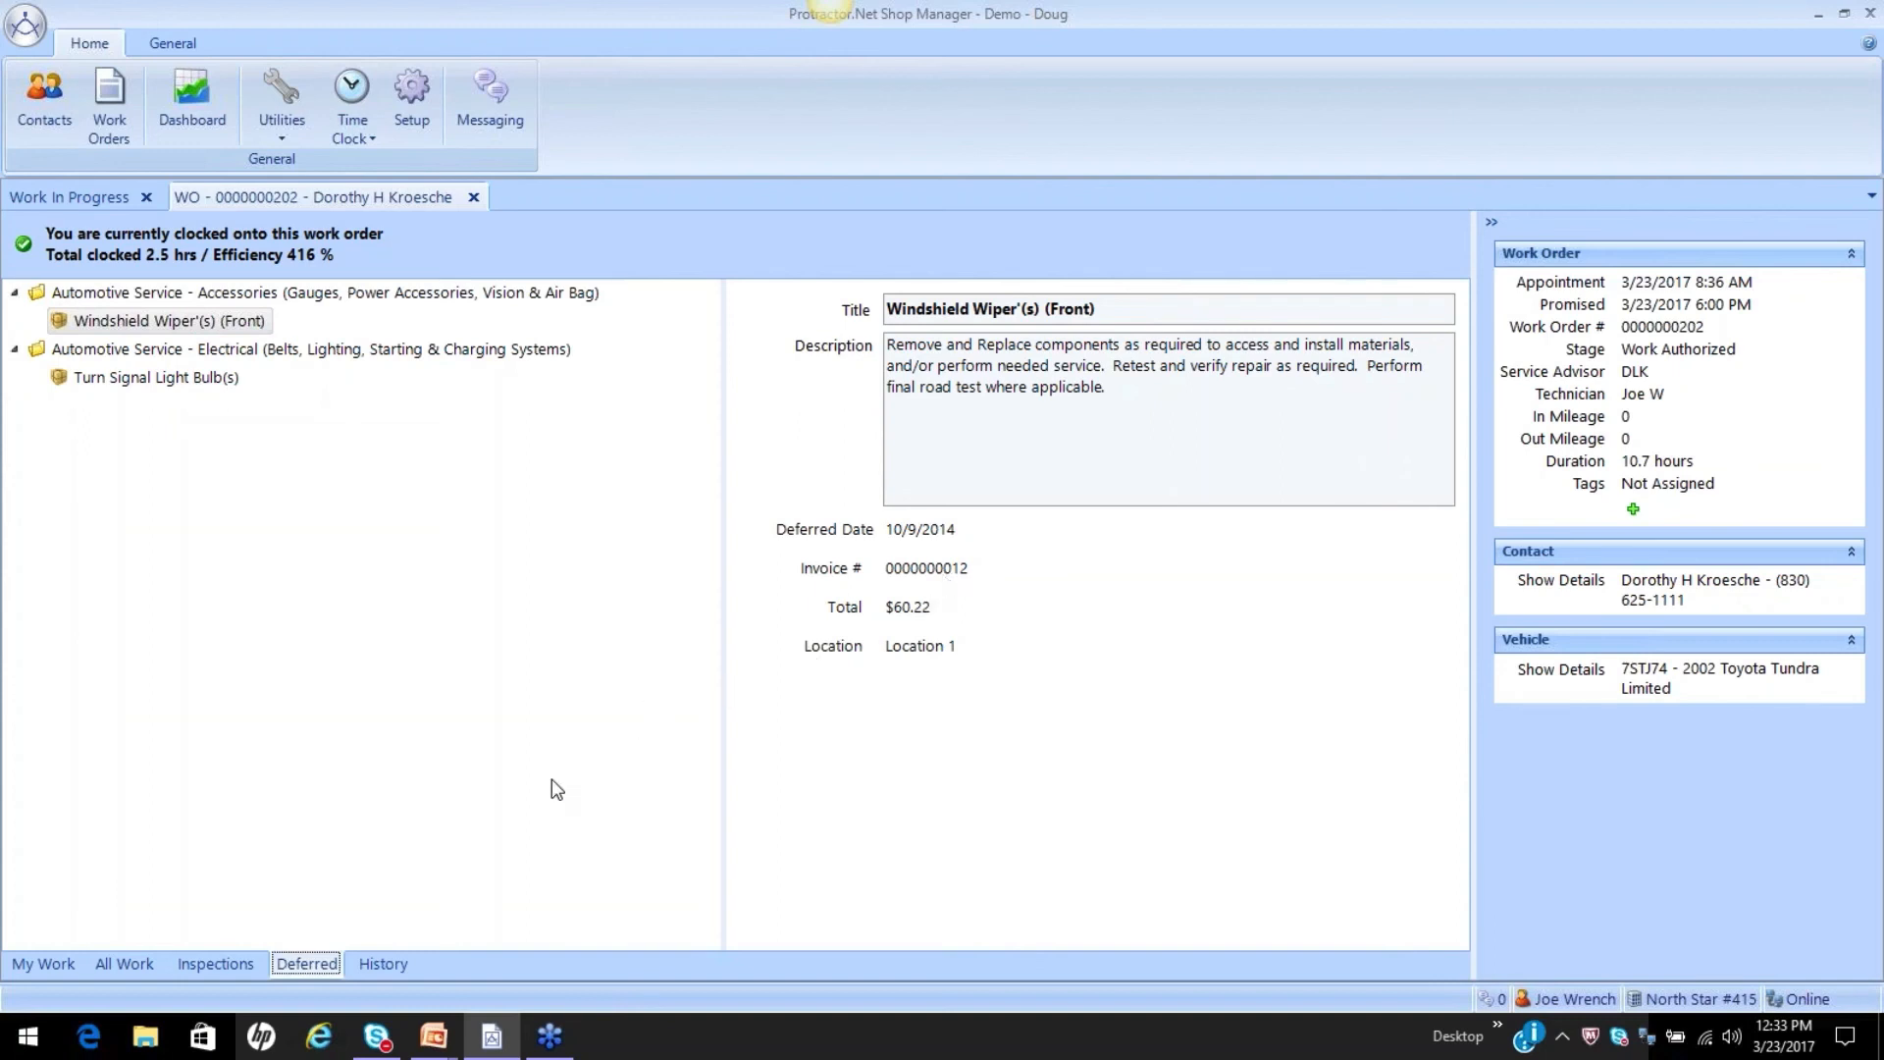
{"action": "left_click", "coordinate": [385, 962]}
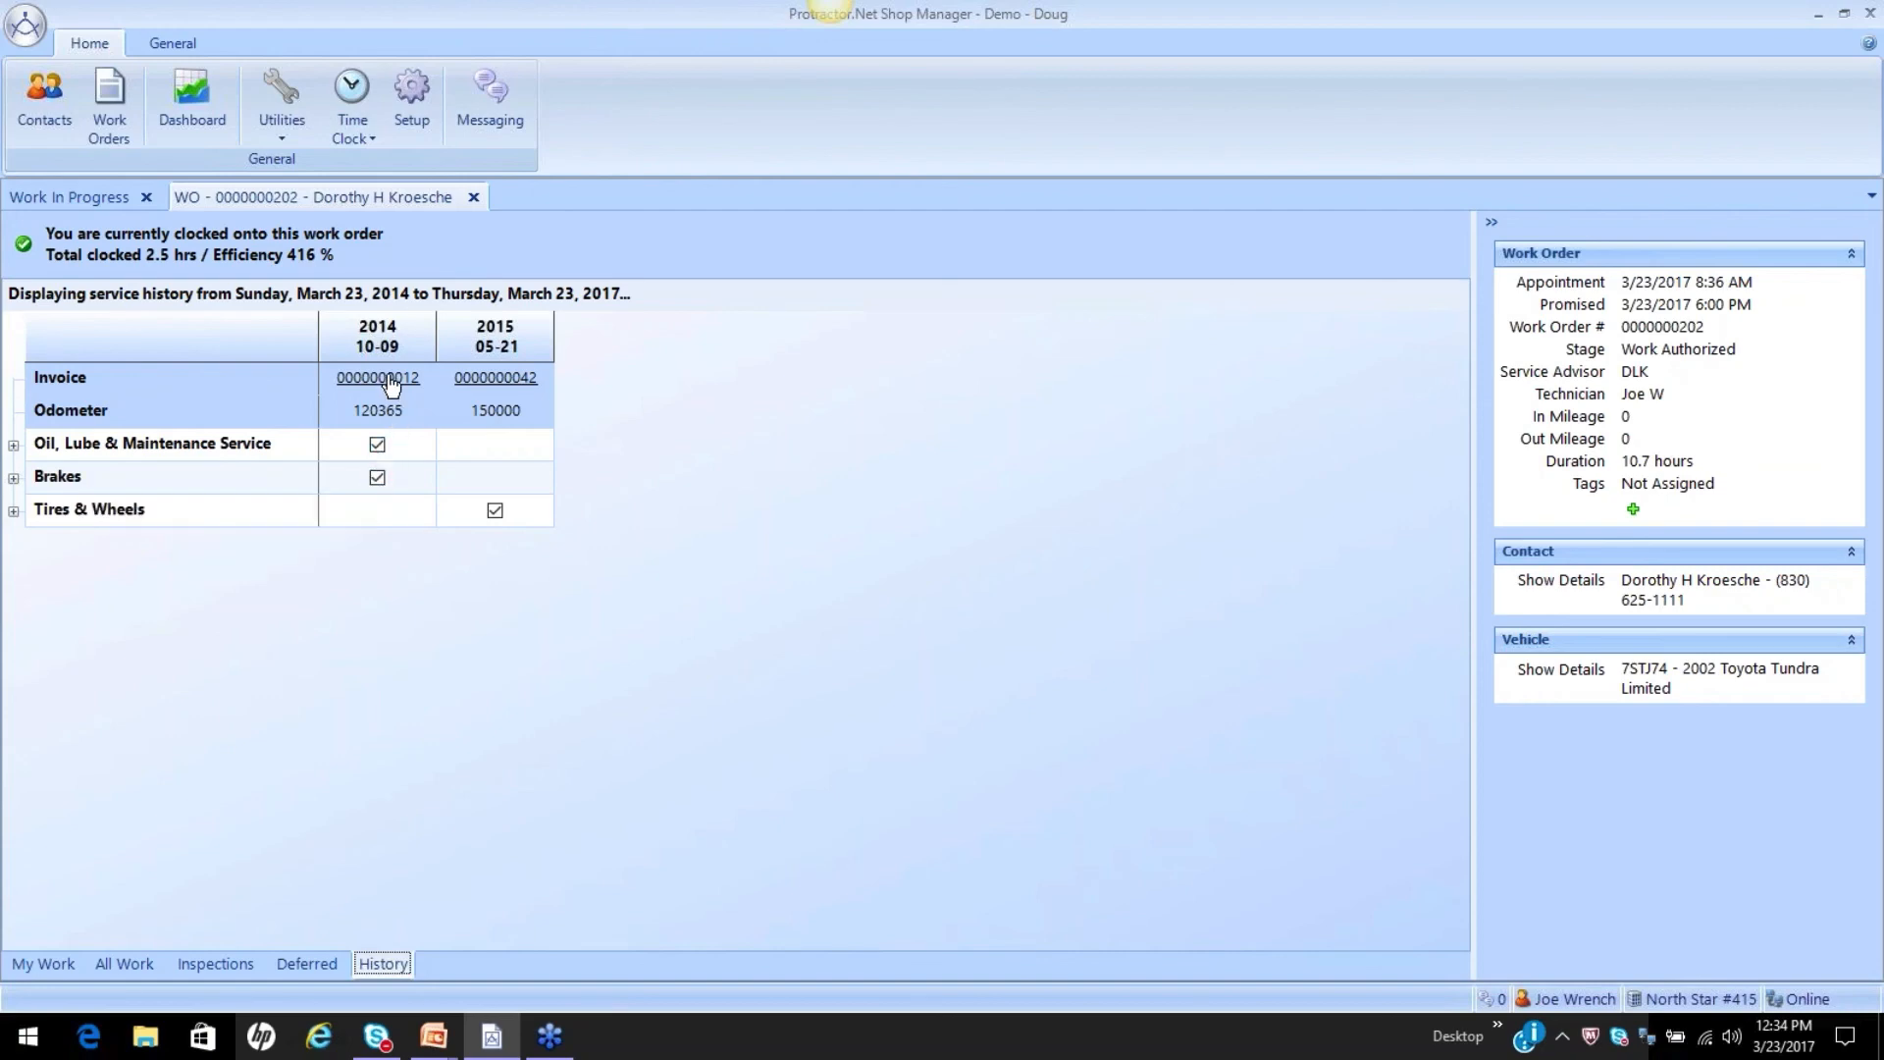
{"action": "mouse_move", "coordinate": [379, 486]}
{"action": "left_click", "coordinate": [378, 482]}
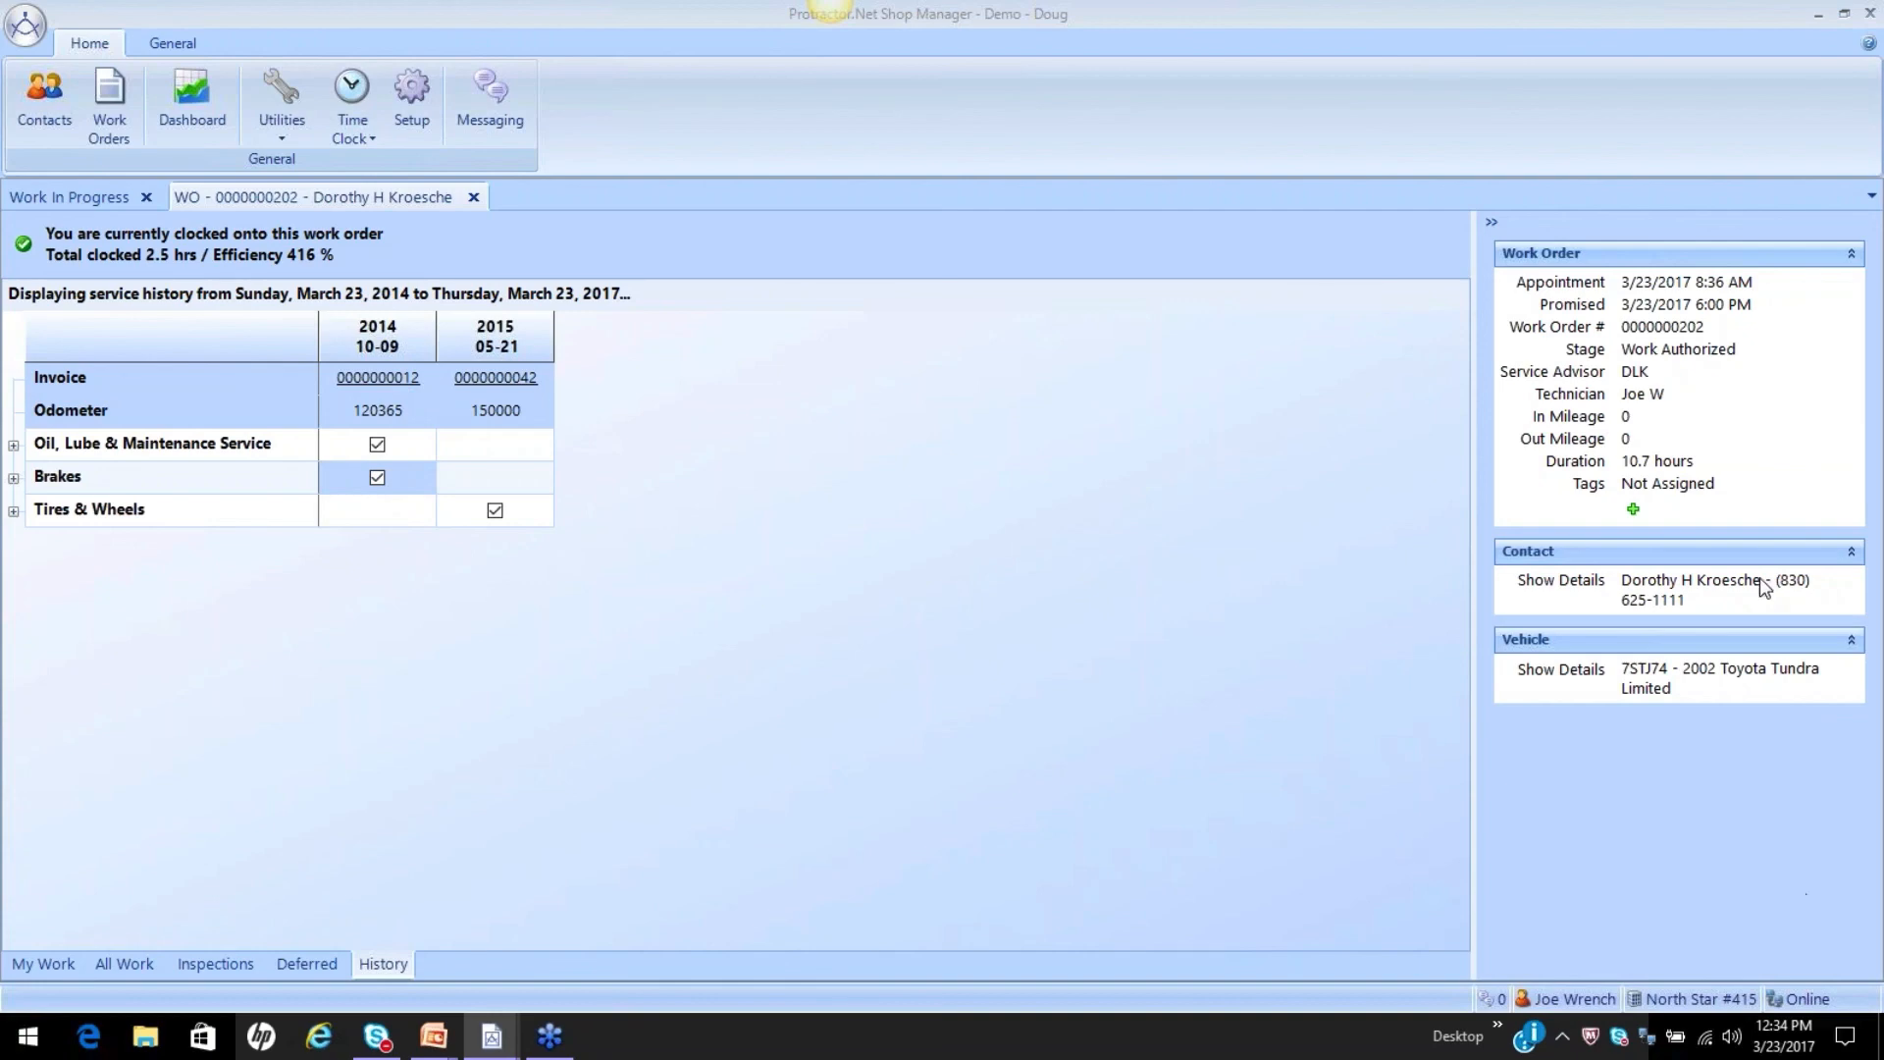
{"action": "left_click_drag", "start_coordinate": [1882, 175], "coordinate": [291, 145]}
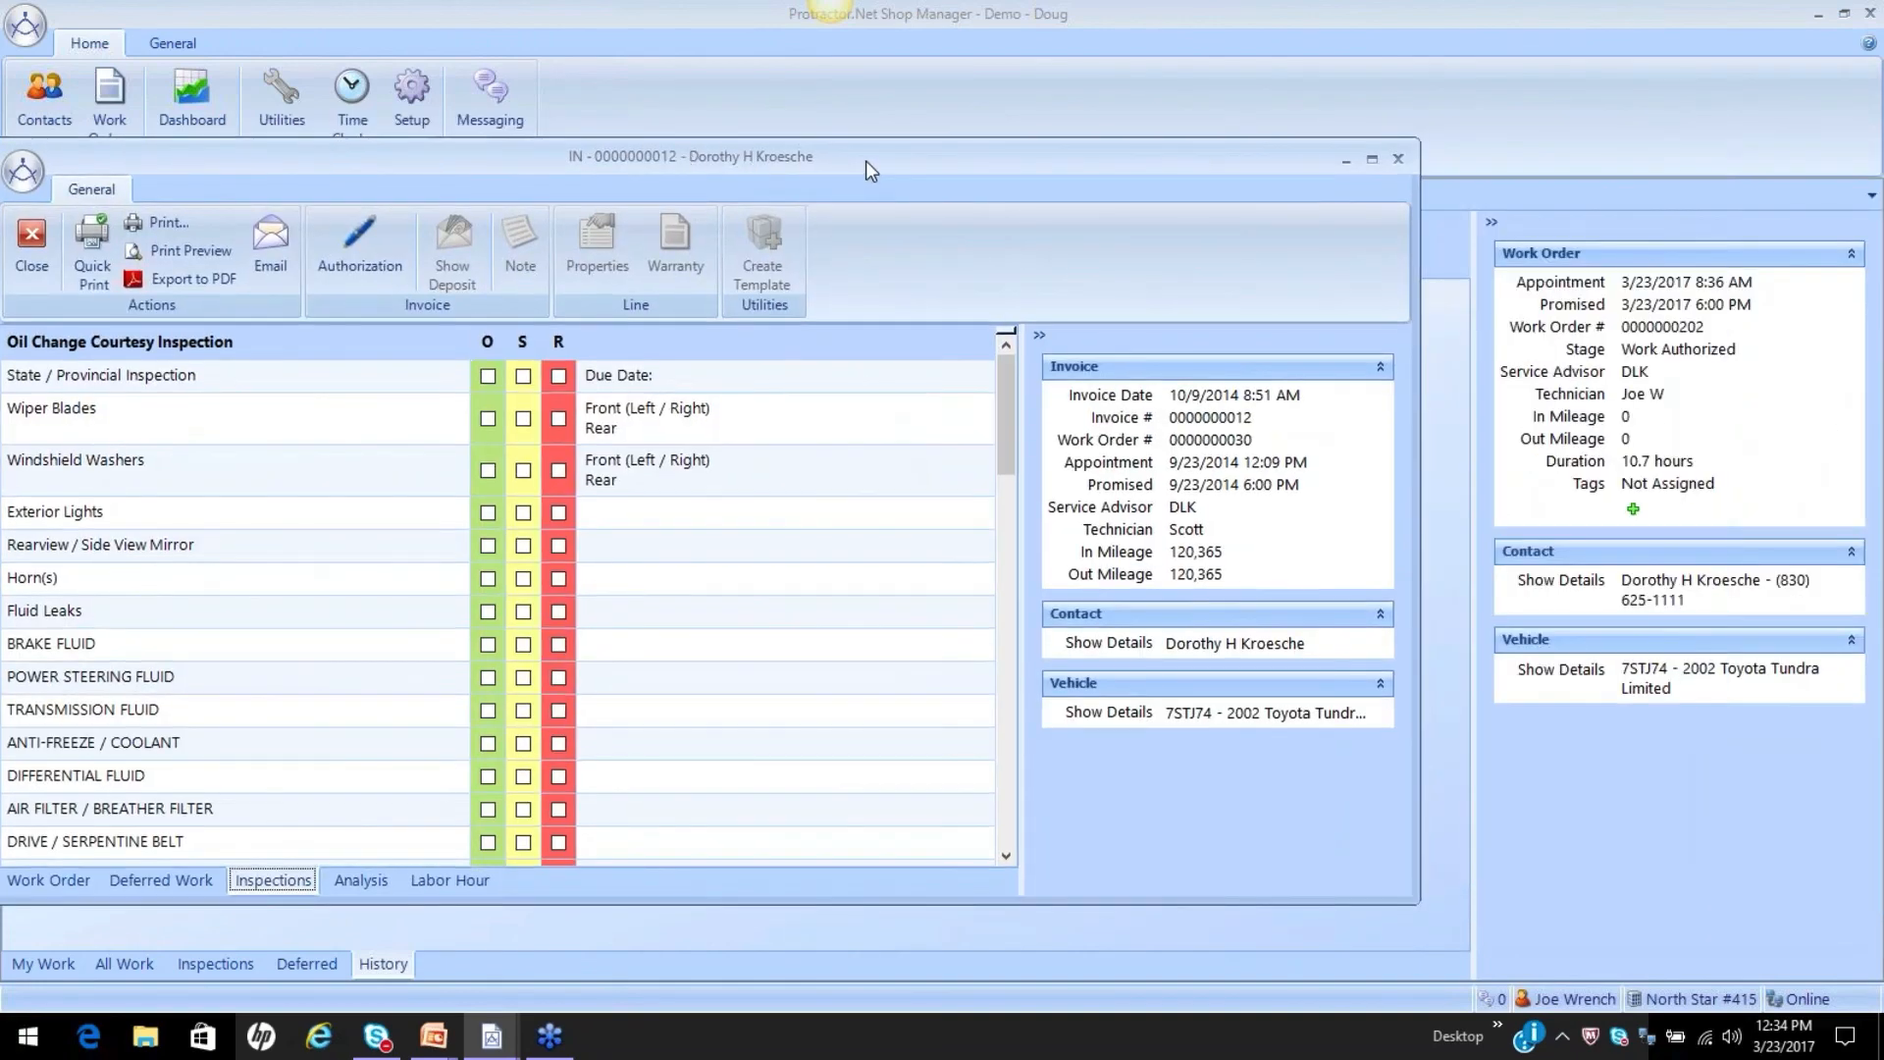
{"action": "left_click_drag", "start_coordinate": [865, 160], "coordinate": [1136, 127]}
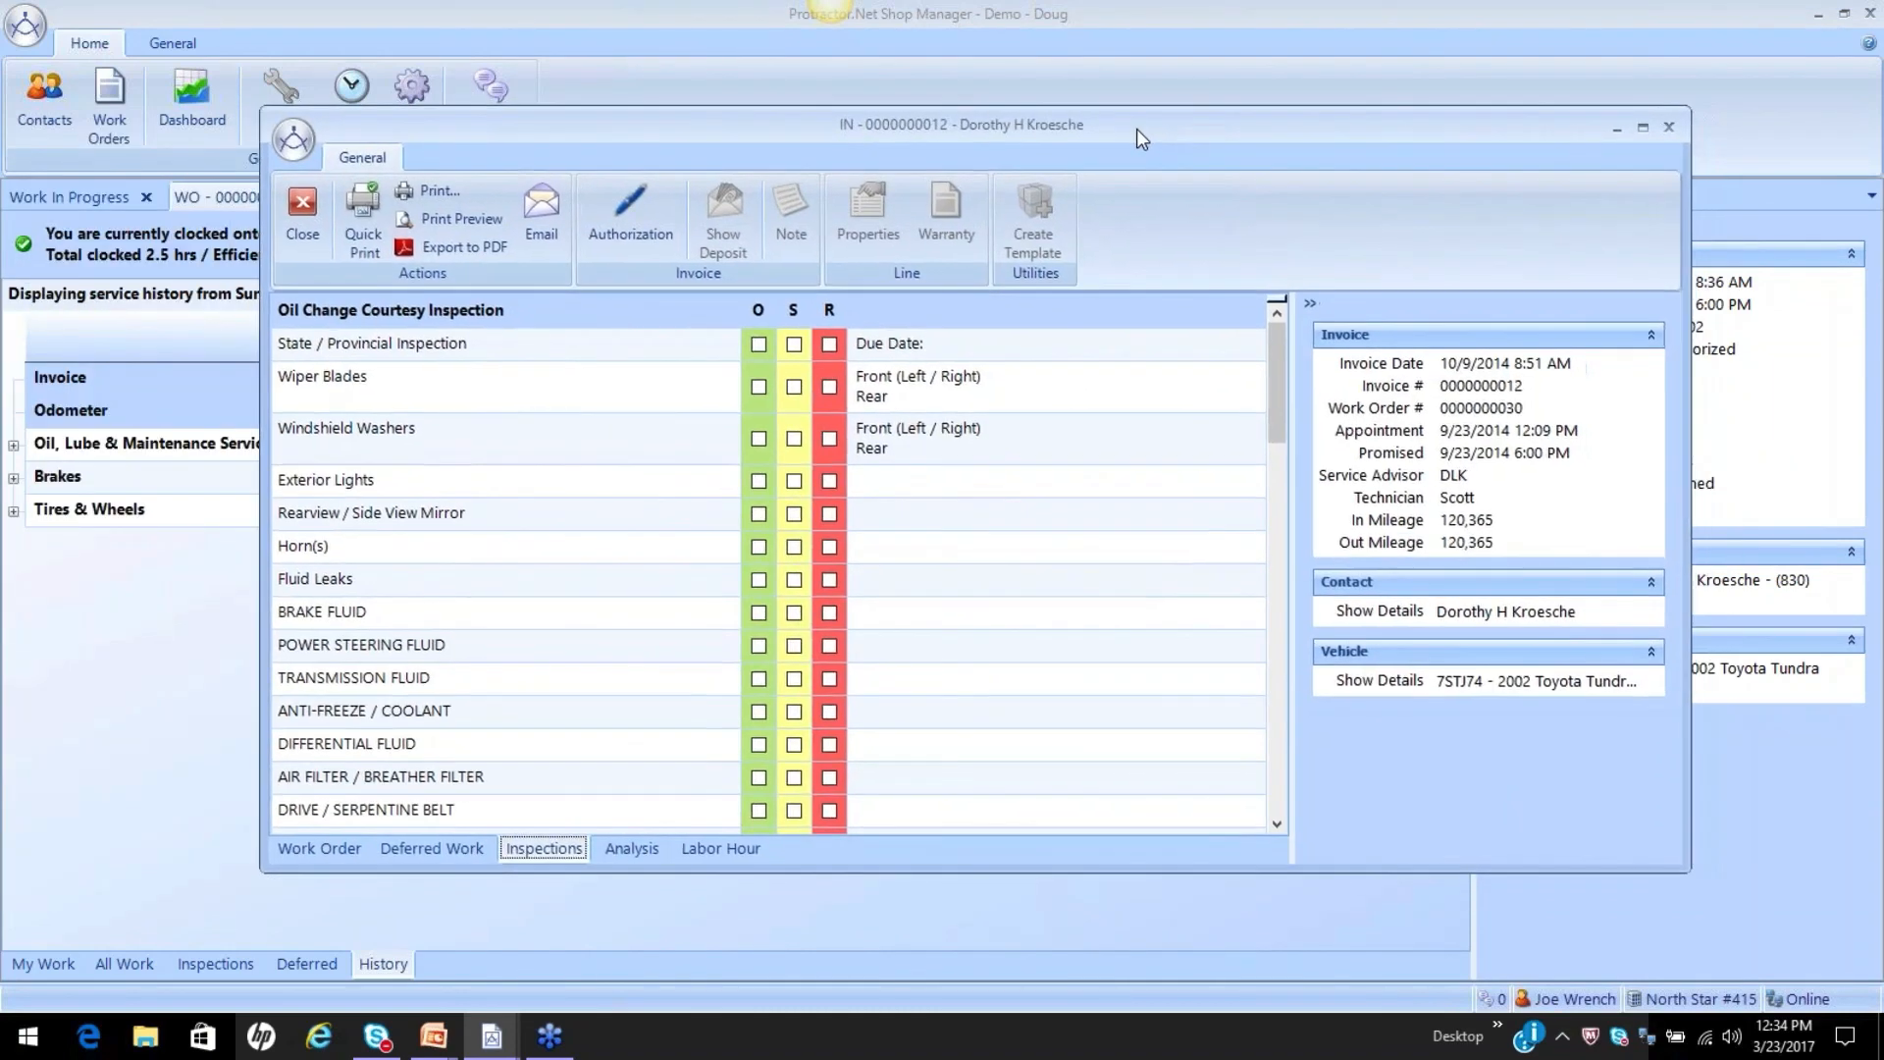
Review the invoice's work order down to the Disc Brake Pads & Rotors (Front) package and close the invoice.
{"action": "left_click", "coordinate": [306, 850]}
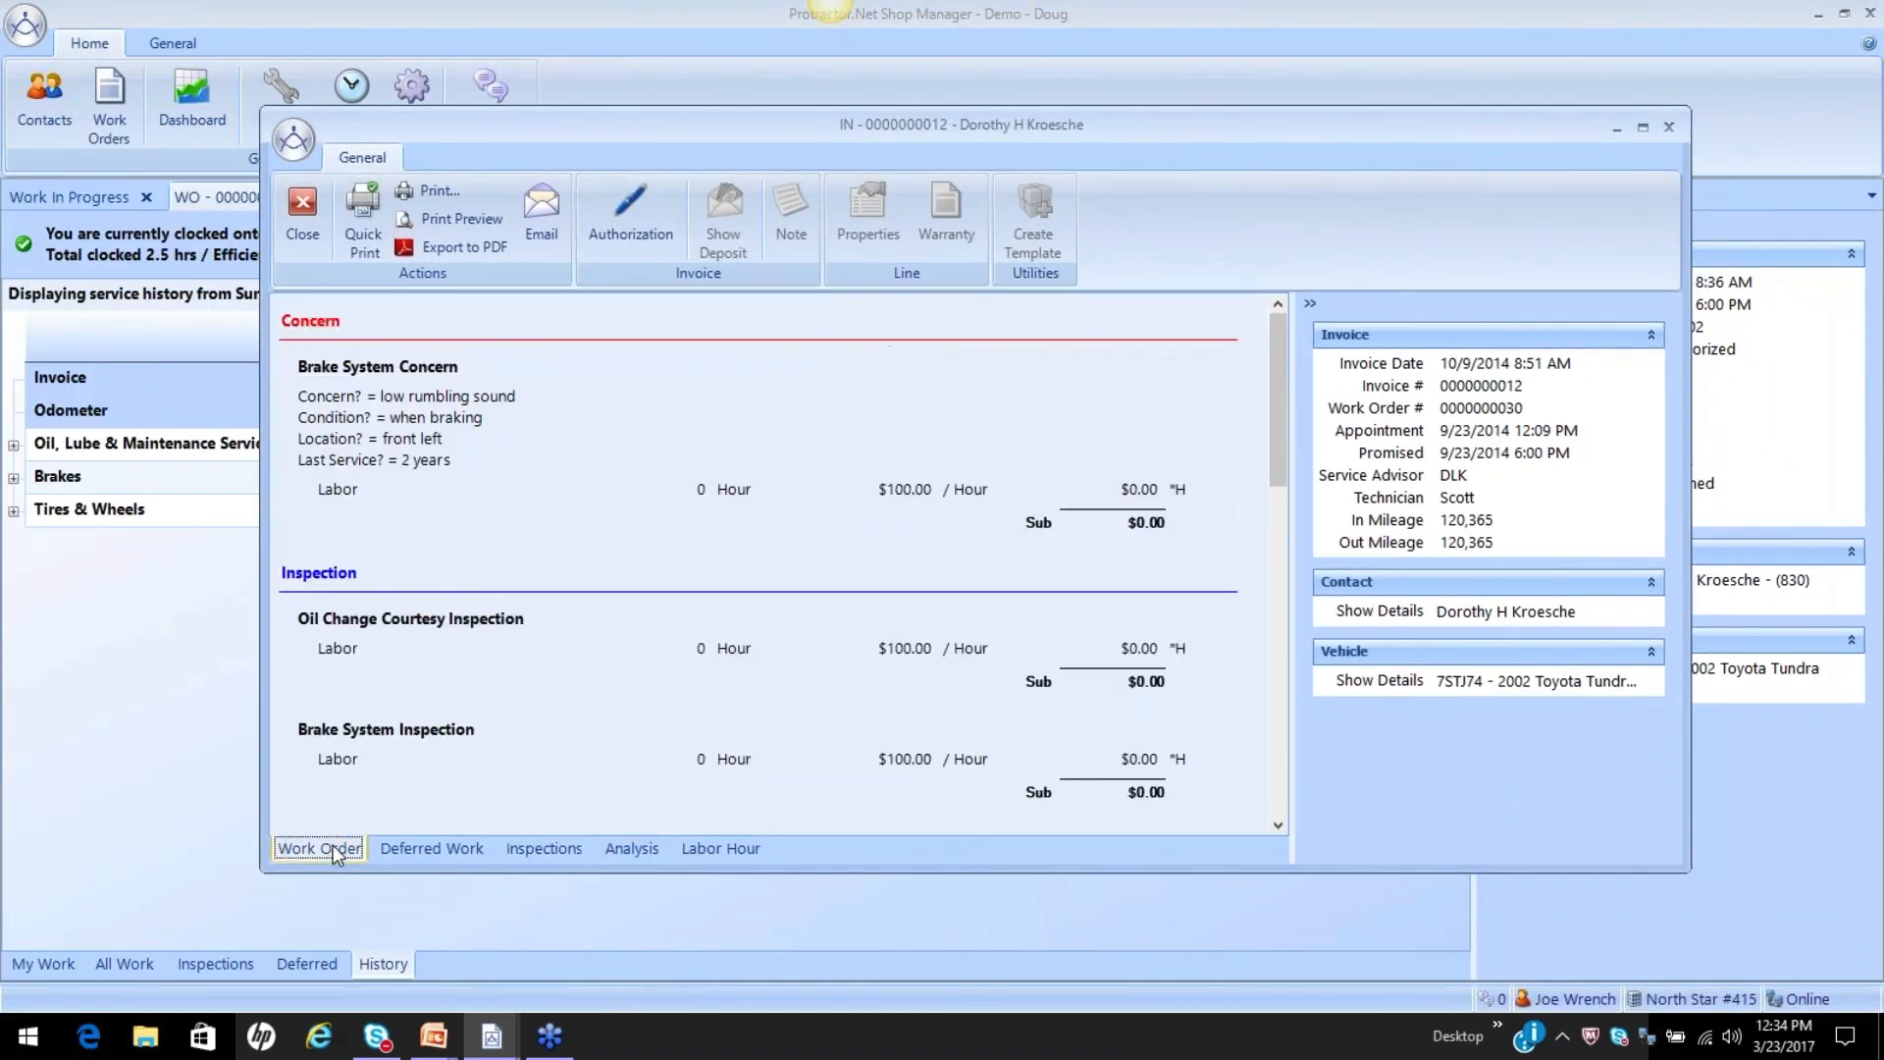
{"action": "scroll", "coordinate": [769, 680], "scroll_direction": "down", "scroll_amount": 5}
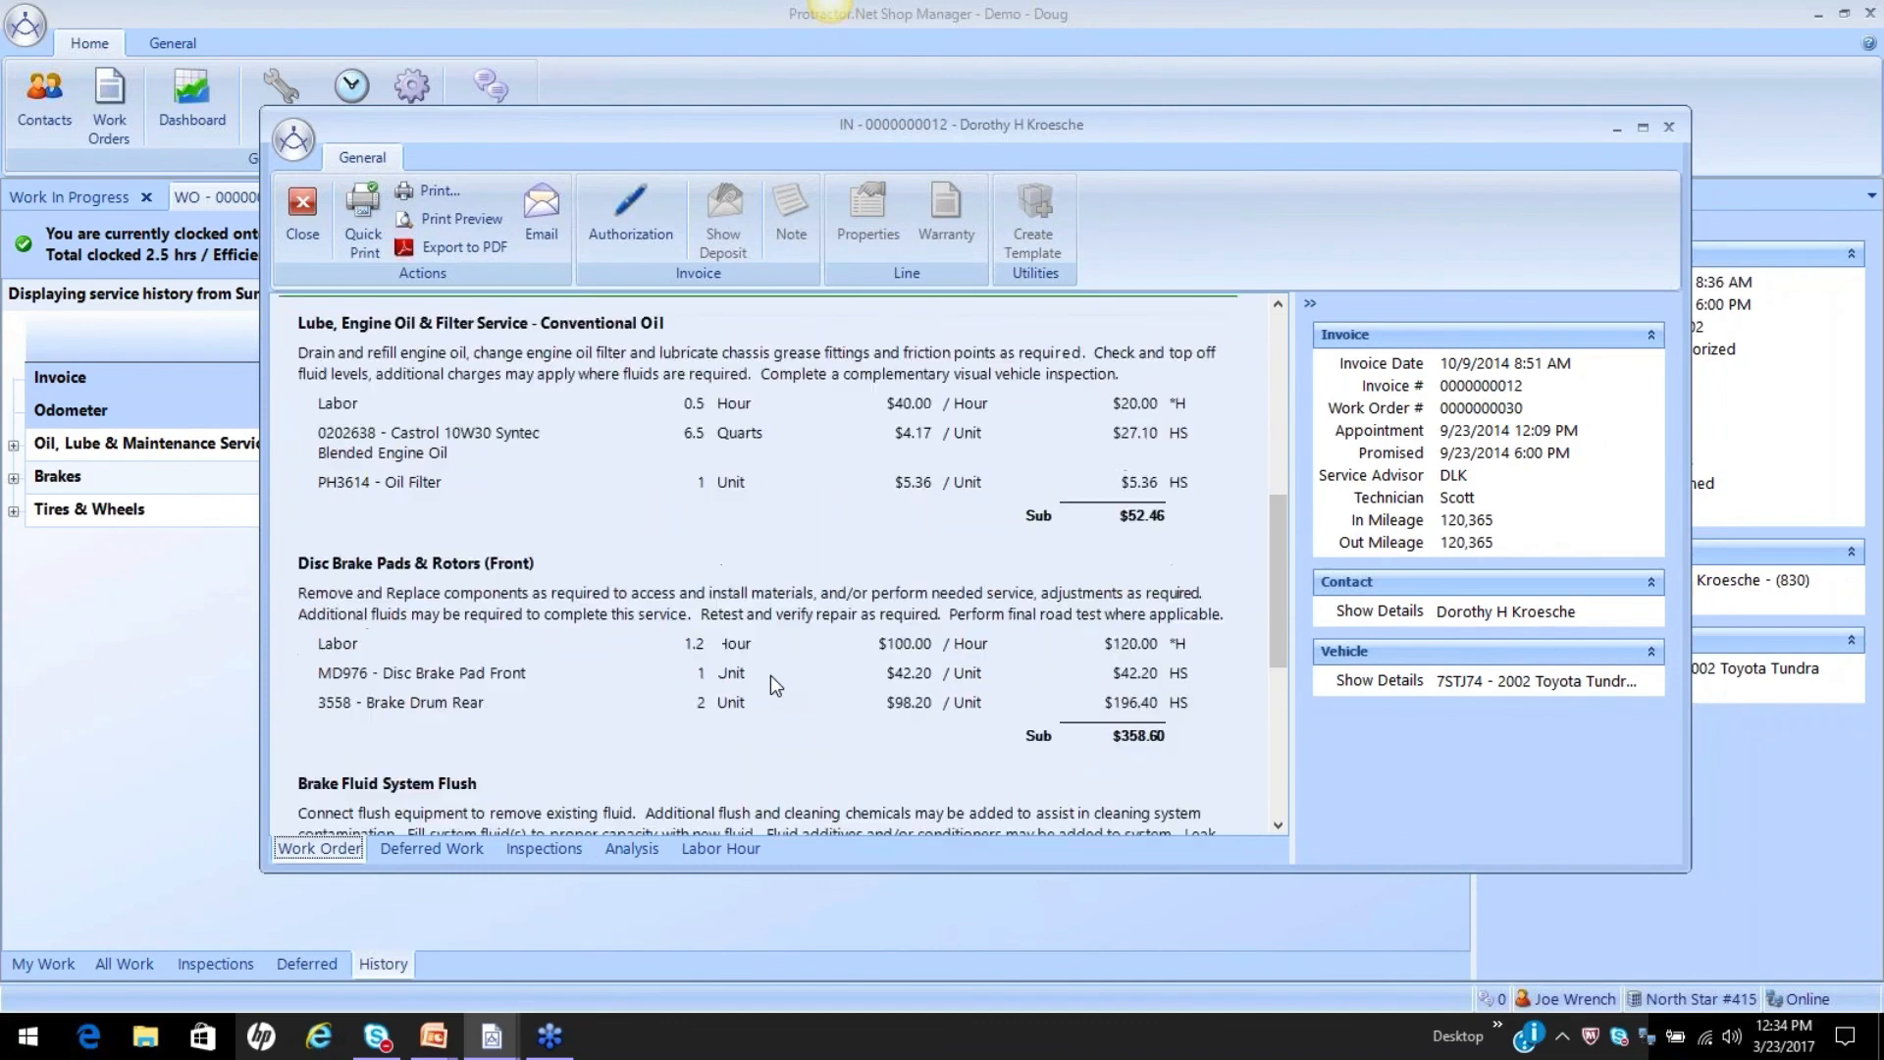
{"action": "left_click", "coordinate": [469, 571]}
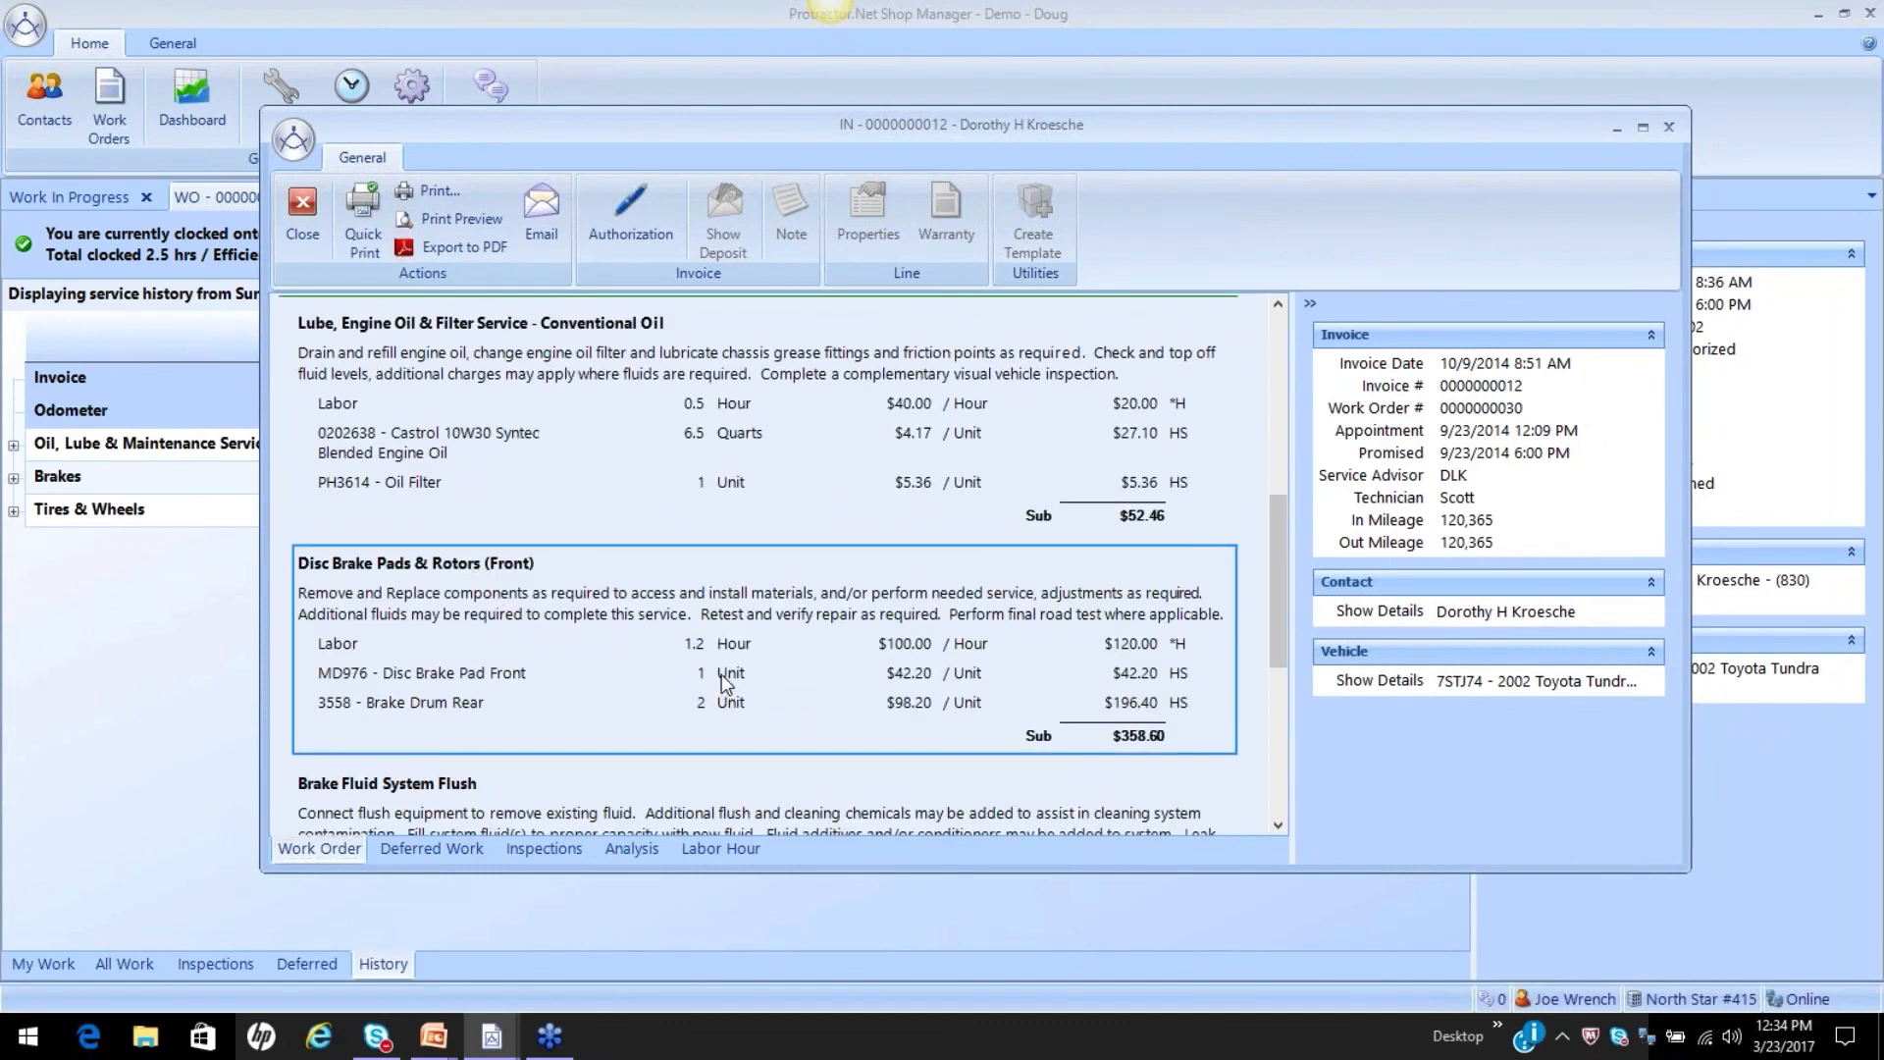
{"action": "left_click", "coordinate": [1668, 126]}
Preview the 2014 Brakes and Oil, Lube & Maintenance Service entries, and read through the linked invoice from its concerns to its totals.
{"action": "mouse_move", "coordinate": [381, 481]}
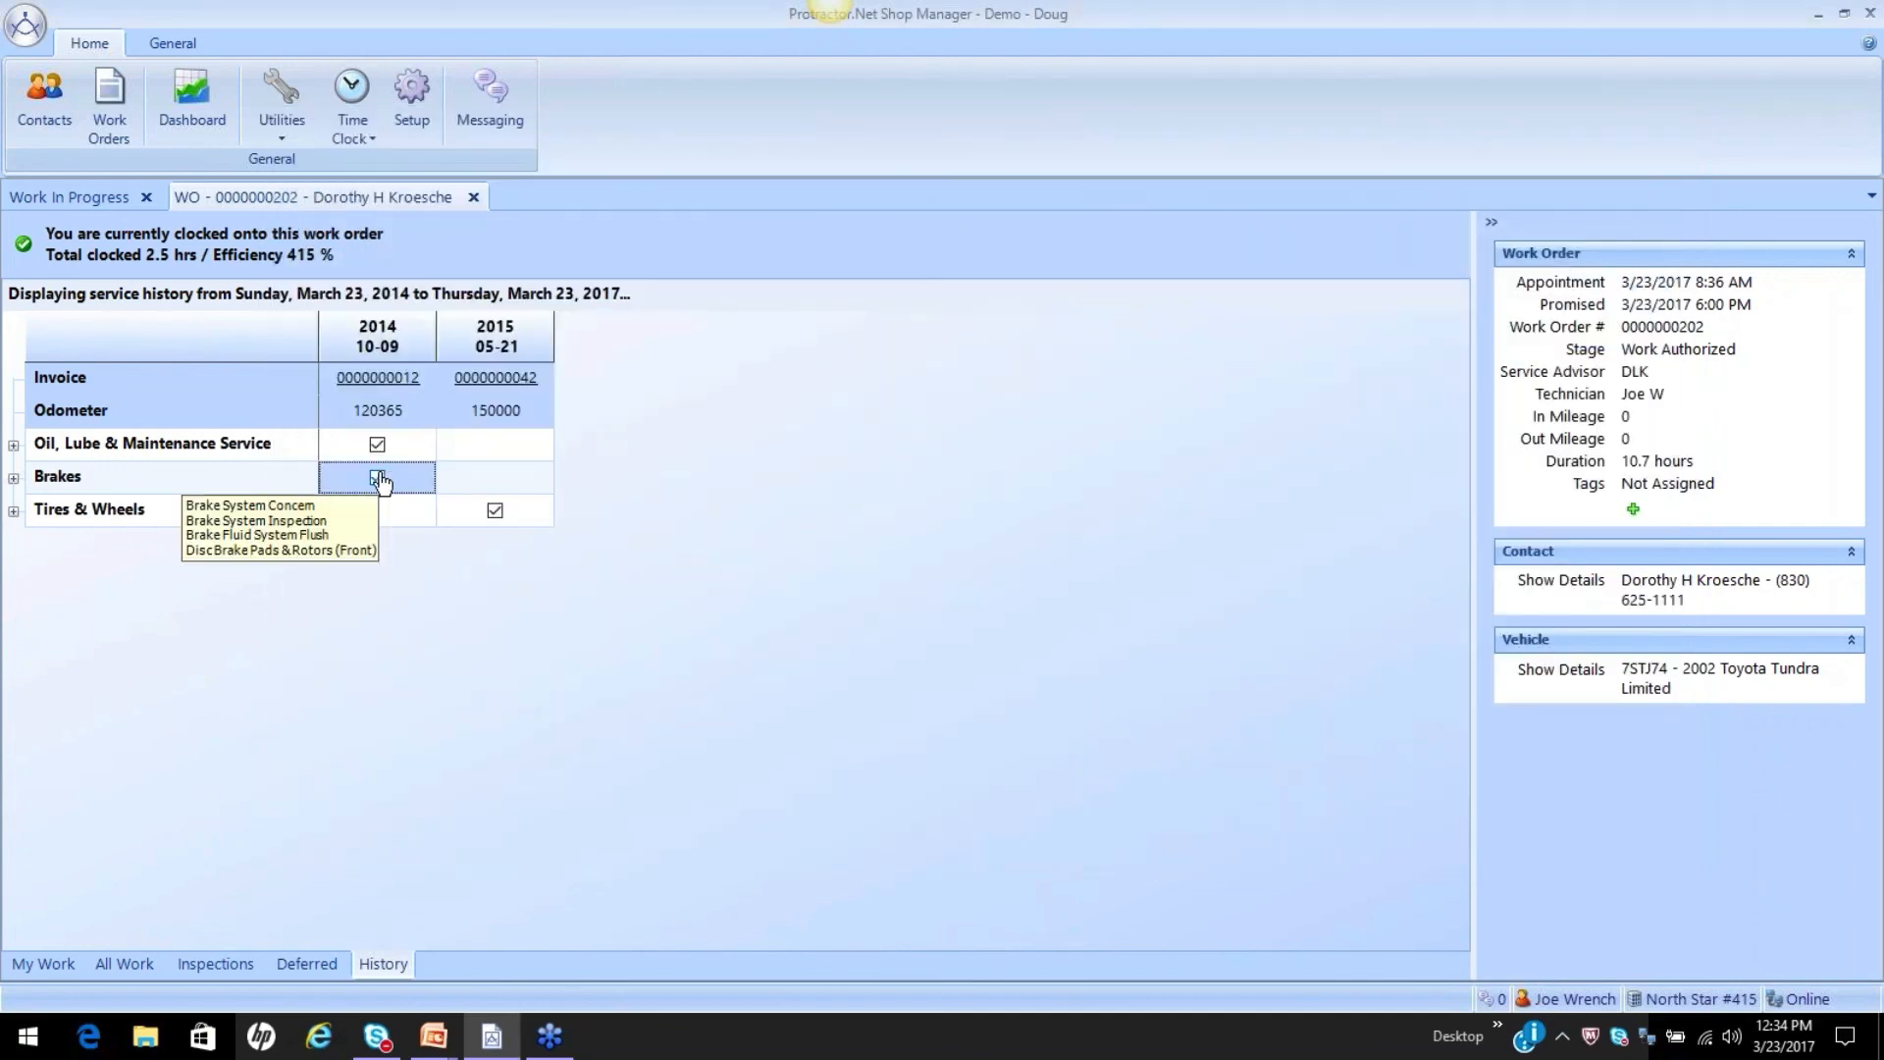
{"action": "mouse_move", "coordinate": [380, 444]}
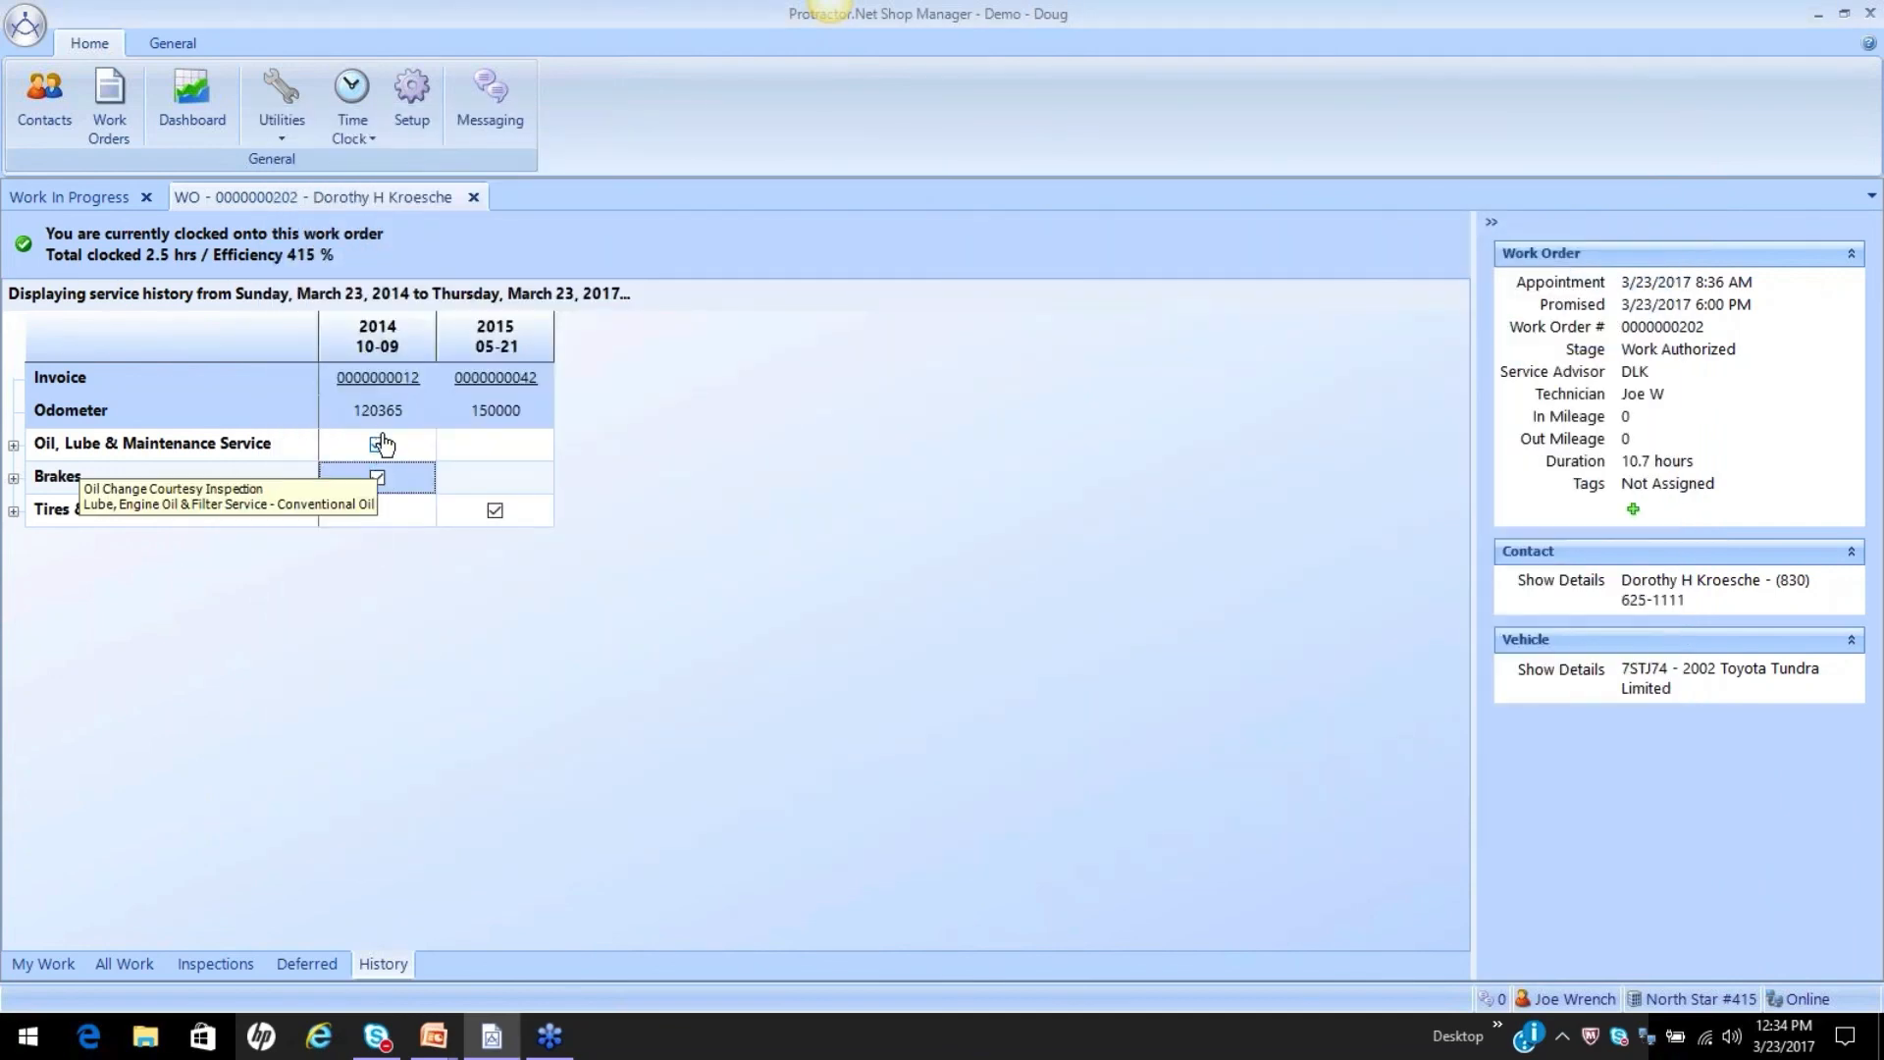
{"action": "left_click", "coordinate": [379, 378]}
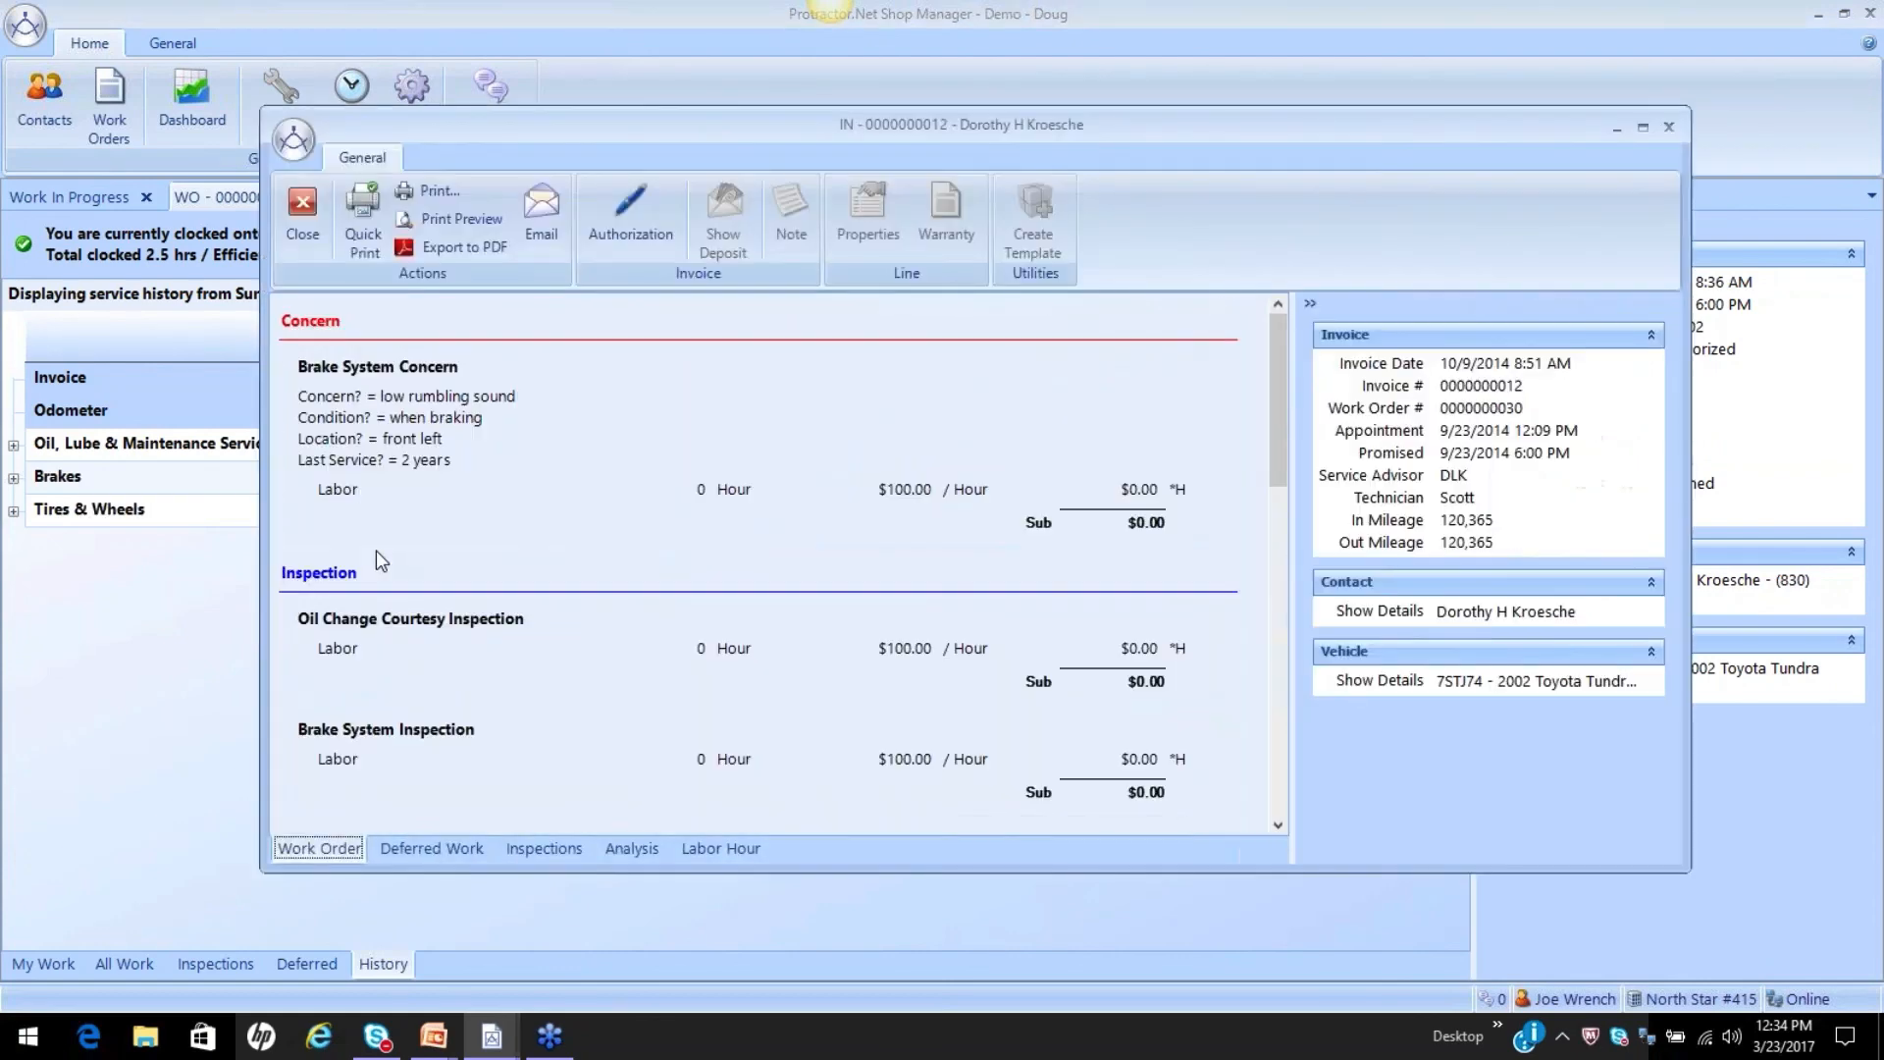
{"action": "scroll", "coordinate": [504, 540], "scroll_direction": "down", "scroll_amount": 6}
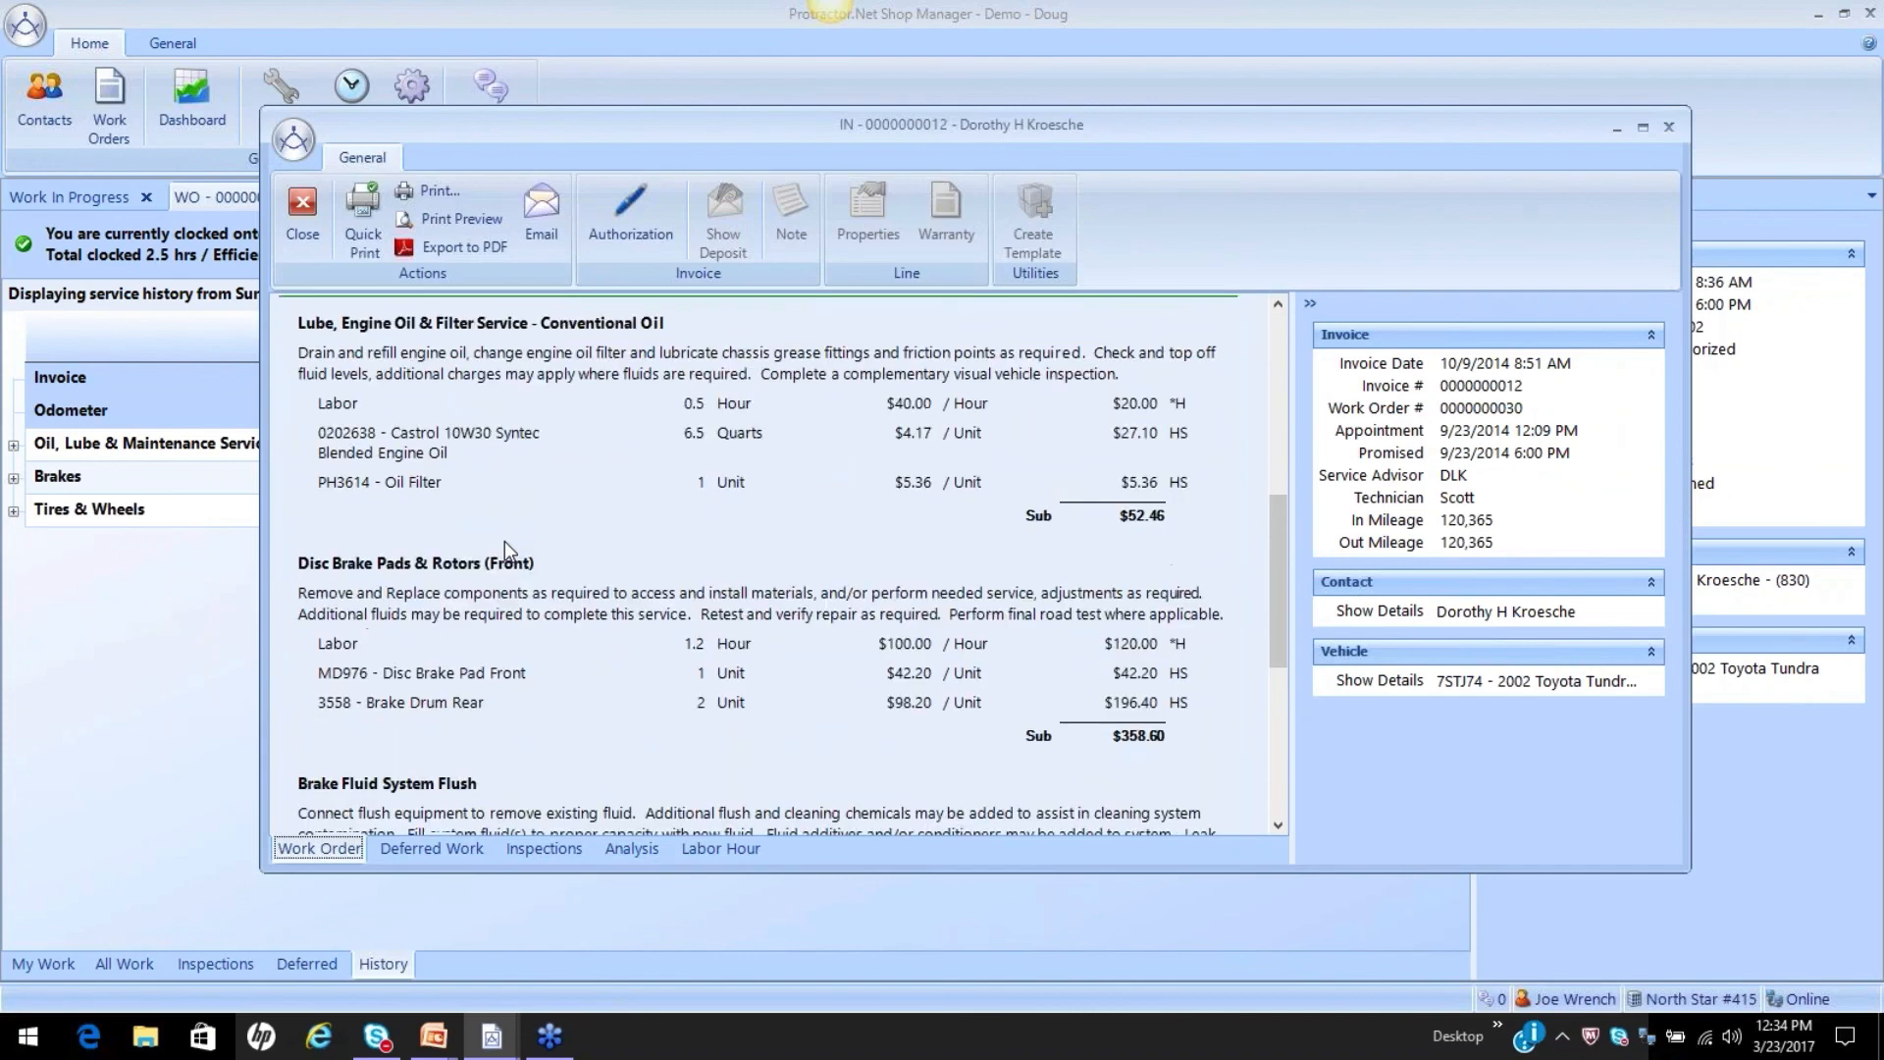
{"action": "scroll", "coordinate": [505, 540], "scroll_direction": "down", "scroll_amount": 5}
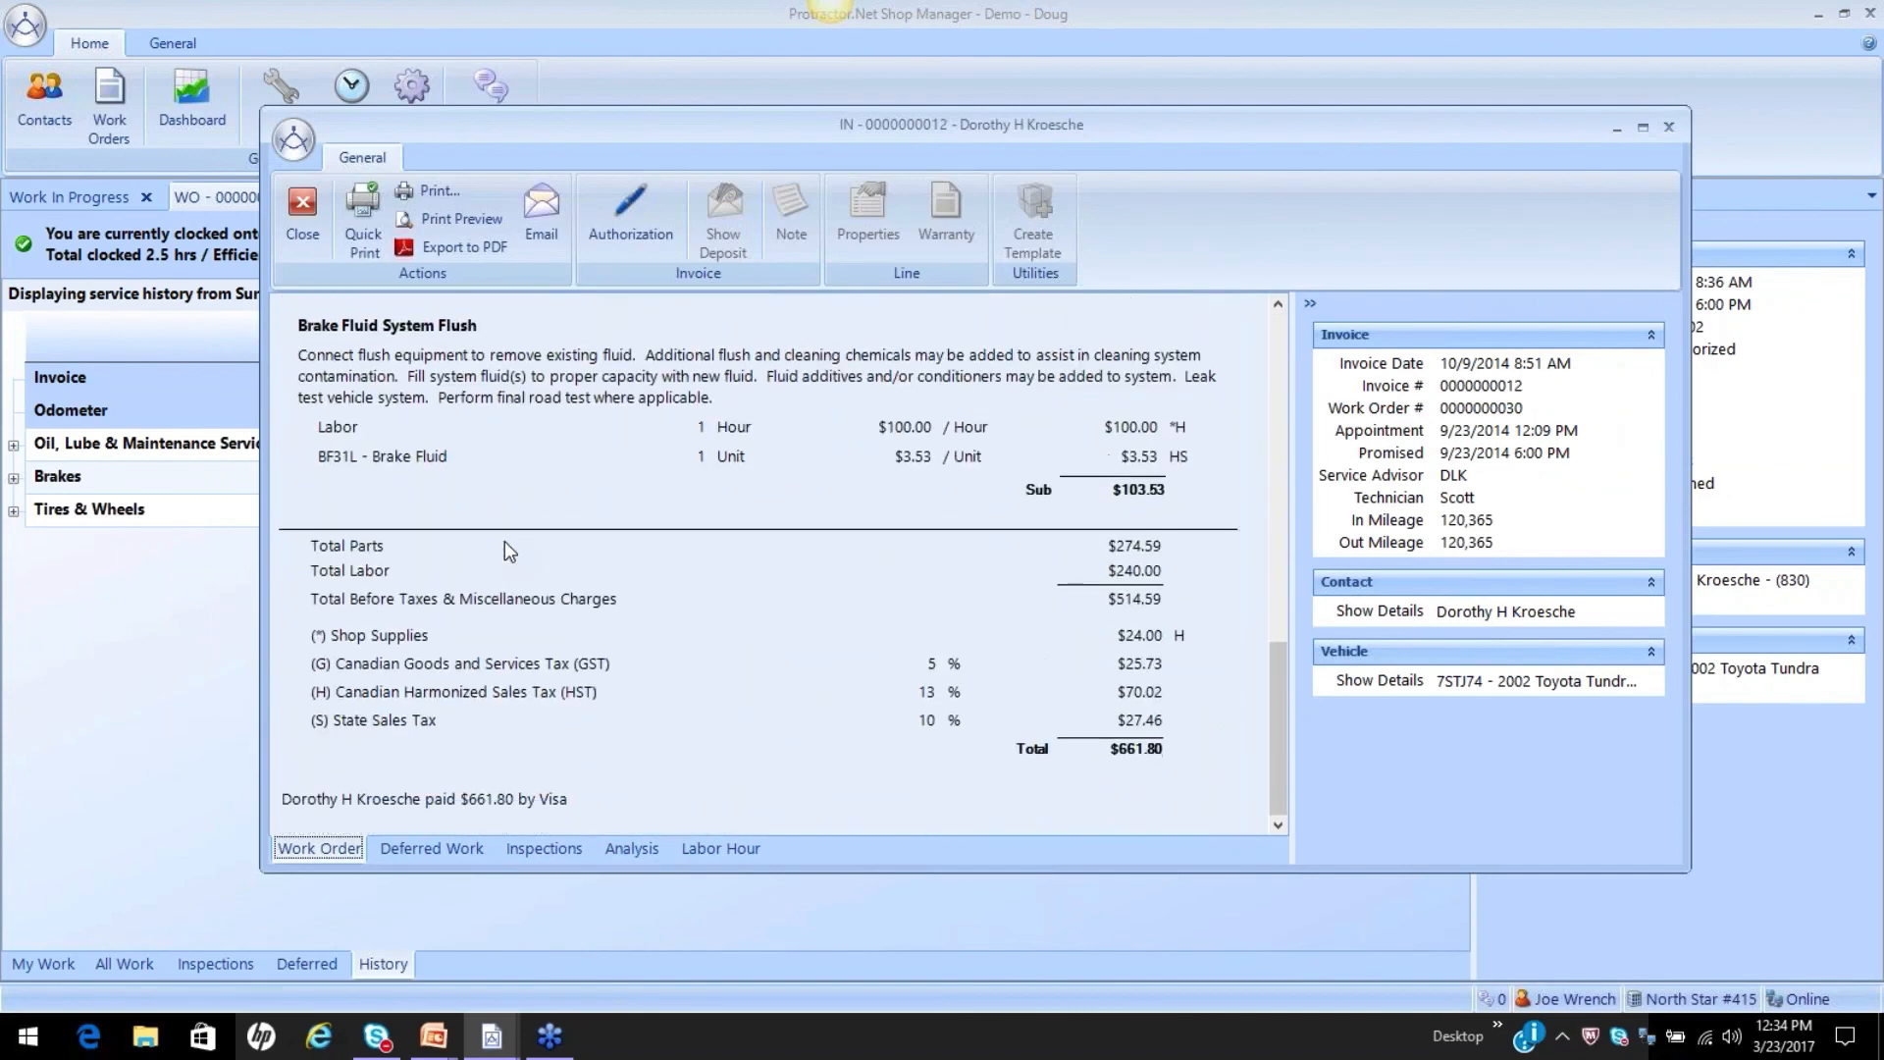
{"action": "scroll", "coordinate": [798, 646], "scroll_direction": "up", "scroll_amount": 10}
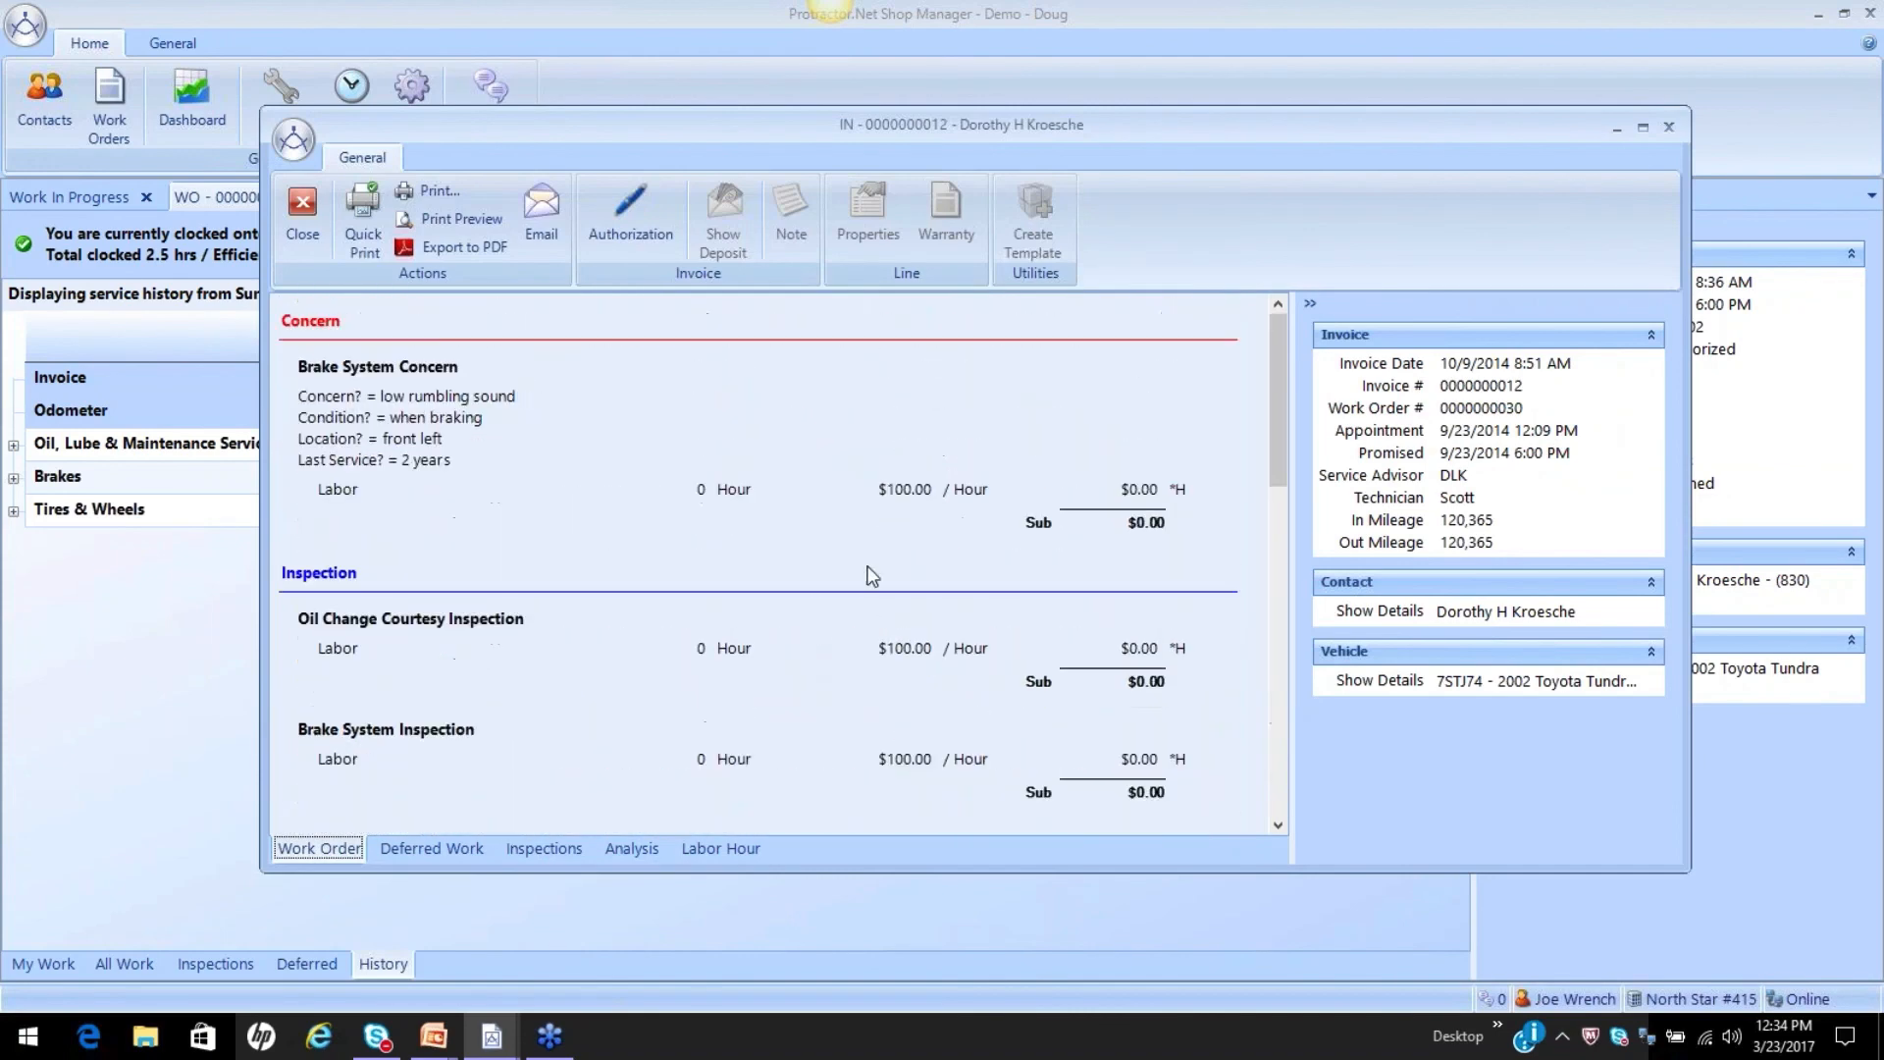
{"action": "left_click", "coordinate": [1667, 127]}
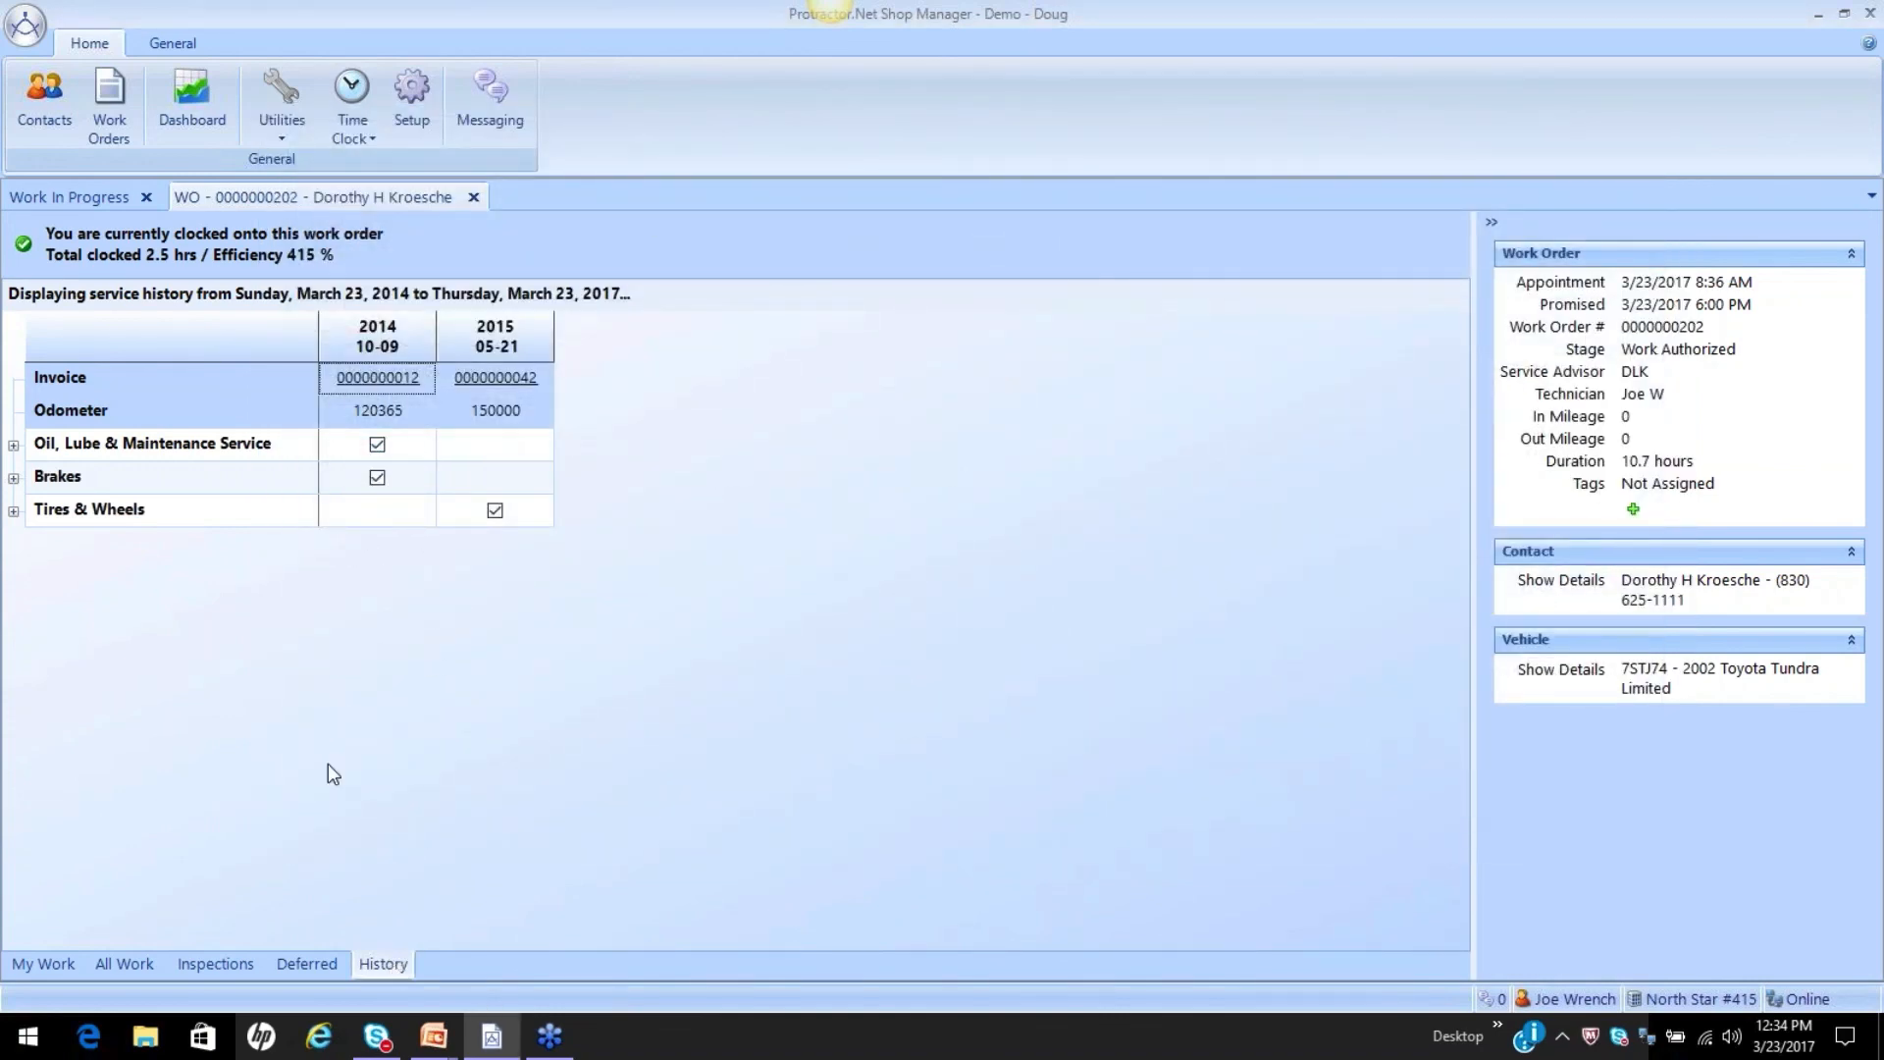
Review the work order's Deferred, Inspections, All Work and My Work views.
{"action": "left_click", "coordinate": [304, 963]}
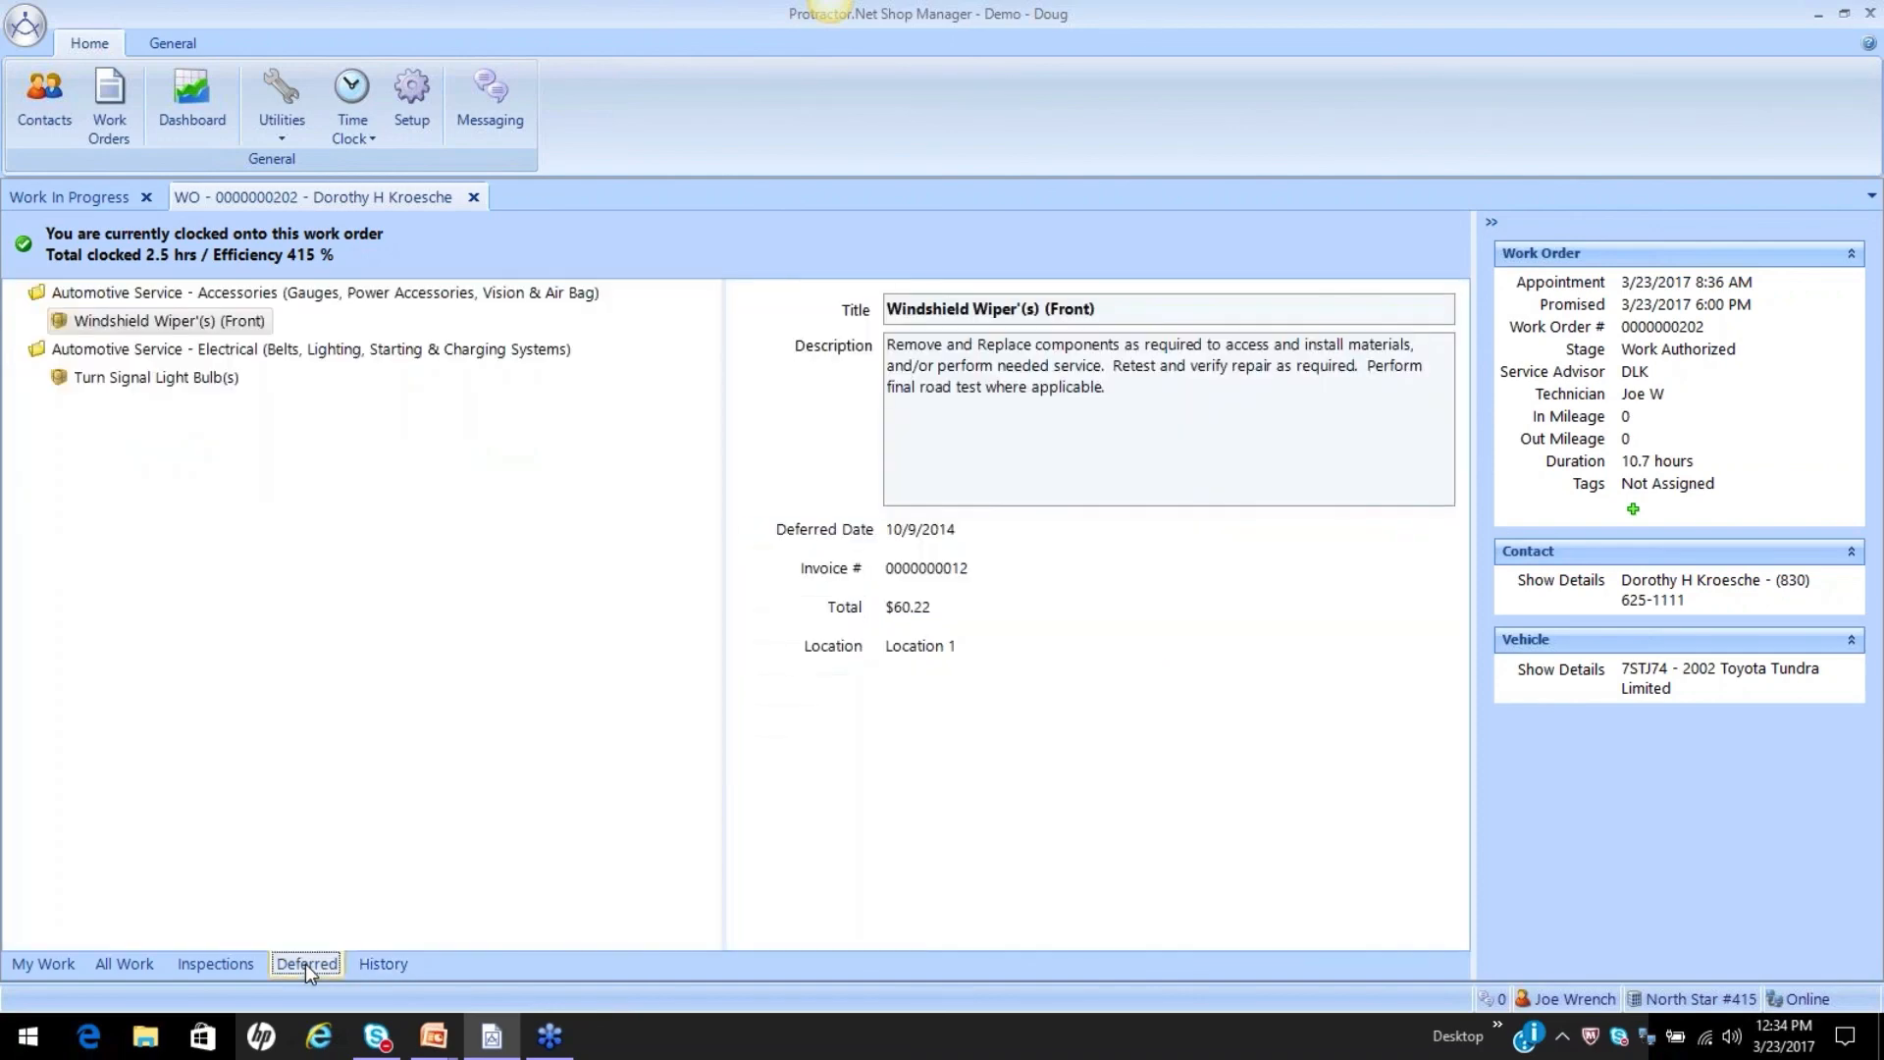
{"action": "left_click", "coordinate": [247, 964]}
{"action": "left_click", "coordinate": [124, 961]}
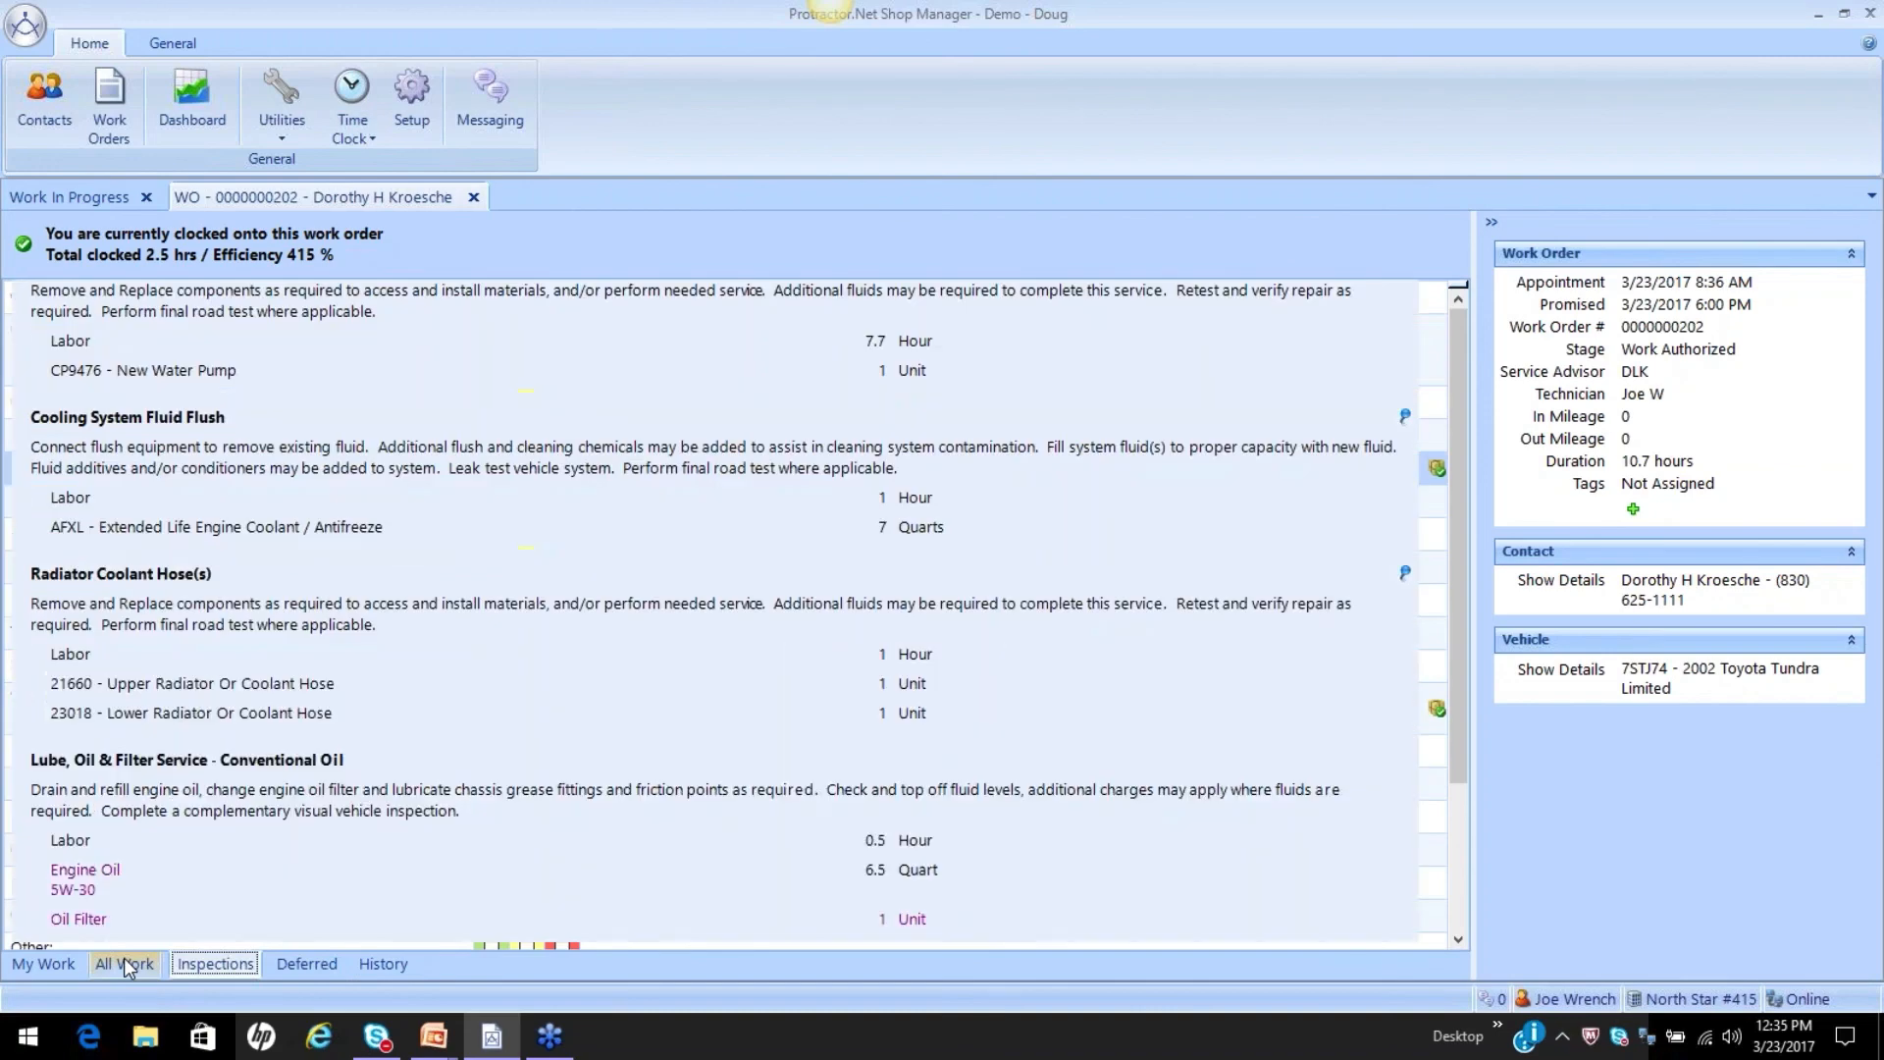
{"action": "left_click", "coordinate": [63, 963]}
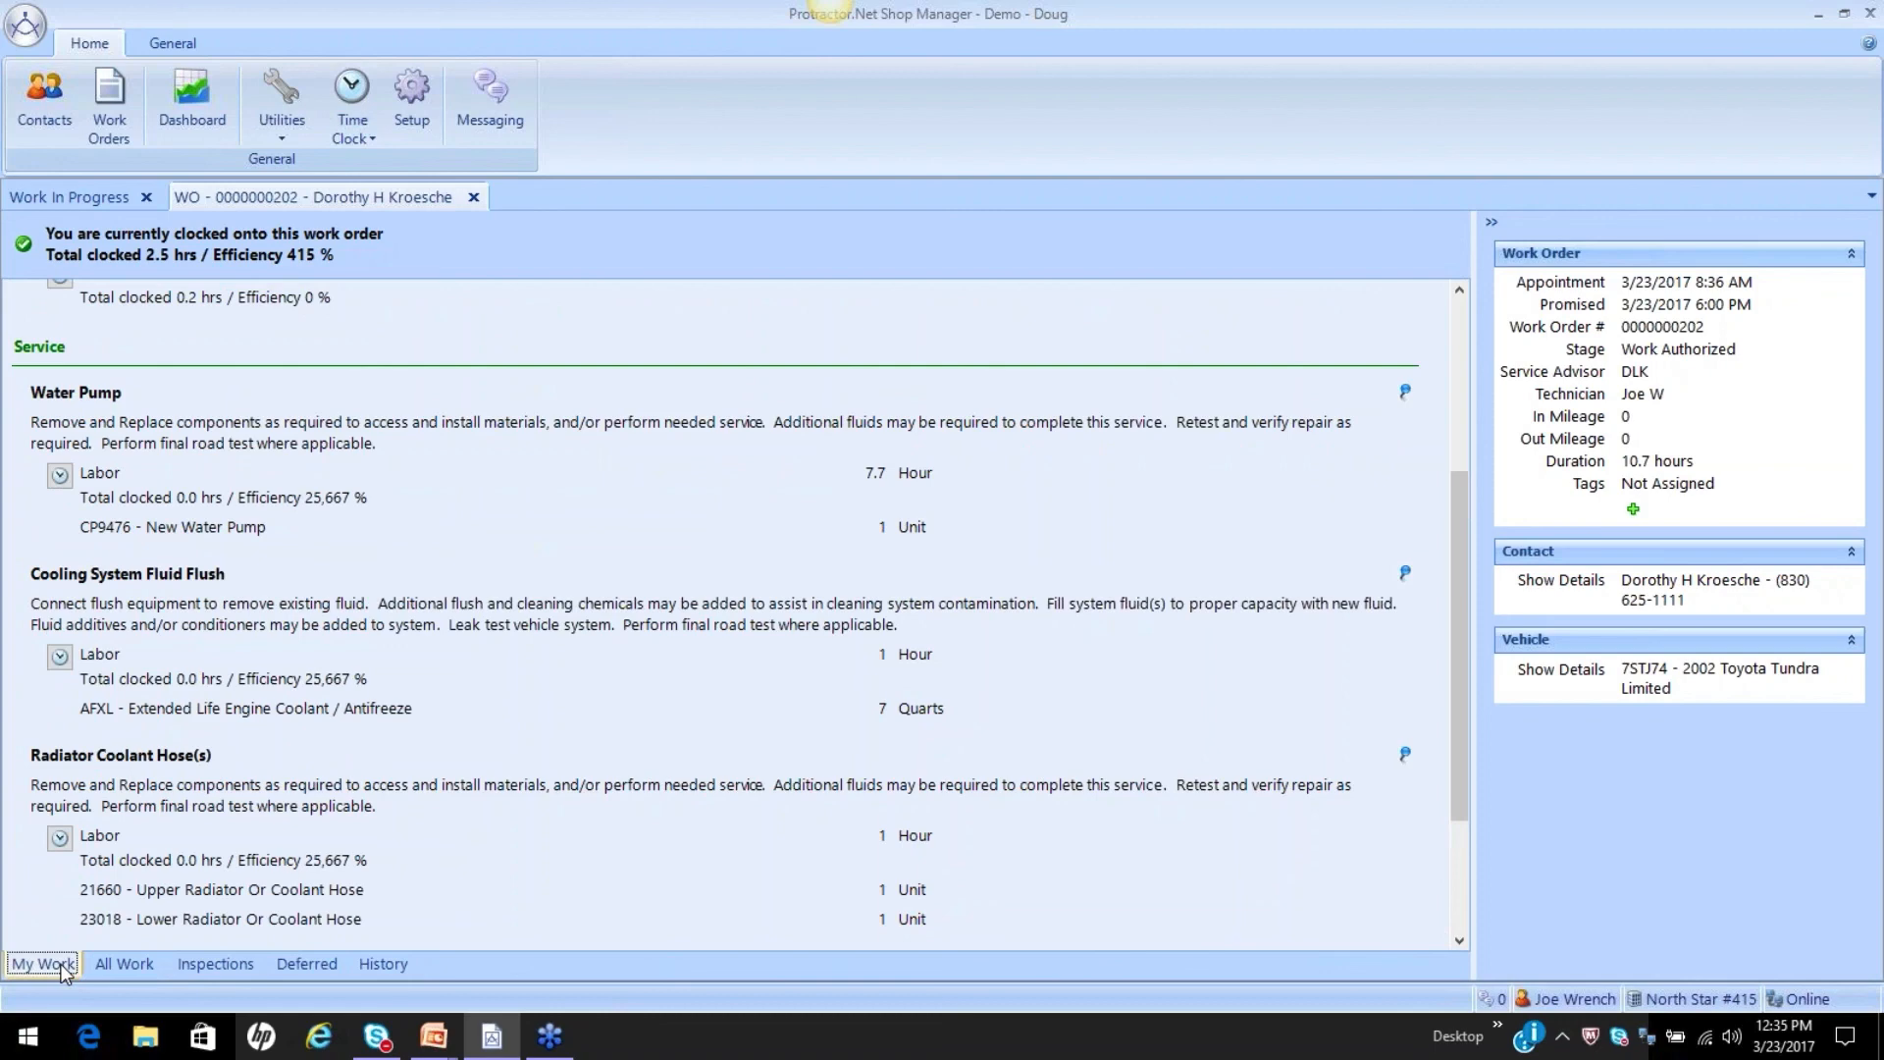
Switch to the PowerPoint slide show and reveal the Work Orders | Work In Progress points on the Time Clock from Technician View slide.
{"action": "key", "text": "alt+Tab"}
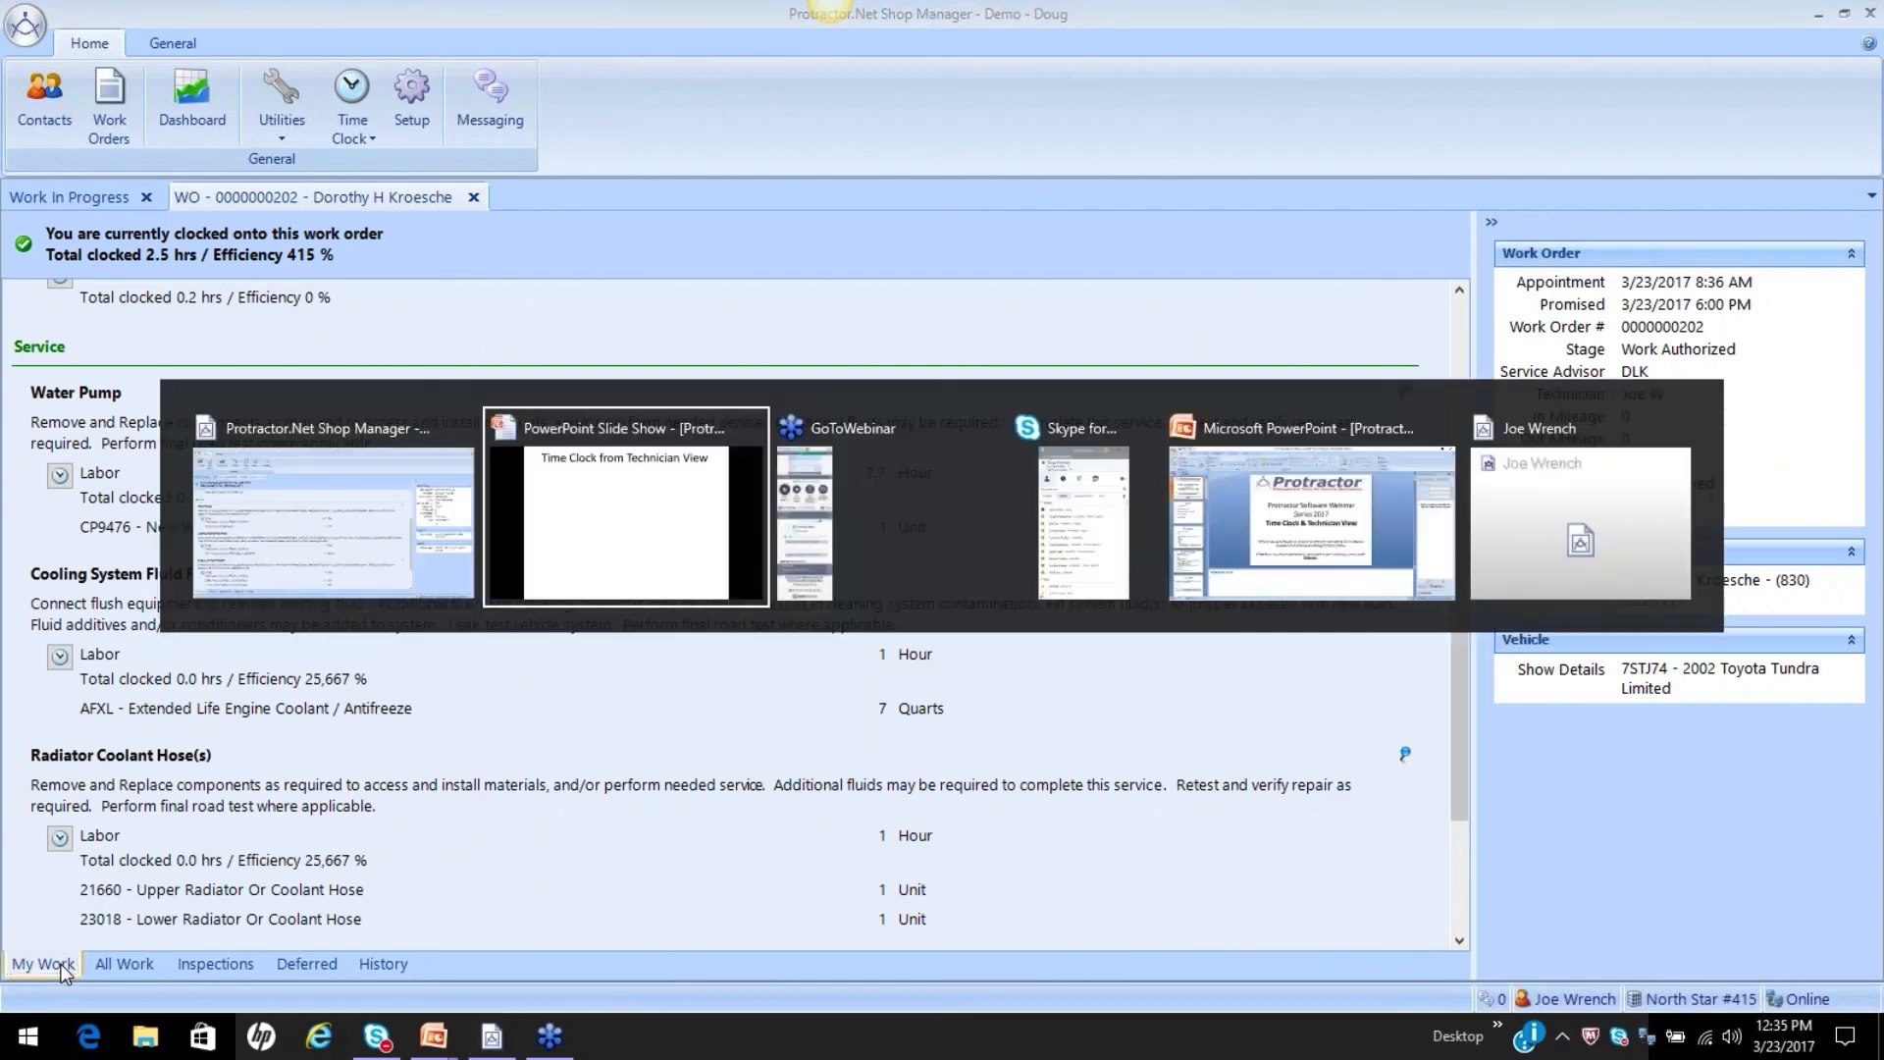
{"action": "left_click", "coordinate": [443, 667]}
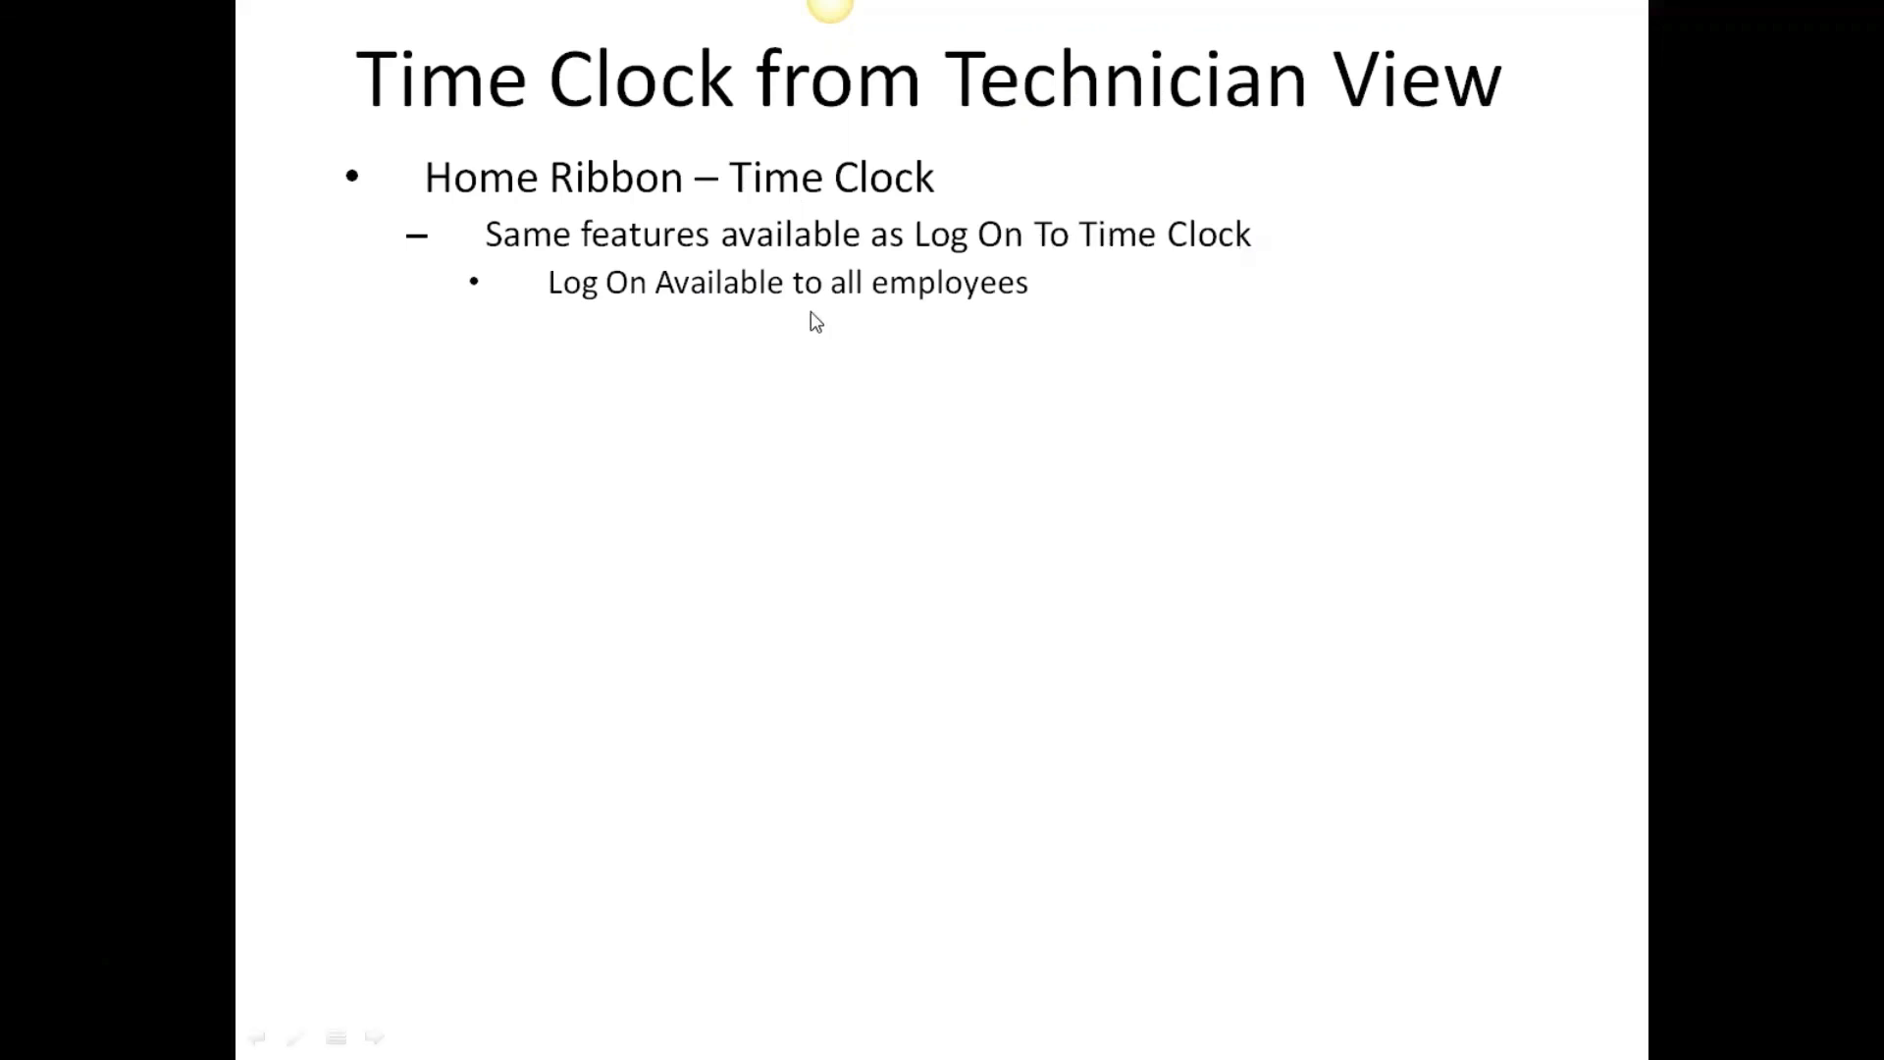
{"action": "left_click", "coordinate": [758, 300]}
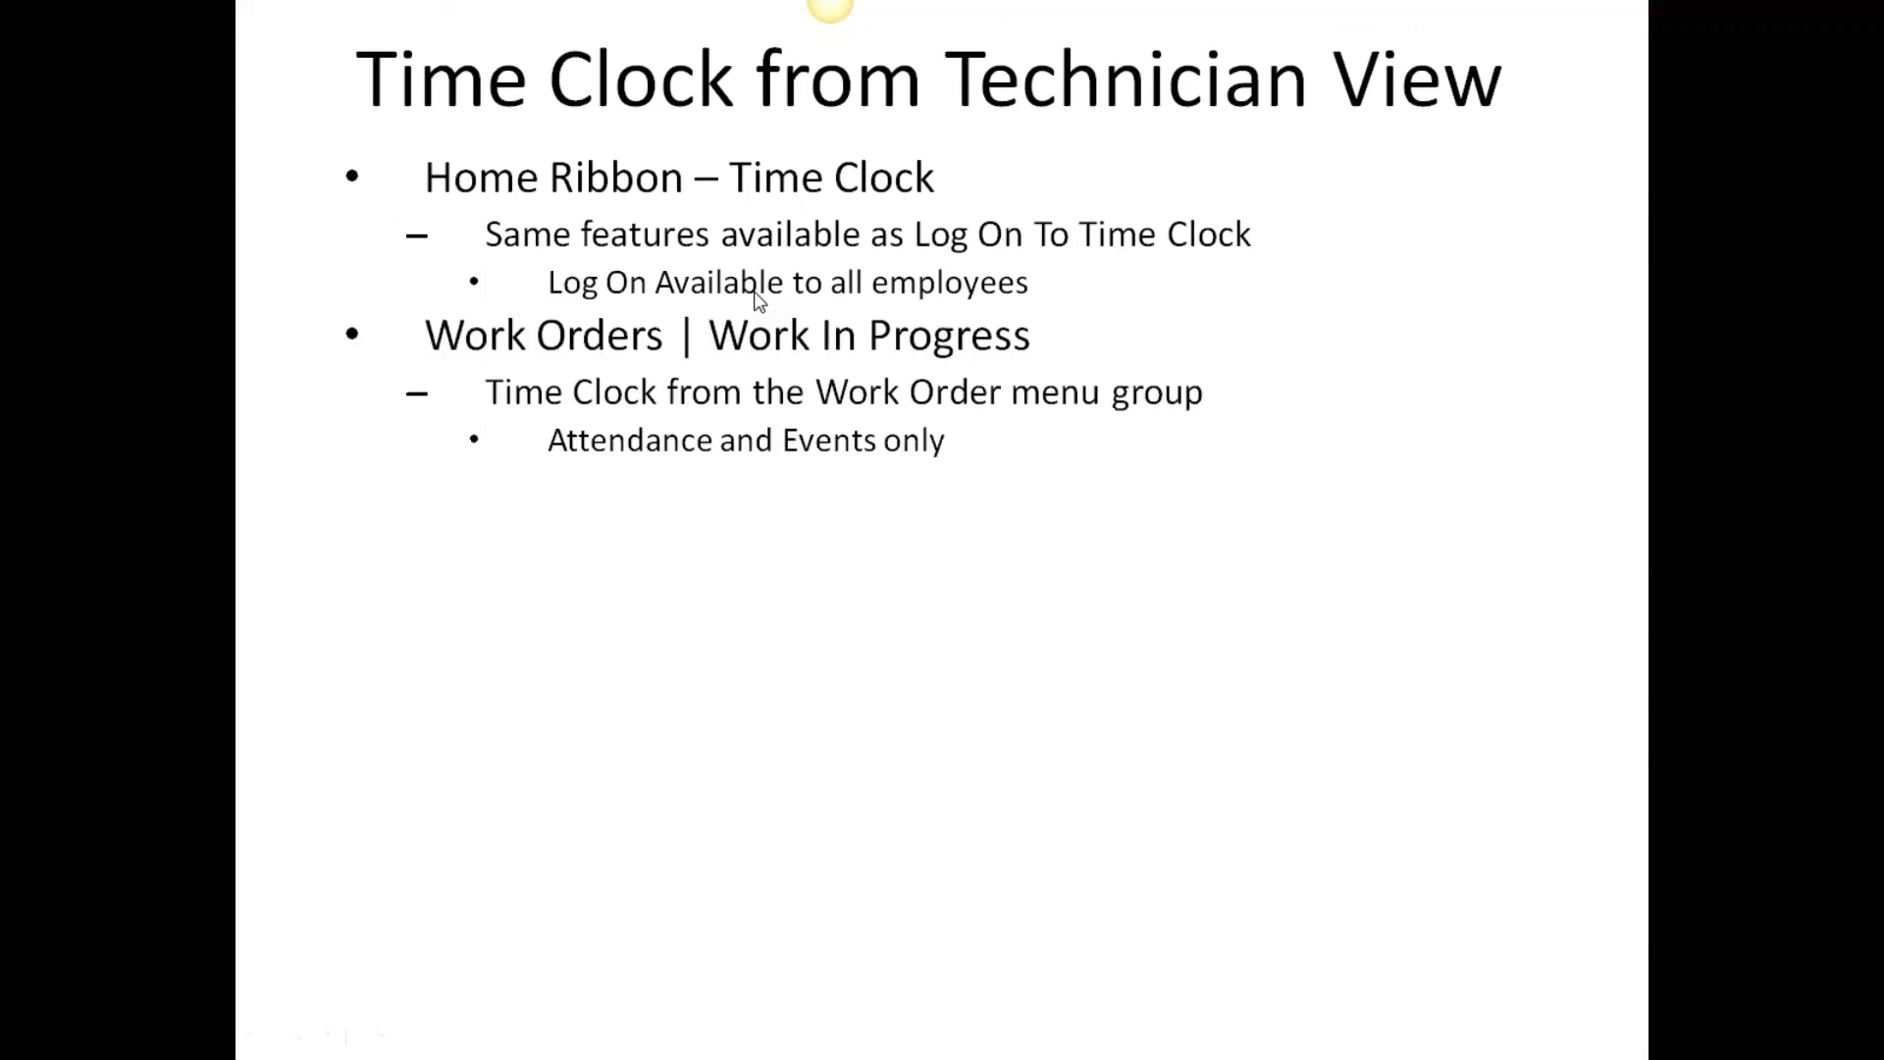